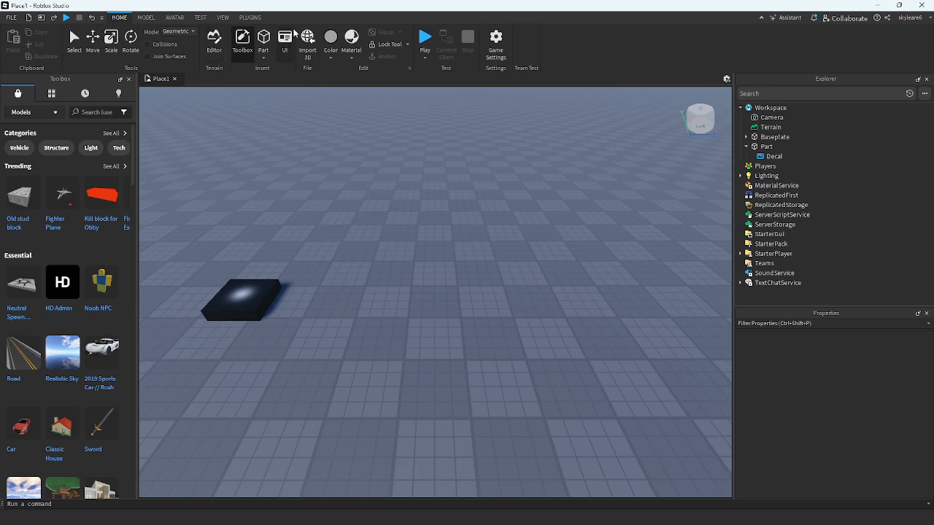
- Insert a new block part on the baseplate, apart from the existing black part
right_click_drag(582, 350, 582, 351)
right_click_drag(461, 324, 460, 323)
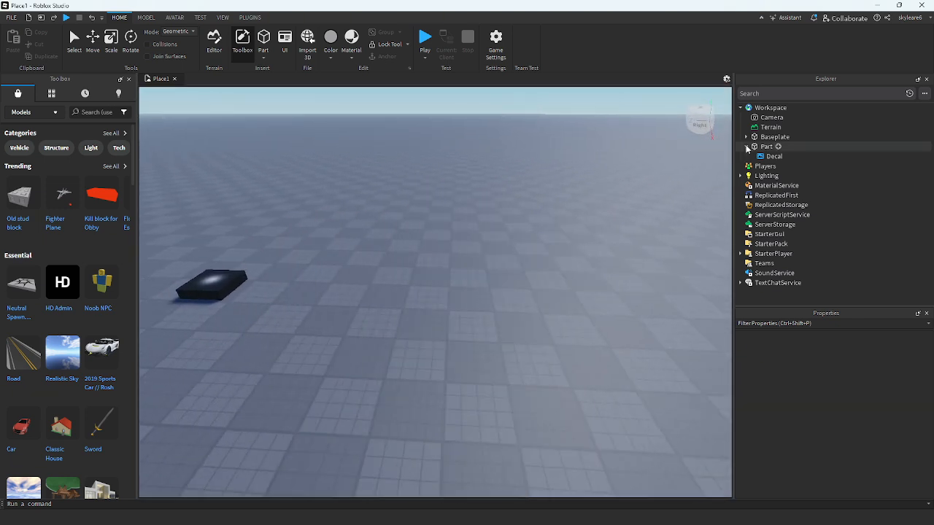
left_click(740, 107)
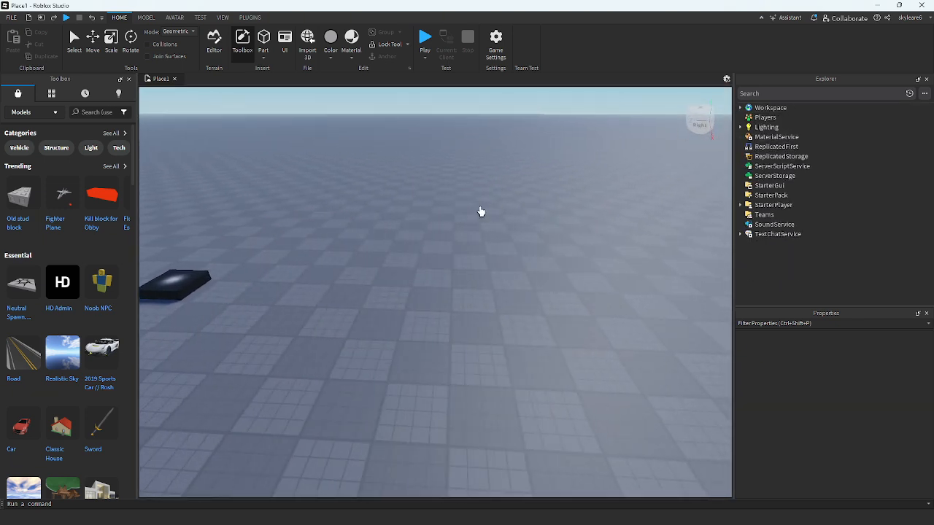
right_click_drag(481, 211, 509, 215)
right_click_drag(632, 250, 632, 250)
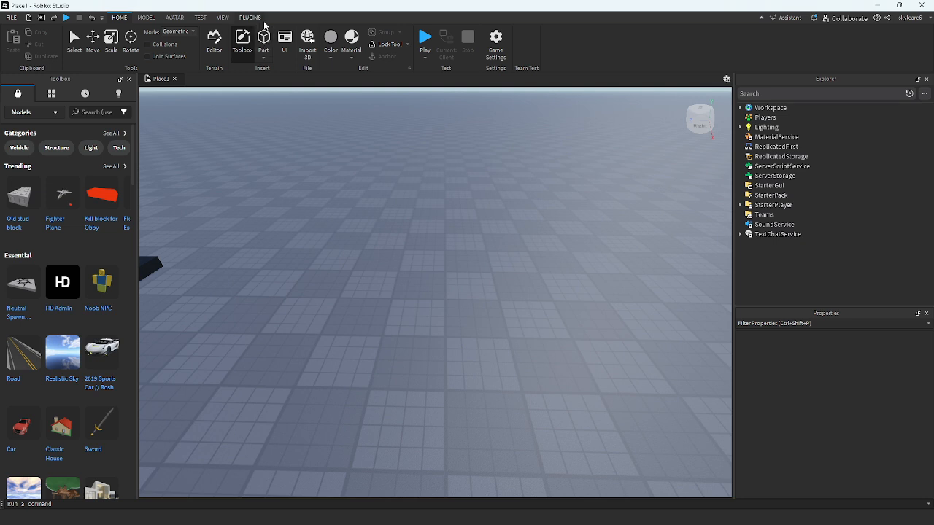
left_click(263, 60)
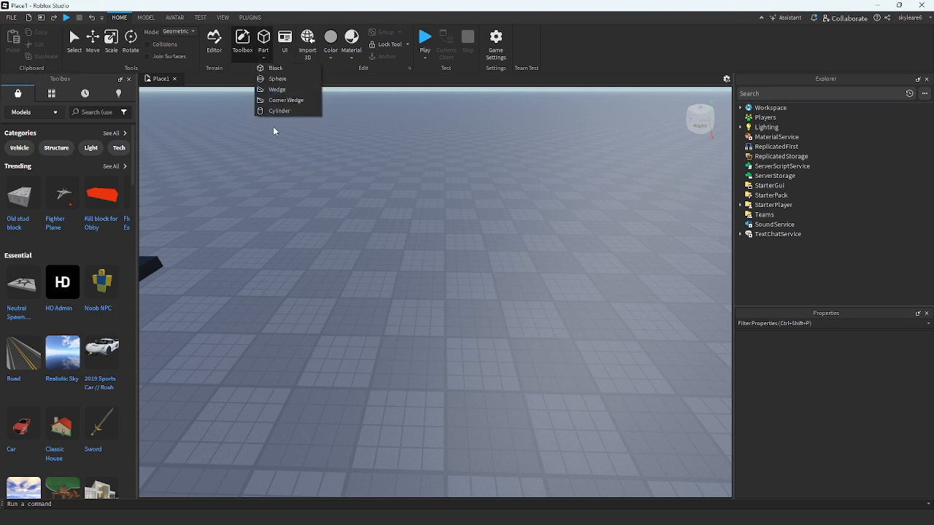
left_click(277, 69)
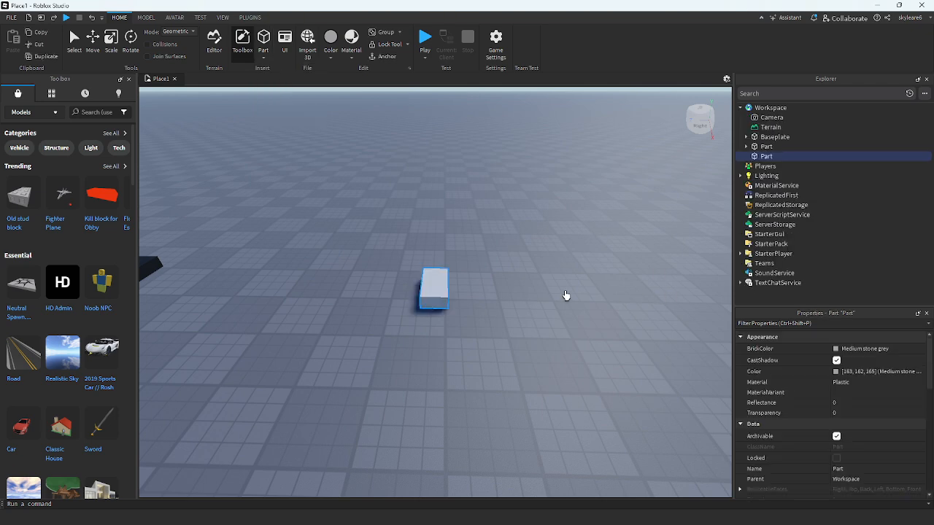
key("d")
right_click_drag(566, 296, 566, 295)
key("w")
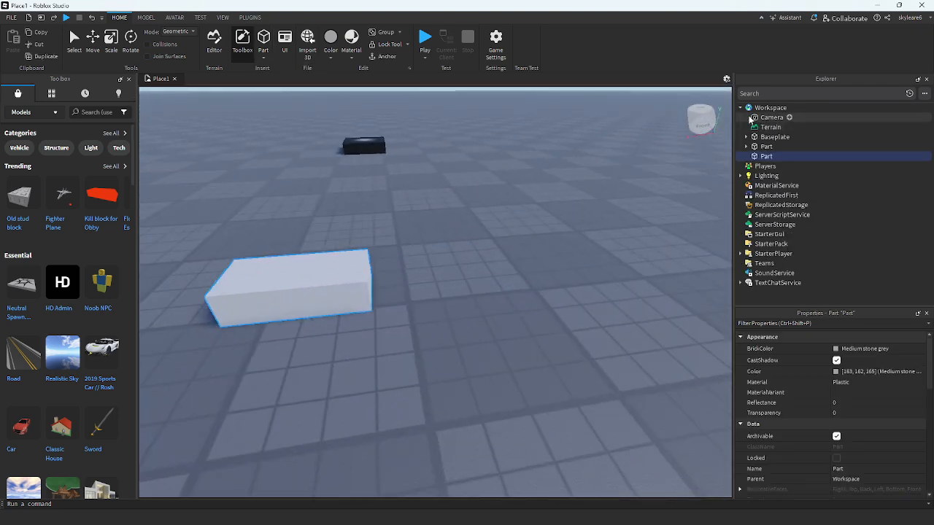
left_click(741, 108)
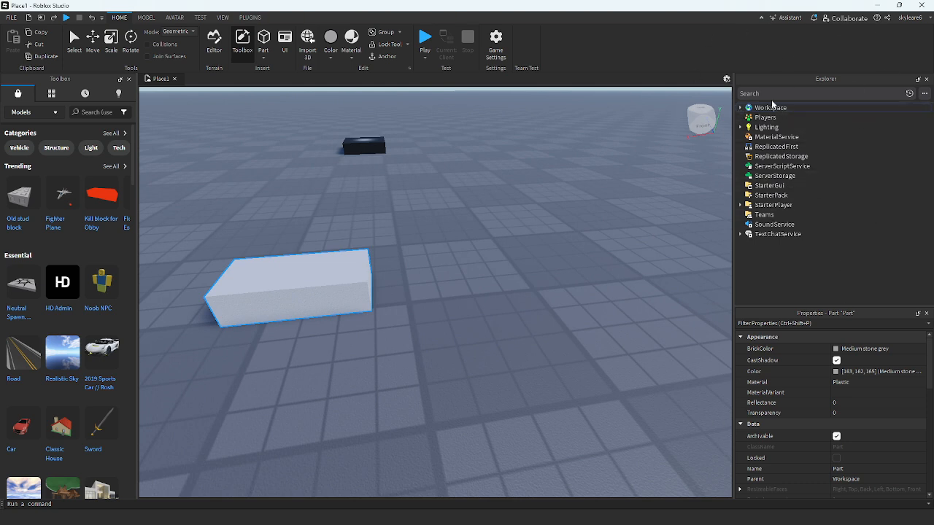
left_click(741, 108)
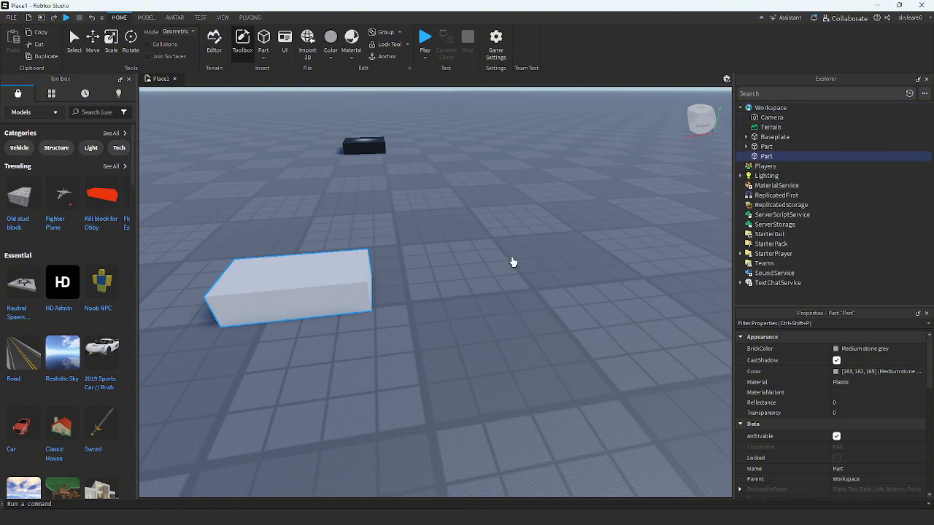
right_click_drag(513, 263, 523, 267)
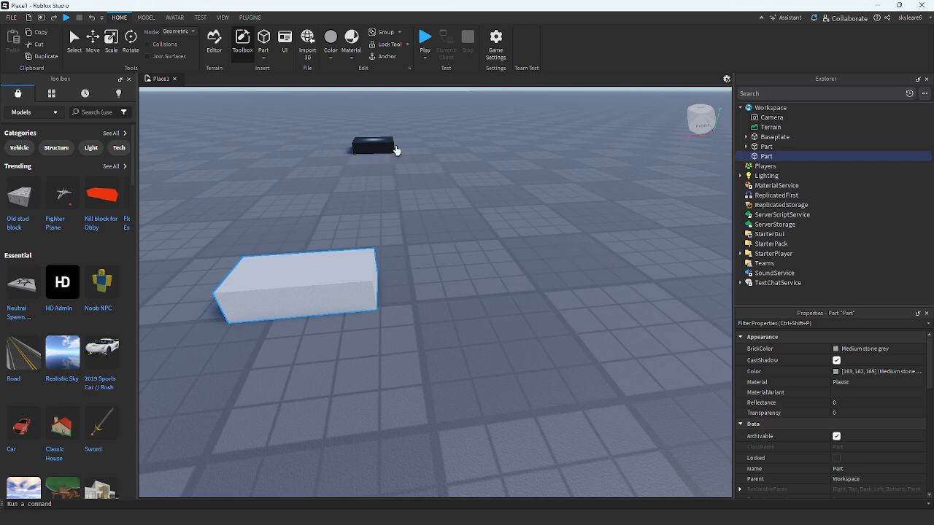
scroll(559, 258, "down", 5)
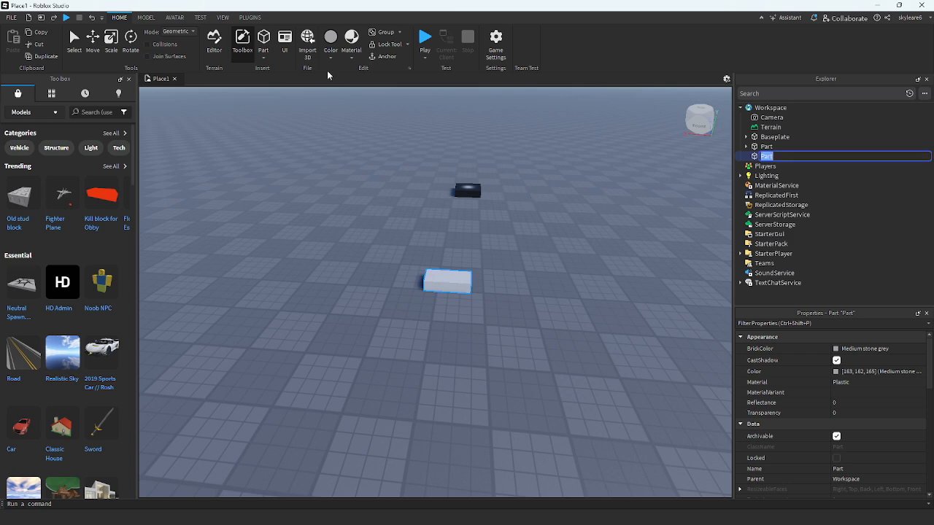
scroll(595, 357, "up", 5)
right_click_drag(595, 357, 594, 357)
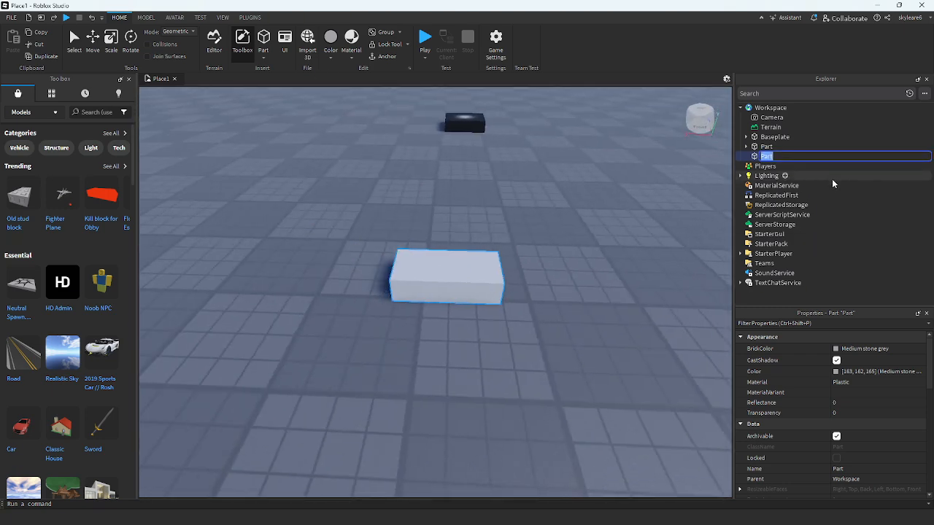
- Rename the newly inserted grey block with the creator's nickname followed by "Part"
key("s")
key("d")
left_click(755, 149)
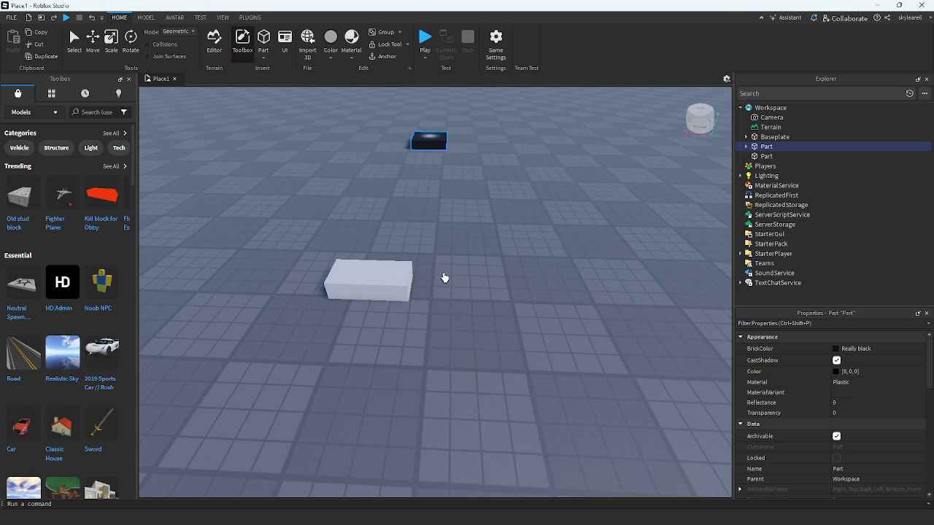
left_click(759, 156)
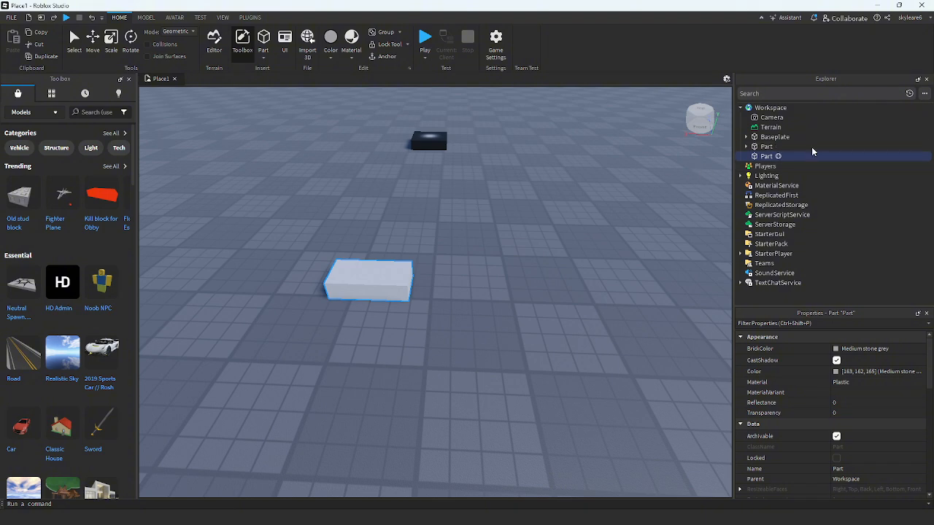
right_click_drag(591, 194, 590, 194)
right_click_drag(630, 274, 631, 274)
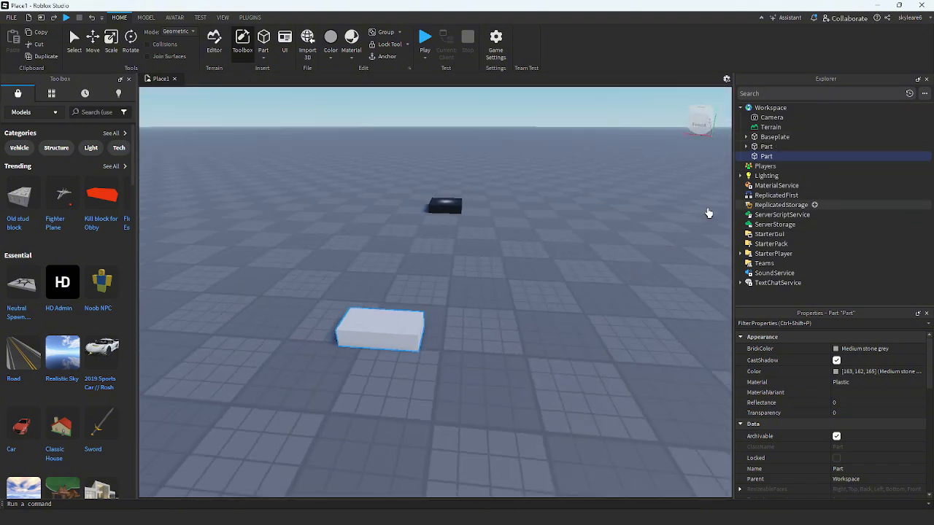
right_click_drag(709, 213, 569, 304)
key("w")
key("a")
key("s")
key("d")
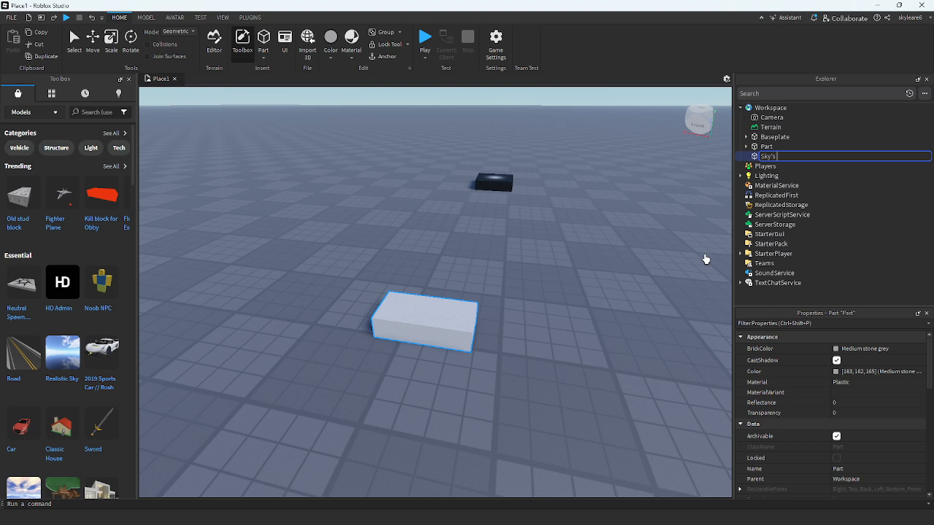
right_click_drag(703, 284, 544, 217)
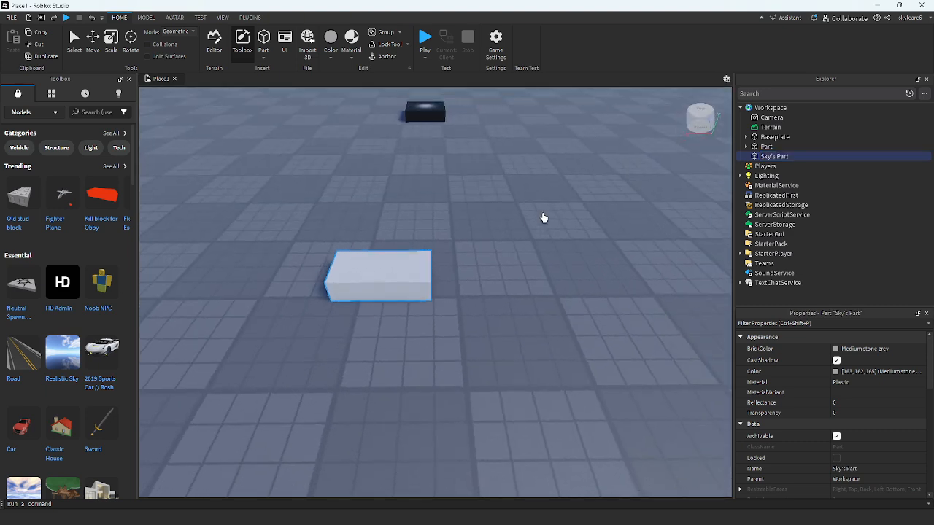
- Add a ParticleEmitter object inside the renamed grey block
right_click_drag(615, 200, 489, 298)
key("w")
right_click_drag(521, 407, 559, 277)
key("s")
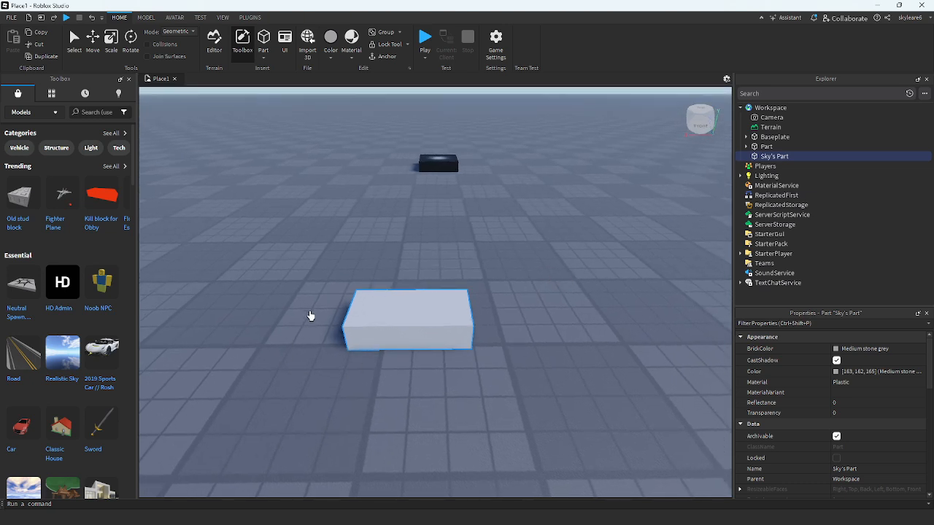
left_click(795, 157)
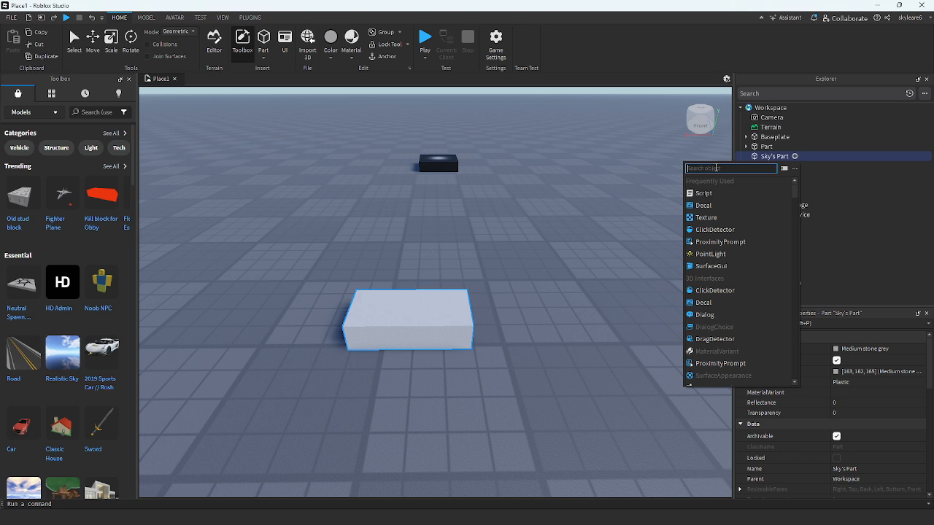
type("ParticleEmitter")
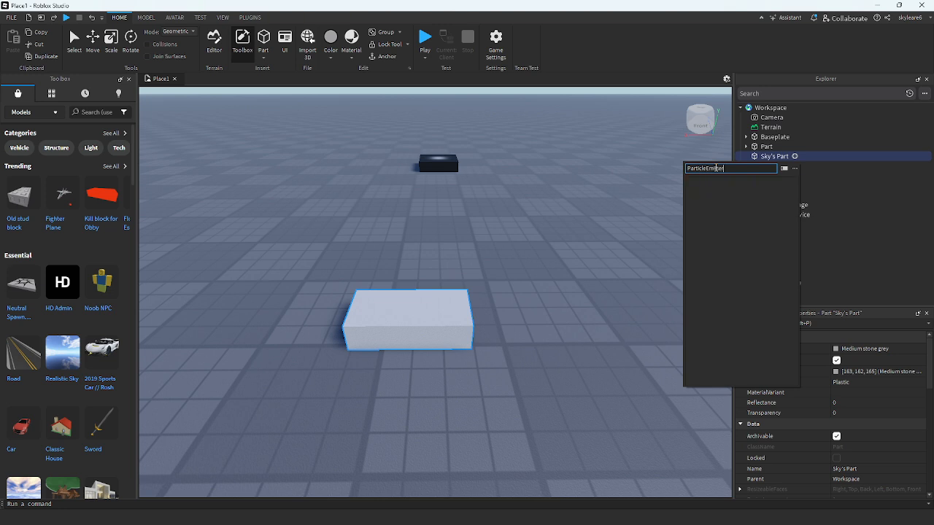
key("BackSpace")
key("BackSpace")
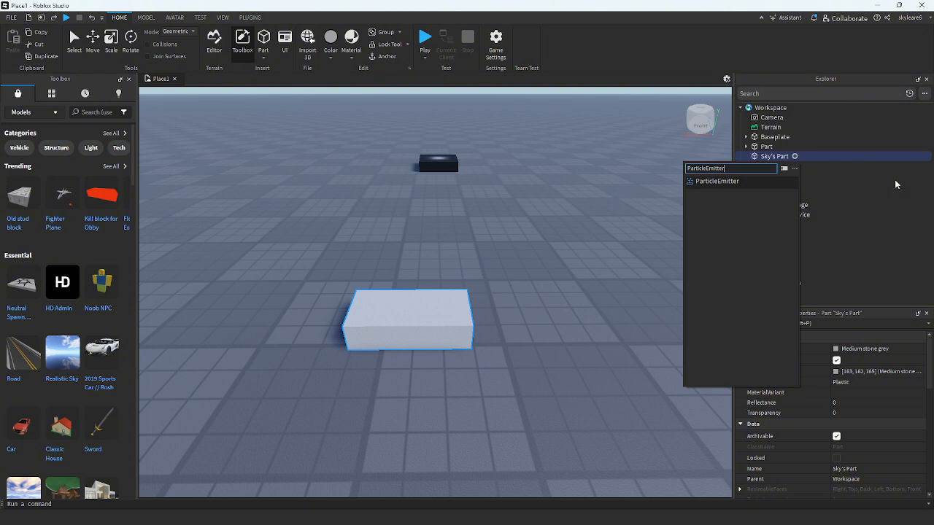
key("BackSpace")
key("BackSpace")
key("BackSpace")
key("BackSpace")
key("BackSpace")
key("BackSpace")
key("BackSpace")
key("BackSpace")
key("BackSpace")
key("BackSpace")
key("BackSpace")
key("BackSpace")
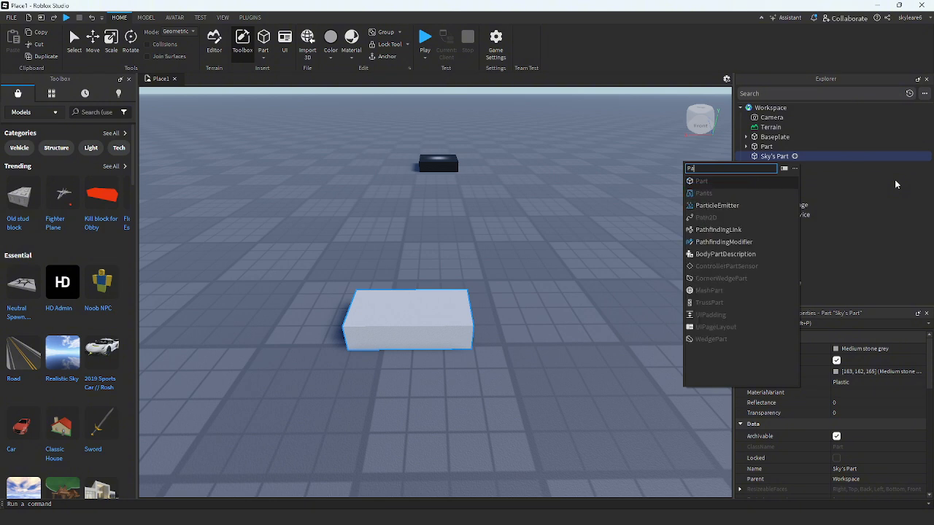
left_click(746, 206)
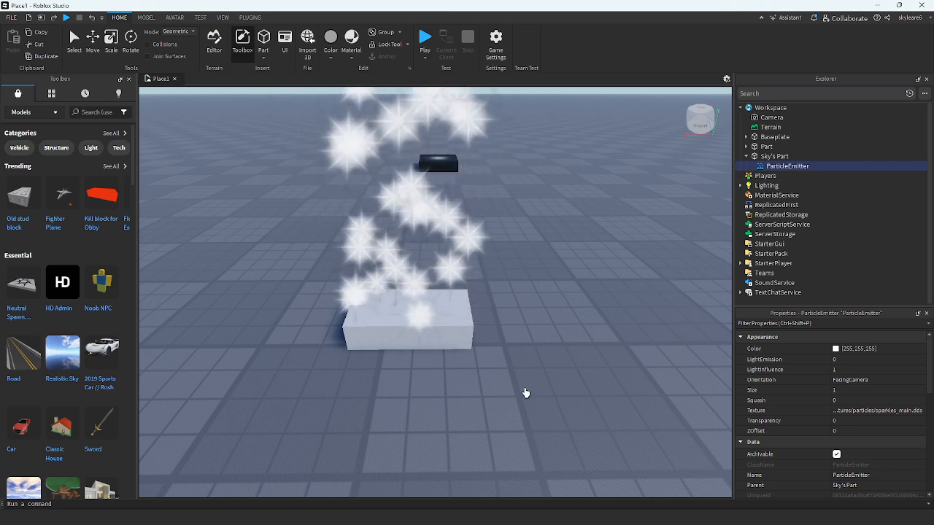
- Look through the ParticleEmitter's properties, including its appearance, emission, emitter shape, motion and particle settings
right_click_drag(594, 251, 593, 251)
scroll(827, 416, "down", 10)
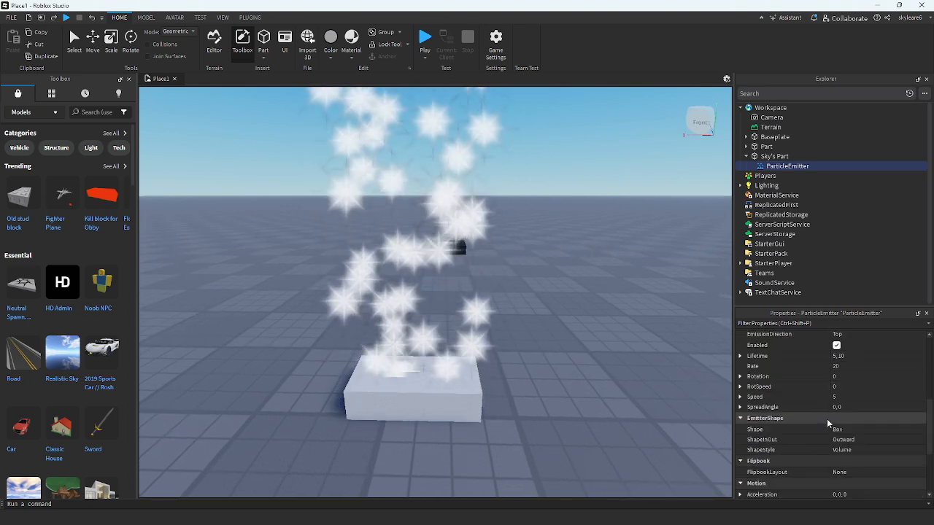
scroll(827, 419, "down", 3)
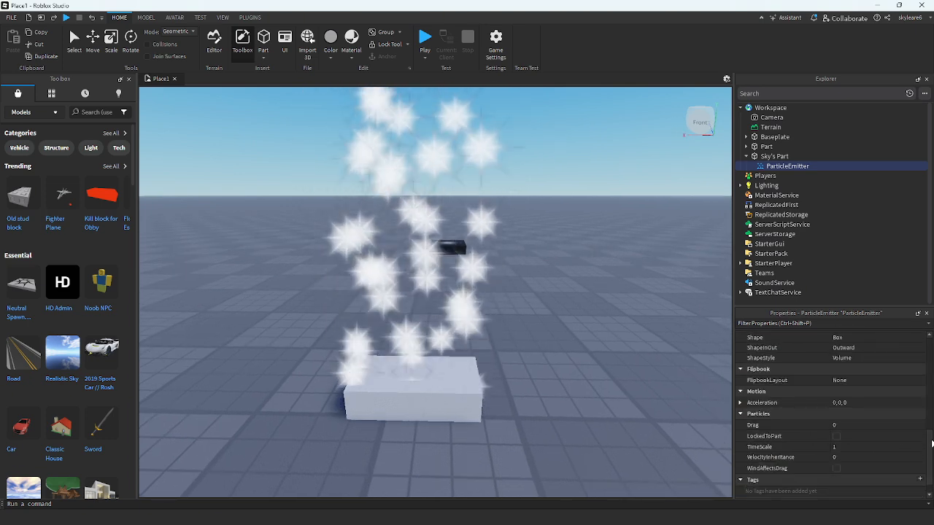
left_click_drag(931, 443, 932, 432)
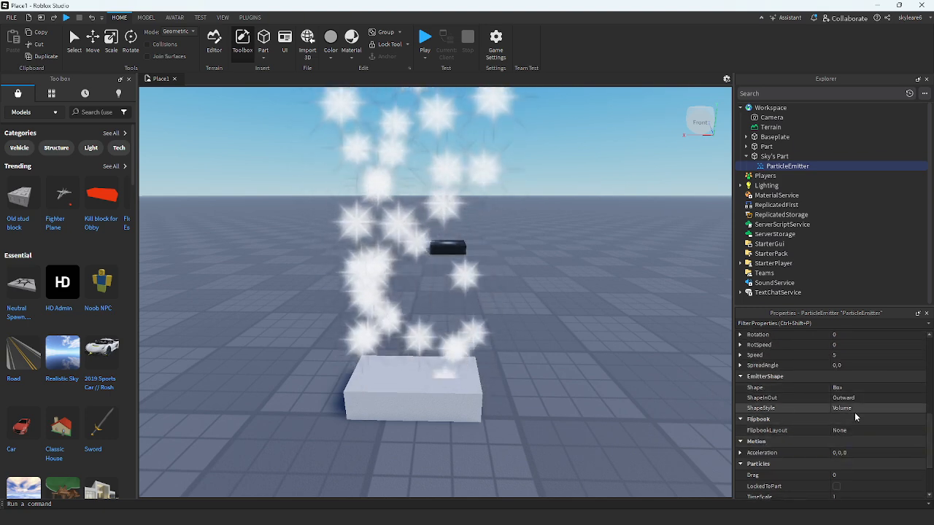
scroll(844, 443, "up", 4)
scroll(835, 416, "up", 3)
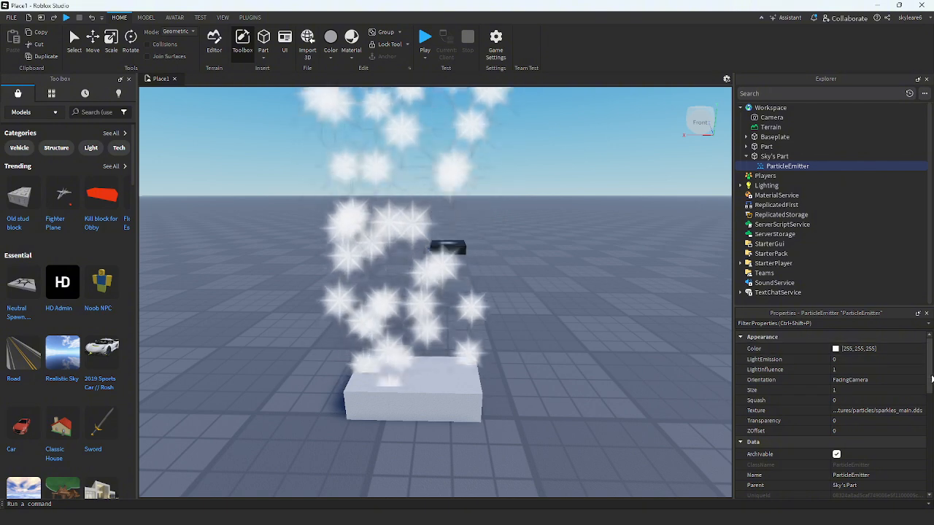
right_click_drag(654, 349, 598, 348)
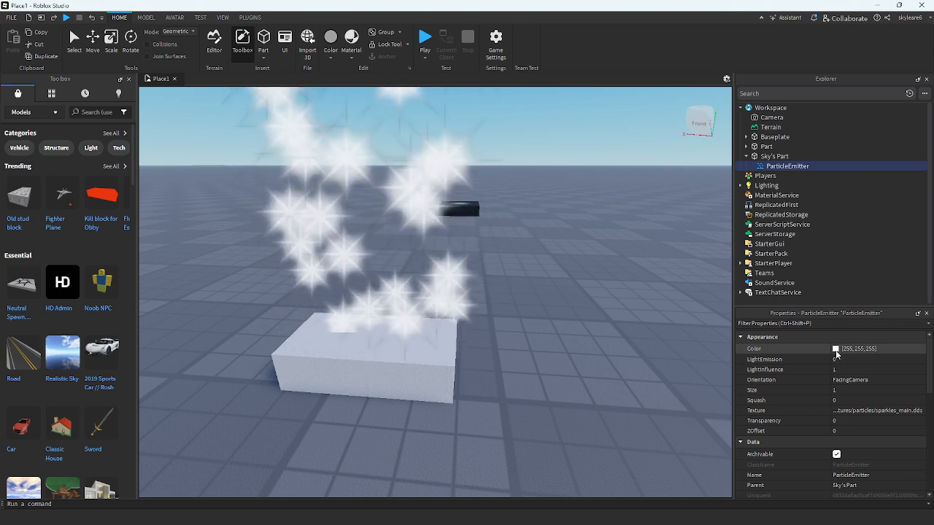
left_click(836, 349)
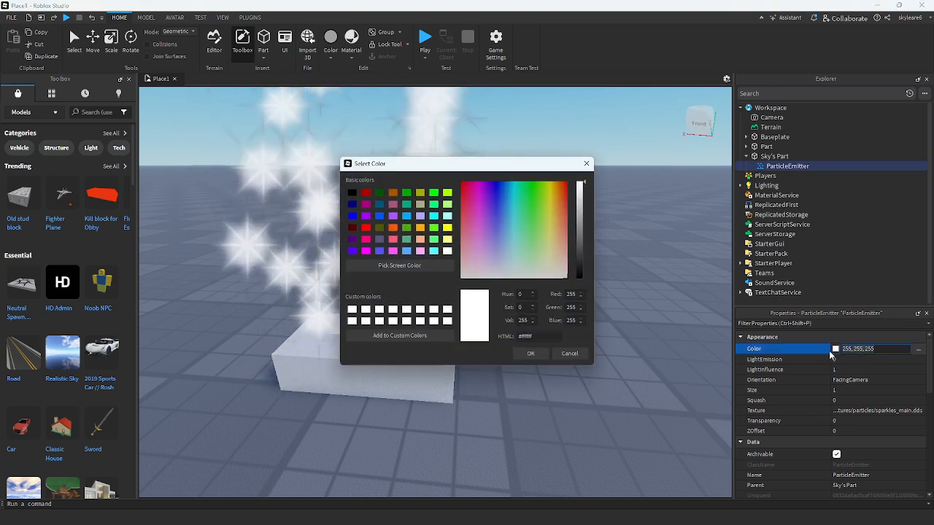
left_click(540, 246)
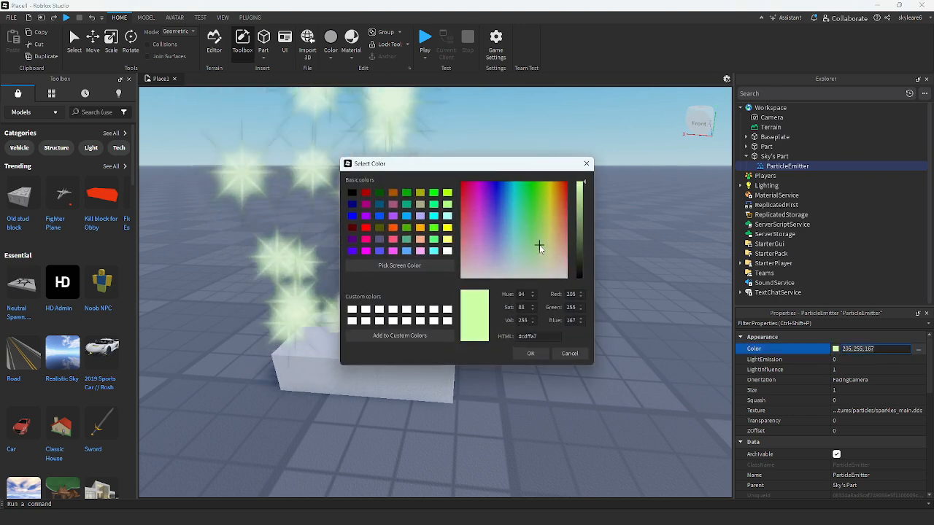
left_click(569, 353)
- Set the ParticleEmitter's color to light blue, RGB 70, 166, 255
left_click(836, 349)
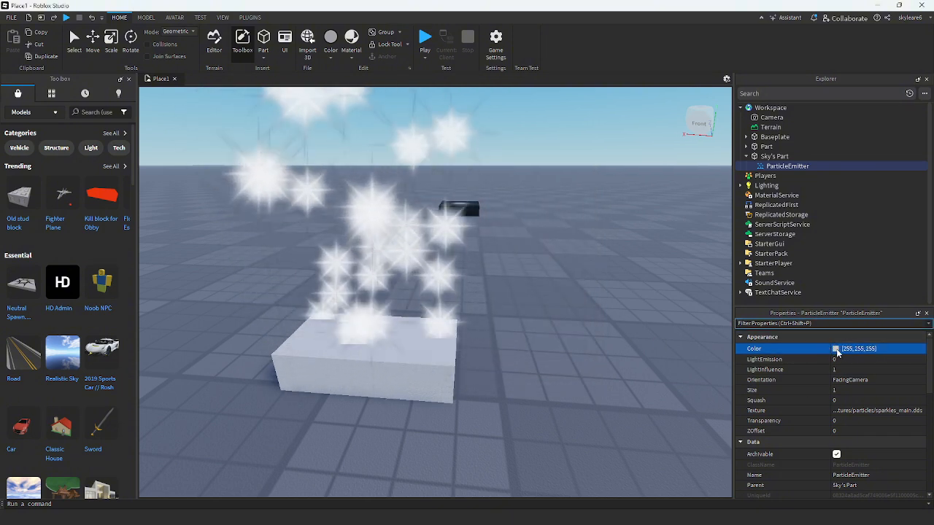
left_click(836, 350)
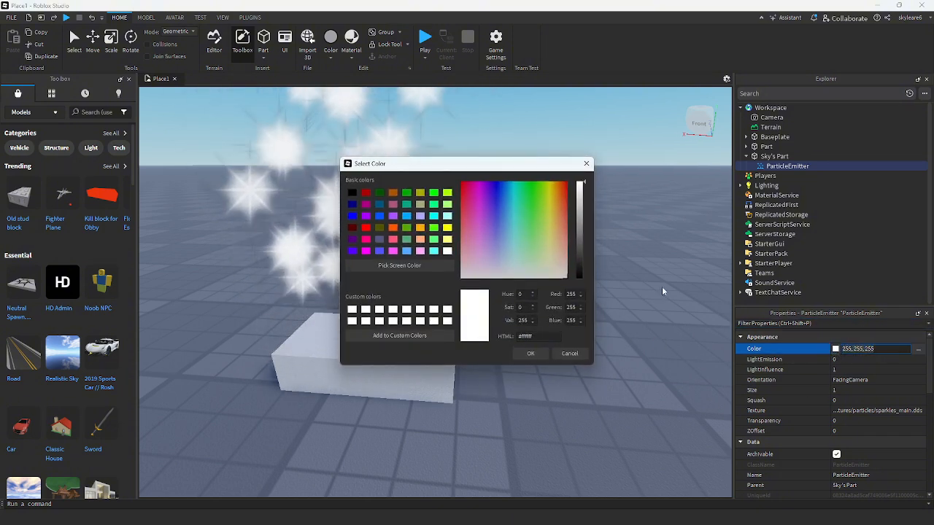
left_click(496, 273)
left_click_drag(496, 274, 484, 194)
left_click_drag(582, 213, 582, 179)
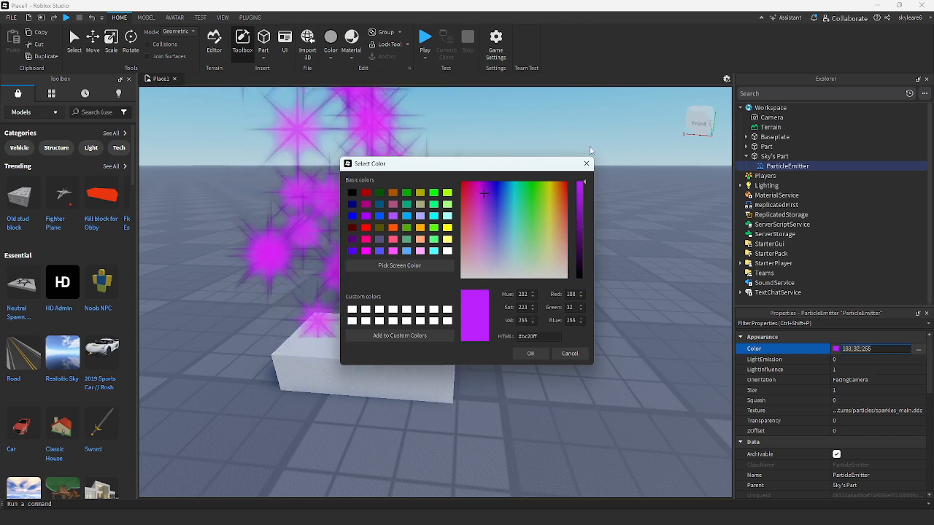
left_click_drag(516, 235, 504, 198)
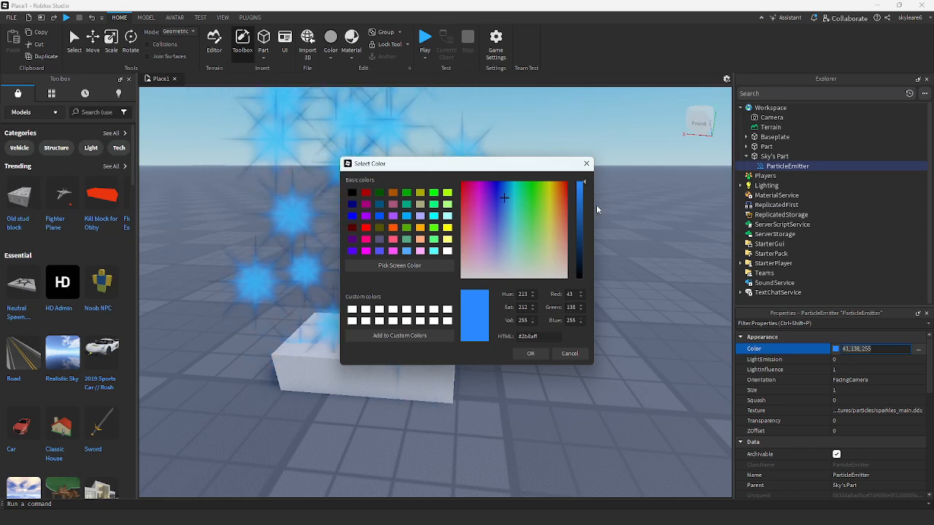
left_click_drag(583, 196, 583, 179)
left_click_drag(503, 203, 505, 208)
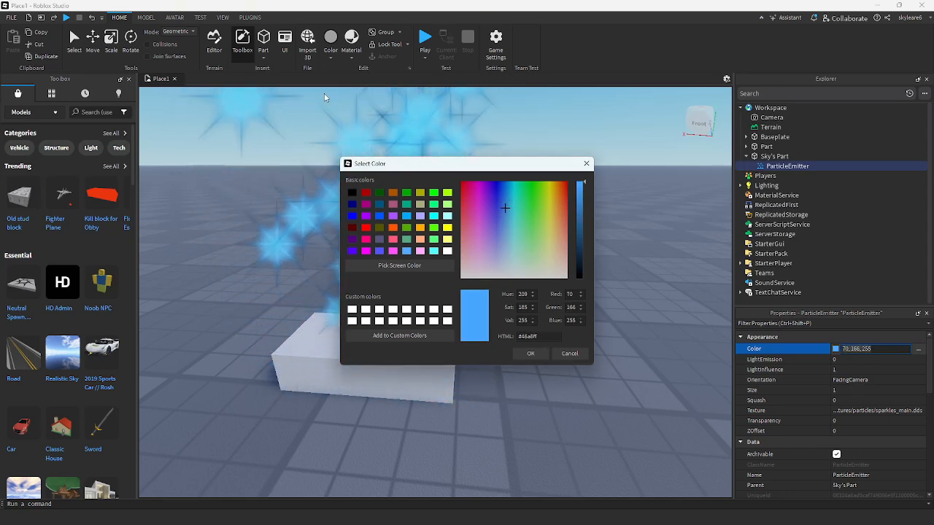
left_click(529, 354)
right_click_drag(559, 389, 627, 330)
scroll(607, 400, "down", 5)
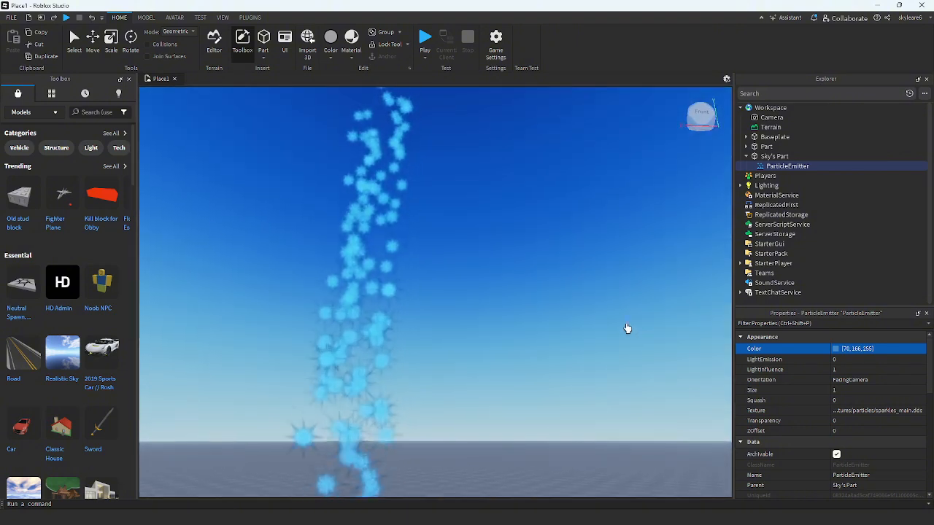
- Examine the light blue particles rising from the block at several angles and distances, along with the emitter's appearance settings
right_click_drag(504, 231, 626, 262)
scroll(359, 349, "up", 5)
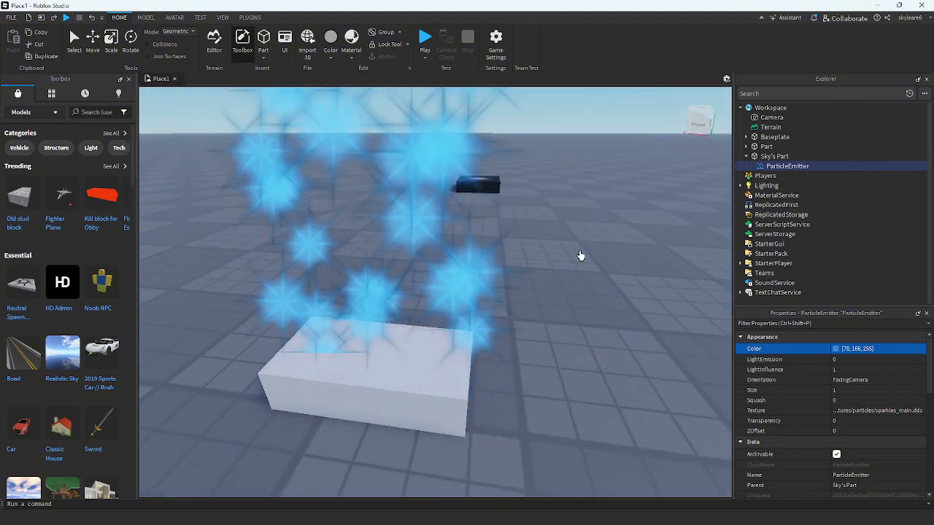
scroll(635, 314, "down", 4)
scroll(642, 321, "up", 4)
scroll(643, 344, "down", 4)
right_click_drag(642, 344, 662, 338)
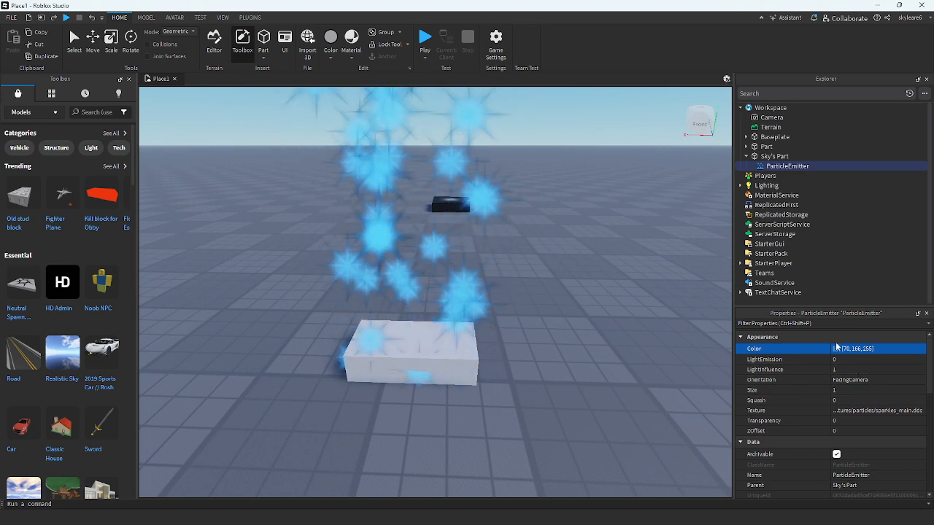
scroll(836, 368, "down", 5)
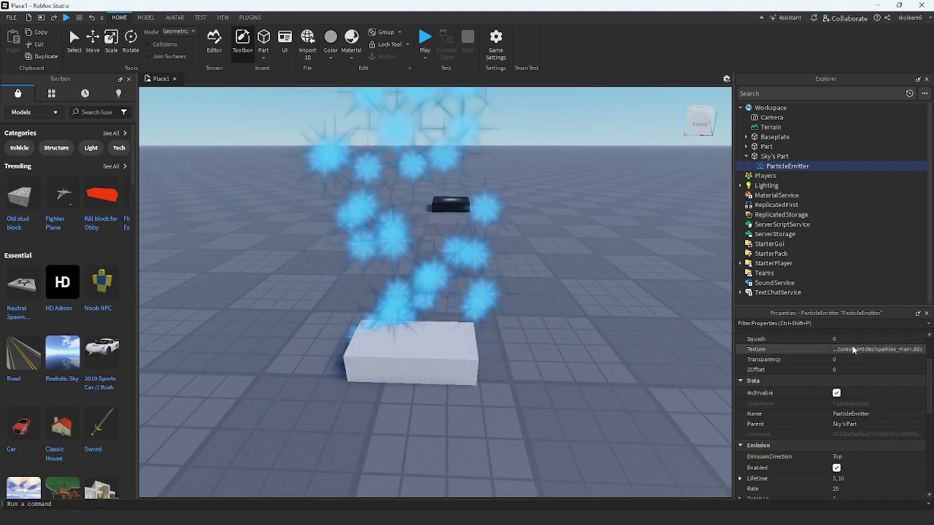
scroll(861, 437, "up", 5)
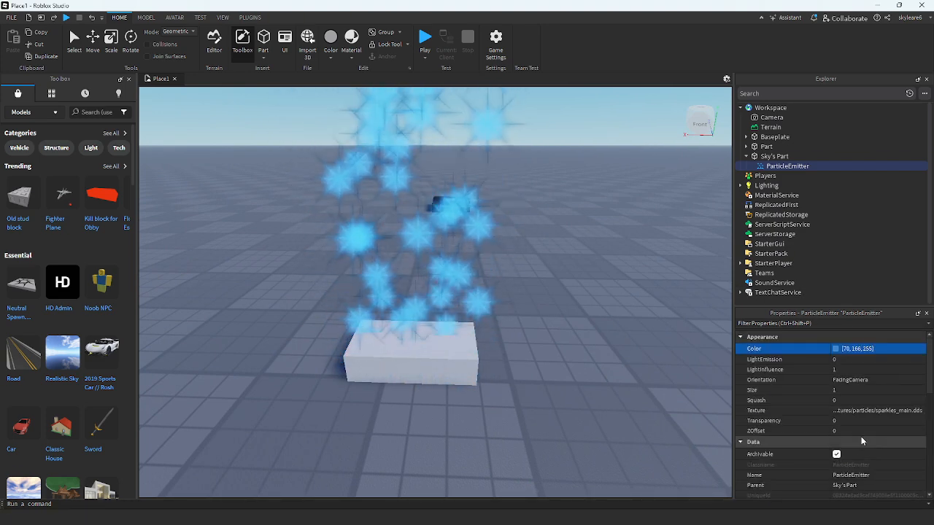
right_click_drag(586, 425, 582, 397)
- Try a LightEmission of 1 on the light blue particles and return it to 0
left_click(850, 360)
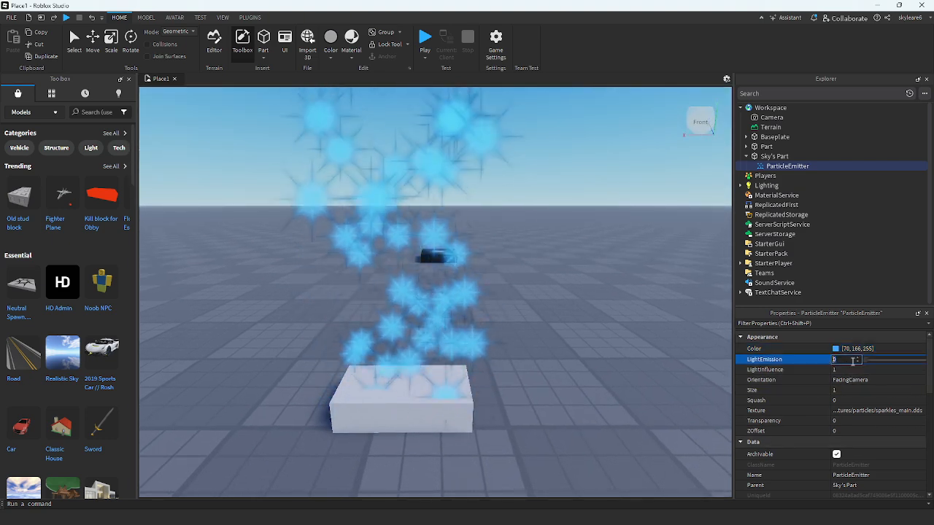
type("1")
key("Return")
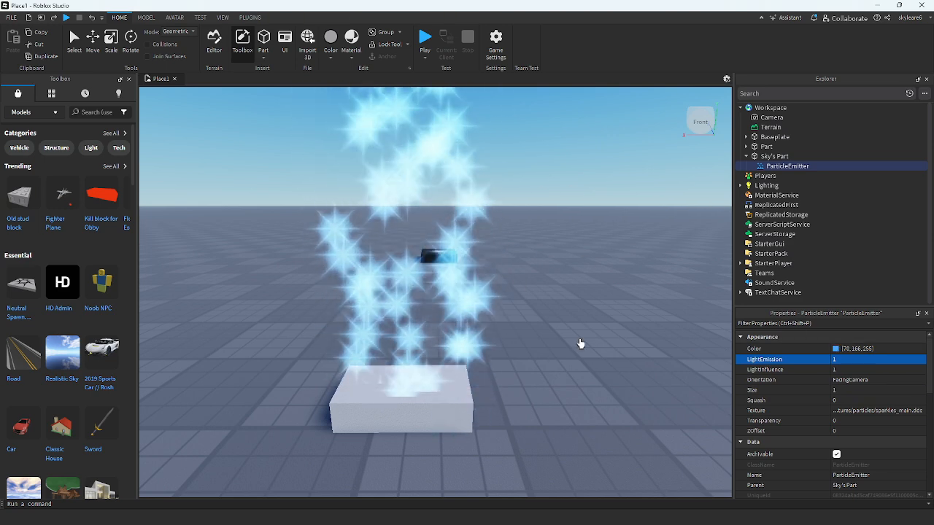
left_click(857, 360)
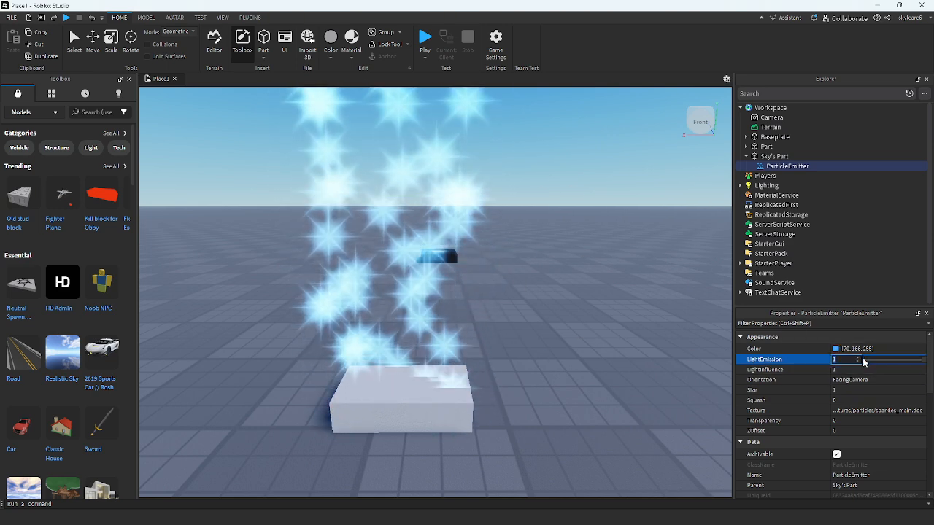
left_click(858, 361)
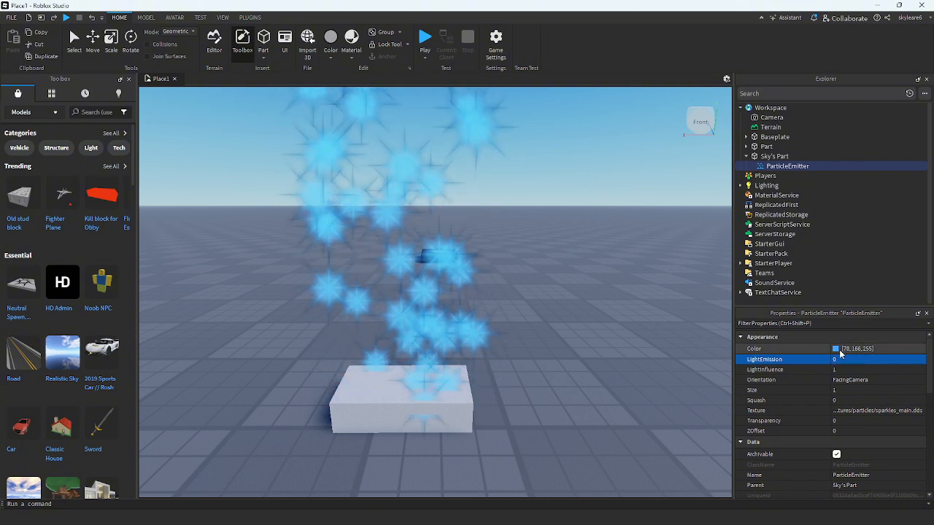
- Change the particle color to white, RGB 255, 255, 255, and set LightEmission to 1
left_click(837, 349)
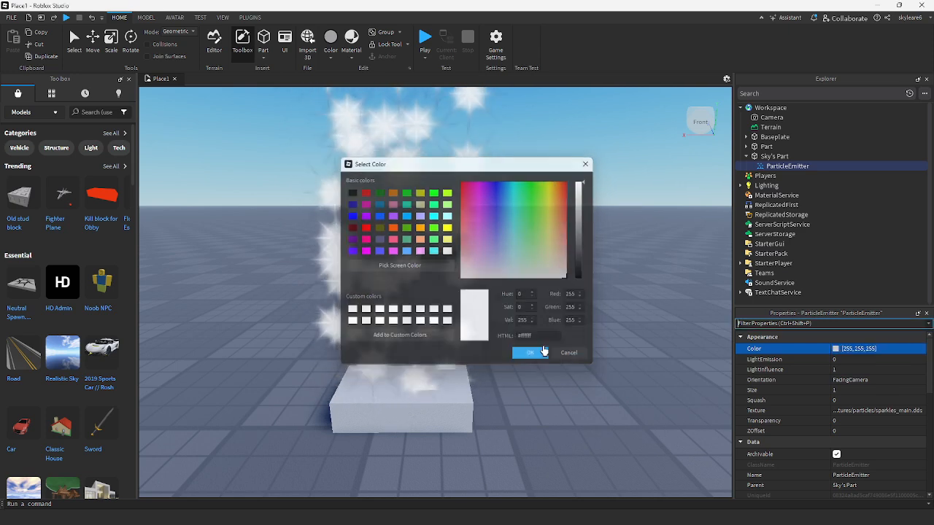
left_click(531, 353)
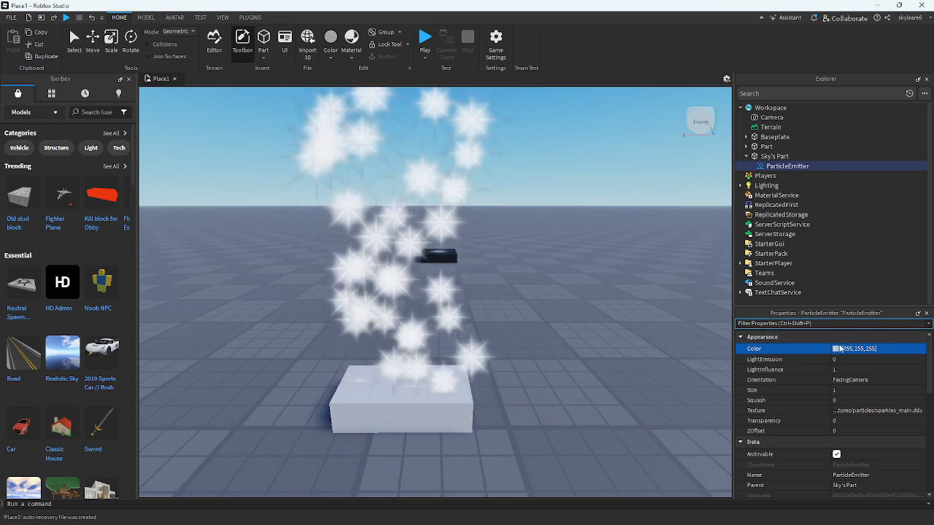
left_click(846, 360)
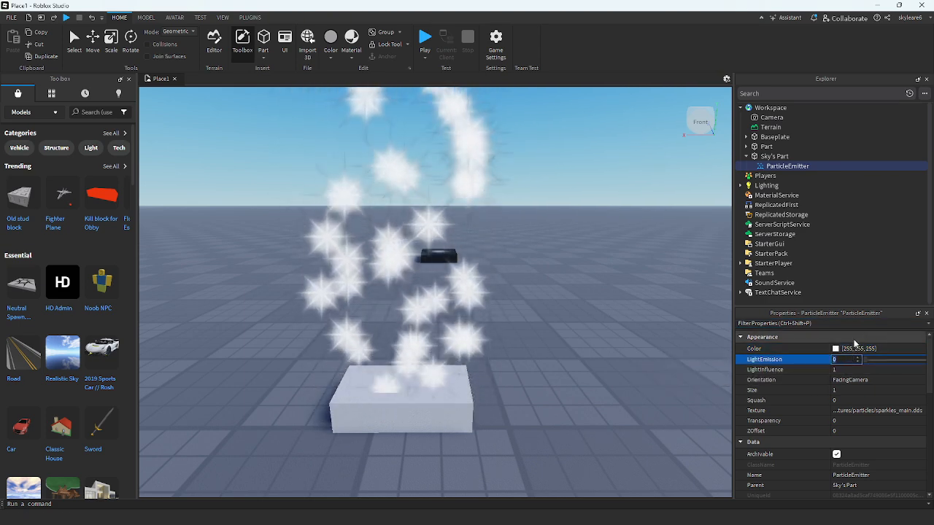
type("1")
key("Return")
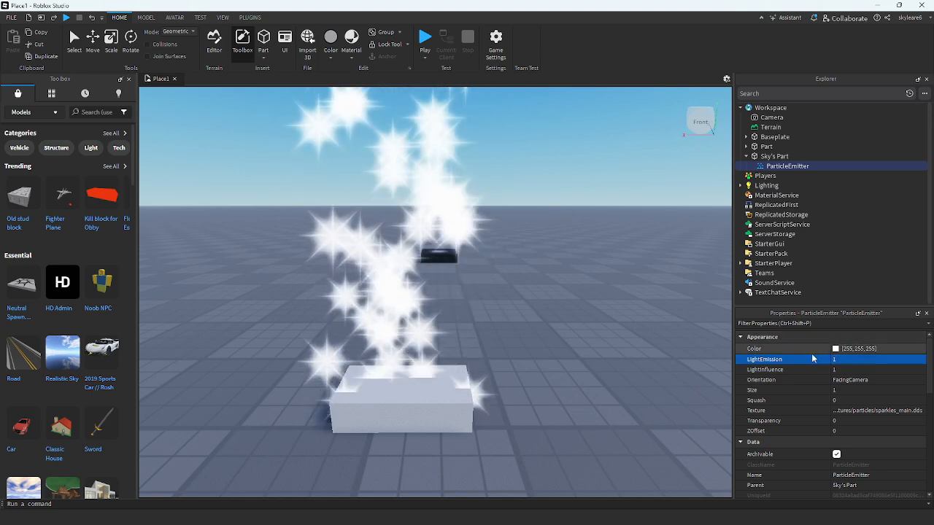
- Change the particle color to black, RGB 0, 0, 0, and set LightEmission to 0
left_click(839, 349)
left_click(836, 349)
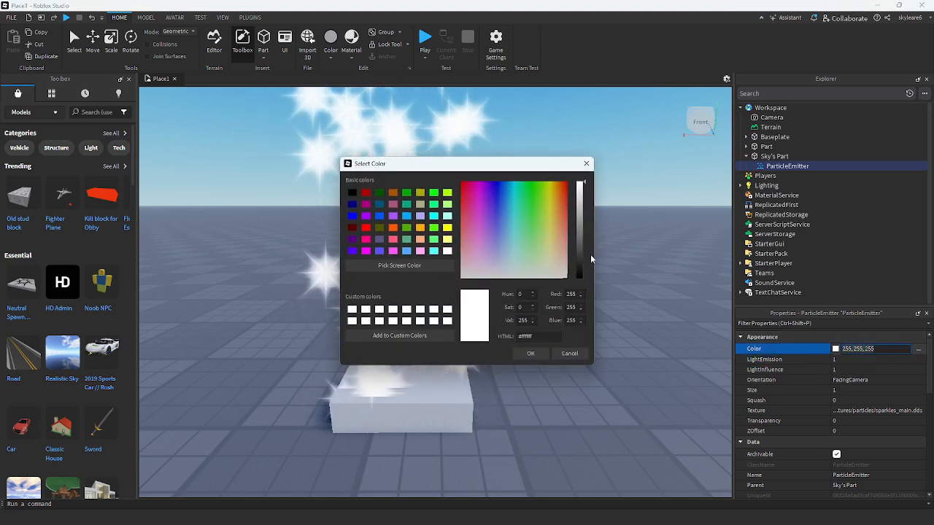
left_click(530, 354)
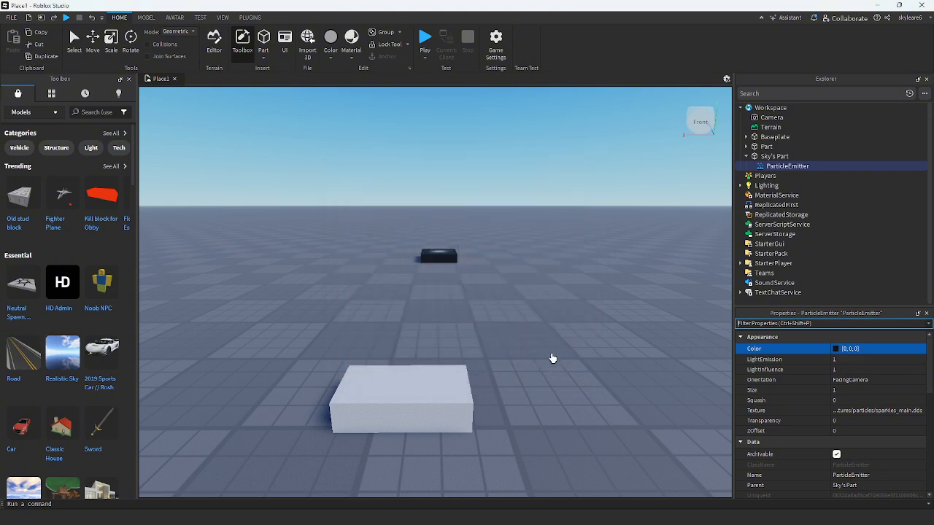
left_click(847, 360)
key("BackSpace")
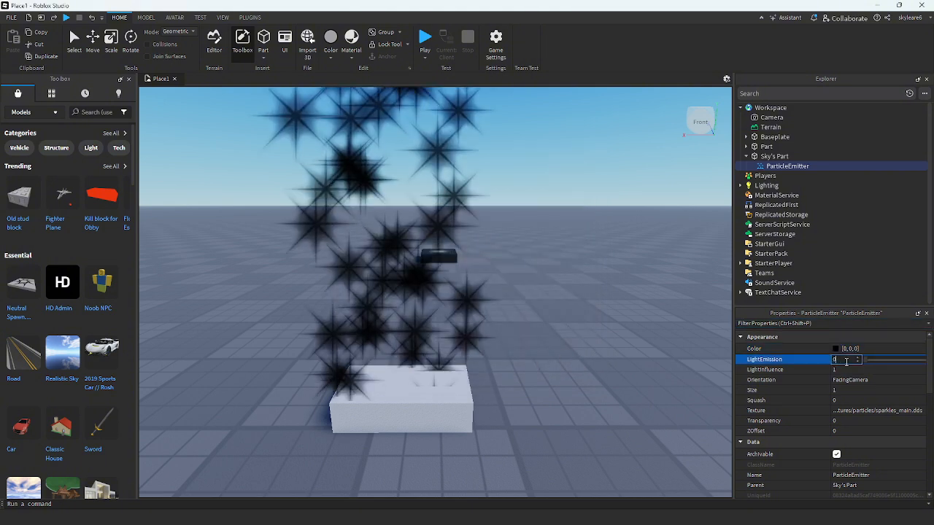
- Set the particle color to blue, RGB 67, 142, 255, and open the emitter's Orientation options
left_click(836, 349)
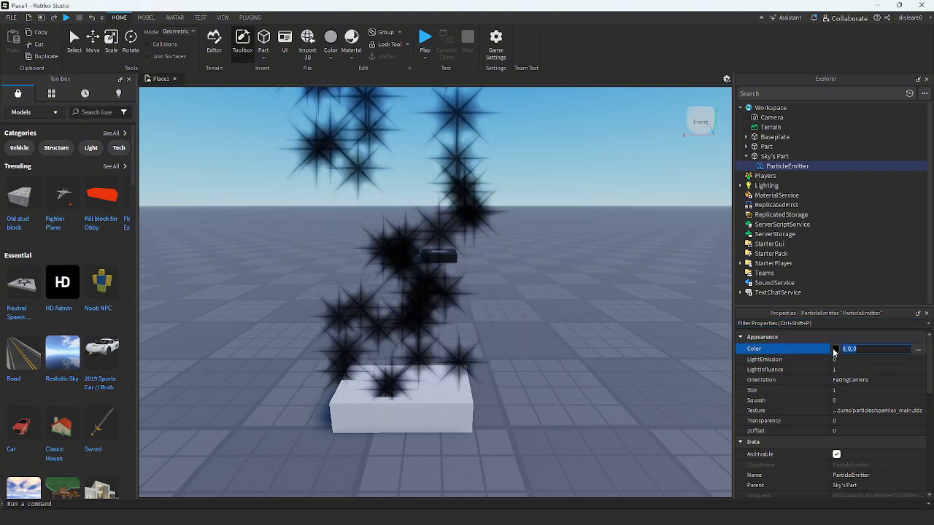
left_click(836, 349)
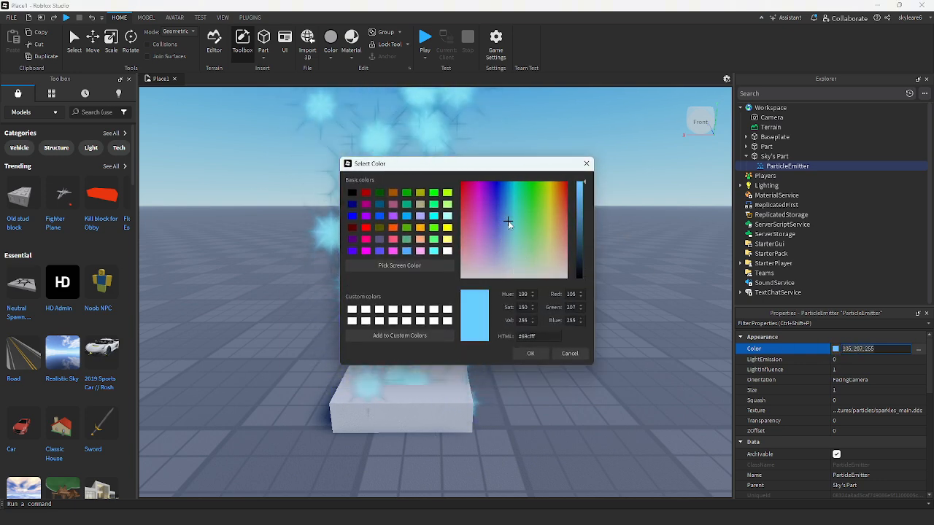
left_click_drag(508, 221, 504, 216)
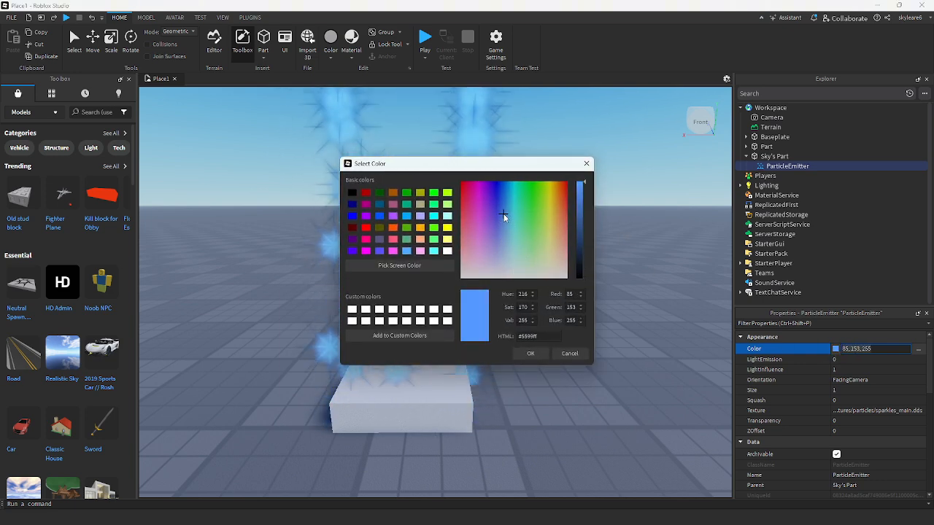
left_click(544, 355)
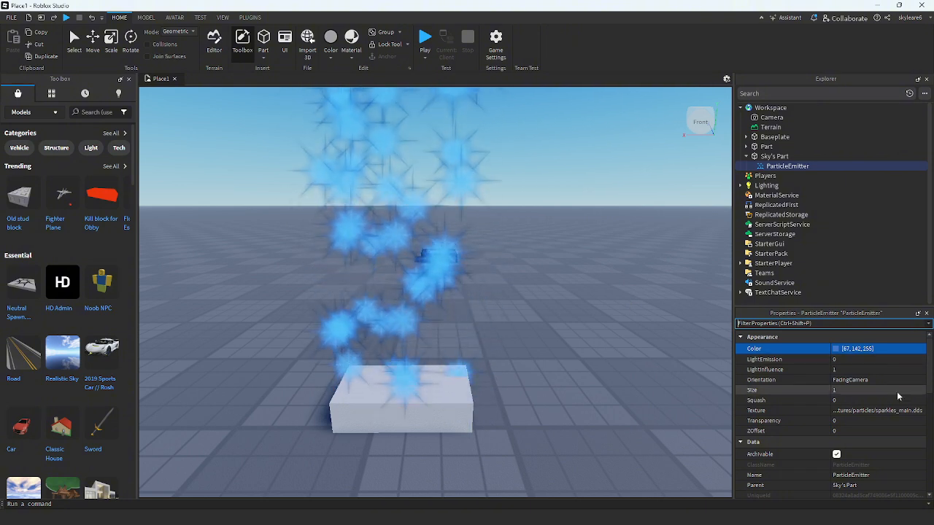
left_click(920, 383)
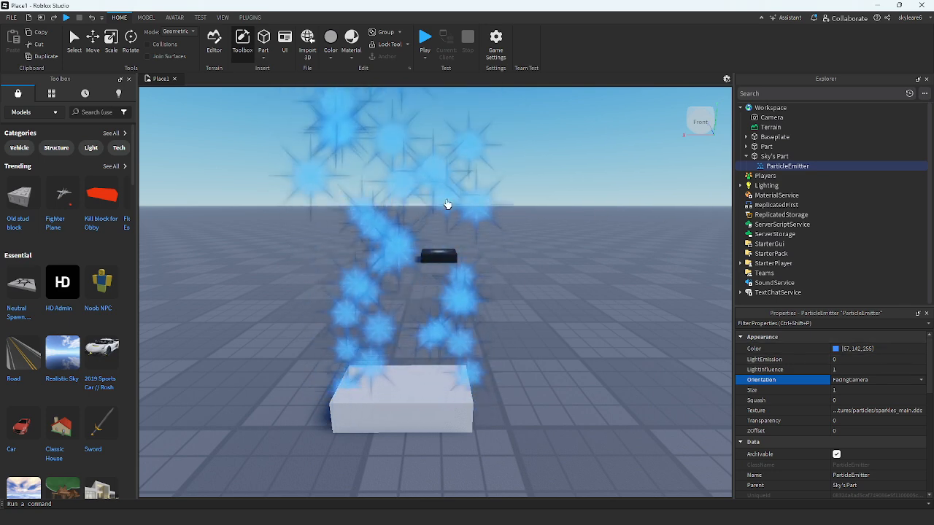
- Try larger particle sizes of 2 and 10 on the ParticleEmitter
left_click(869, 391)
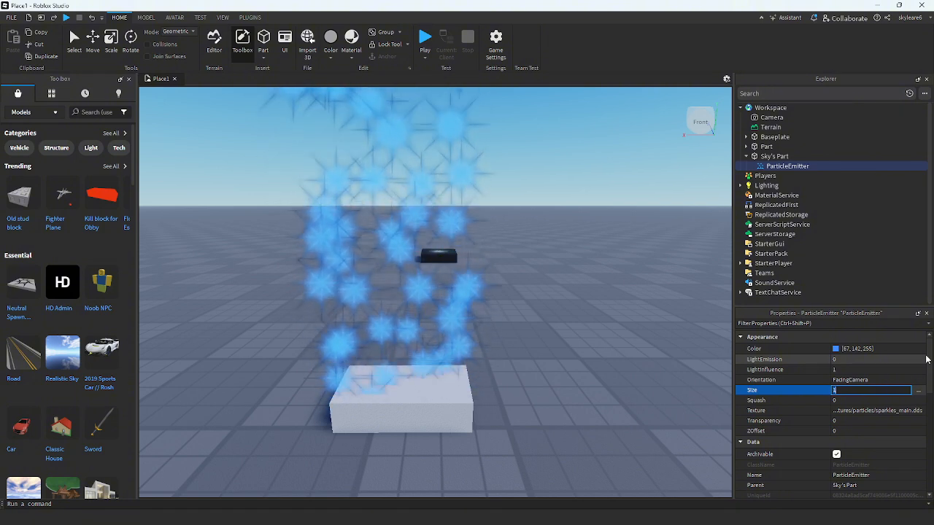
type("2")
key("Return")
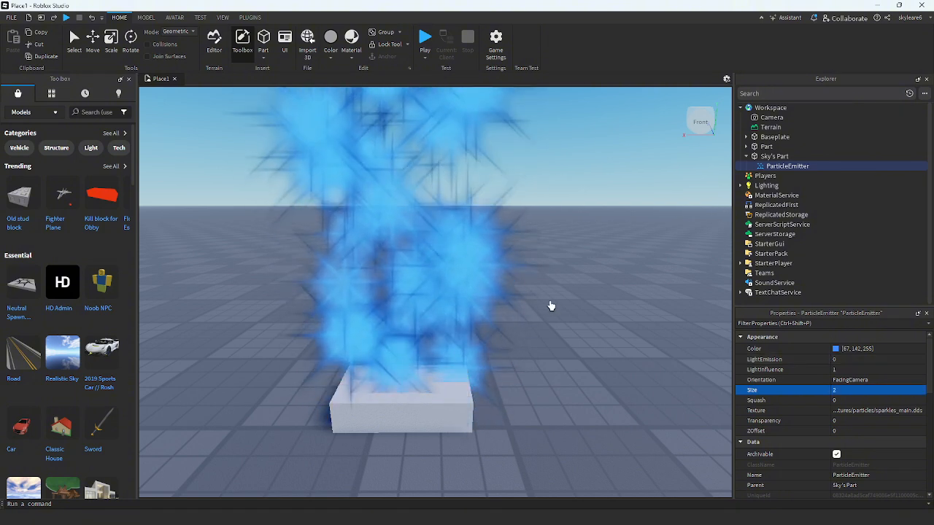
scroll(553, 307, "down", 5)
type("s")
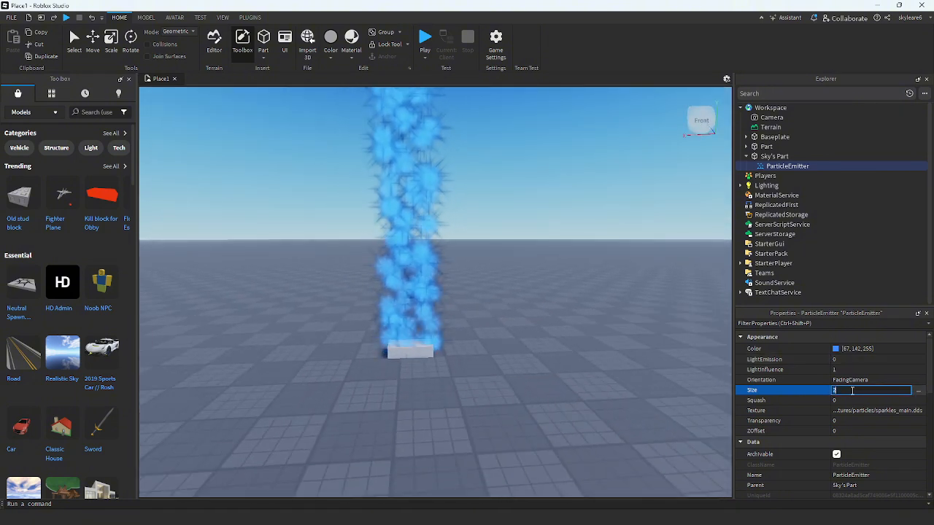
type("10")
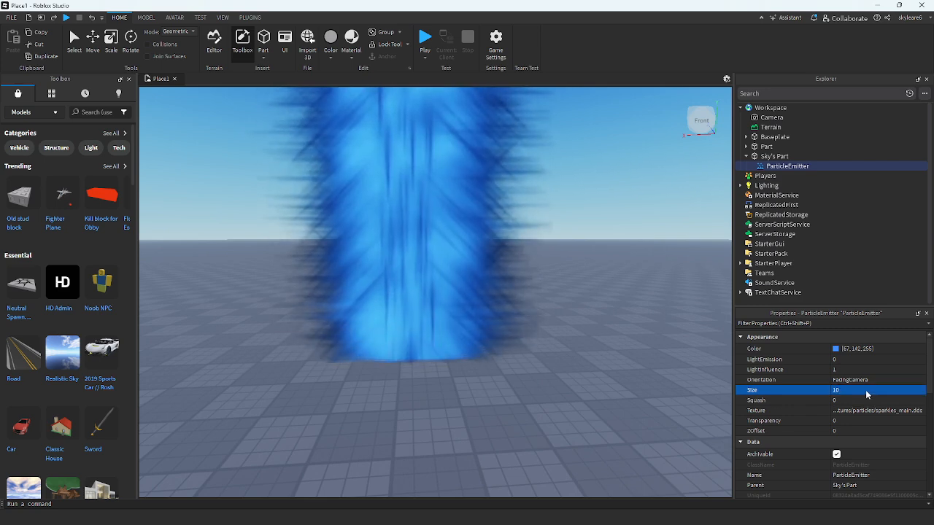
- Try a particle size of 0.2, view the tiny particles up close, and return the size to 1
key("BackSpace")
key("BackSpace")
type("0.2")
key("Return")
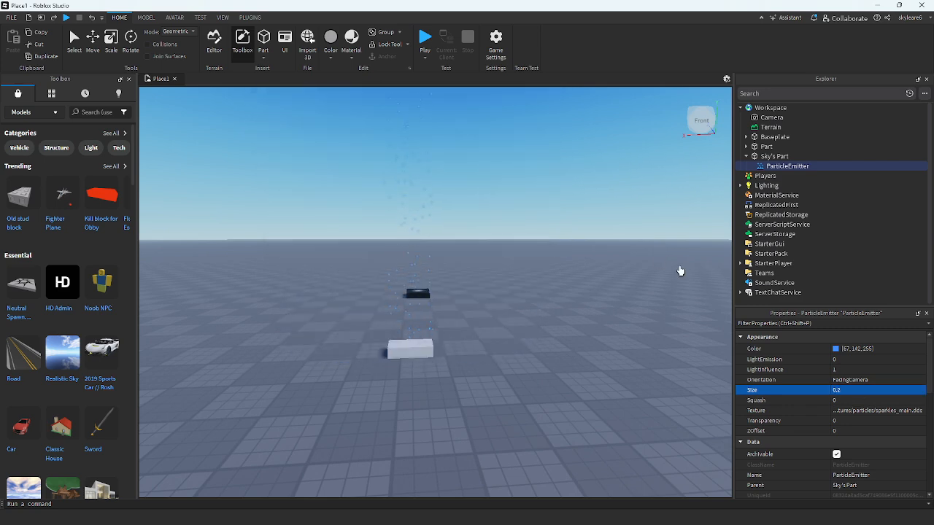
key("w")
right_click_drag(563, 265, 461, 194)
key("s")
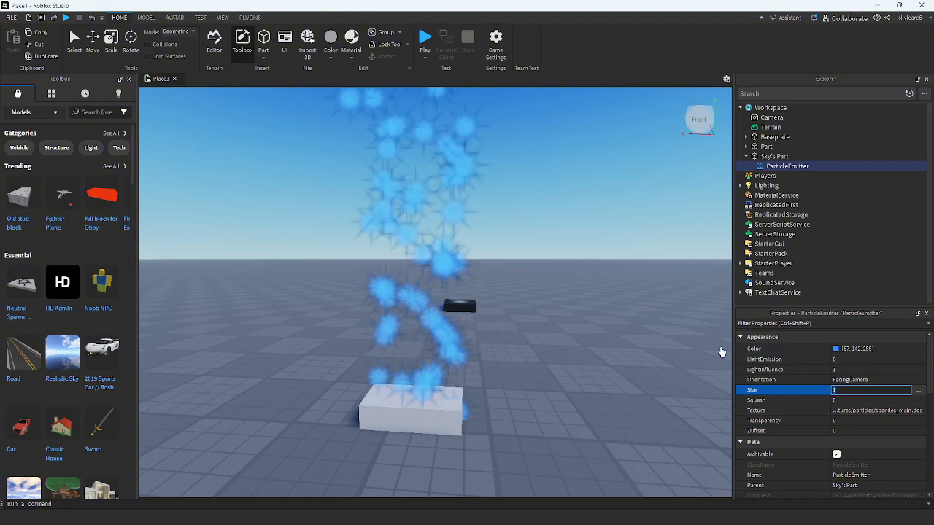
- Try Squash values of -10 and 10 on the particles and return Squash to 0
left_click(856, 403)
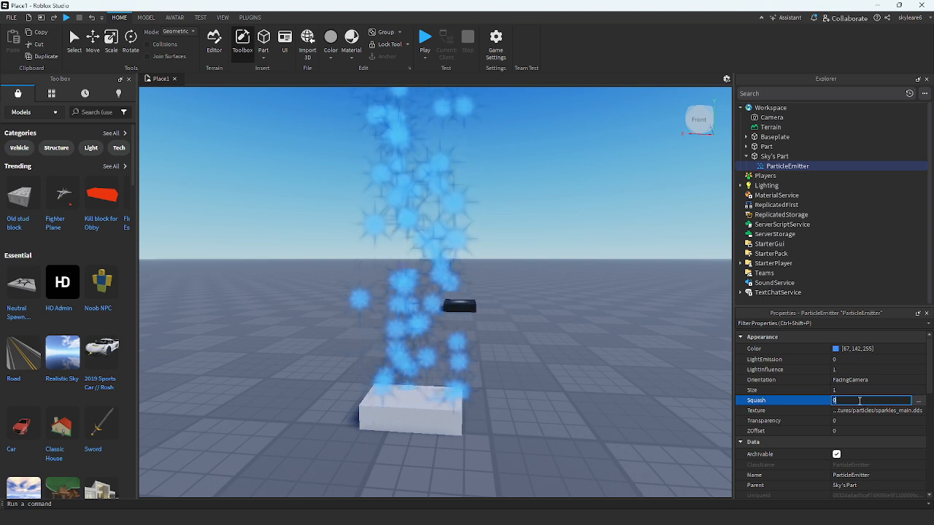
type("-10")
key("Return")
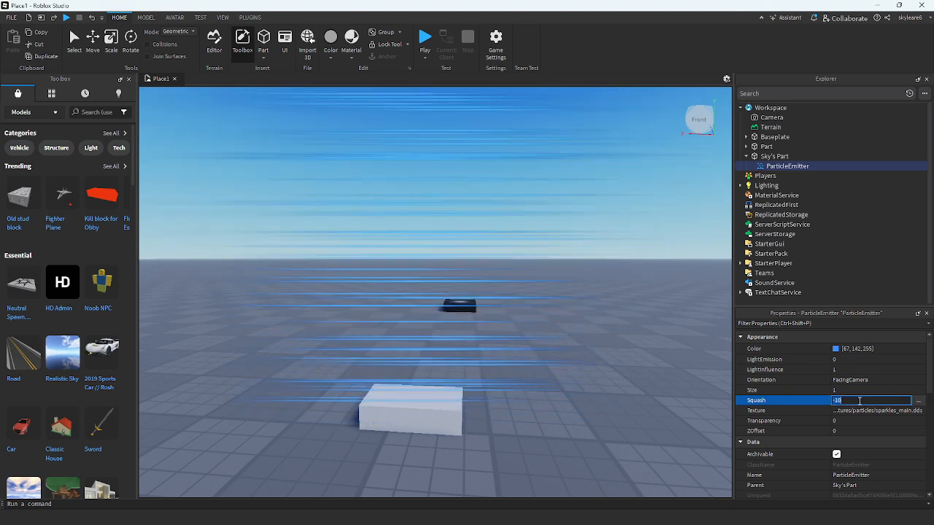
type("10")
key("Return")
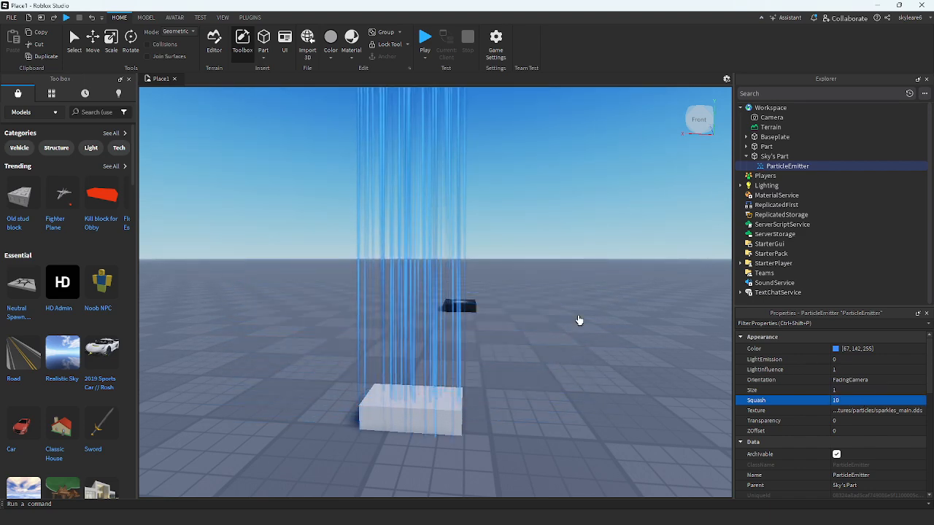
right_click_drag(575, 332, 574, 332)
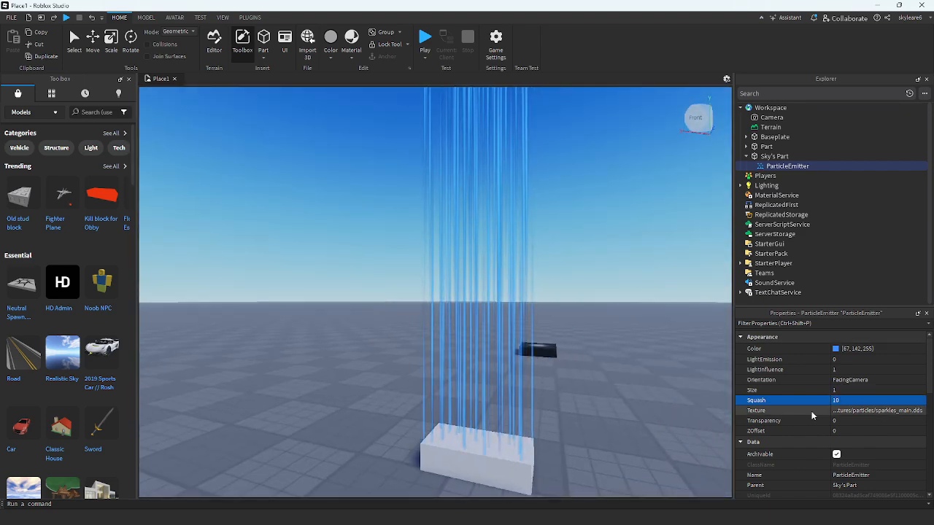
left_click(845, 401)
key("Return")
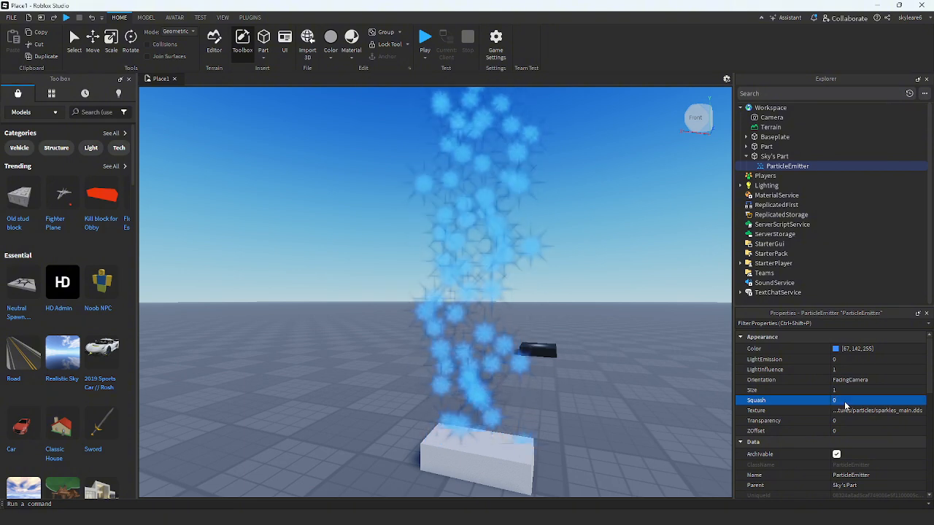
- Examine the emitter's texture setting and compare the particle block with the black block from several viewpoints
right_click_drag(497, 330, 715, 326)
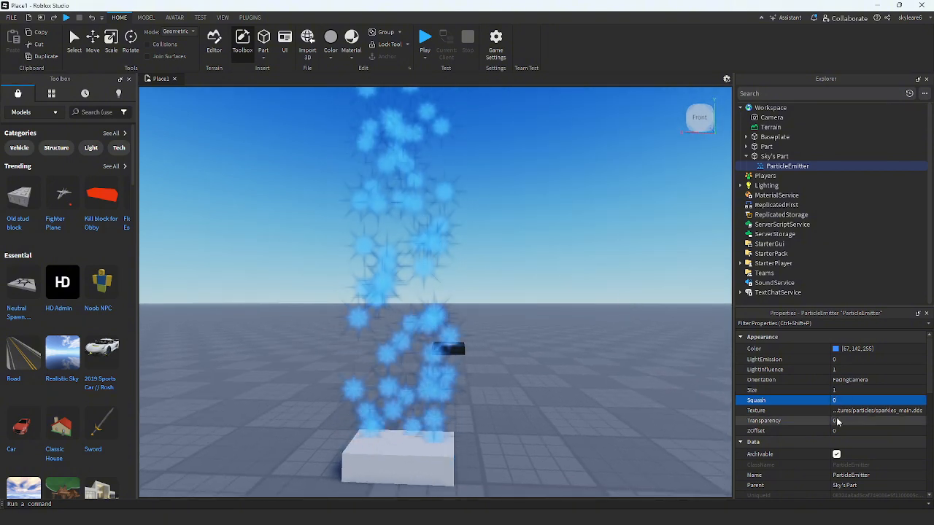
scroll(853, 403, "down", 2)
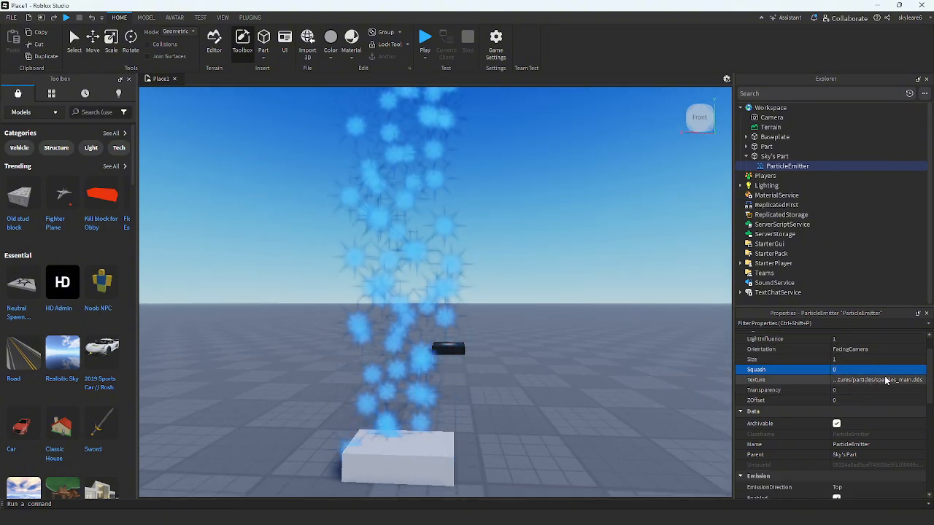
right_click_drag(546, 316, 546, 314)
key("w")
key("s")
key("w")
key("d")
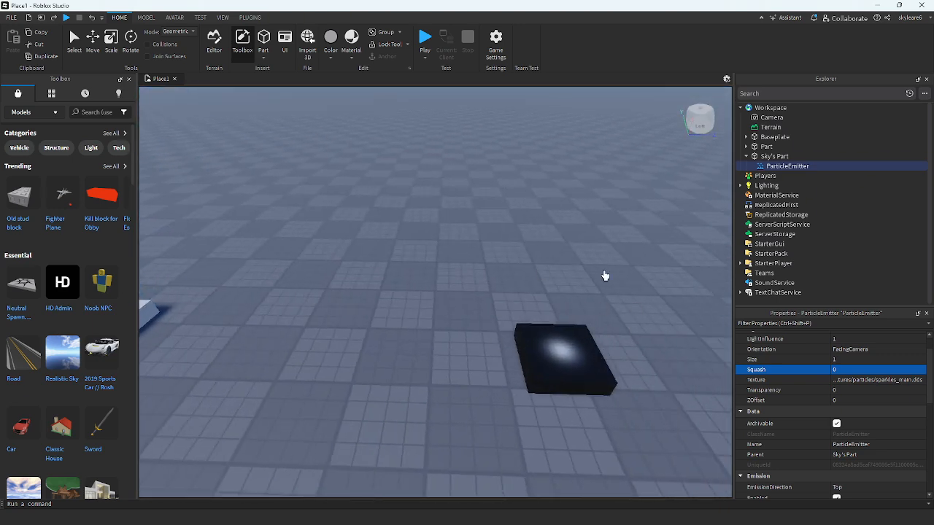
key("a")
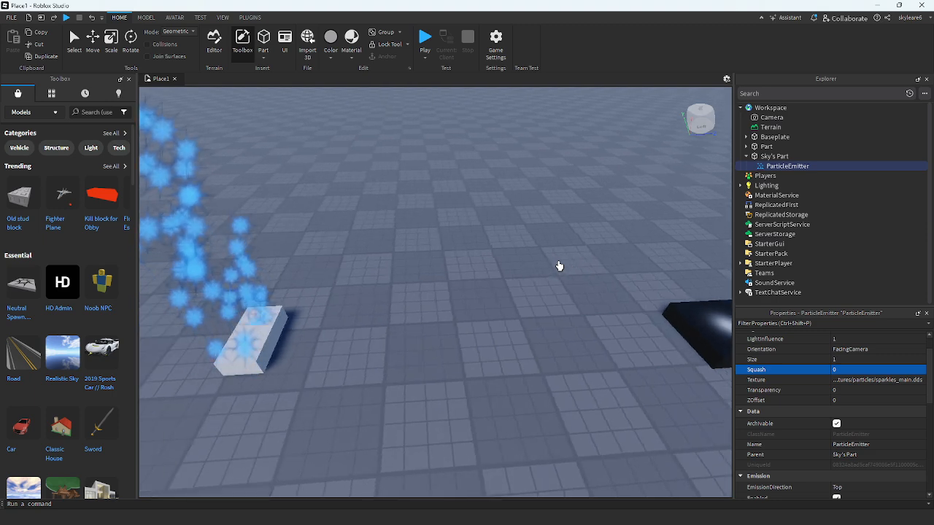
- Examine the black block's glow image up close and from a distance, alongside the particles rising from the light block
key("w")
right_click_drag(559, 267, 642, 249)
key("s")
key("d")
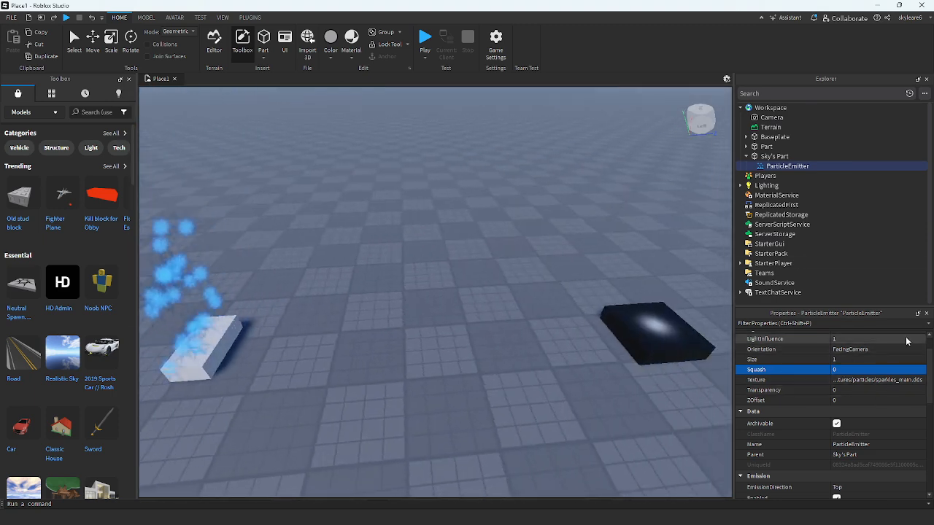
key("s")
right_click_drag(569, 338, 590, 326)
key("w")
key("s")
key("d")
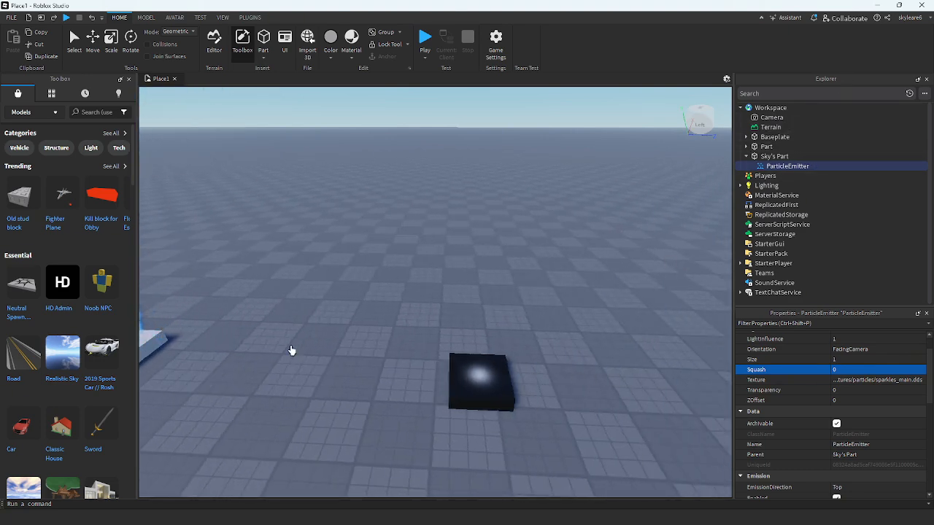
key("s")
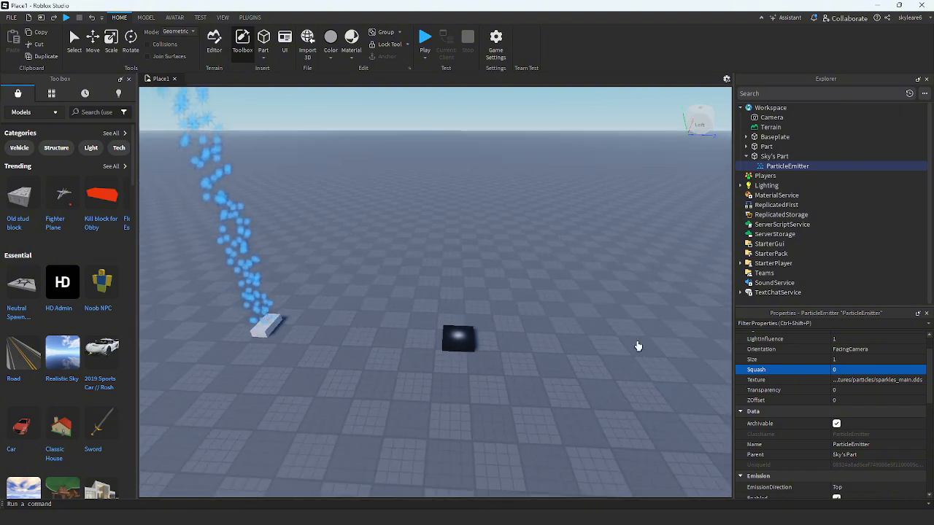
key("d")
key("a")
key("w")
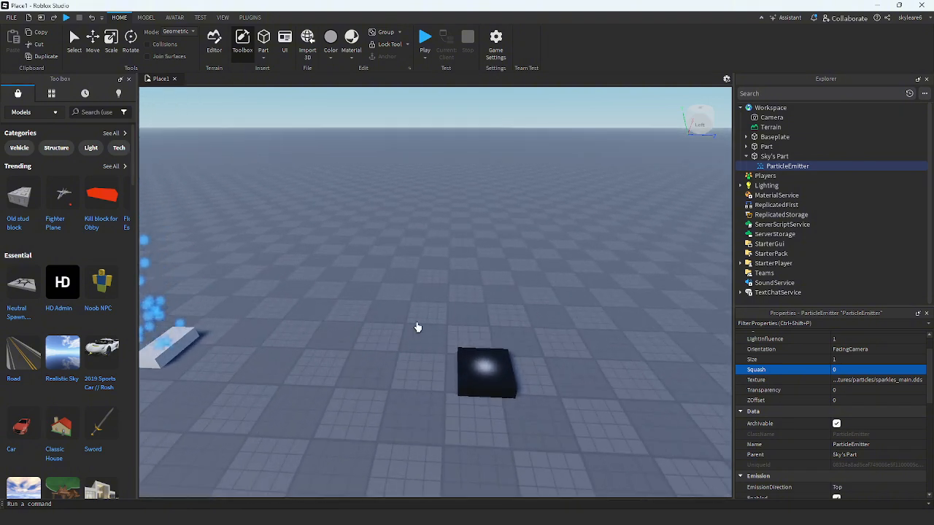
key("s")
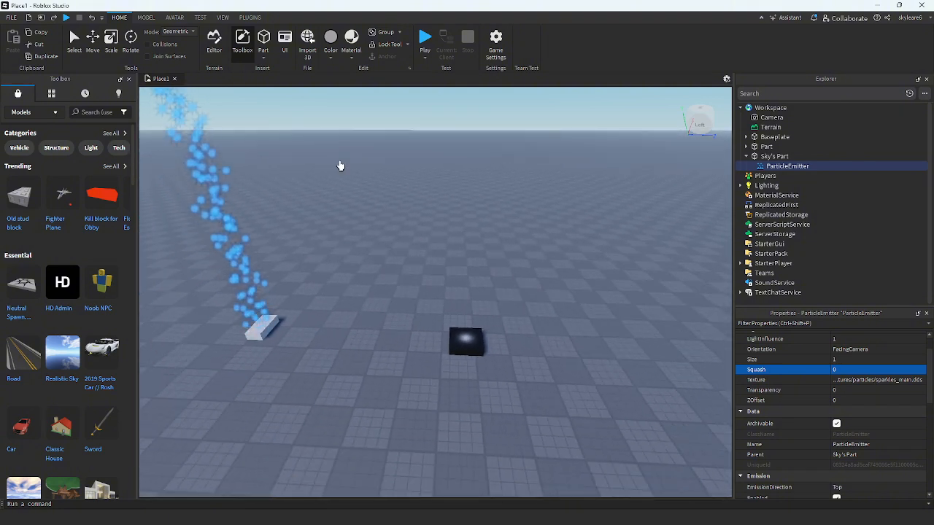
key("w")
key("d")
right_click_drag(465, 327, 465, 328)
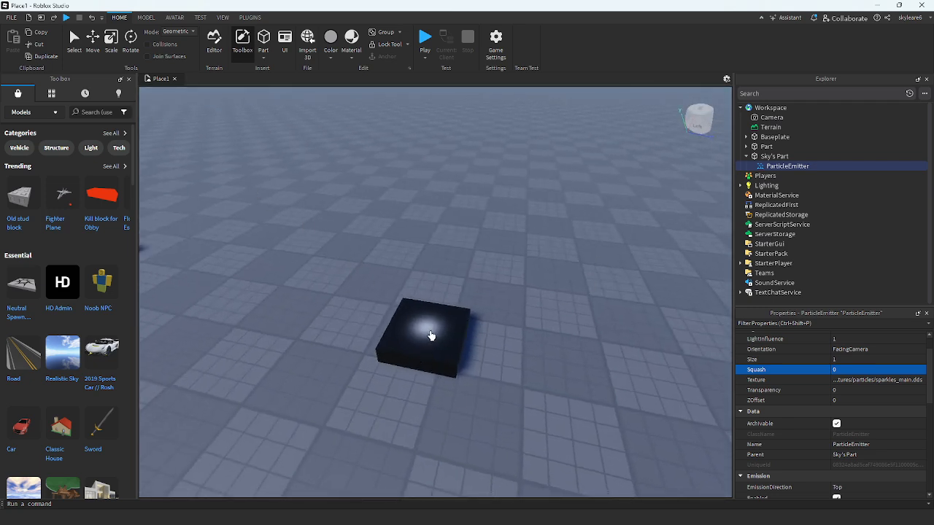
right_click_drag(616, 326, 616, 326)
key("a")
key("s")
key("d")
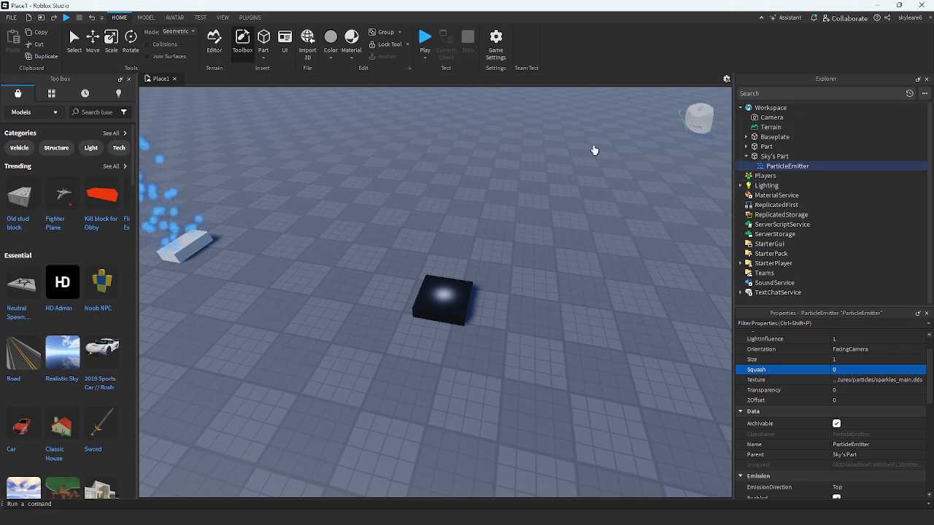
right_click_drag(595, 151, 521, 323)
key("w")
key("s")
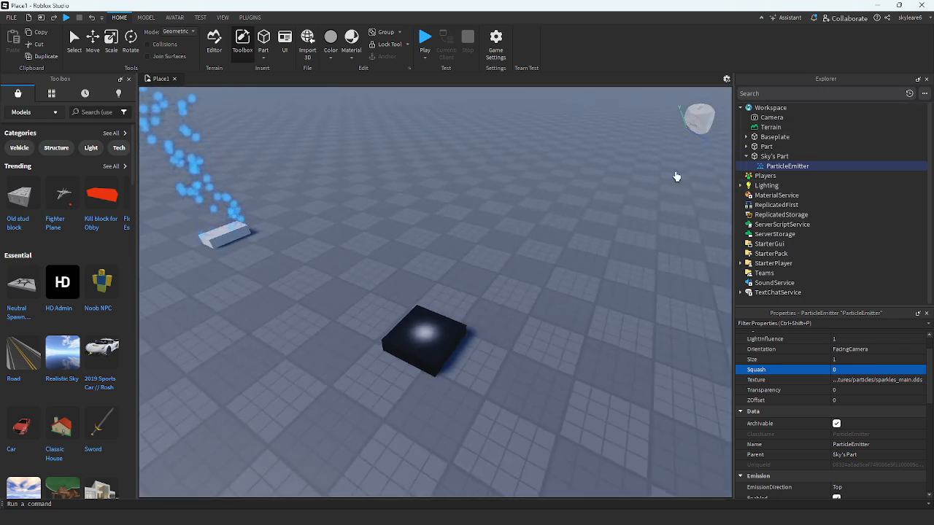
- Rename the black block's part to Texture
left_click(769, 147)
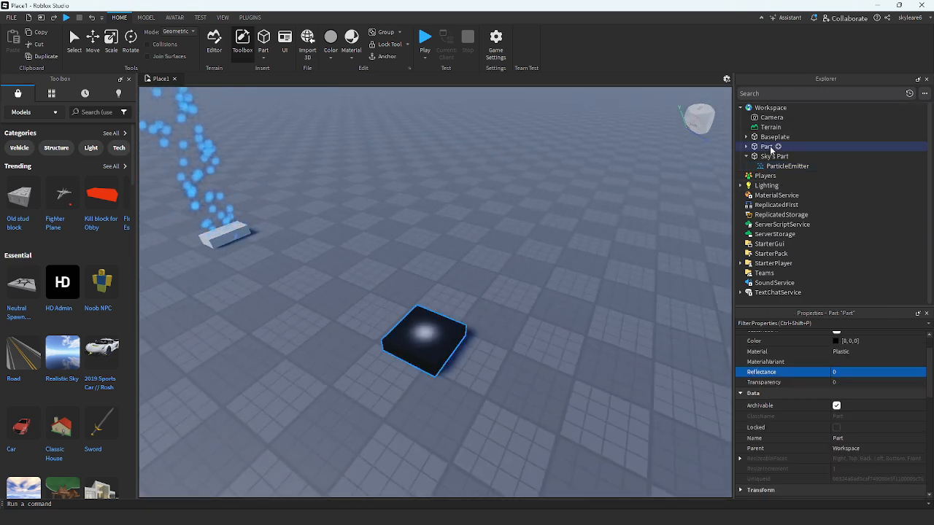
left_click(772, 149)
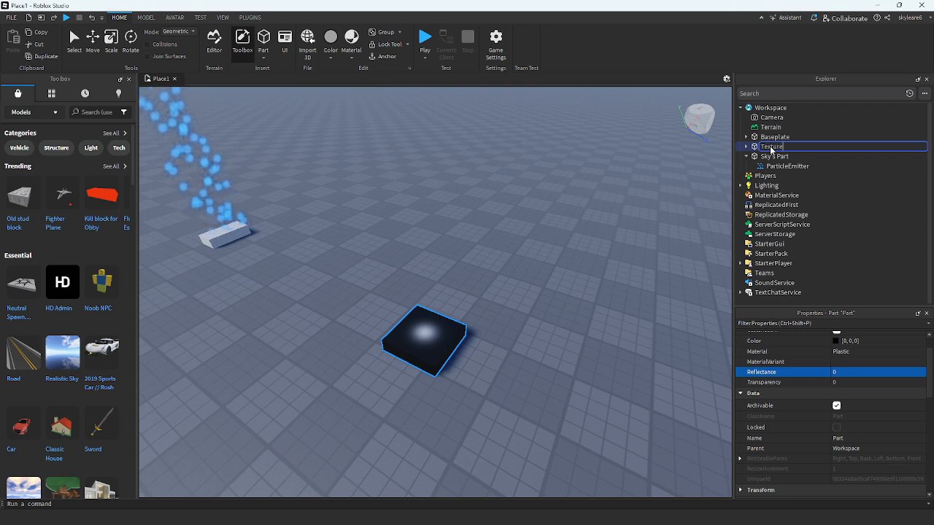
type("Texture")
key("Return")
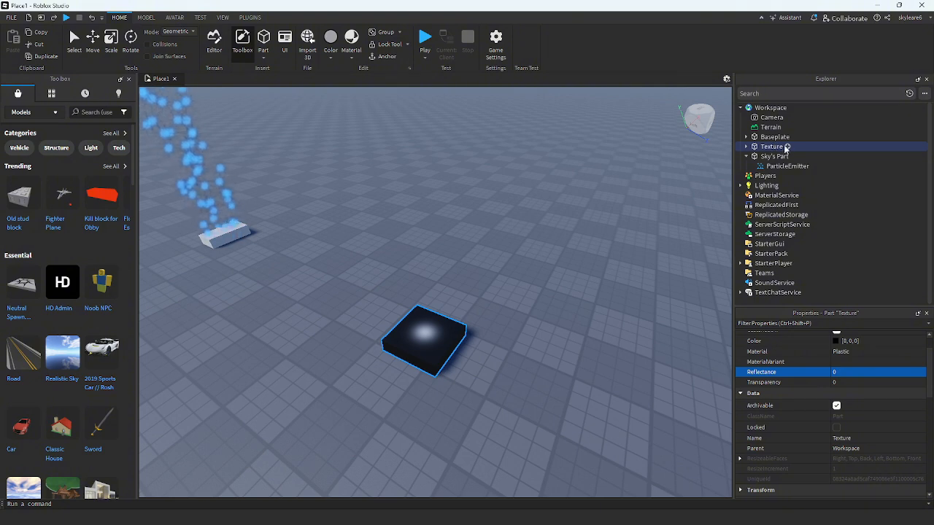
- Find the decal inside the Texture part and copy its texture asset ID
right_click_drag(671, 191, 626, 211)
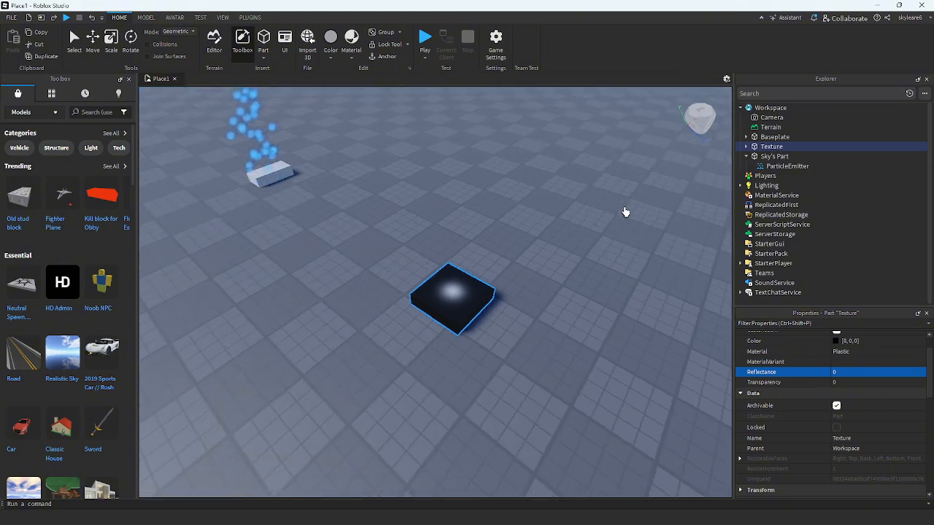
scroll(669, 227, "up", 4)
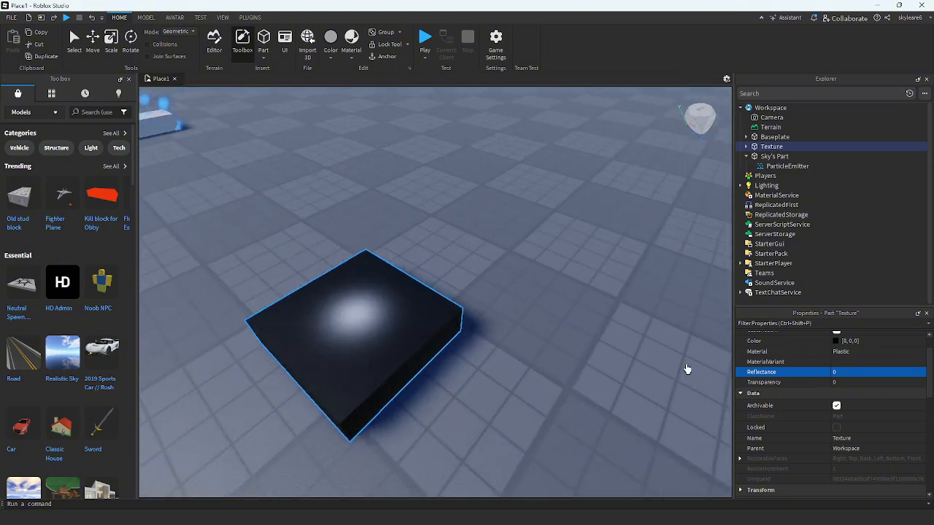
scroll(628, 365, "down", 2)
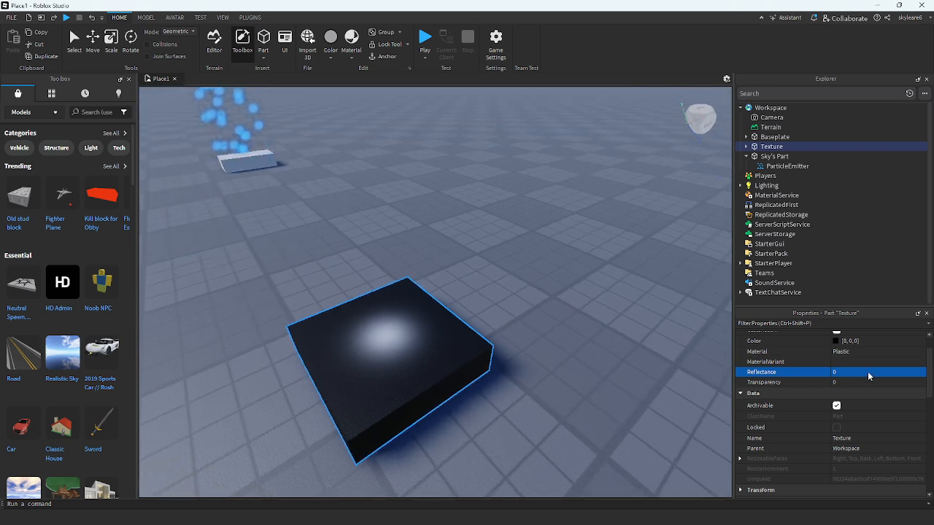
scroll(867, 375, "up", 1)
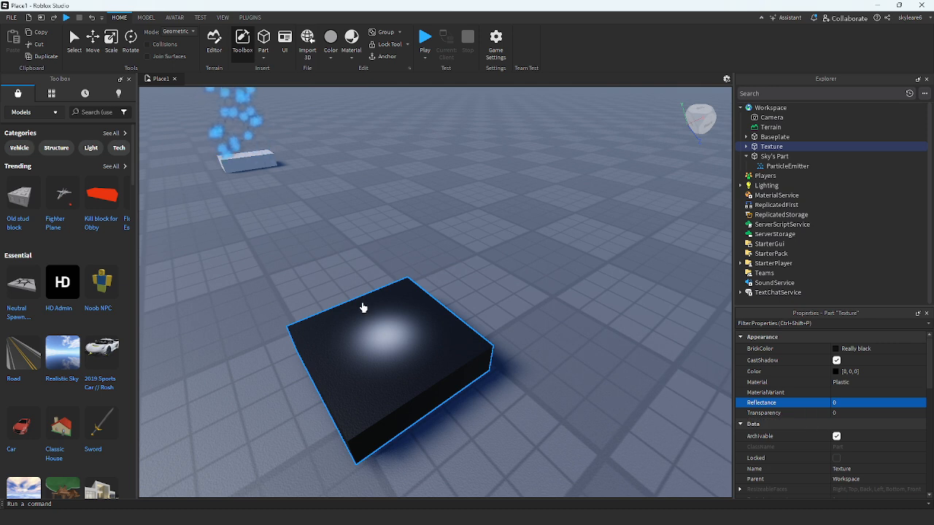
right_click_drag(400, 298, 464, 304)
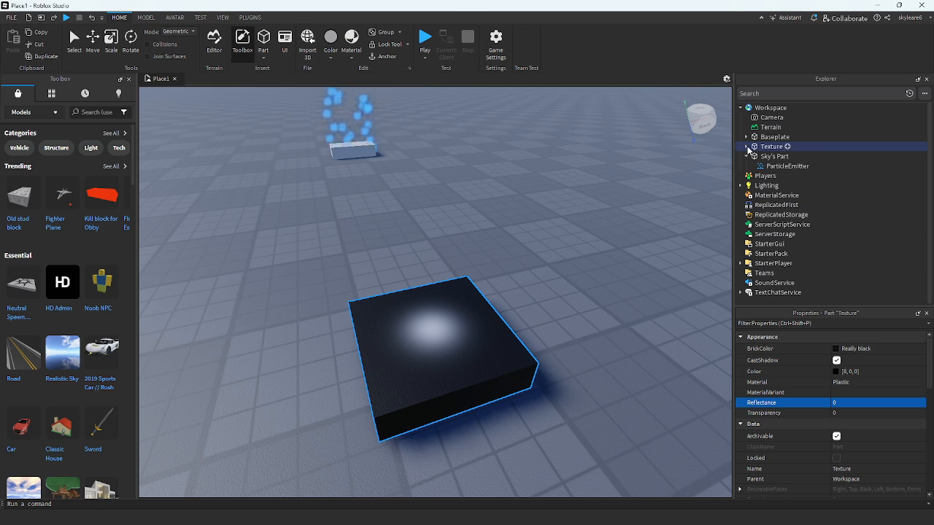
left_click(746, 147)
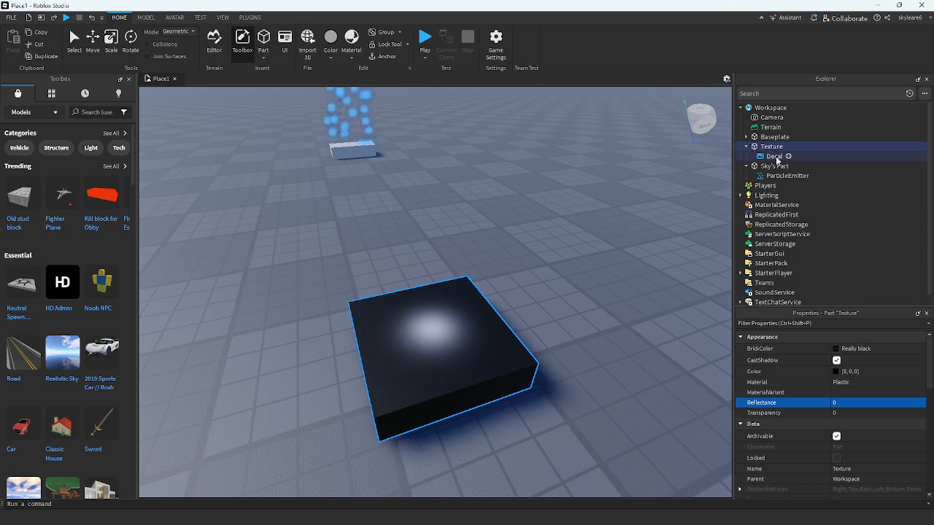
left_click(775, 157)
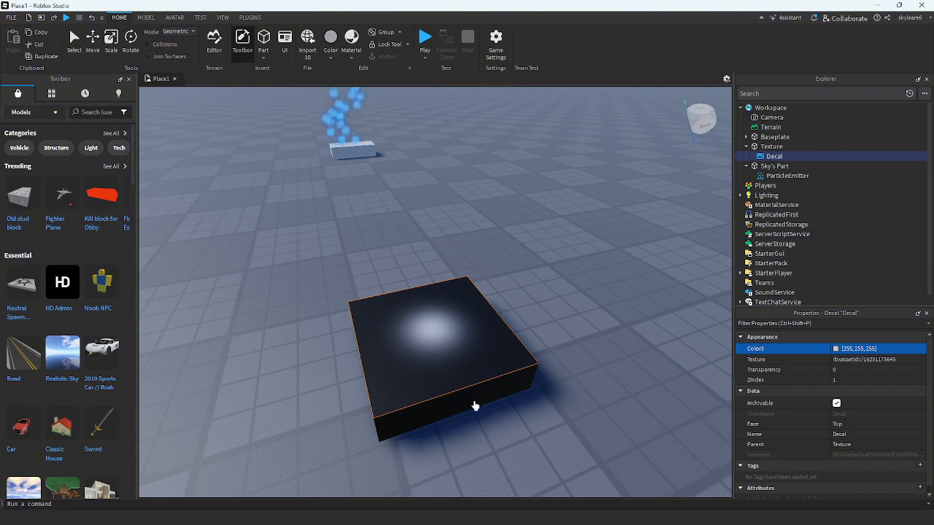
left_click(879, 362)
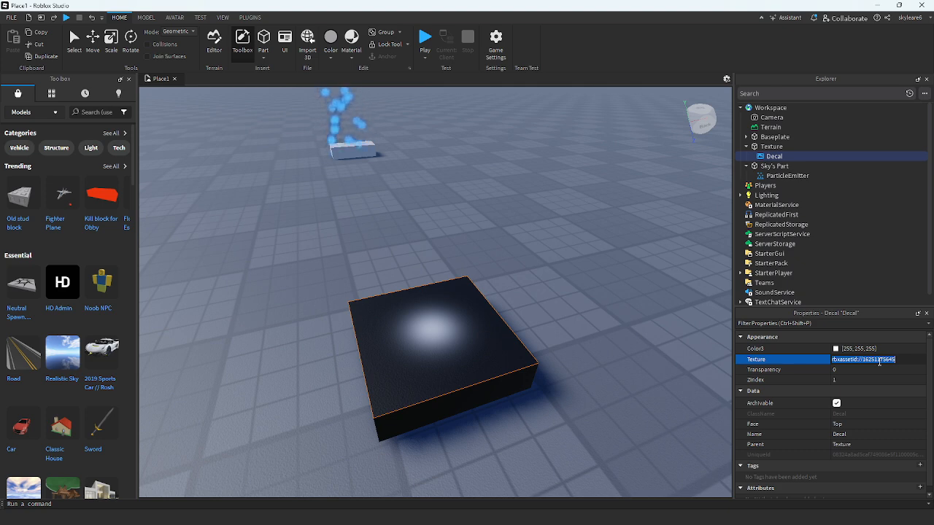
right_click_drag(580, 255, 579, 255)
key("w")
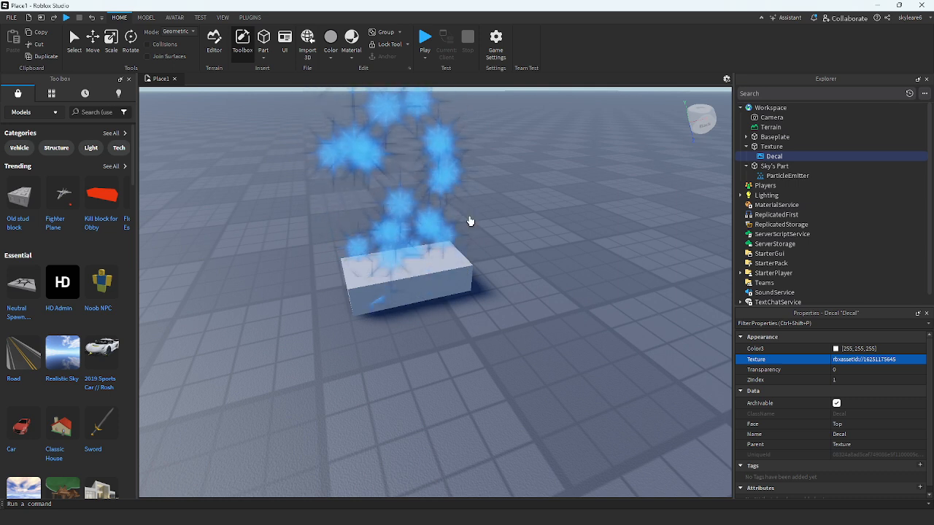
left_click(775, 167)
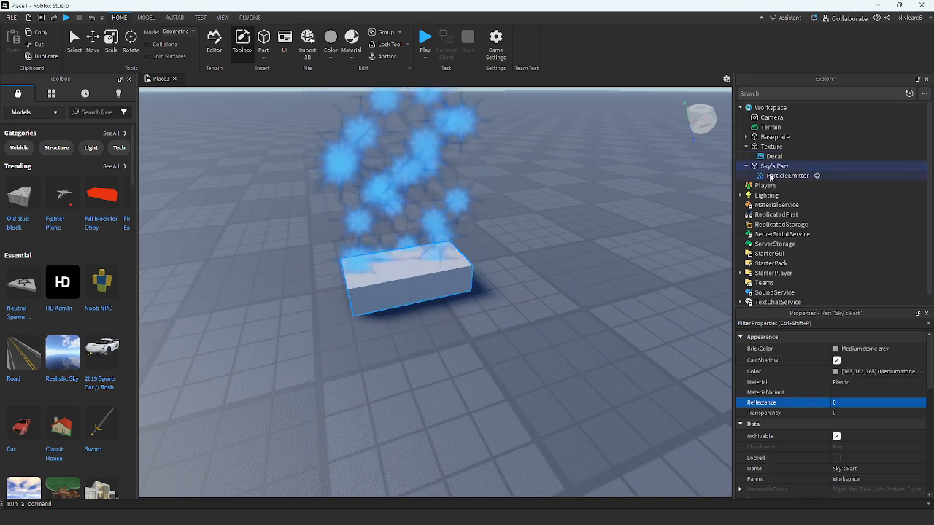
left_click(775, 176)
scroll(844, 433, "down", 2)
left_click(844, 377)
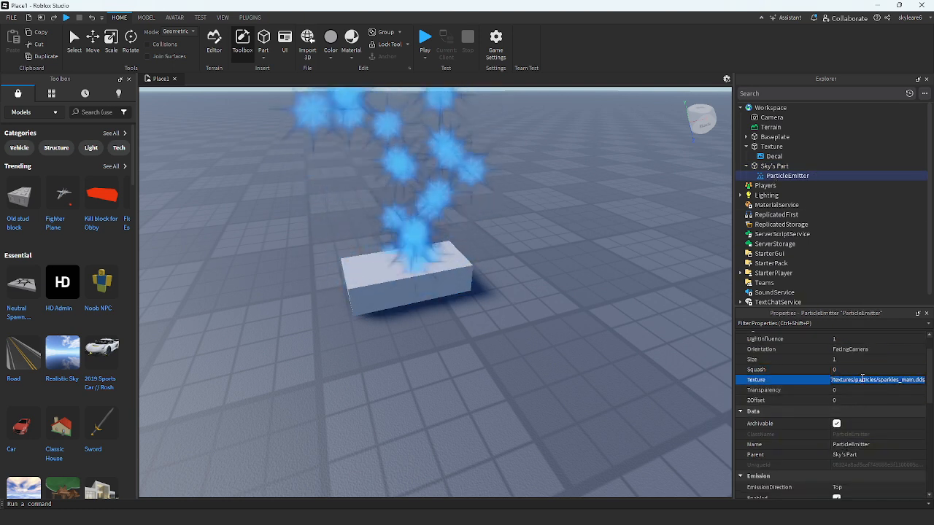
key("BackSpace")
key("ctrl+v")
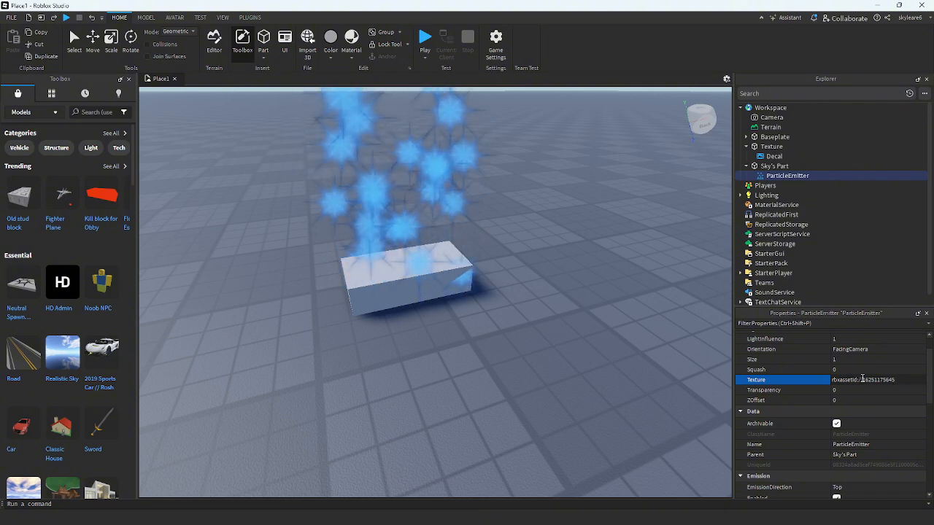
key("Return")
right_click_drag(532, 391, 585, 213)
right_click_drag(487, 354, 487, 354)
key("w")
key("s")
key("w")
- Switch to Chrome and look over the glow3 decal page, including the creator's other decals
key("super")
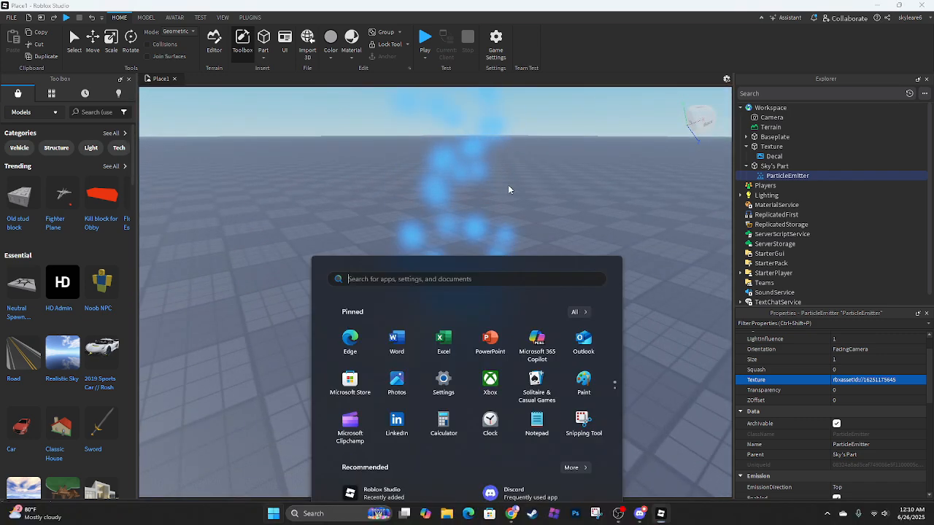
left_click(512, 514)
scroll(244, 183, "down", 3)
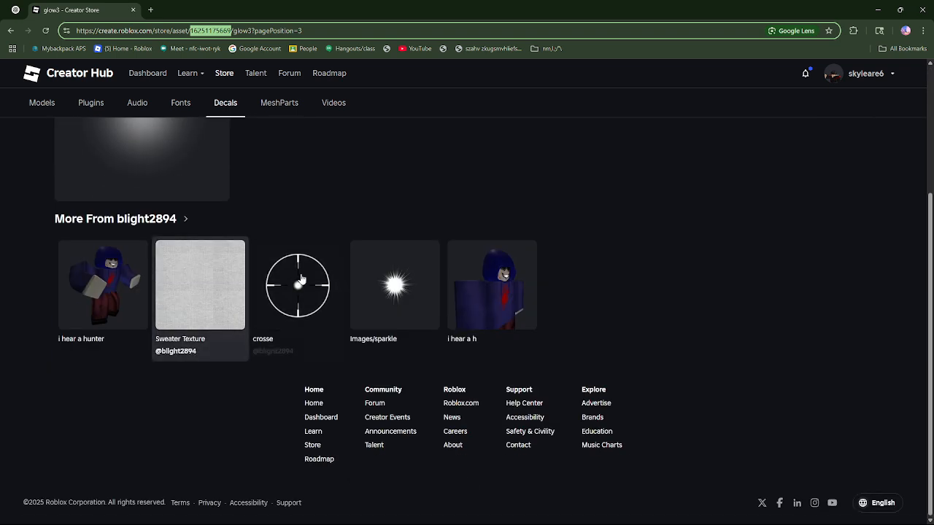
scroll(343, 316, "up", 2)
scroll(343, 316, "down", 3)
scroll(416, 370, "up", 3)
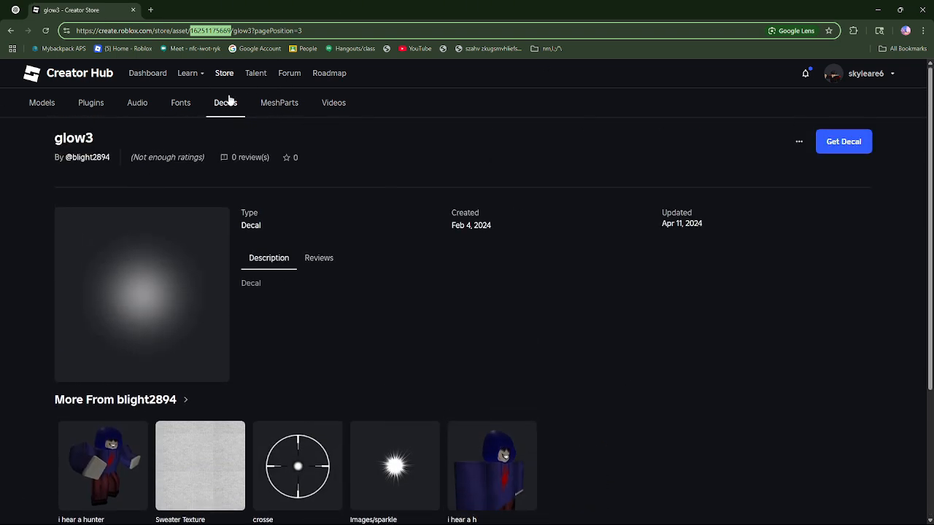
scroll(225, 109, "down", 3)
scroll(225, 110, "up", 3)
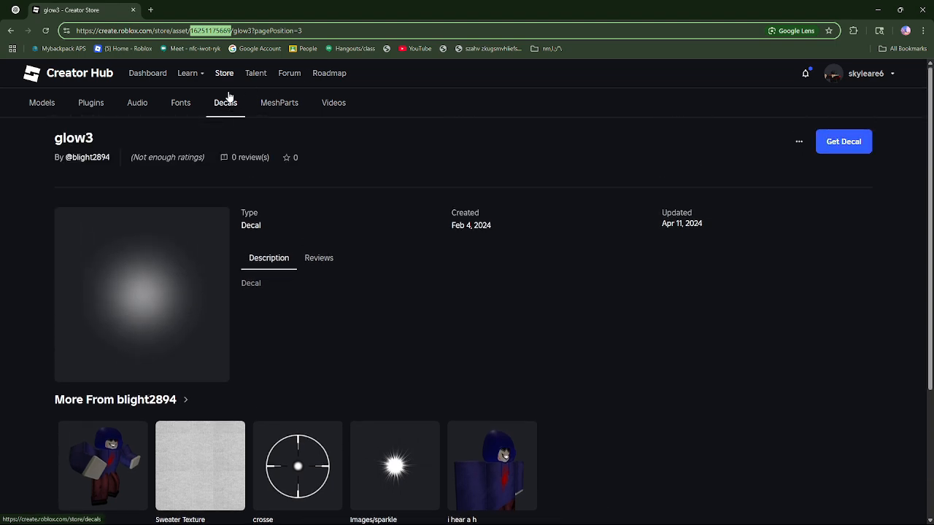
- Search the Creator Store decals for "sparklke" and open the white four-pointed star decal named sparkle
left_click(238, 115)
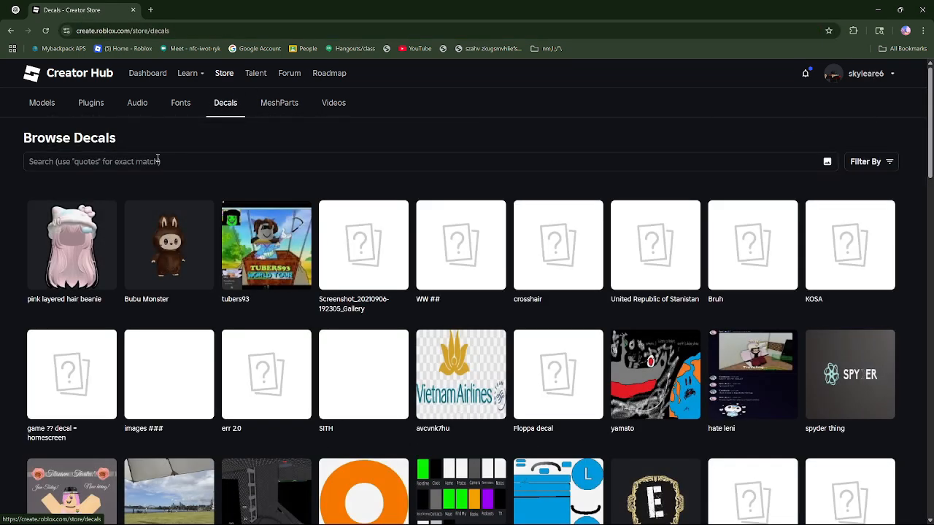
left_click(124, 162)
type("sparklke")
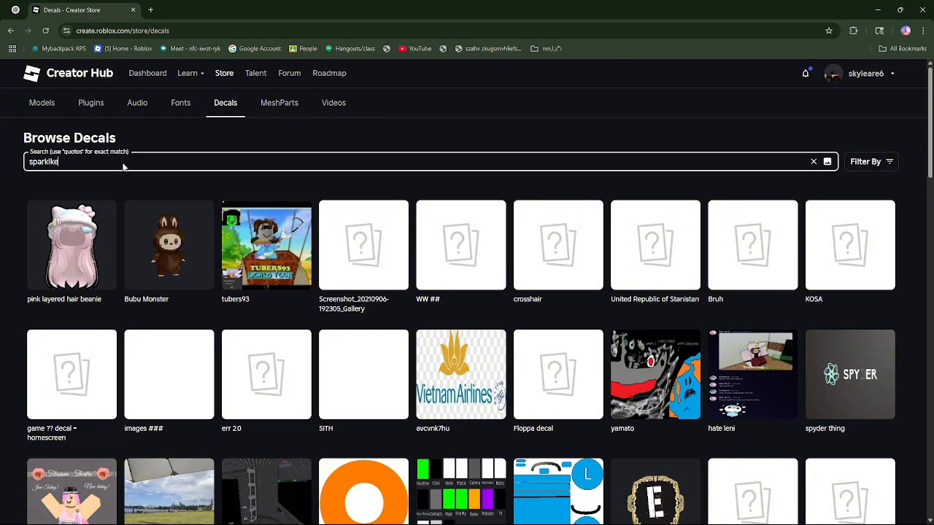
key("Return")
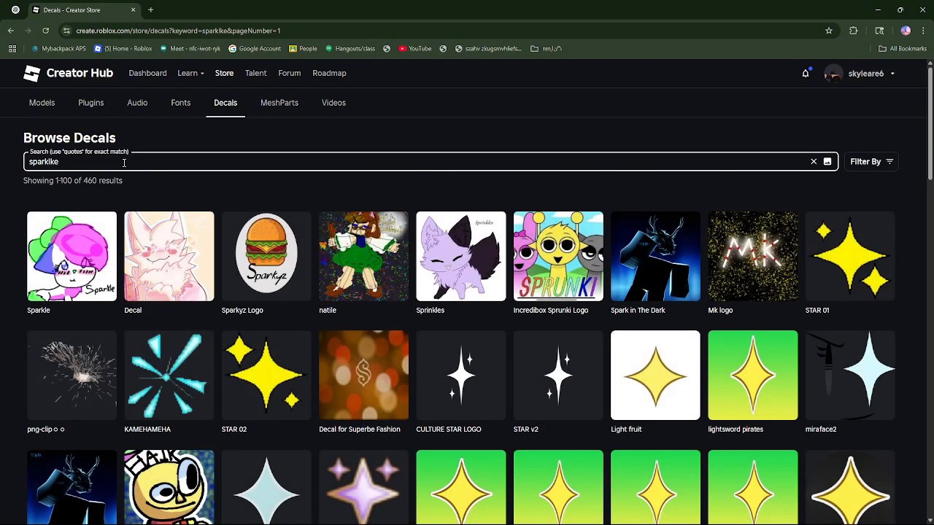
scroll(621, 321, "down", 9)
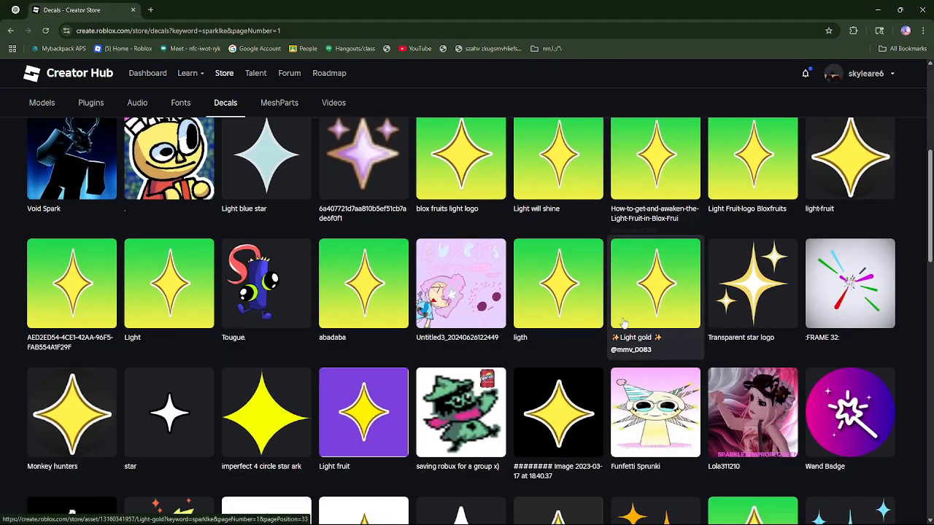
scroll(621, 321, "down", 1)
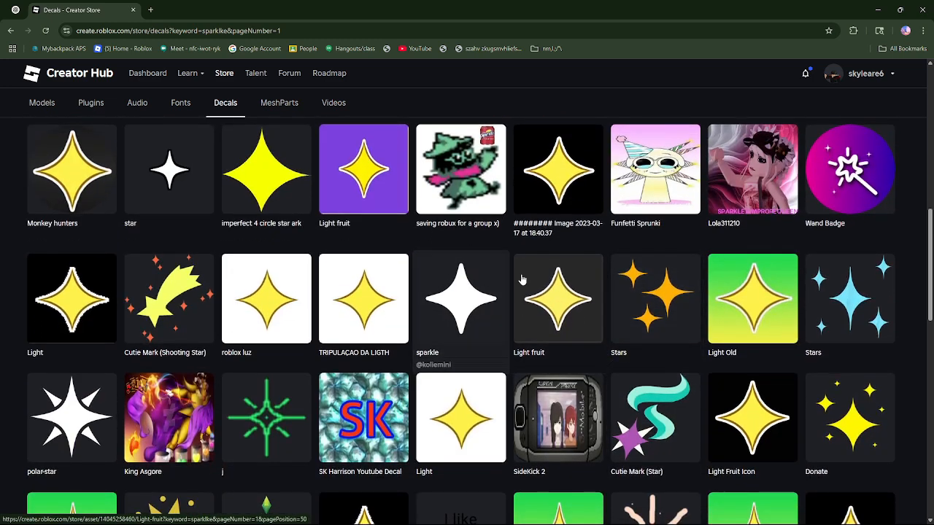
left_click(438, 305)
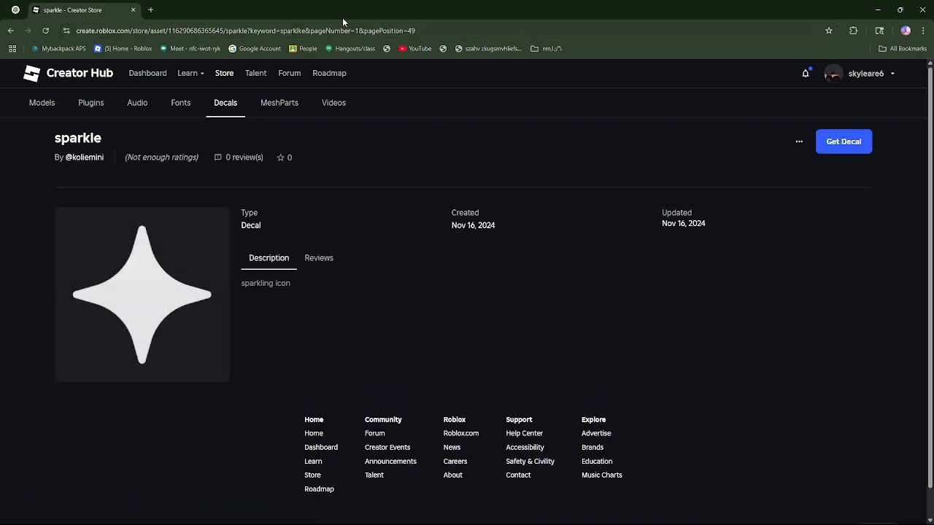
double_click(194, 32)
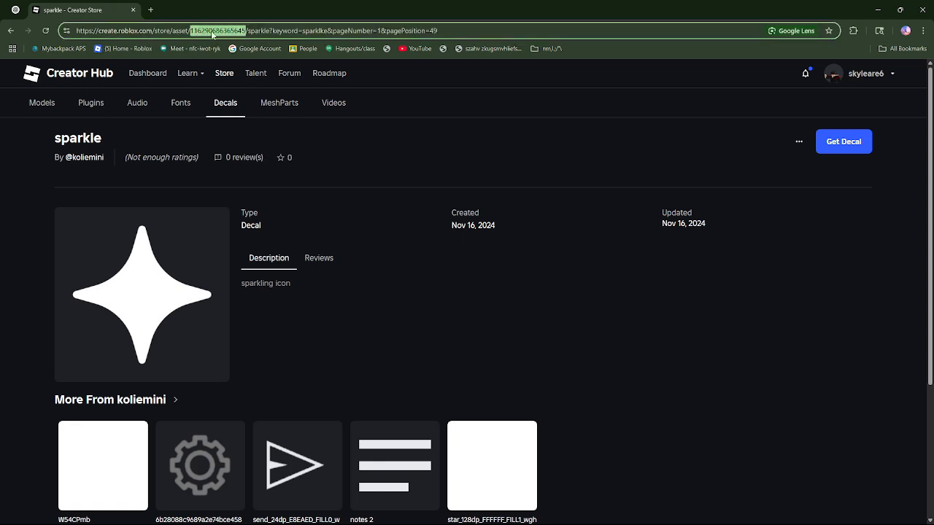
triple_click(293, 32)
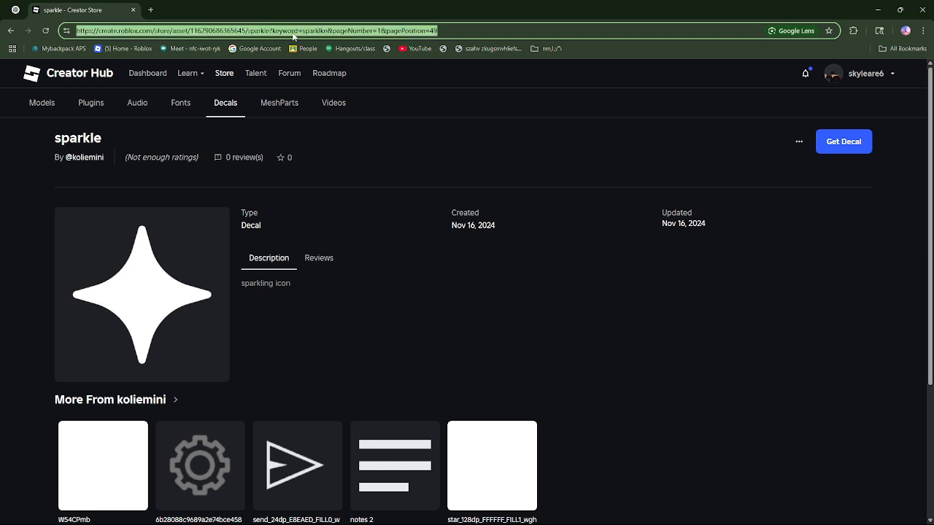
double_click(227, 32)
key("ctrl+c")
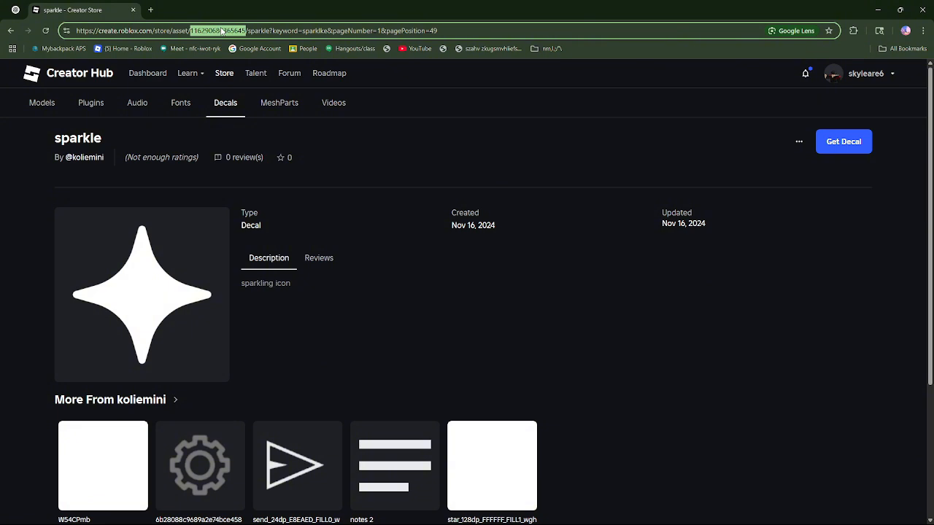
key("super")
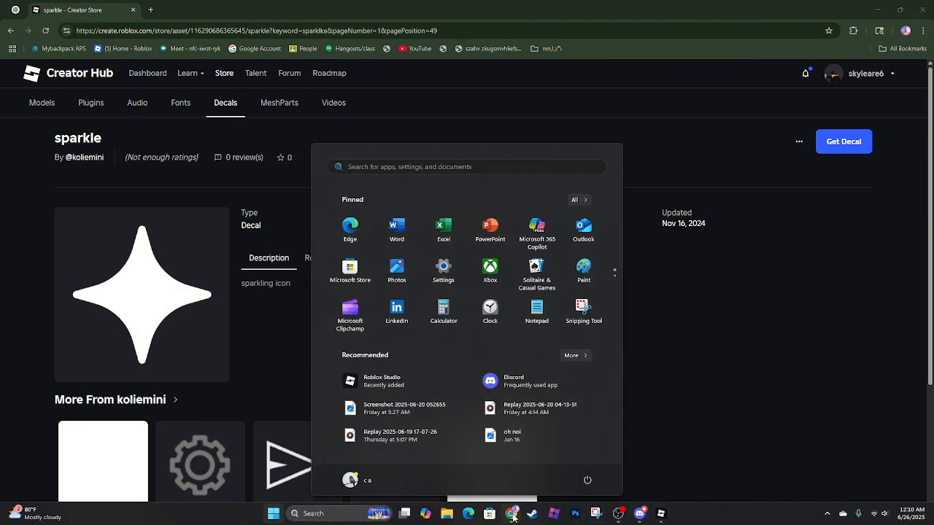
left_click(661, 514)
left_click(870, 380)
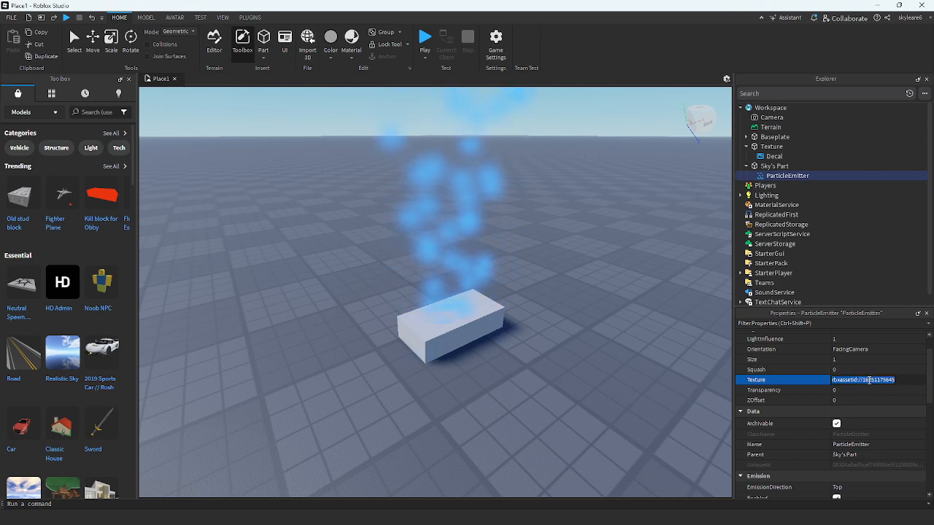
key("ctrl+v")
key("Return")
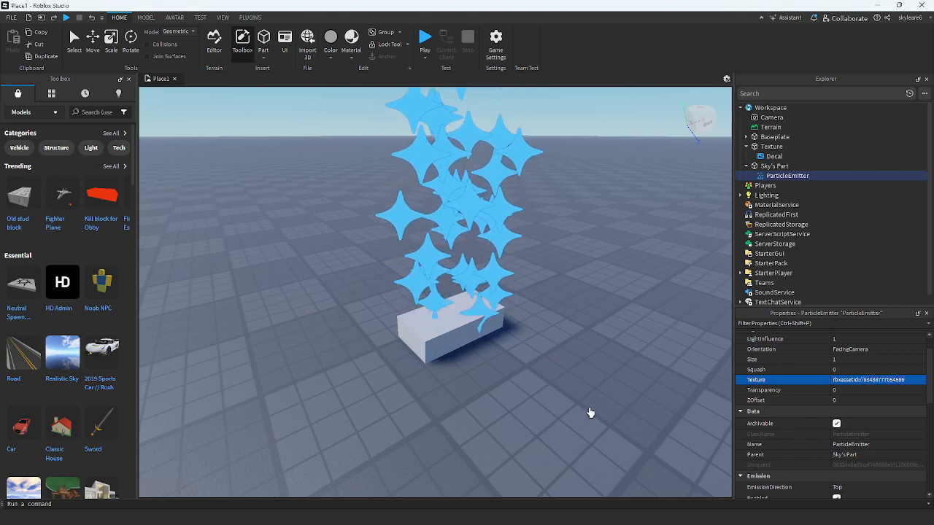
- Examine the star-shaped particles rising from Sky's Part from several distances
right_click_drag(587, 408, 586, 402)
key("w")
key("d")
scroll(894, 475, "up", 1)
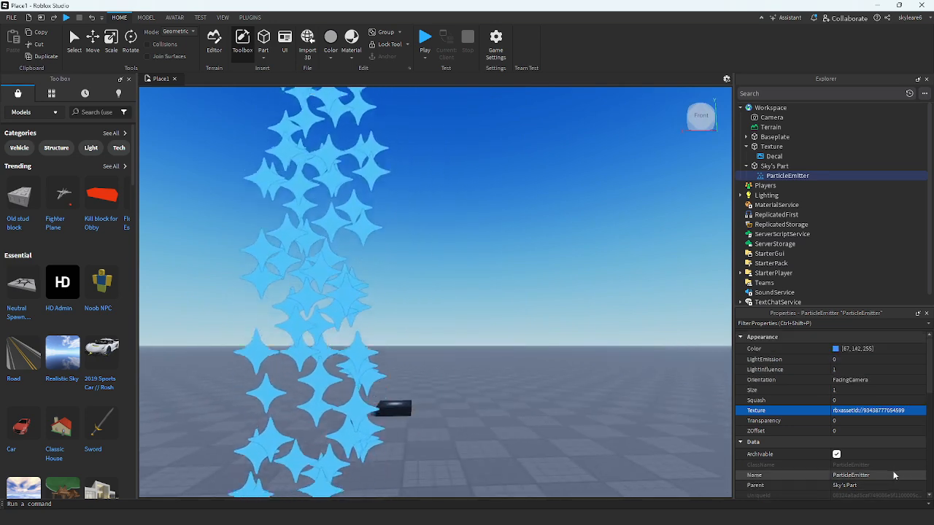
key("a")
key("s")
key("d")
key("a")
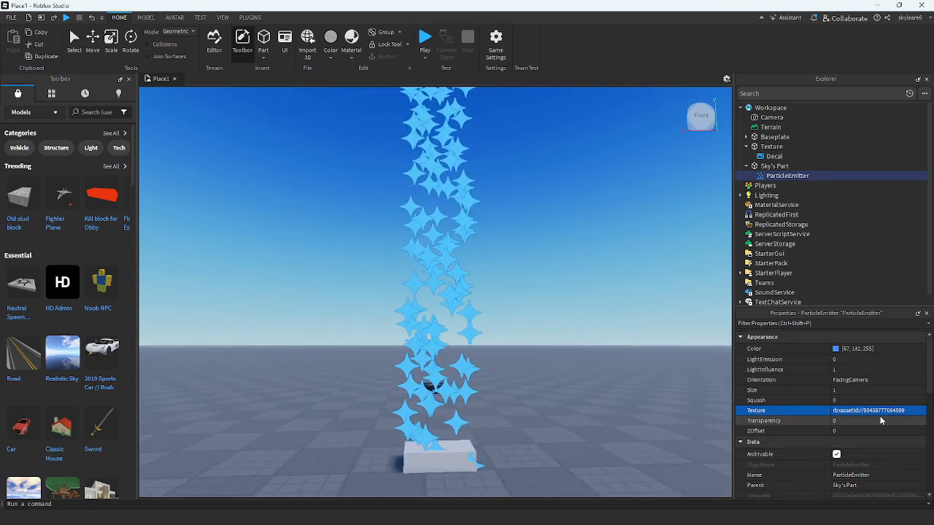
key("d")
key("w")
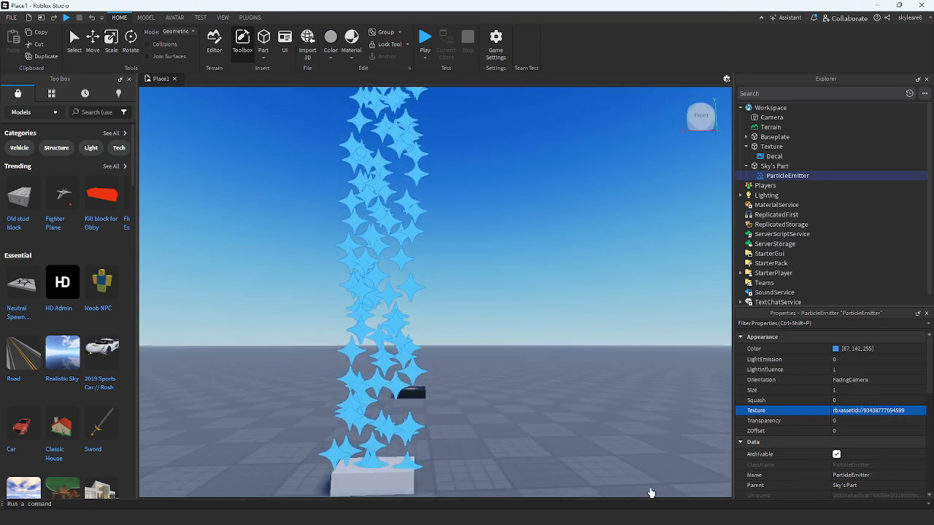
- Set the ParticleEmitter's transparency to 0.2, keeping the star particles in view
right_click_drag(485, 432, 483, 450)
key("w")
key("s")
key("w")
key("s")
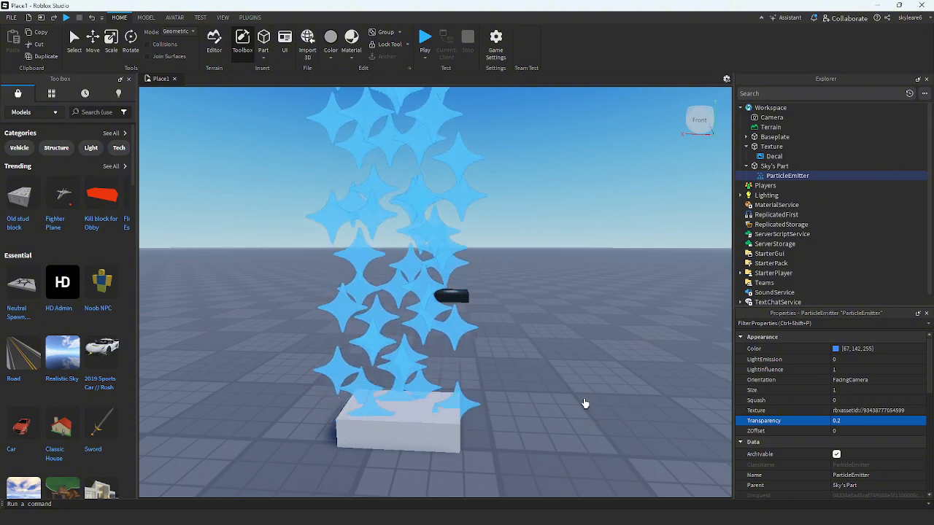
- Inspect the semi-transparent star particles up close and from farther away
right_click_drag(585, 403, 584, 404)
scroll(584, 404, "up", 5)
scroll(535, 290, "down", 5)
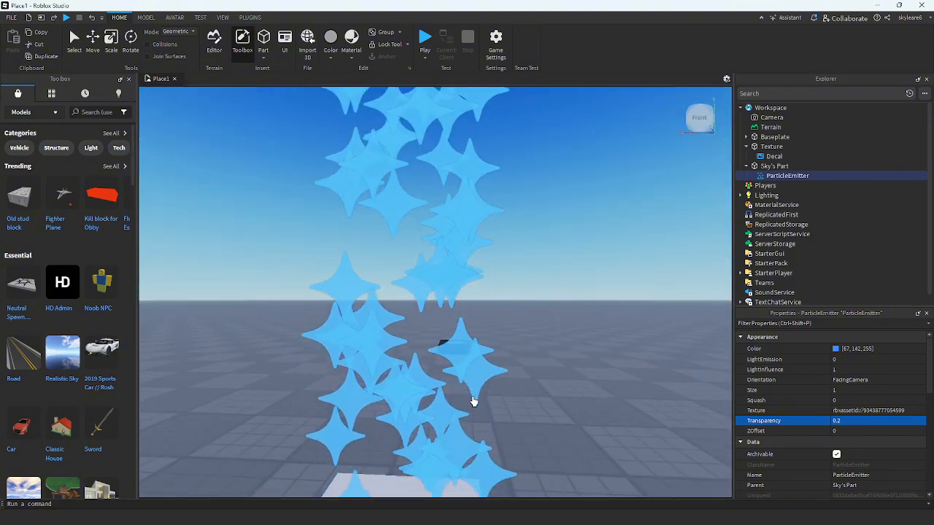
scroll(475, 398, "up", 4)
right_click_drag(473, 401, 475, 399)
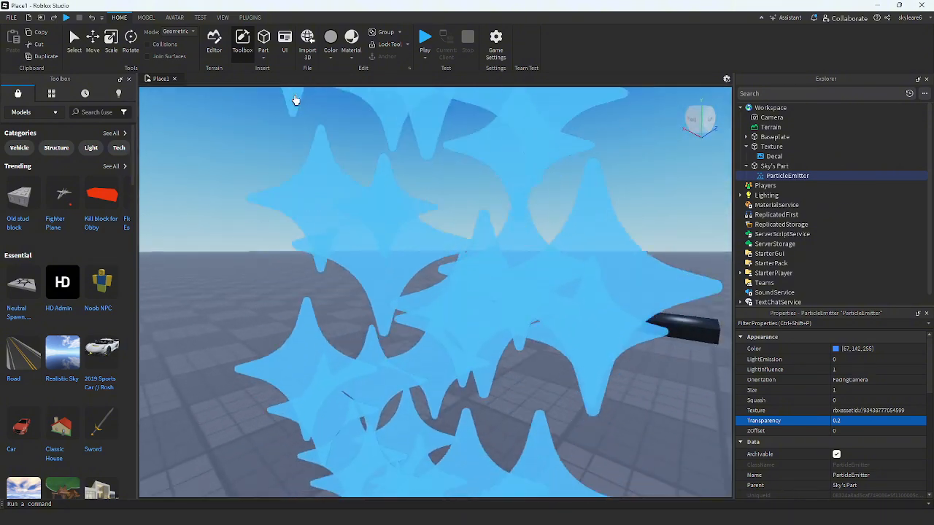
scroll(329, 325, "up", 2)
scroll(396, 256, "down", 5)
right_click_drag(396, 257, 399, 256)
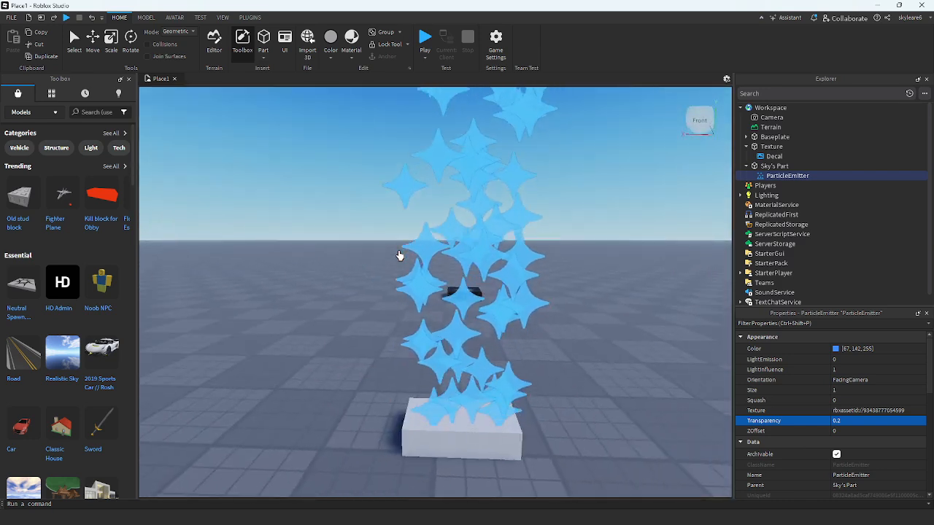
key("w")
key("s")
key("d")
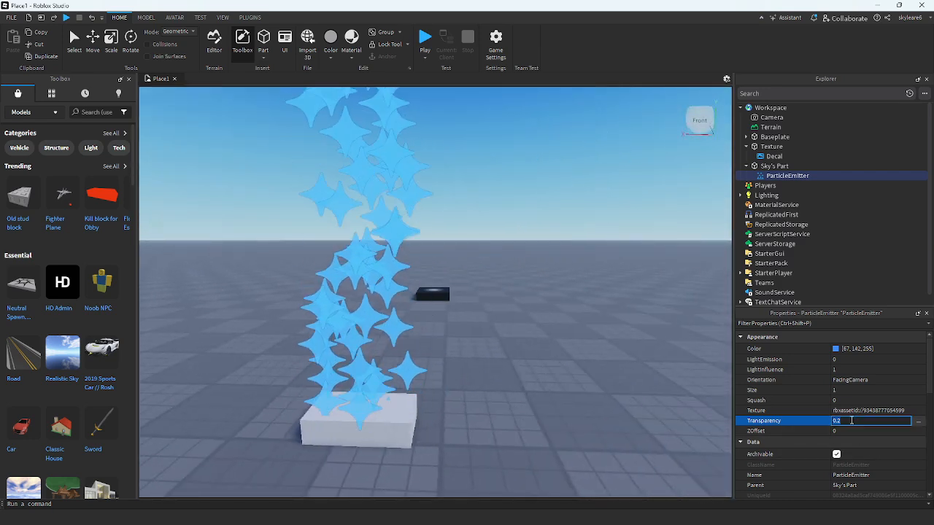
- Reset the ParticleEmitter's transparency to 0, check the particles, and open its ZOffset for editing
right_click_drag(689, 382, 690, 383)
scroll(689, 383, "up", 3)
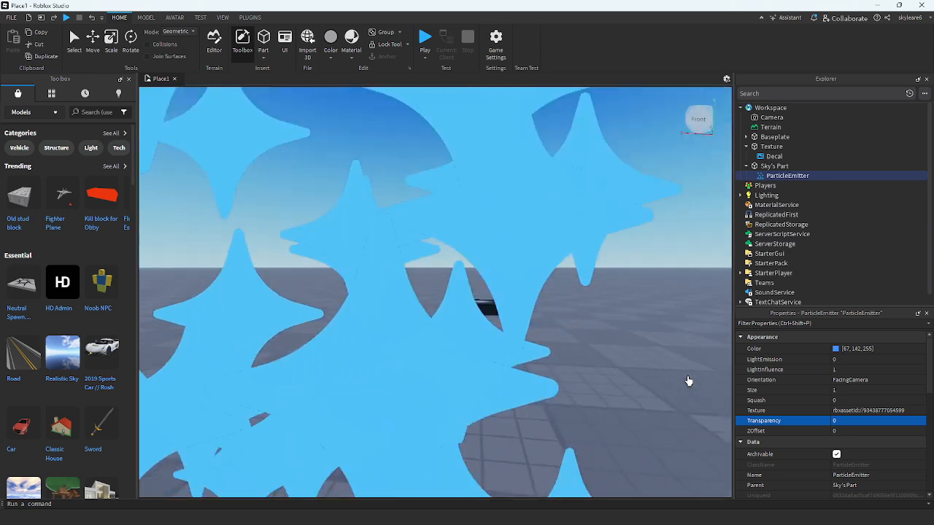
scroll(689, 383, "down", 3)
right_click_drag(529, 268, 527, 267)
key("s")
key("w")
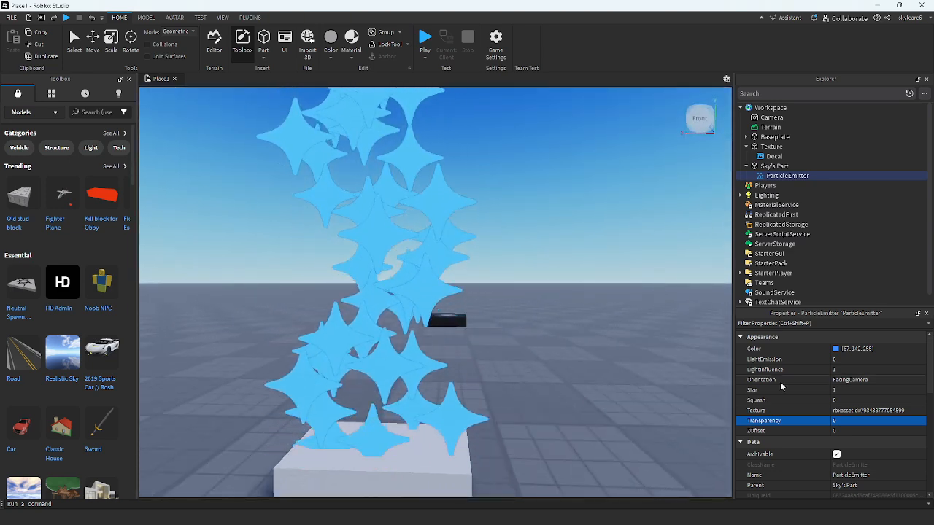
key("s")
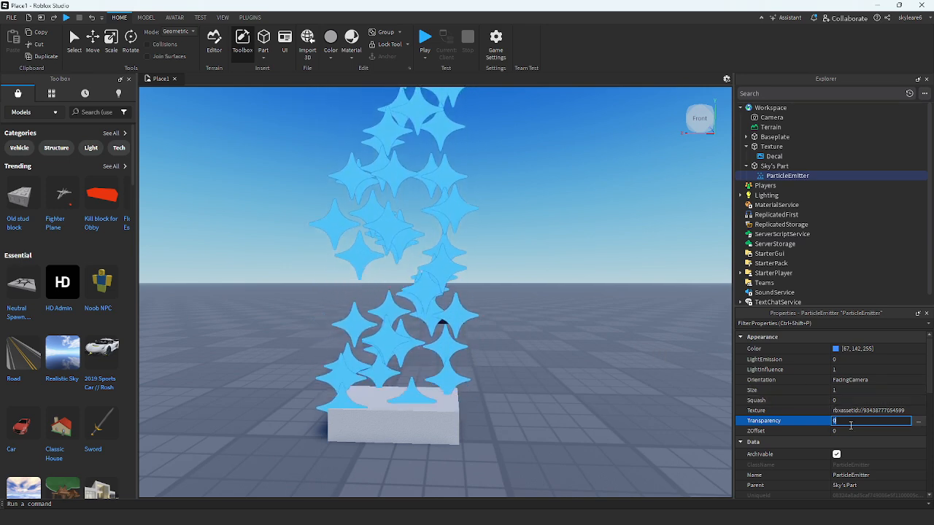
left_click(823, 429)
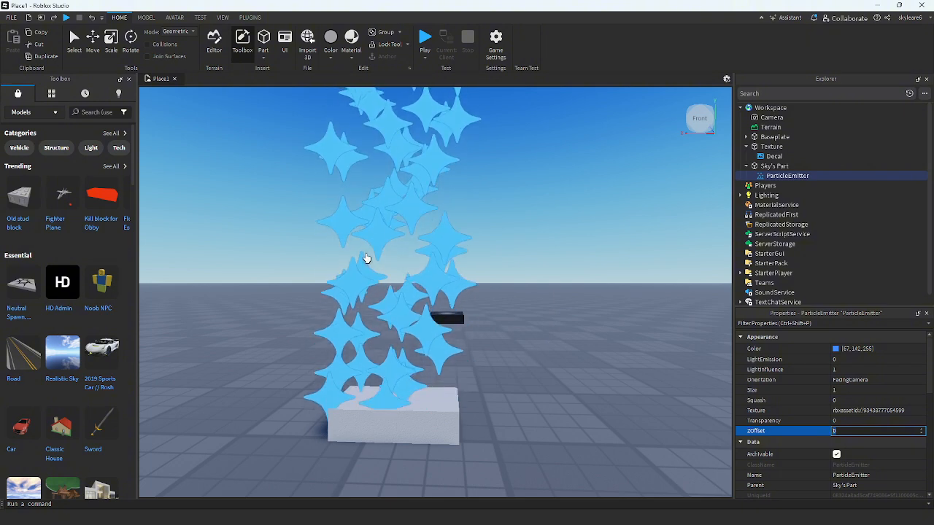
- Scale Sky's Part upward into a tall column
left_click(111, 53)
left_click(443, 408)
scroll(498, 386, "down", 4)
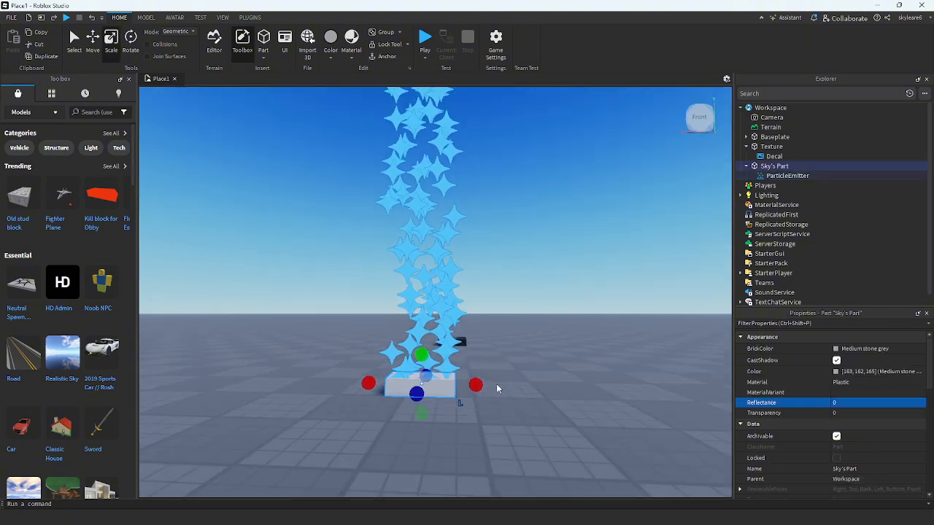
left_click_drag(427, 340, 444, 188)
scroll(494, 311, "up", 3)
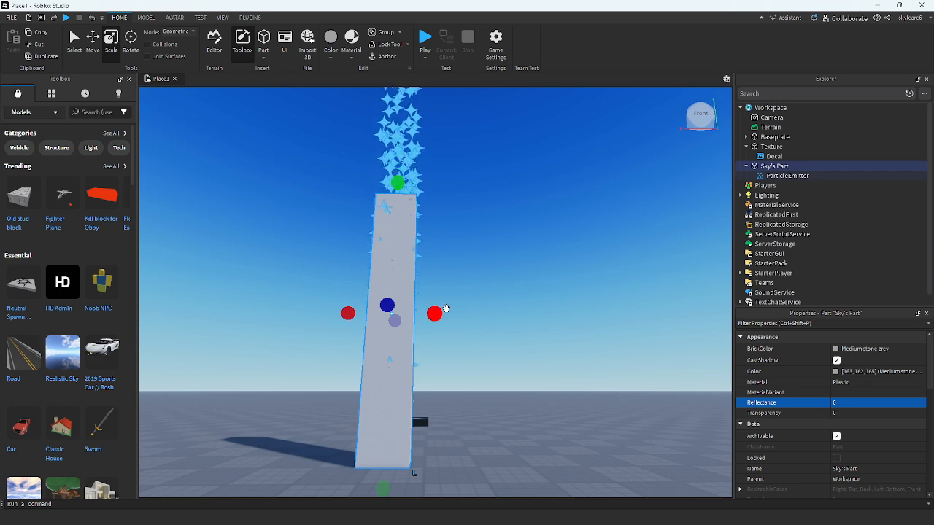
- Widen and deepen the tall Sky's Part by scaling it outward along both horizontal axes
left_click_drag(436, 313, 498, 313)
key("a")
left_click_drag(377, 305, 314, 298)
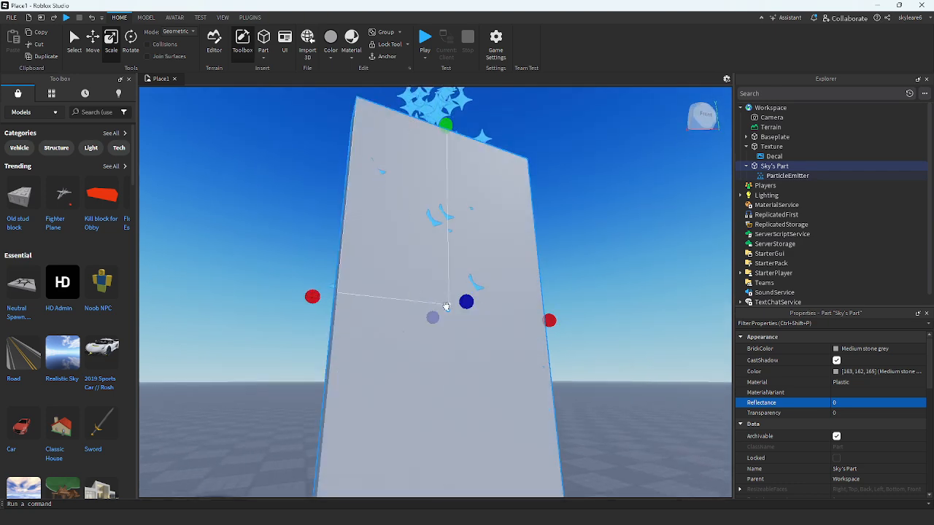
left_click_drag(432, 318, 422, 324)
left_click_drag(466, 303, 537, 294)
right_click_drag(544, 310, 503, 311)
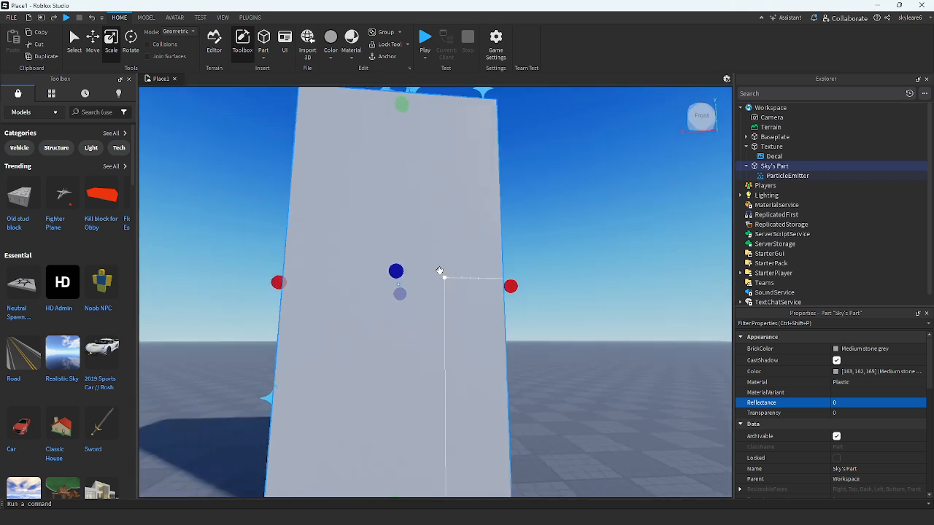
scroll(848, 439, "down", 1)
scroll(849, 439, "up", 1)
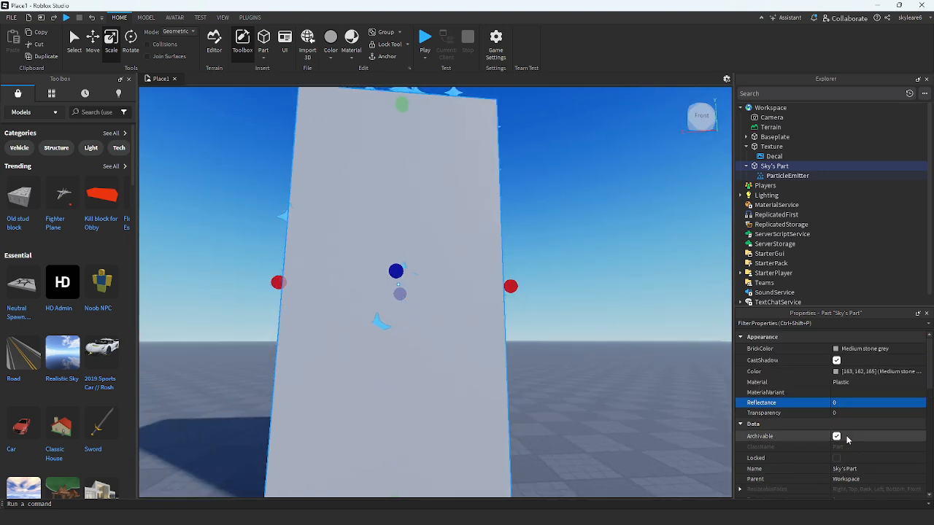
- Set the ZOffset of the ParticleEmitter in Sky's Part to 10 and view the particles against the tall part
left_click(775, 178)
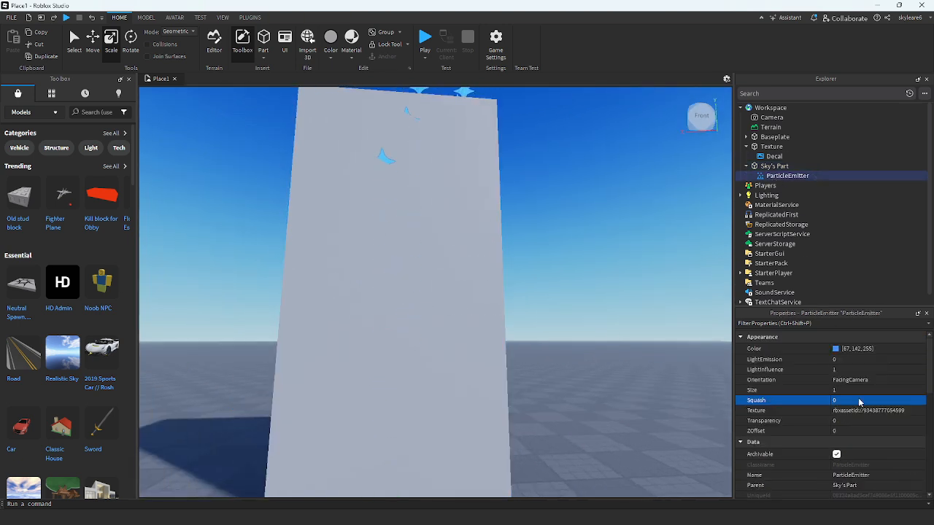
left_click(859, 397)
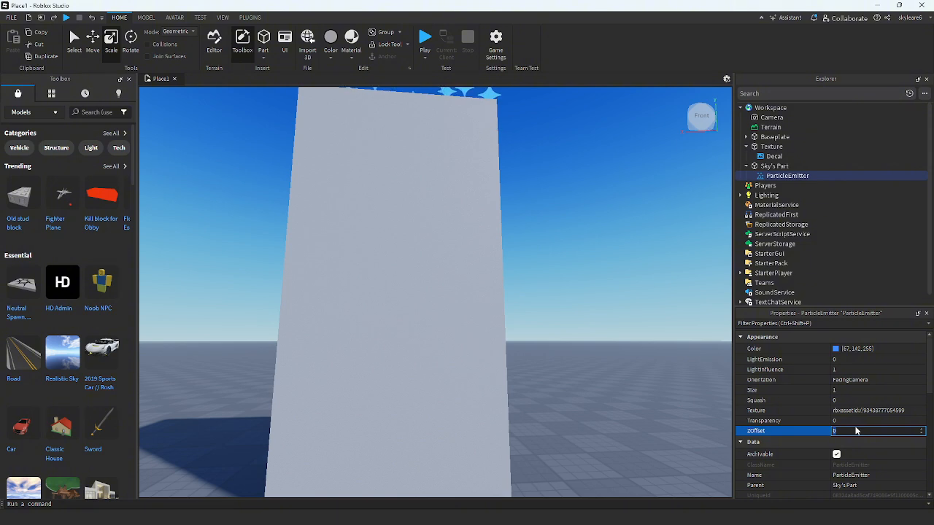
key("Return")
key("w")
right_click_drag(619, 425, 618, 422)
key("a")
key("a")
key("w")
key("s")
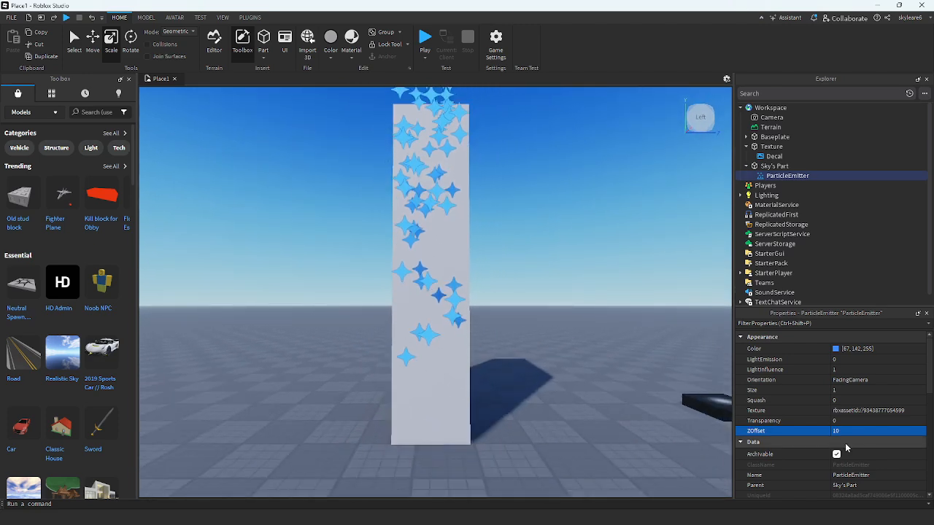
- Set the ParticleEmitter's ZOffset to 200 and check the tall part from farther away
left_click(861, 431)
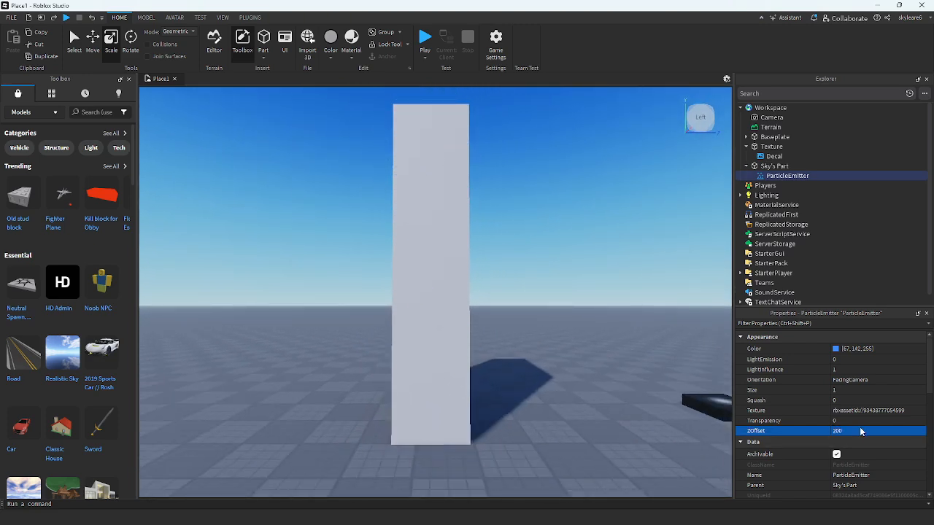
key("s")
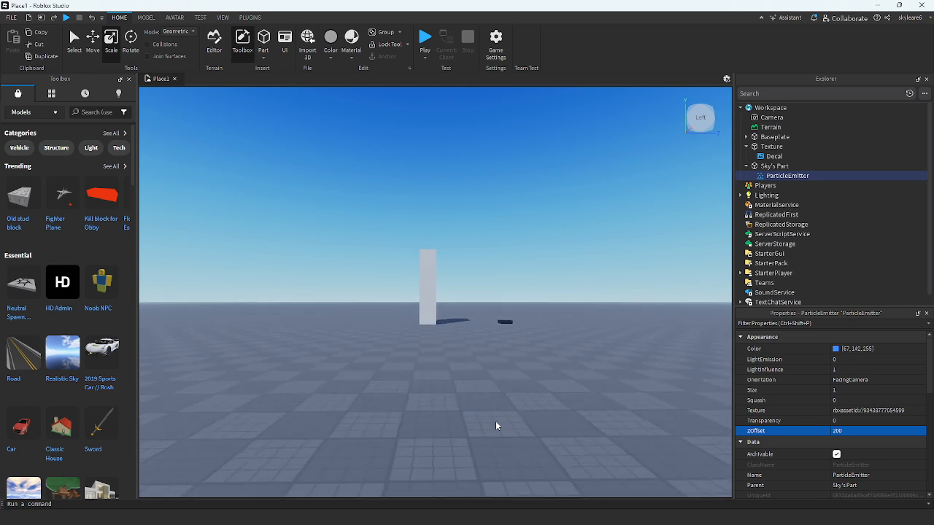
key("s")
right_click_drag(496, 427, 496, 426)
key("w")
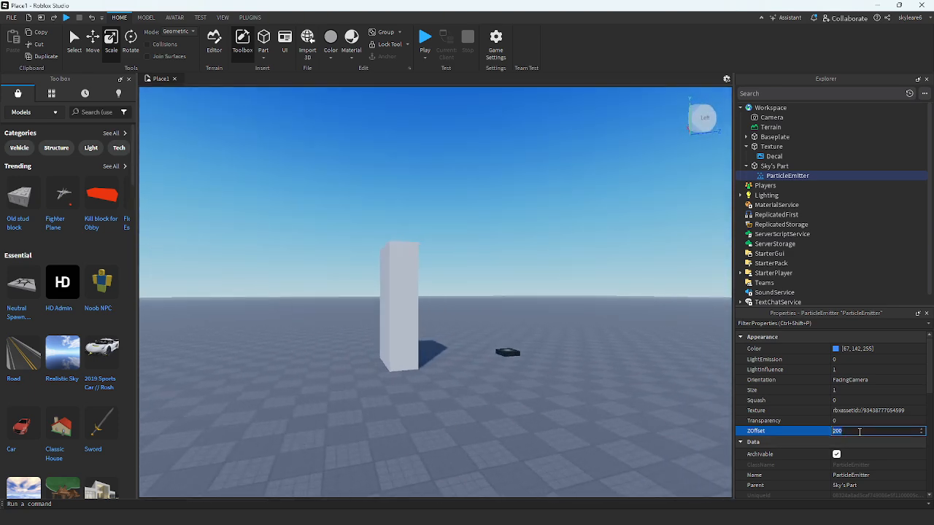
- Set the ParticleEmitter's ZOffset to 20 and view the particles against the back of the tall part
right_click(573, 350)
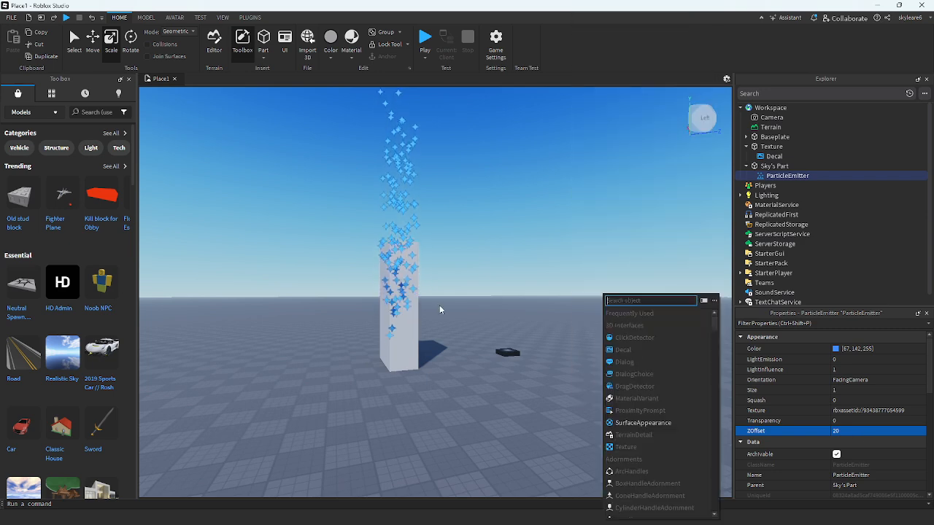
left_click(486, 306)
key("w")
key("w")
right_click_drag(485, 305, 485, 305)
key("s")
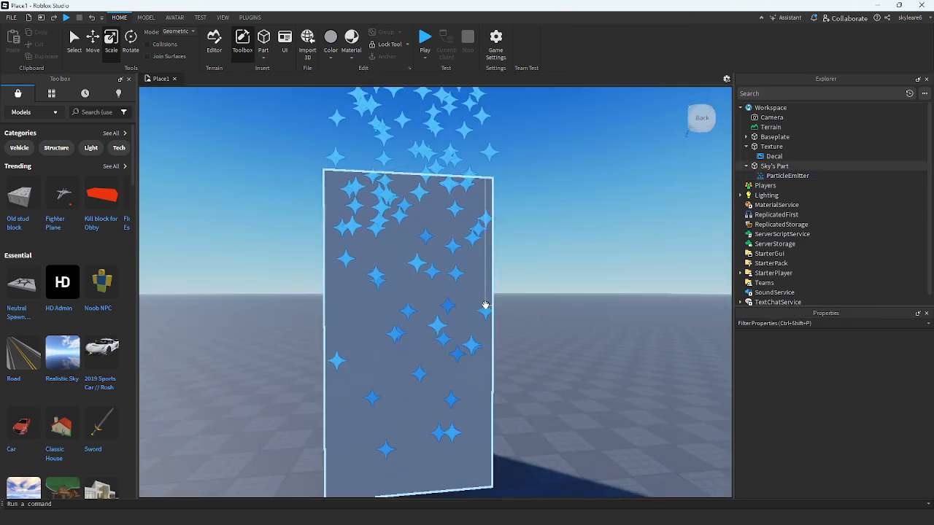
key("w")
key("s")
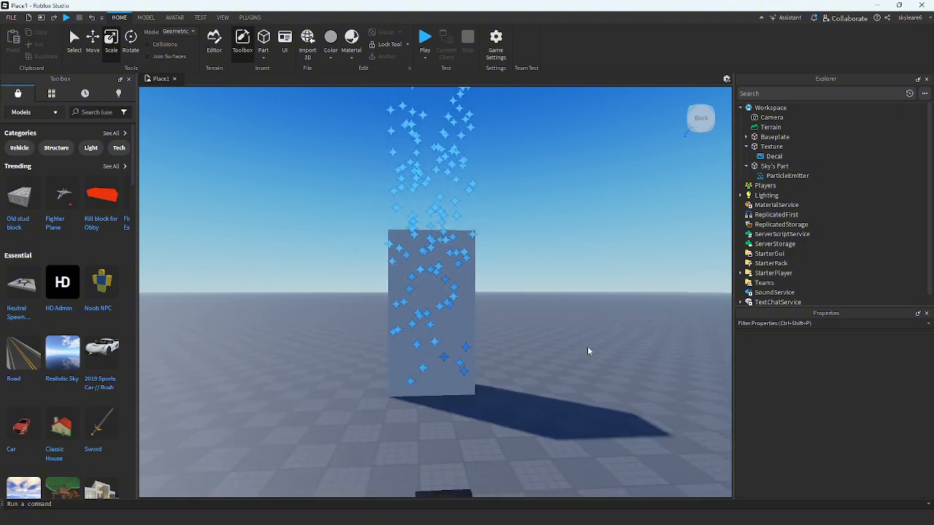
- Examine from different angles and distances how the offset particles render over the tall part
key("w")
right_click_drag(588, 347, 589, 347)
key("w")
key("s")
key("a")
key("w")
key("s")
right_click_drag(539, 267, 491, 273)
- Undo the recent ZOffset and scaling changes to restore Sky's Part to a low block
key("ctrl+z")
key("ctrl+z")
key("ctrl+z")
key("ctrl+z")
key("ctrl+z")
- Move in on the low block emitting the stars and select Sky's Part
left_click(491, 273)
key("w")
key("w")
key("a")
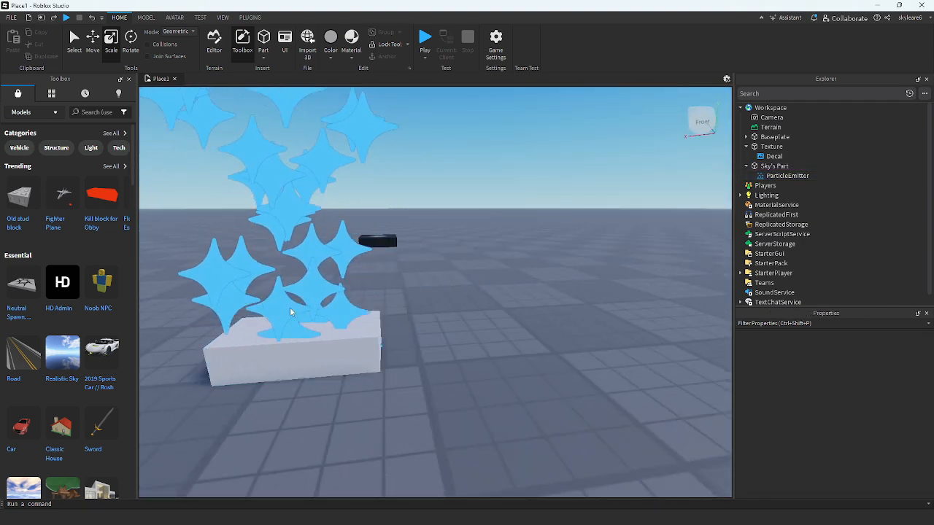
left_click(314, 335)
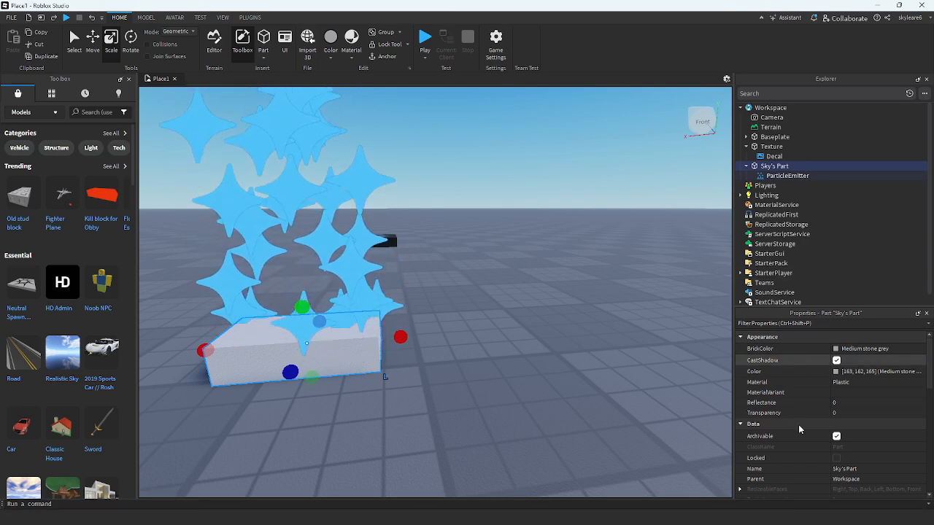
right_click_drag(451, 381, 450, 381)
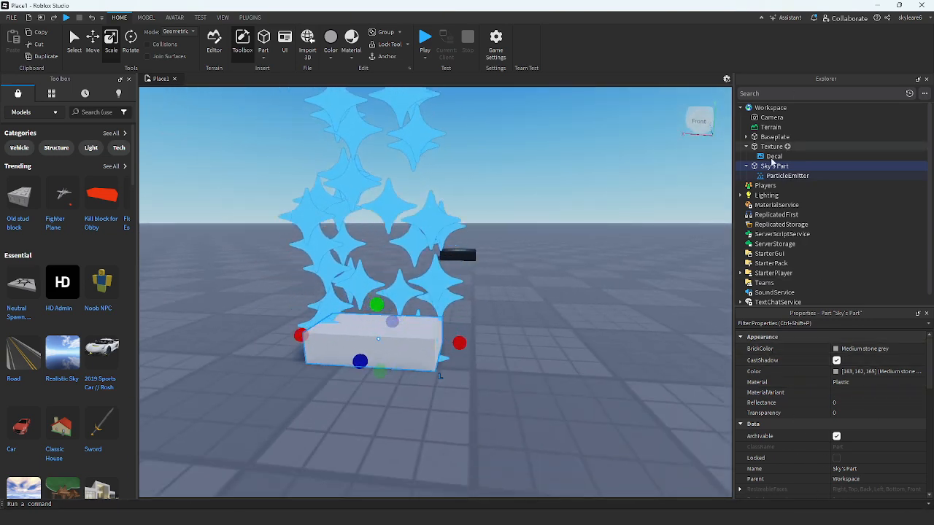
- Change the color of the ParticleEmitter under Sky's Part to pinkish red, RGB 255, 64, 99
left_click(762, 176)
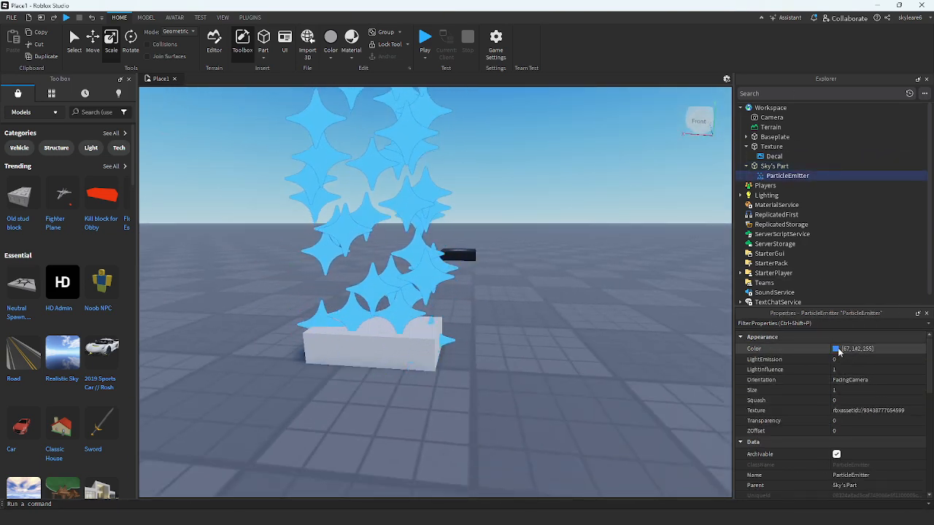
left_click(816, 349)
left_click(836, 349)
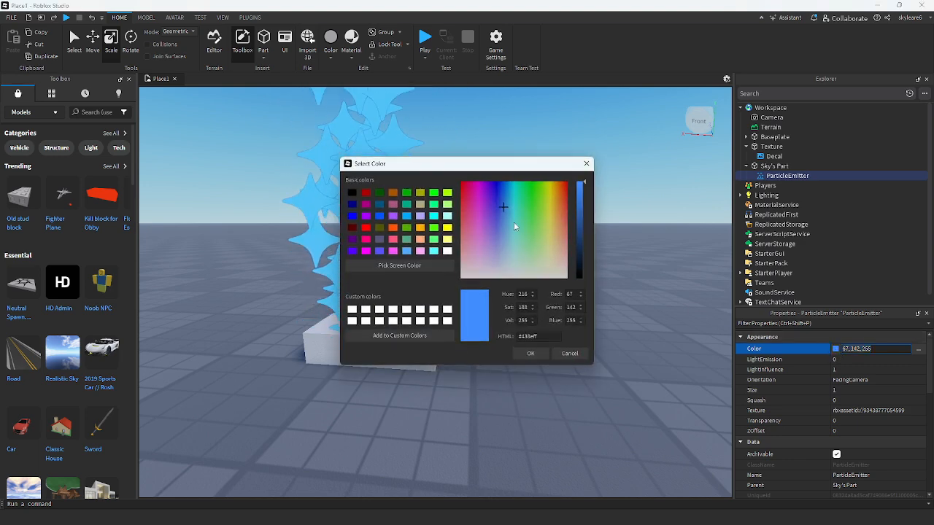
left_click_drag(493, 227, 464, 207)
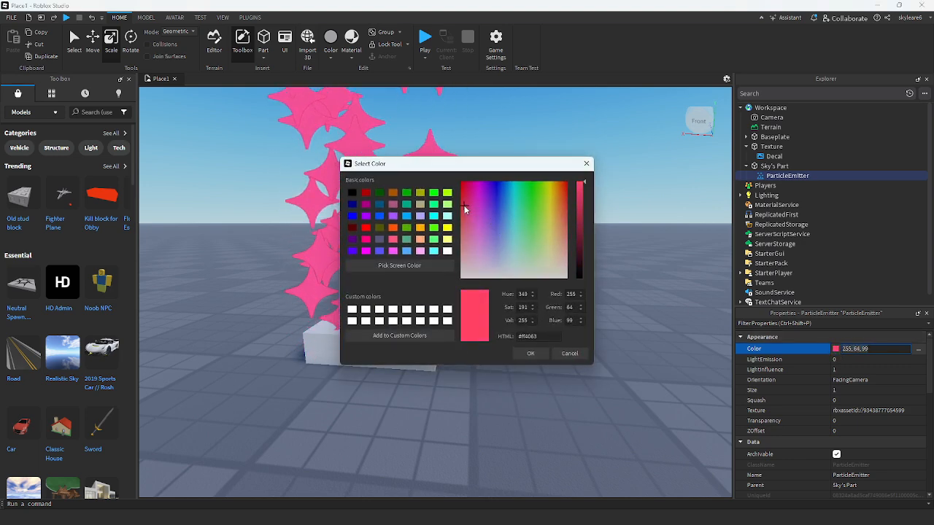
left_click(530, 354)
- Set the ParticleEmitter's LightEmission to 1 and its Transparency to 0.3
left_click(872, 359)
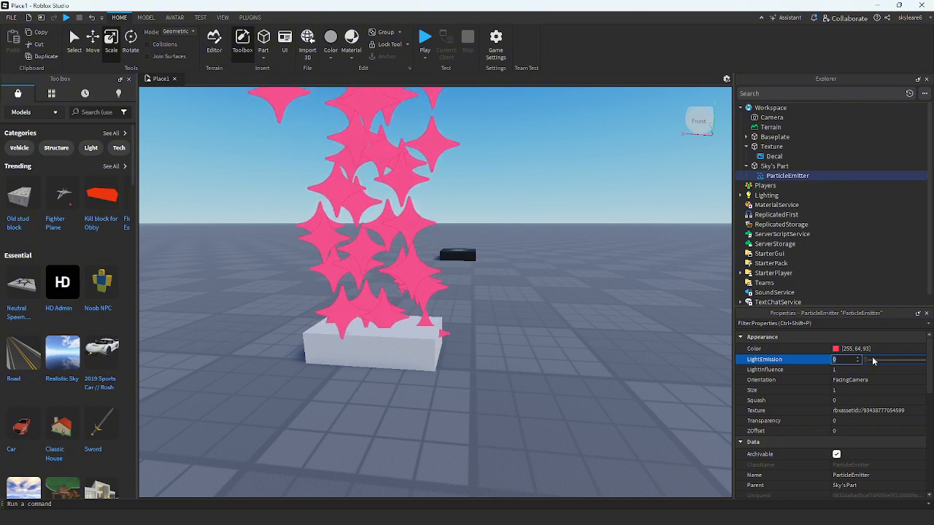
type("1")
key("Return")
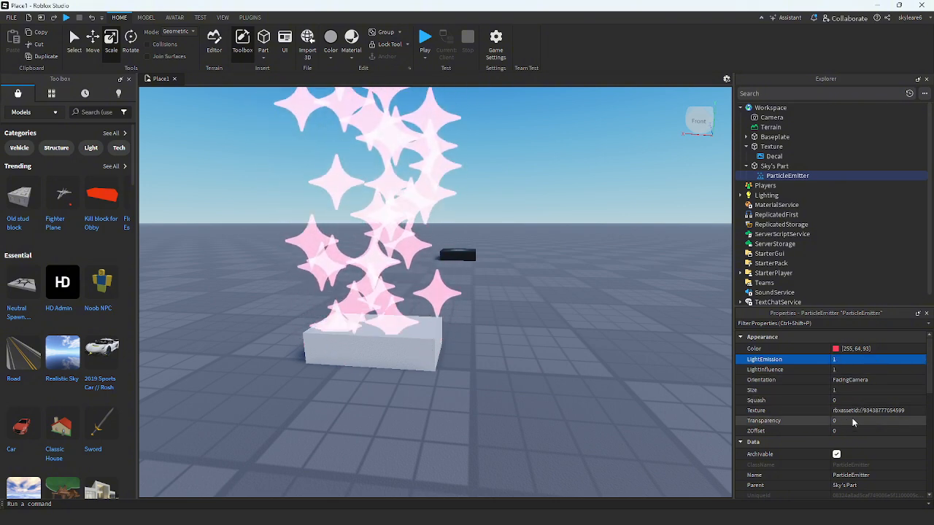
left_click(852, 422)
type("0.3")
key("Return")
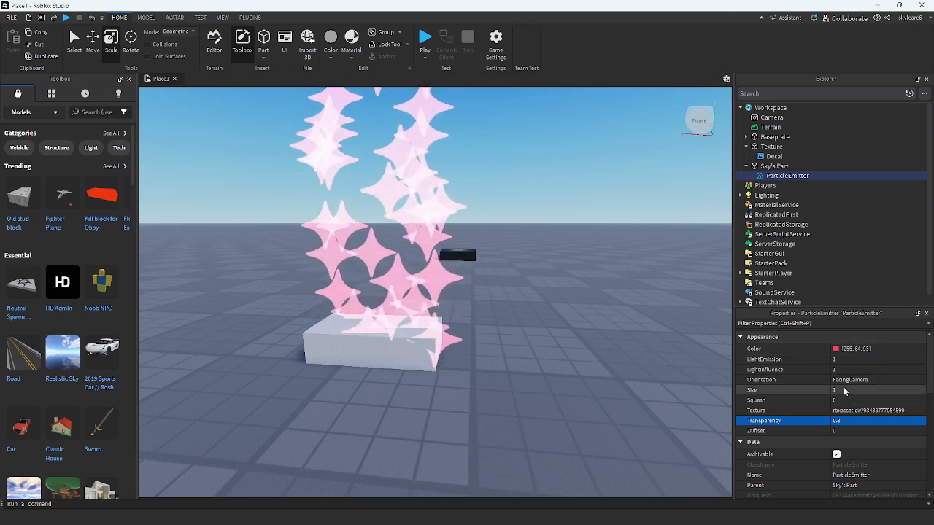
- Set the ParticleEmitter's Size to 0.5, give Squash a negative value, and view the reshaped stars from above
left_click(848, 390)
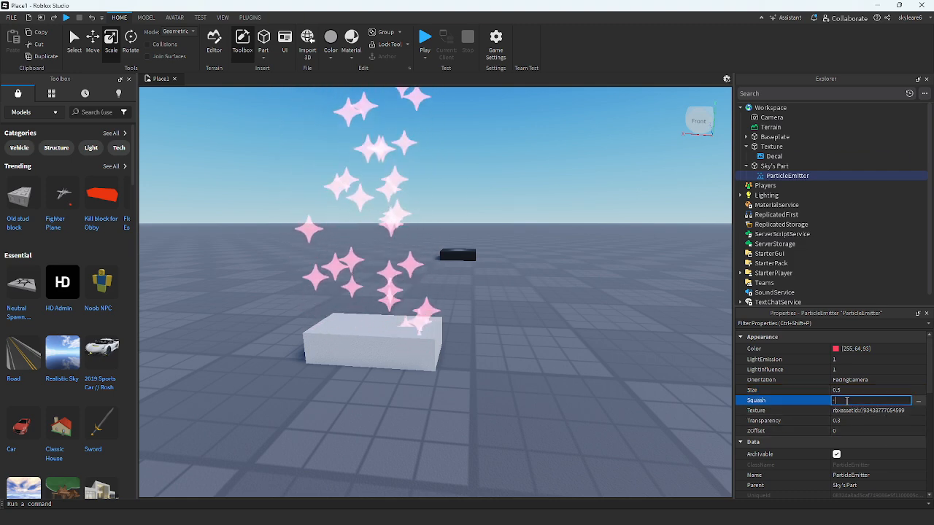
left_click(588, 426)
scroll(588, 426, "down", 3)
right_click_drag(588, 427, 588, 426)
scroll(588, 427, "up", 4)
scroll(589, 426, "down", 4)
scroll(588, 427, "up", 5)
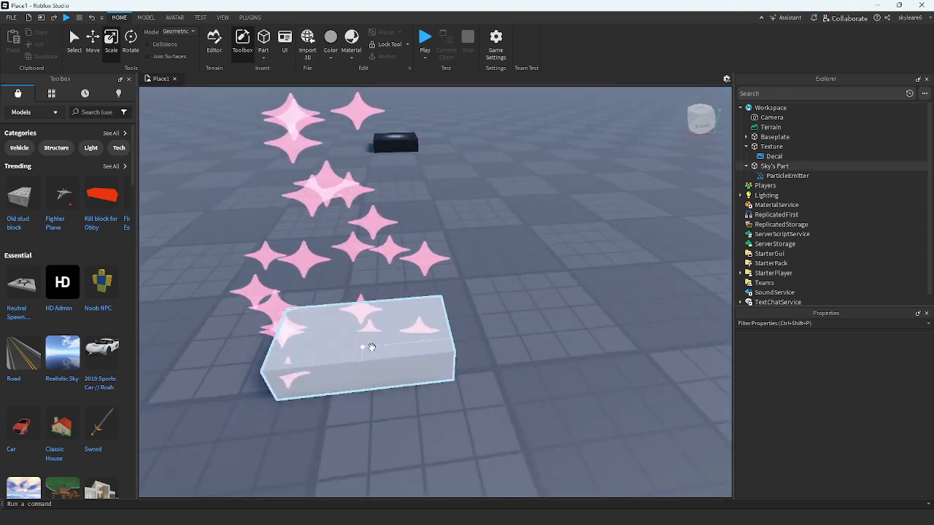
- Undo the recent color, LightEmission, Transparency, Size and Squash changes to the ParticleEmitter
right_click_drag(568, 294, 569, 294)
key("ctrl+z")
key("ctrl+z")
key("ctrl+z")
key("ctrl+z")
key("ctrl+z")
scroll(569, 294, "down", 5)
scroll(568, 294, "up", 4)
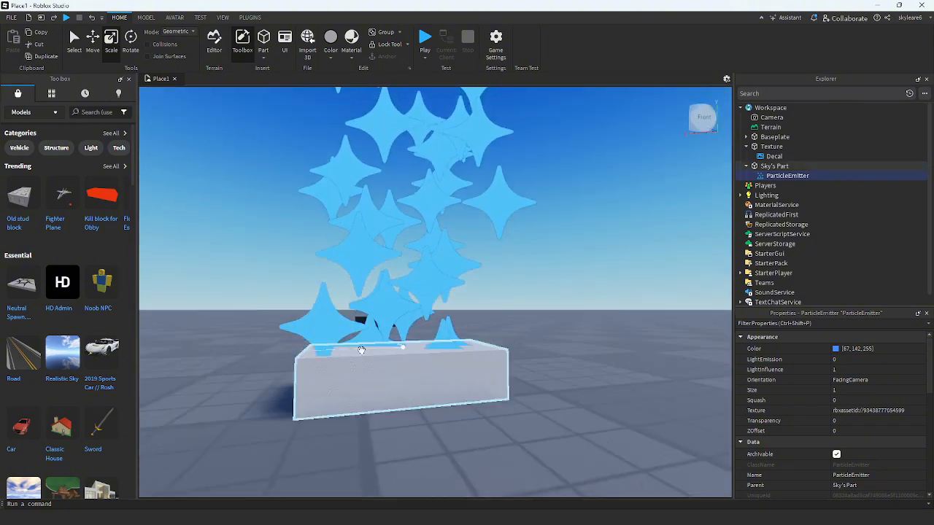
- Reselect the ParticleEmitter under Sky's Part and examine its Emission properties
scroll(501, 367, "down", 4)
right_click_drag(501, 345, 501, 345)
right_click_drag(620, 373, 620, 373)
scroll(620, 373, "up", 4)
scroll(620, 373, "down", 3)
left_click(416, 378)
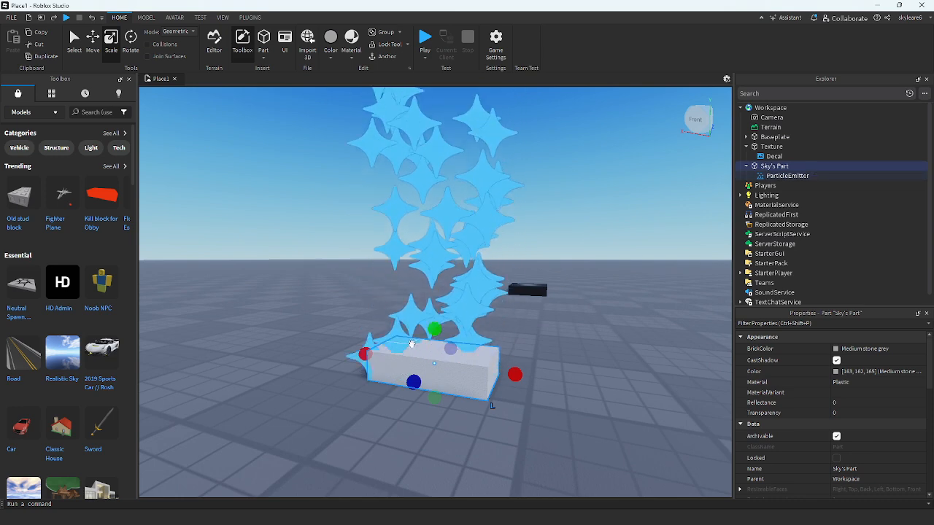
left_click(782, 176)
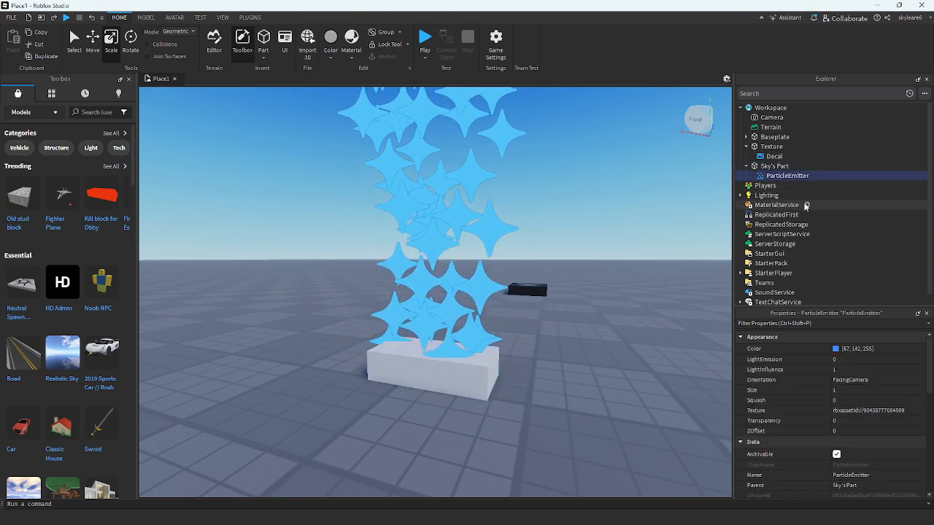
scroll(856, 412, "down", 2)
scroll(851, 394, "down", 1)
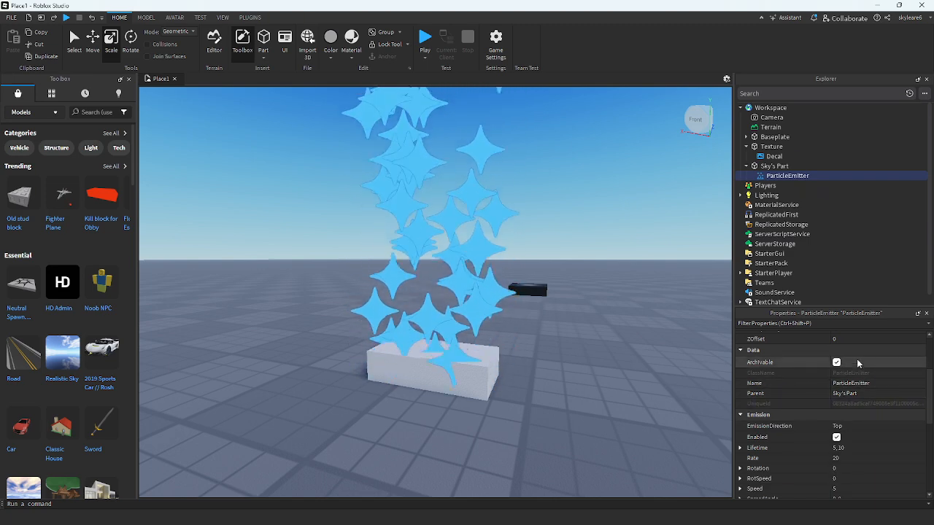
scroll(872, 404, "down", 2)
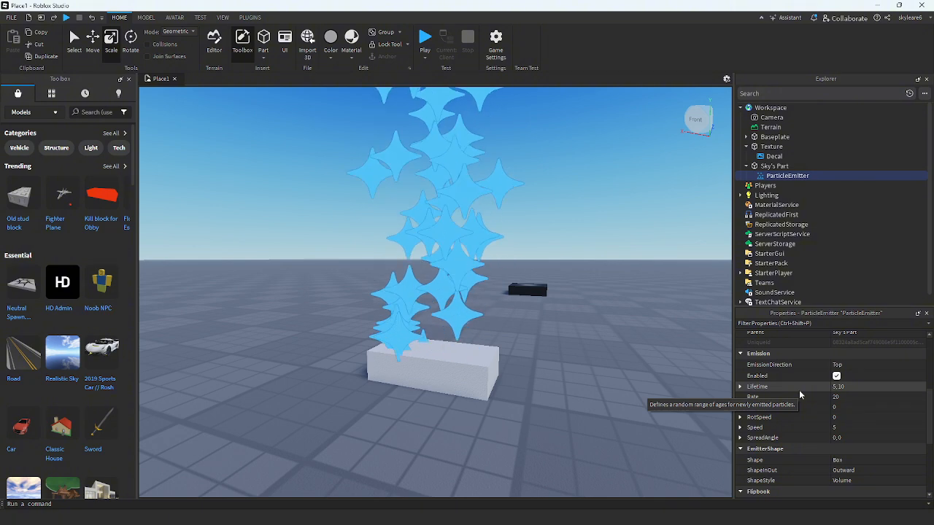
- Examine the star-emitting block from its side, back and front
key("d")
right_click_drag(475, 373, 474, 373)
scroll(694, 357, "down", 4)
right_click_drag(659, 362, 670, 362)
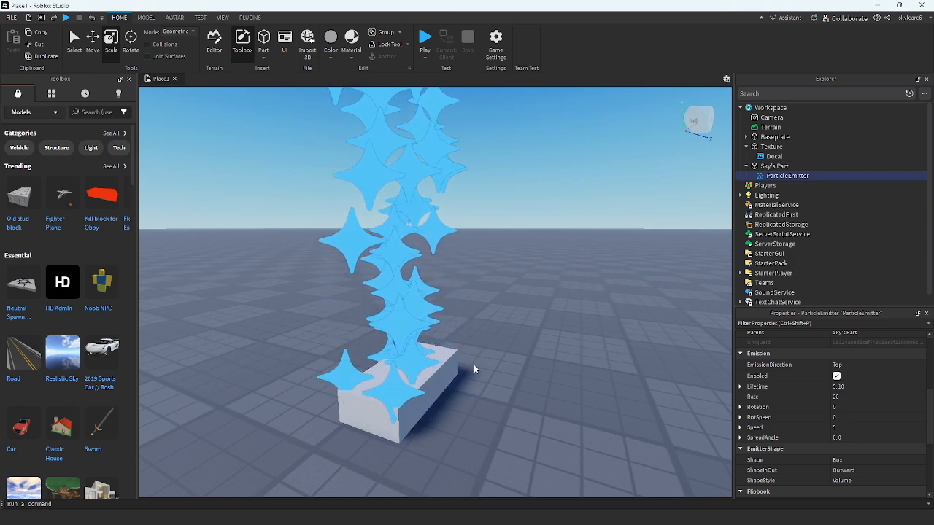
right_click_drag(596, 418, 593, 418)
scroll(595, 418, "up", 4)
scroll(596, 418, "down", 6)
scroll(596, 417, "up", 4)
scroll(593, 418, "down", 3)
key("a")
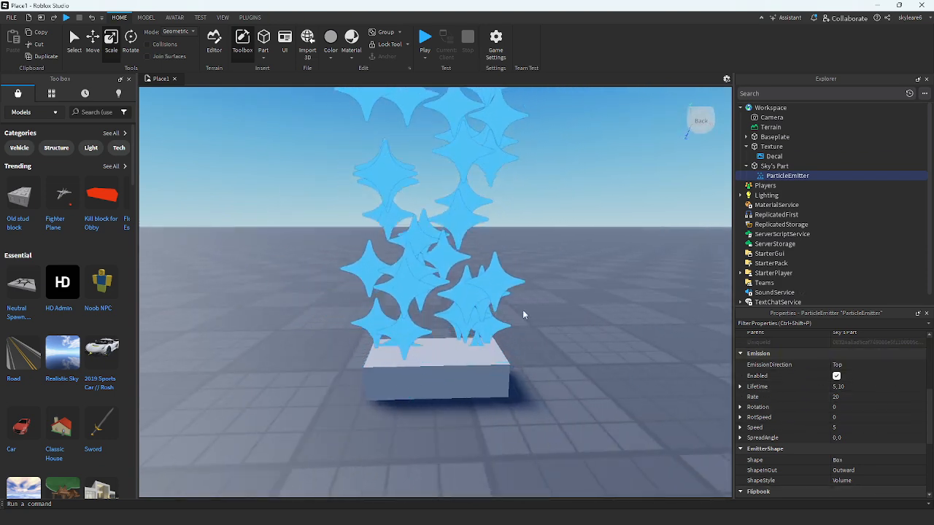
right_click_drag(620, 379, 620, 380)
scroll(621, 379, "up", 3)
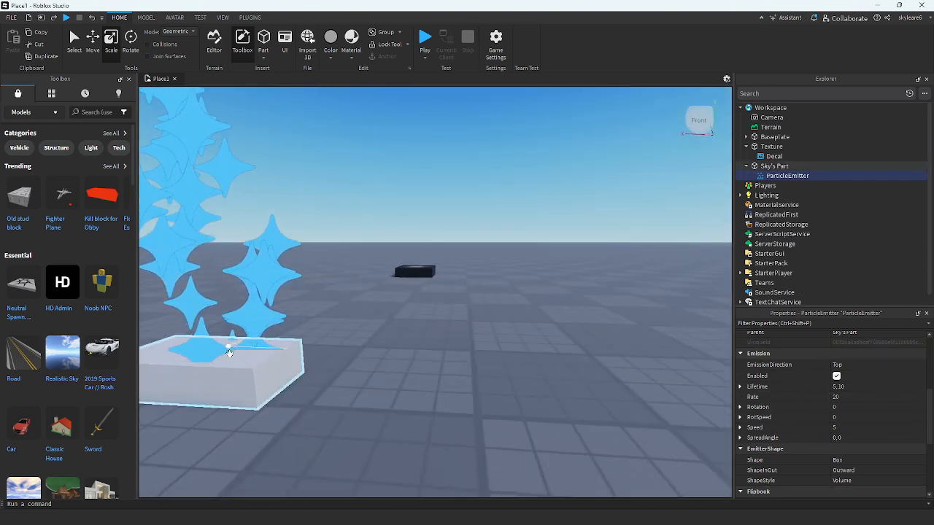
scroll(229, 349, "down", 2)
- Try Back and Bottom as the ParticleEmitter's EmissionDirection
left_click(849, 364)
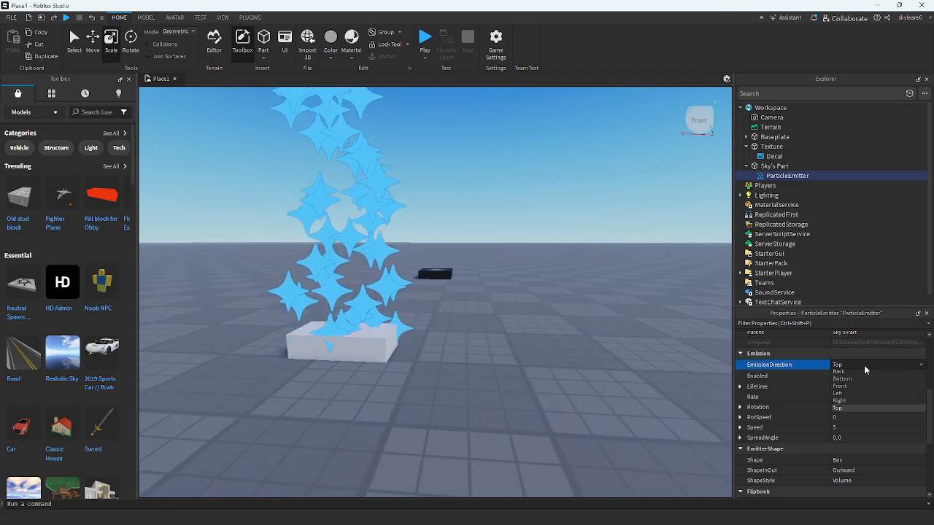
left_click(847, 374)
scroll(539, 373, "up", 2)
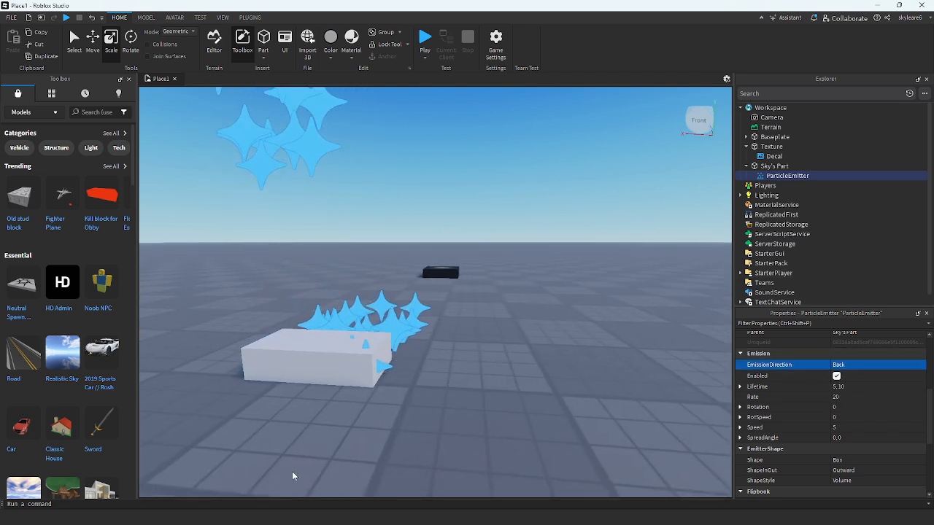
scroll(369, 442, "down", 3)
left_click(854, 356)
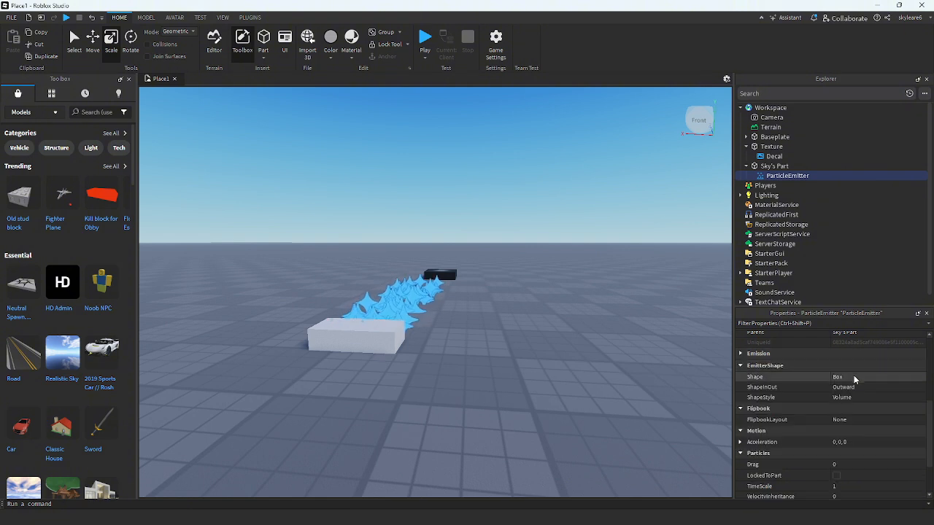
left_click(759, 354)
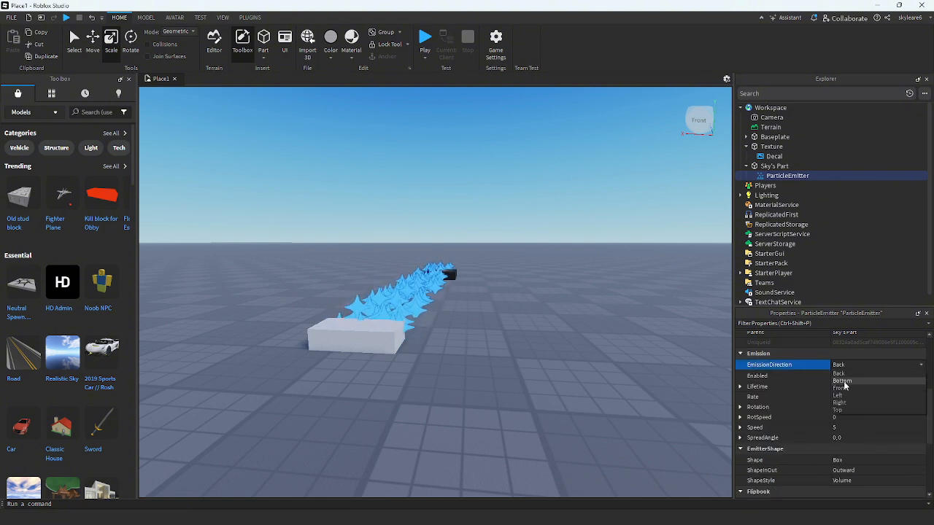
- Raise Sky's Part off the ground and view the stars falling from its underside
left_click(357, 338)
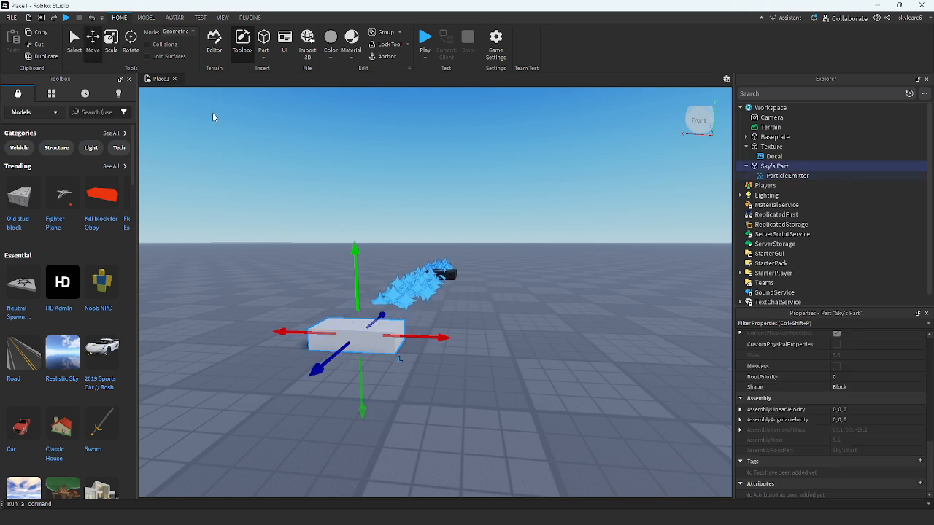
left_click_drag(376, 146, 376, 143)
left_click(531, 289)
right_click_drag(531, 289, 519, 270)
left_click(442, 278)
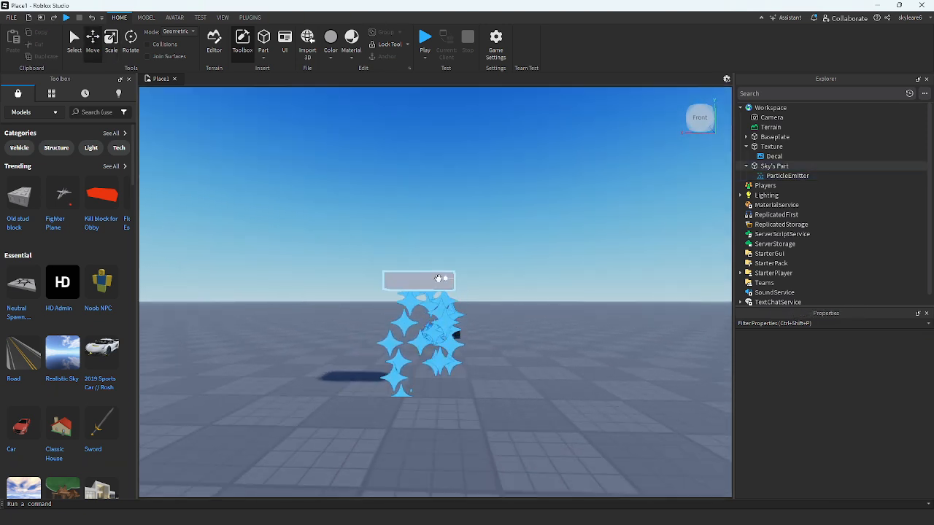
key("d")
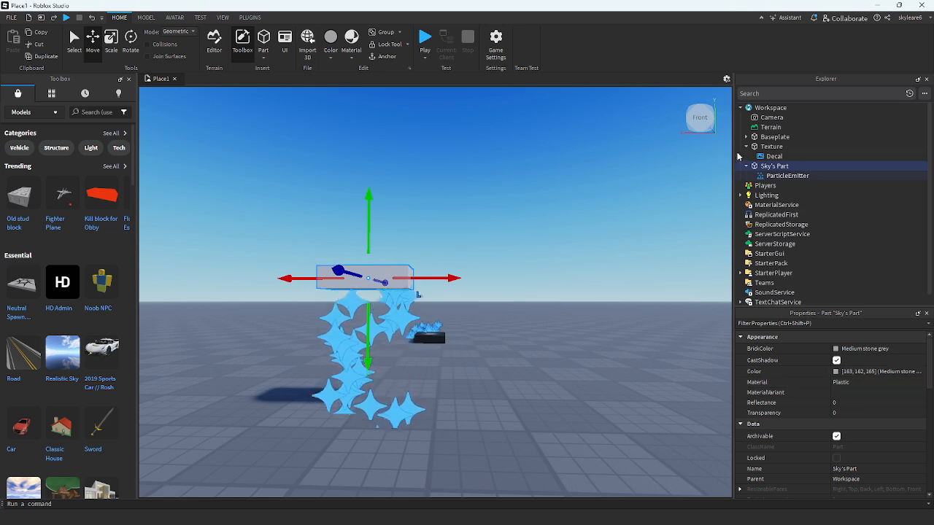
- Try Front, Left and Right as the ParticleEmitter's EmissionDirection
left_click(785, 176)
scroll(830, 467, "down", 3)
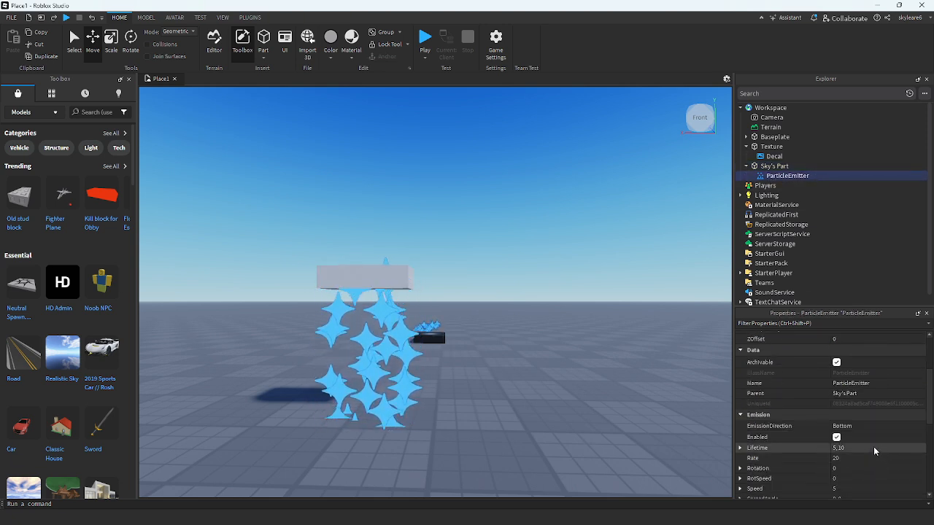
left_click(844, 427)
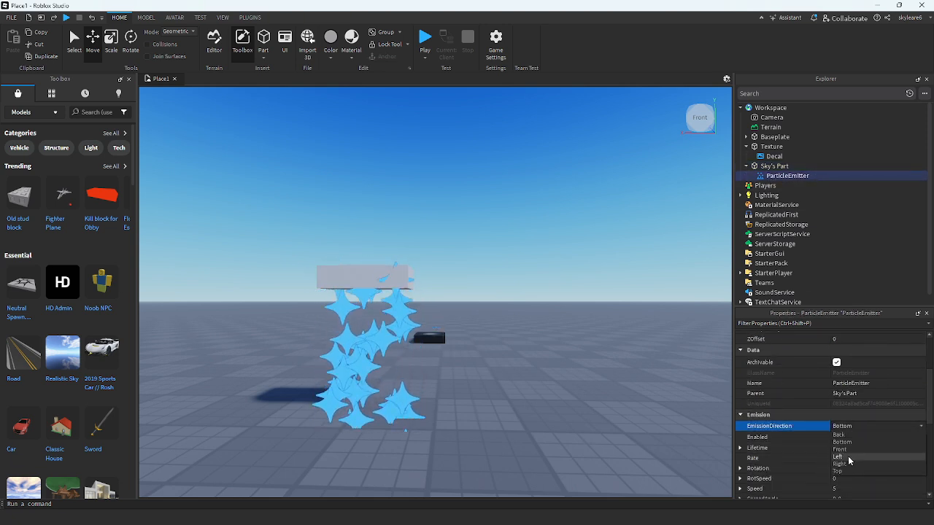
left_click(843, 450)
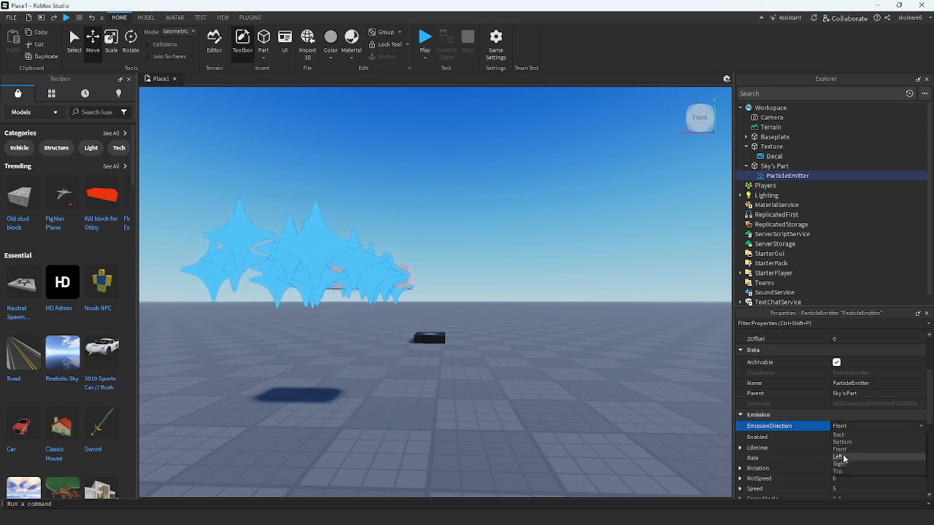
left_click(844, 458)
left_click(842, 427)
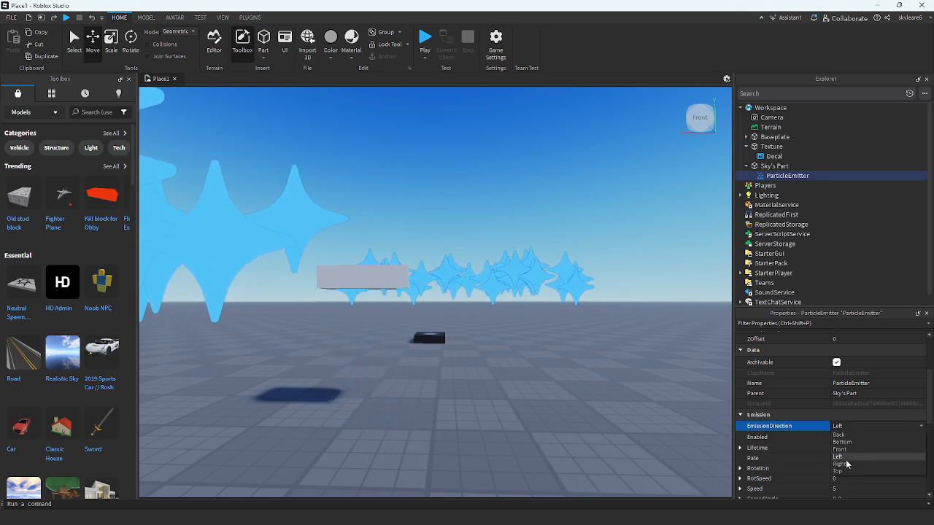
left_click(845, 464)
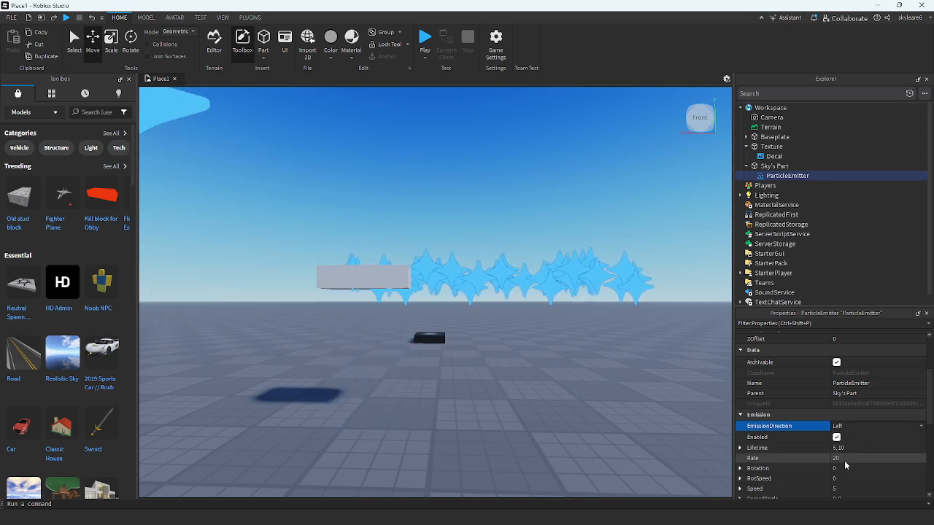
- Set the ParticleEmitter's EmissionDirection to Top and view the stars rising from the block
left_click(850, 429)
left_click(837, 471)
scroll(594, 398, "up", 3)
scroll(594, 398, "down", 5)
right_click_drag(594, 398, 593, 398)
scroll(592, 397, "up", 3)
scroll(592, 397, "down", 4)
scroll(496, 387, "up", 2)
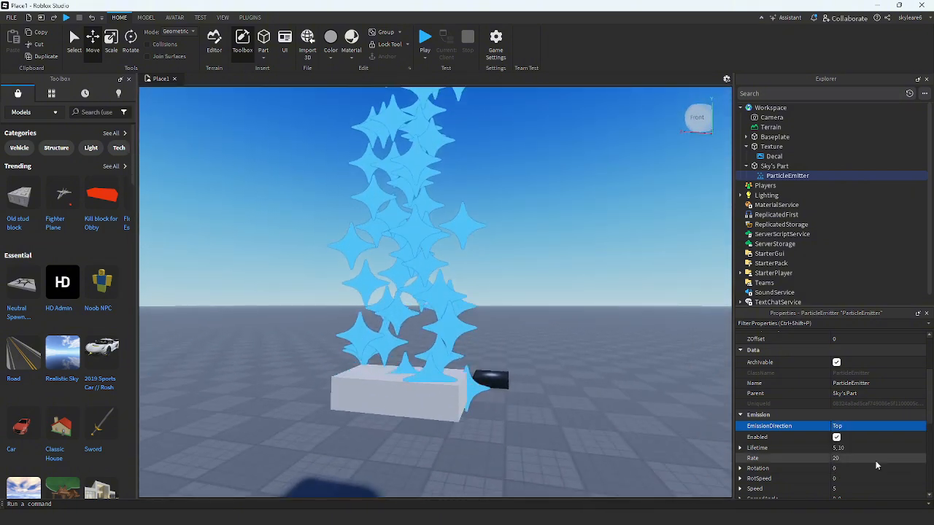
- Locate the ParticleEmitter's Lifetime property and examine the full height of the star column above the block
scroll(877, 466, "down", 3)
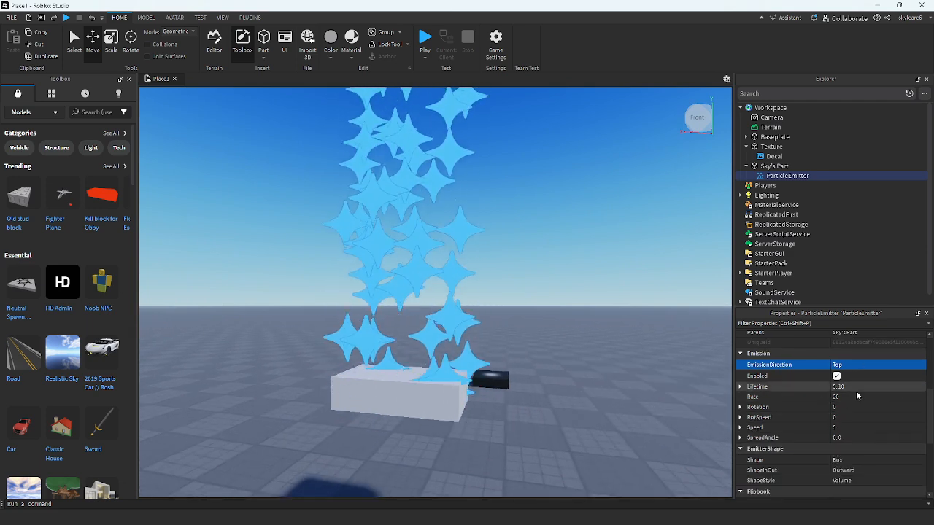
left_click(848, 388)
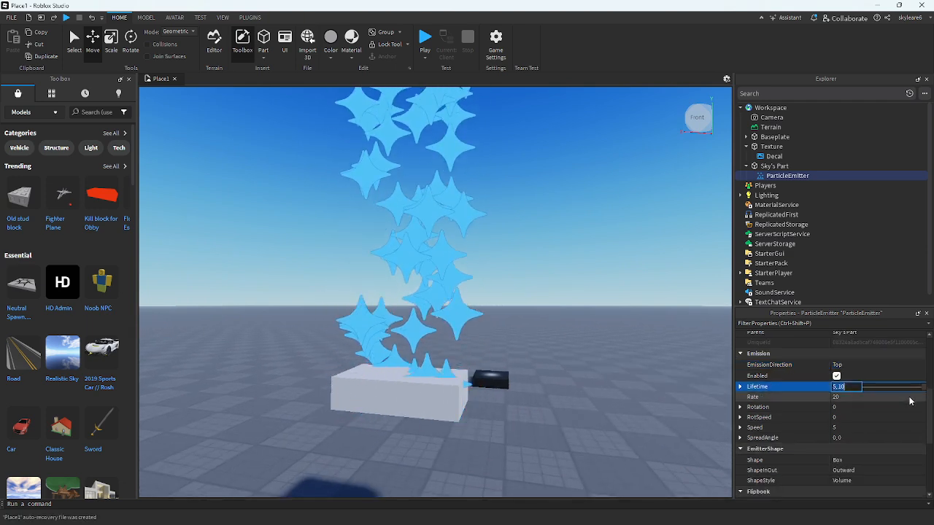
scroll(613, 362, "down", 1)
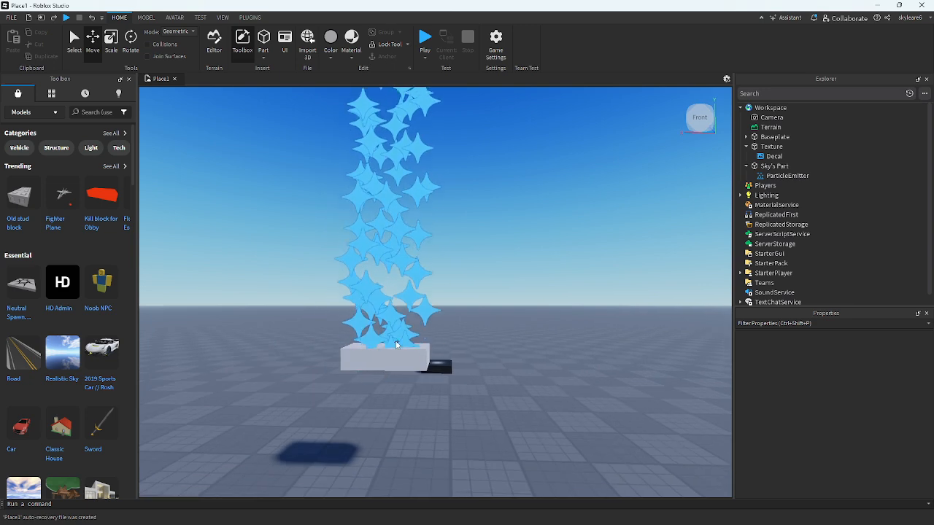
left_click(399, 353)
scroll(837, 431, "down", 5)
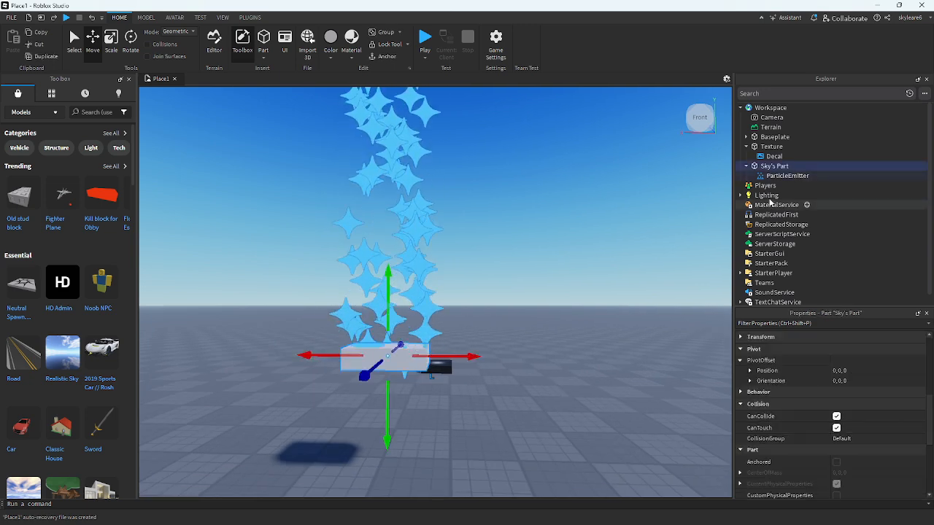
left_click(787, 176)
scroll(880, 427, "down", 5)
scroll(878, 429, "up", 3)
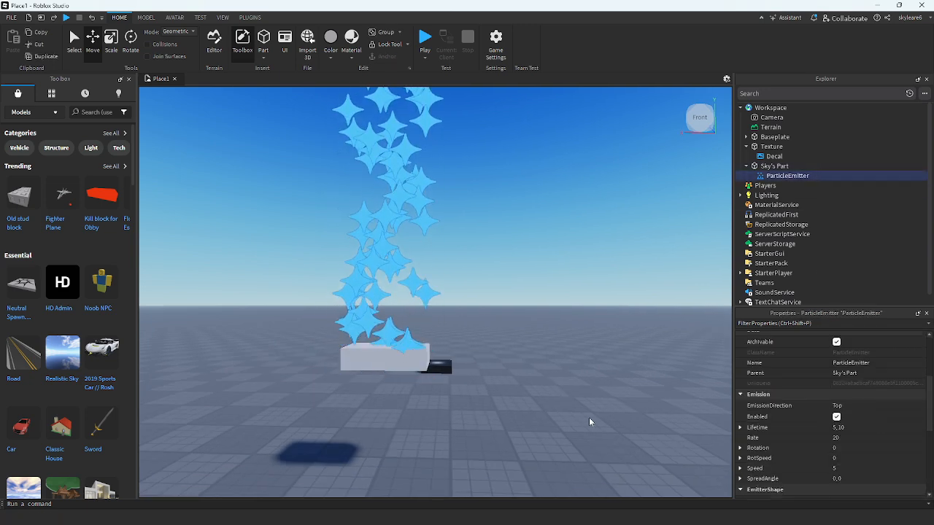
right_click_drag(589, 417, 589, 418)
right_click_drag(443, 400, 443, 400)
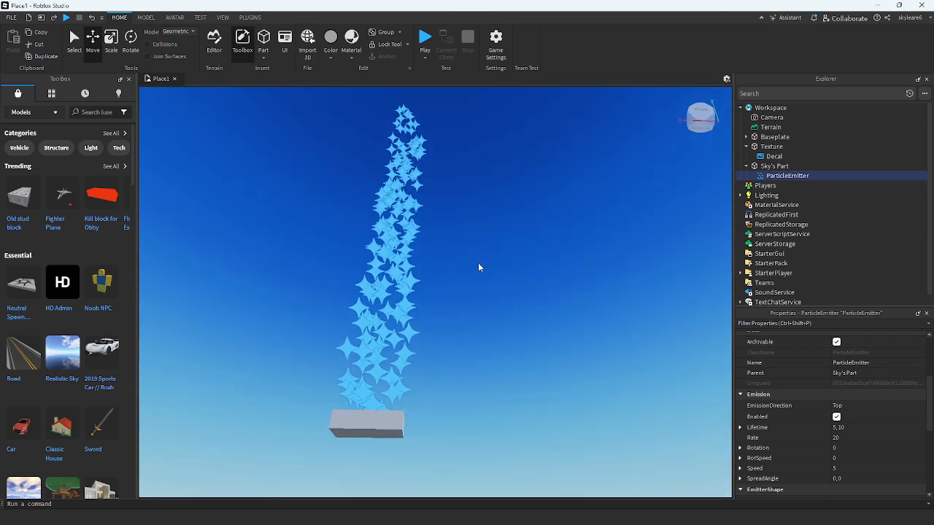
- Examine the star column from near and far, comparing how high individual stars rise above Sky's Part before disappearing
right_click_drag(545, 293, 539, 290)
key("w")
key("s")
key("w")
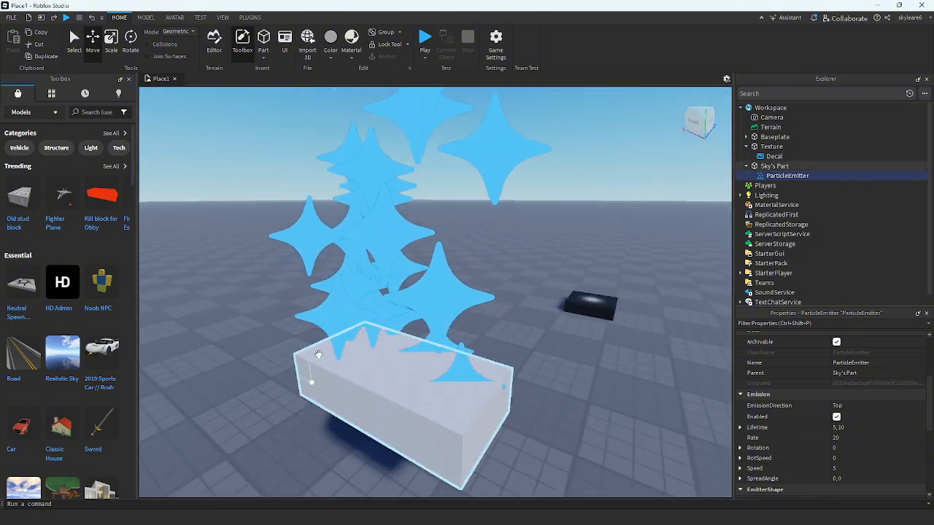
right_click_drag(496, 329, 496, 329)
right_click_drag(354, 415, 353, 415)
right_click_drag(483, 219, 494, 219)
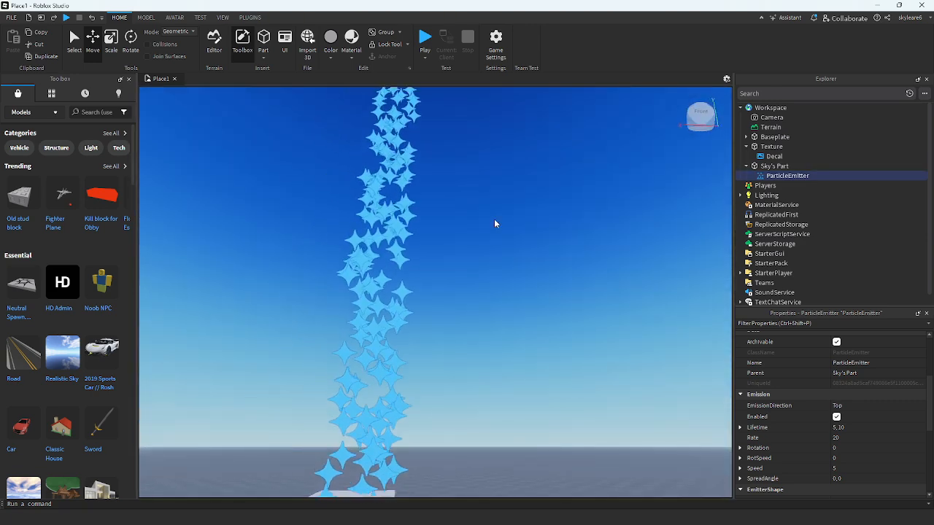
right_click_drag(390, 346, 392, 329)
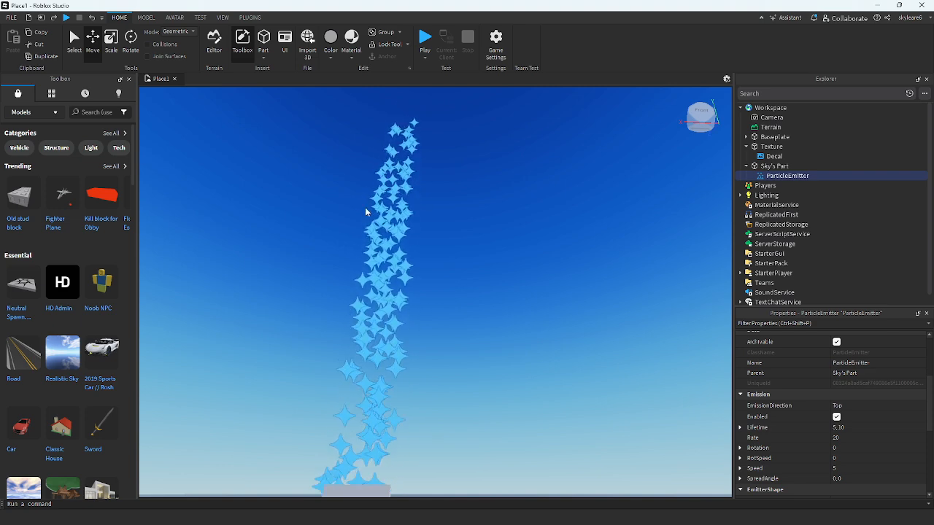
right_click_drag(559, 248, 559, 248)
scroll(826, 398, "down", 1)
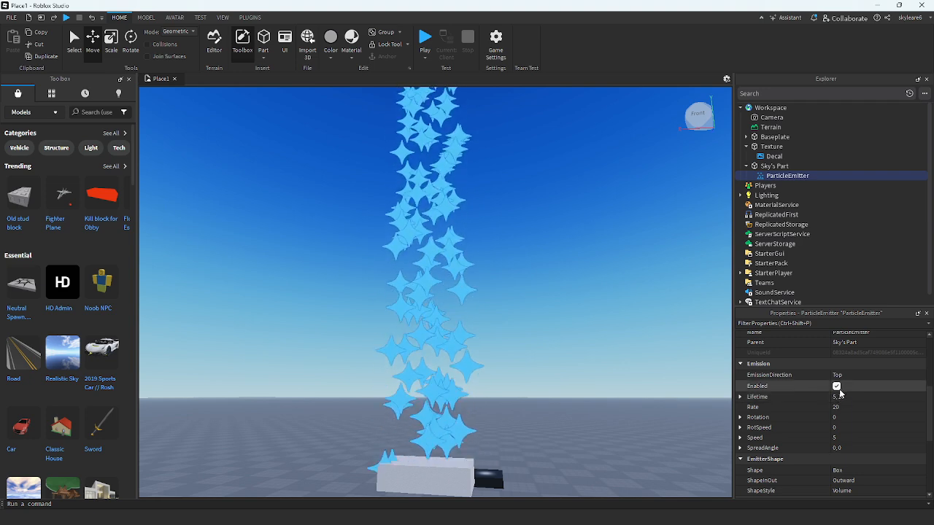
scroll(634, 358, "down", 1)
right_click_drag(634, 358, 634, 360)
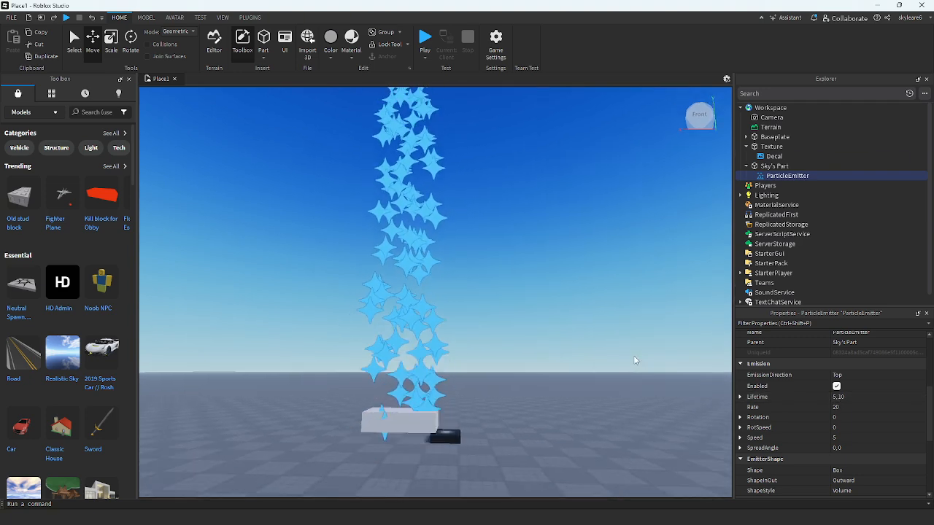
- Set the ParticleEmitter's Lifetime to 1 and view the star column above the block
left_click(849, 397)
type("1")
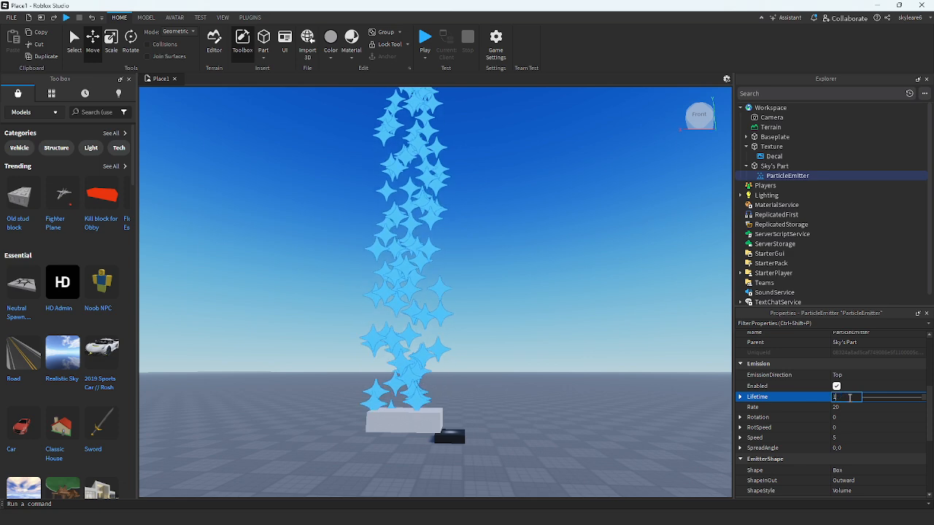
key("Return")
right_click_drag(389, 315, 390, 311)
scroll(390, 313, "up", 3)
scroll(389, 313, "down", 2)
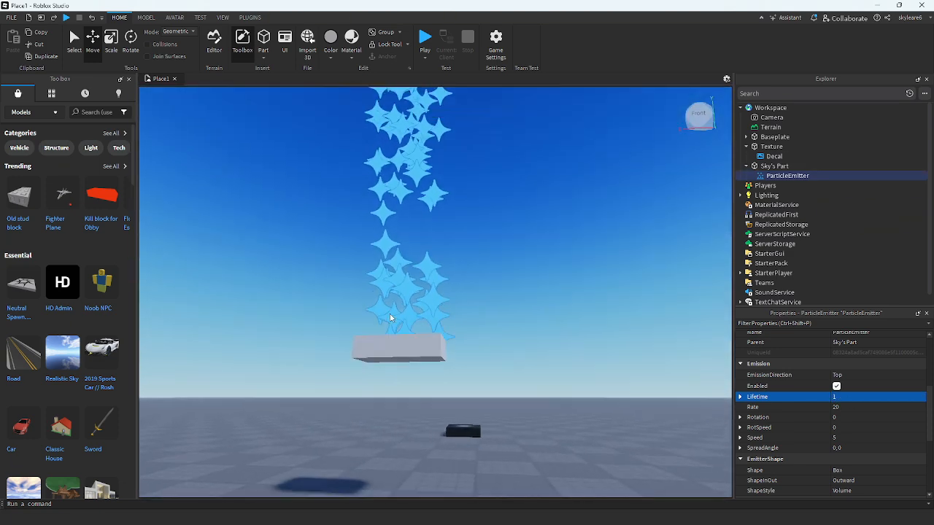
scroll(394, 315, "up", 4)
right_click_drag(461, 290, 460, 293)
scroll(461, 291, "up", 4)
scroll(460, 292, "down", 5)
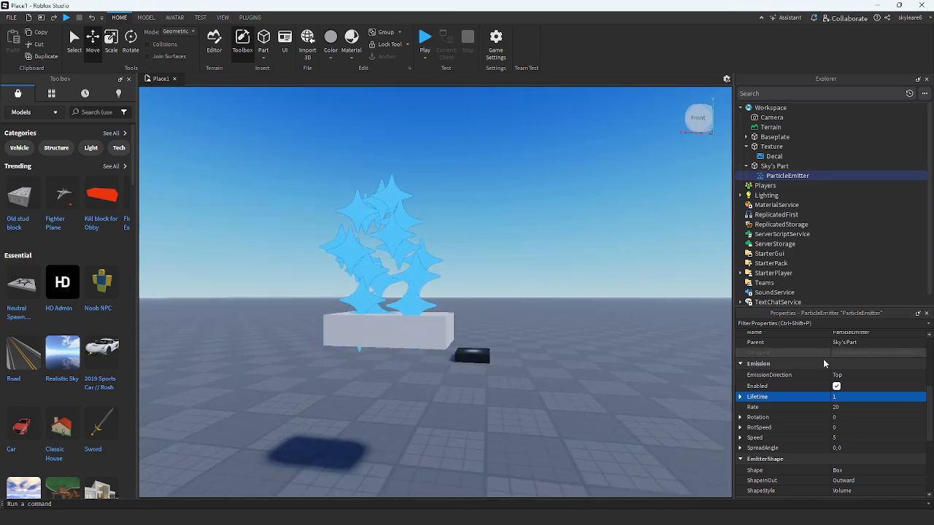
- Set the ParticleEmitter's Lifetime to 5 and compare the star column's height
left_click(848, 396)
key("BackSpace")
type("5")
key("Return")
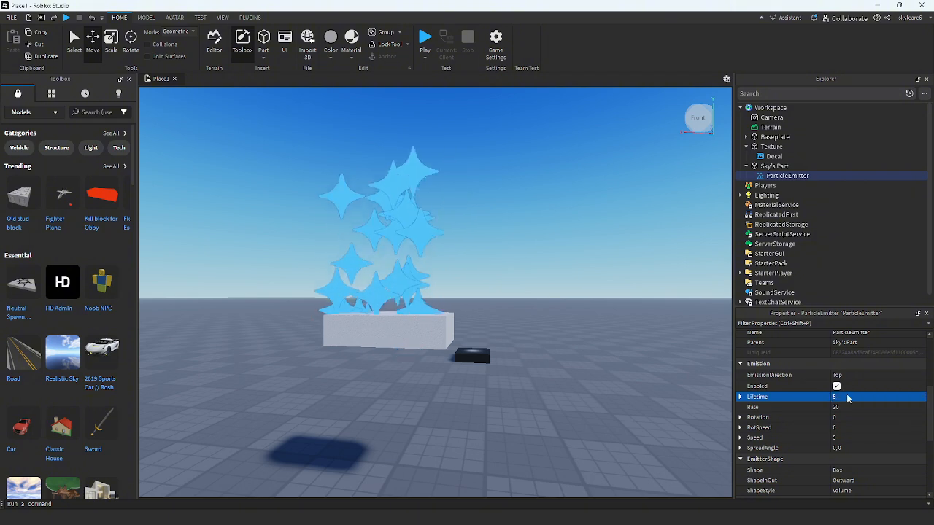
scroll(637, 402, "down", 4)
right_click_drag(637, 401, 637, 403)
scroll(637, 403, "up", 4)
scroll(637, 403, "down", 5)
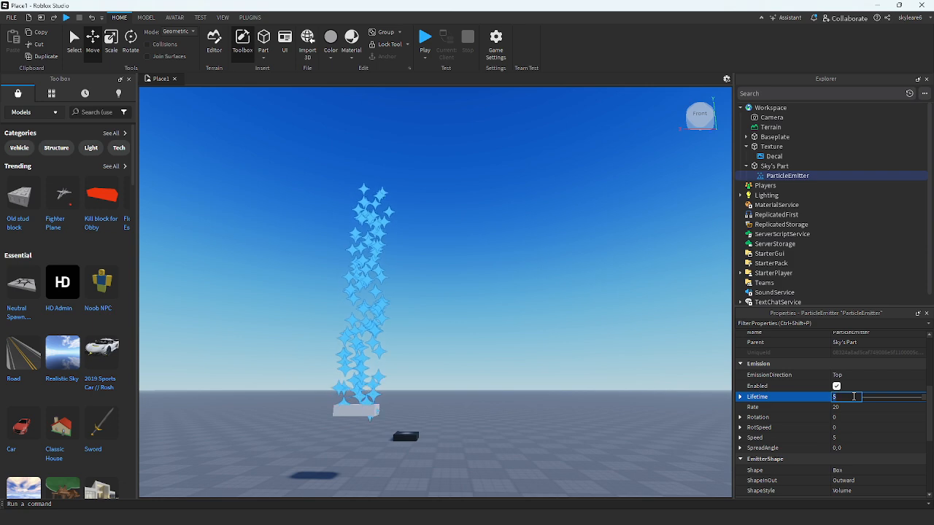
- Try a Lifetime range of 1,3 on the ParticleEmitter and view where the stars disappear
key("w")
right_click_drag(481, 345, 473, 311)
right_click_drag(404, 276, 405, 271)
scroll(405, 271, "down", 5)
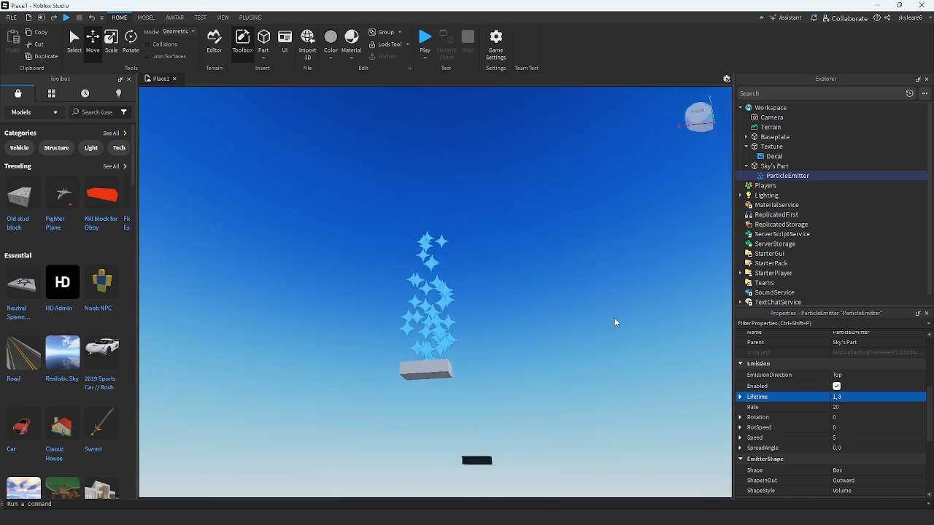
scroll(614, 318, "up", 2)
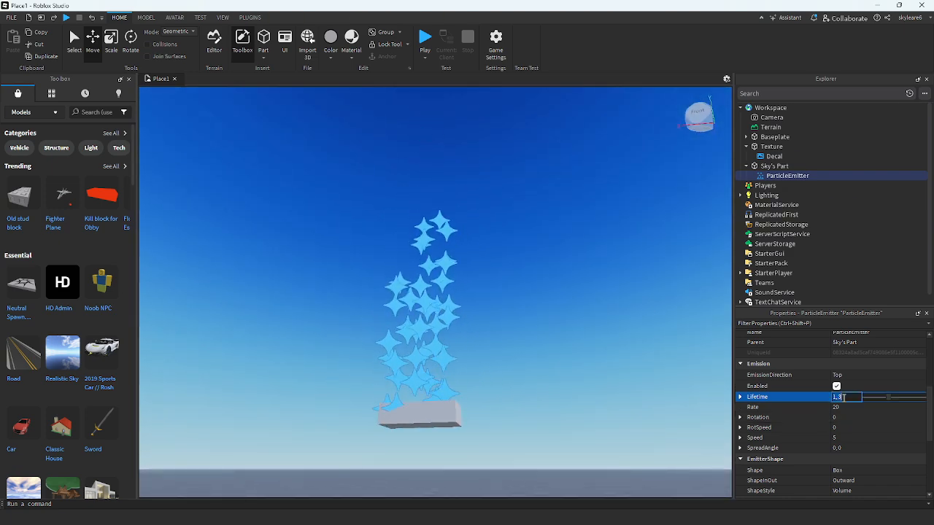
- Try a Lifetime range of 1,10 on the ParticleEmitter and follow the star column up to its end
key("Return")
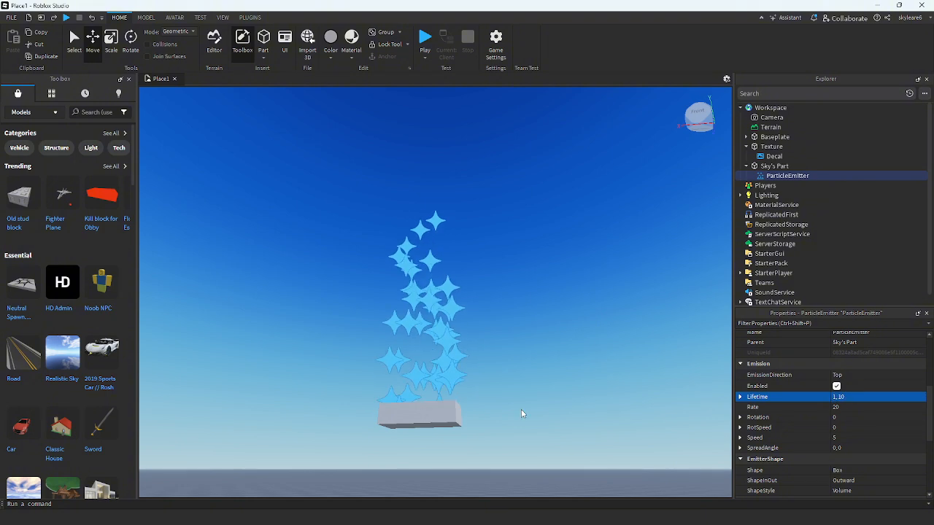
right_click_drag(317, 389, 321, 394)
scroll(316, 389, "up", 2)
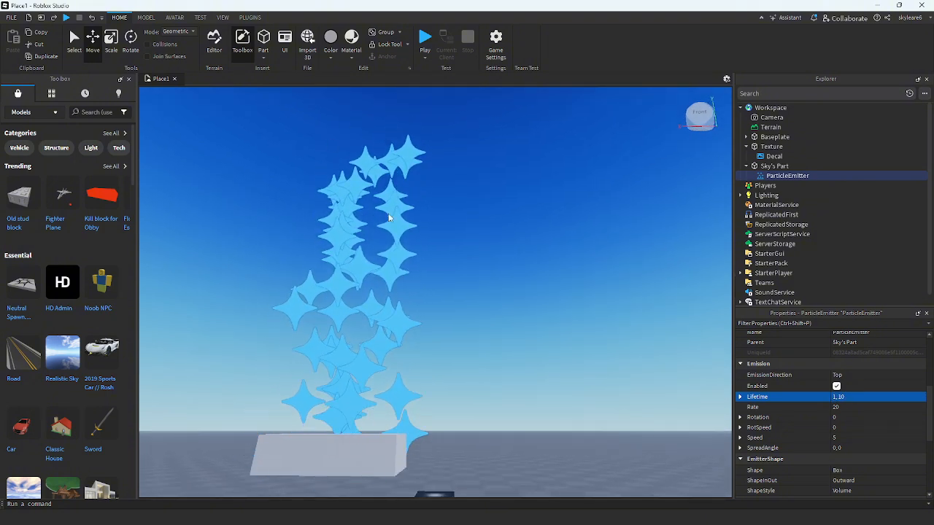
right_click_drag(410, 199, 409, 191)
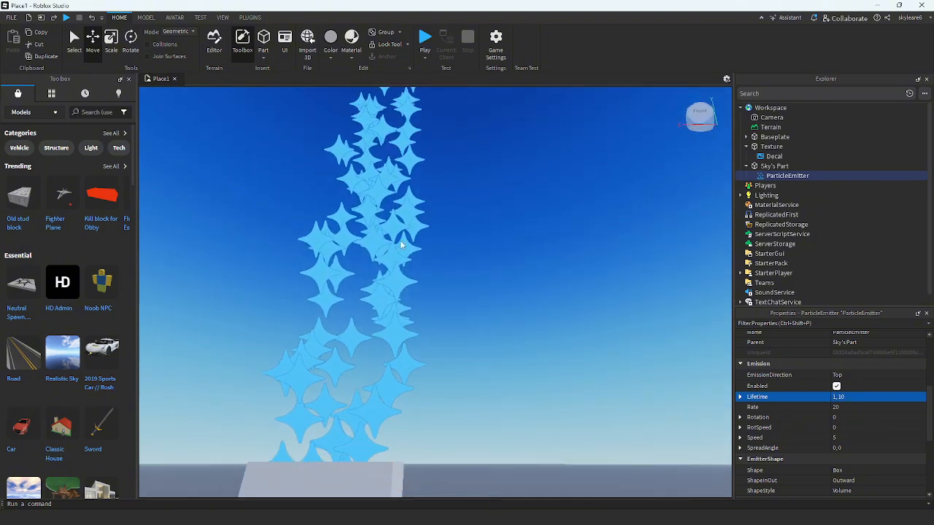
right_click_drag(377, 216, 378, 209)
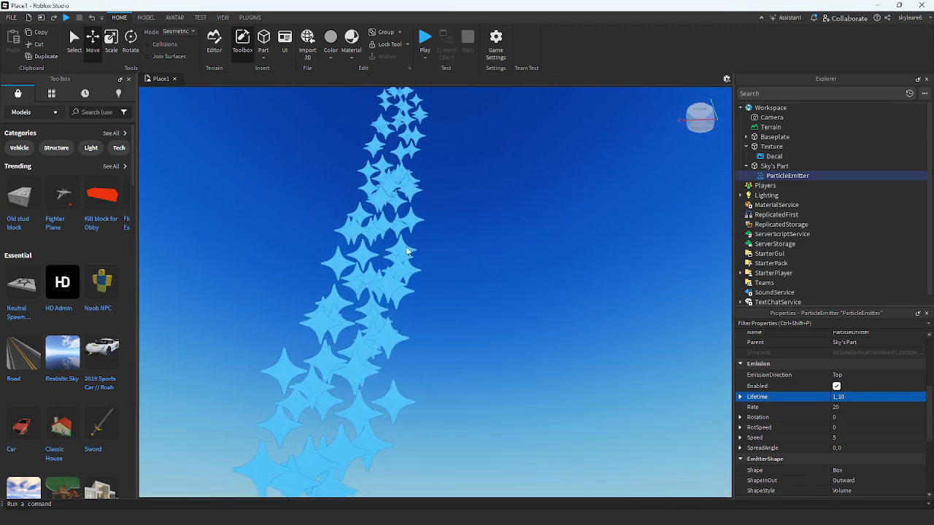
right_click_drag(334, 276, 333, 262)
right_click_drag(323, 334, 324, 321)
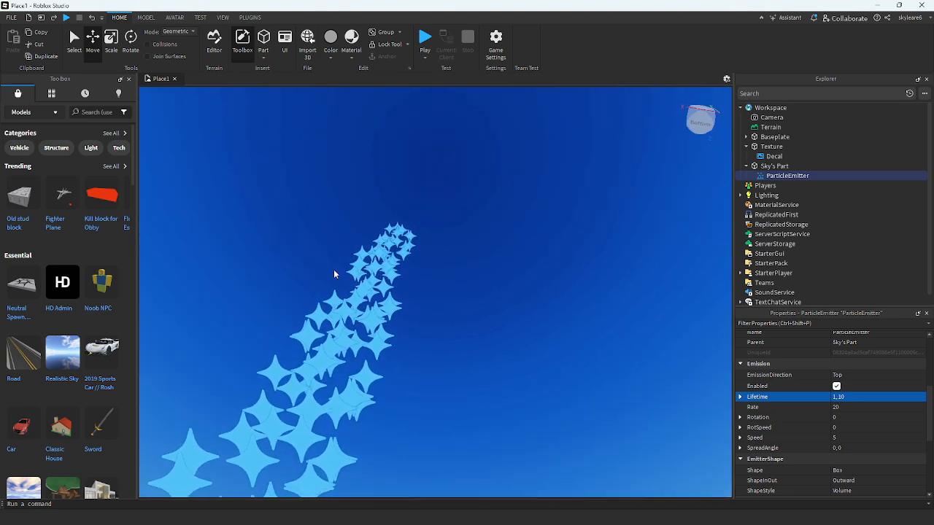
right_click_drag(532, 306, 532, 318)
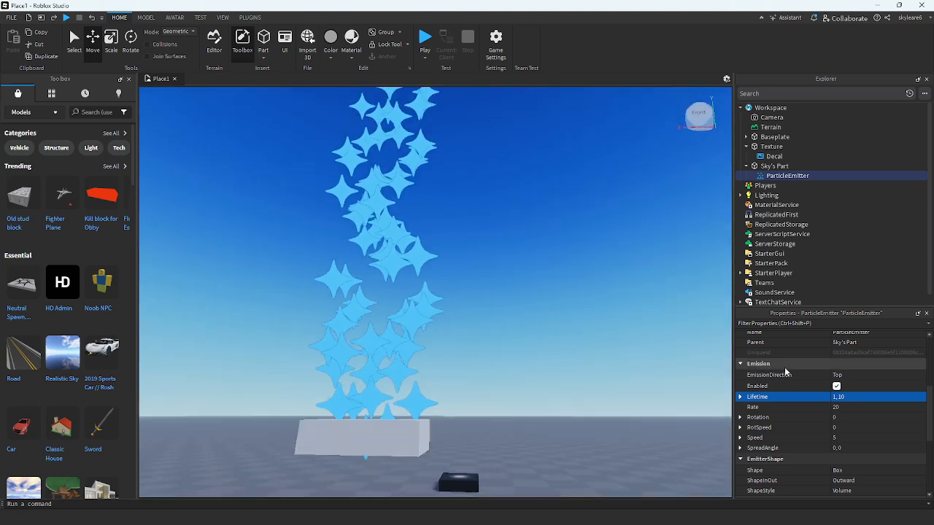
- Return the ParticleEmitter's Lifetime to a single value of 5 and view the whole block with its stars
left_click(839, 397)
type("5")
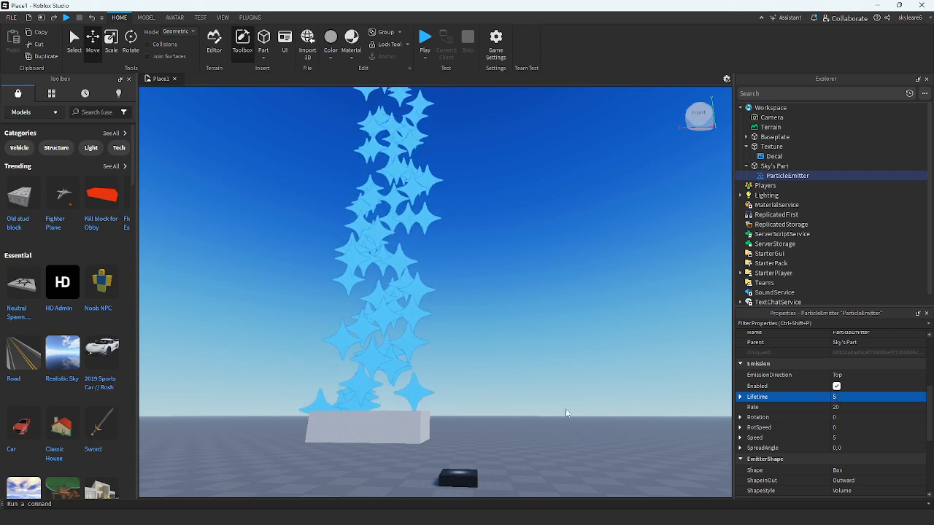
scroll(576, 372, "up", 3)
right_click_drag(578, 362, 578, 374)
scroll(578, 363, "down", 5)
key("a")
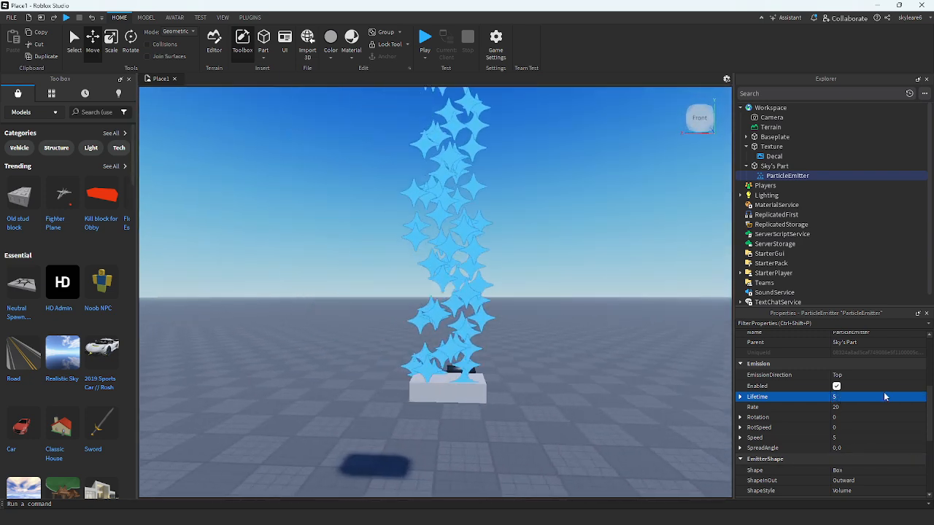
- Try a ParticleEmitter Rate of 1 and view how often stars leave the block
left_click(848, 408)
type("1")
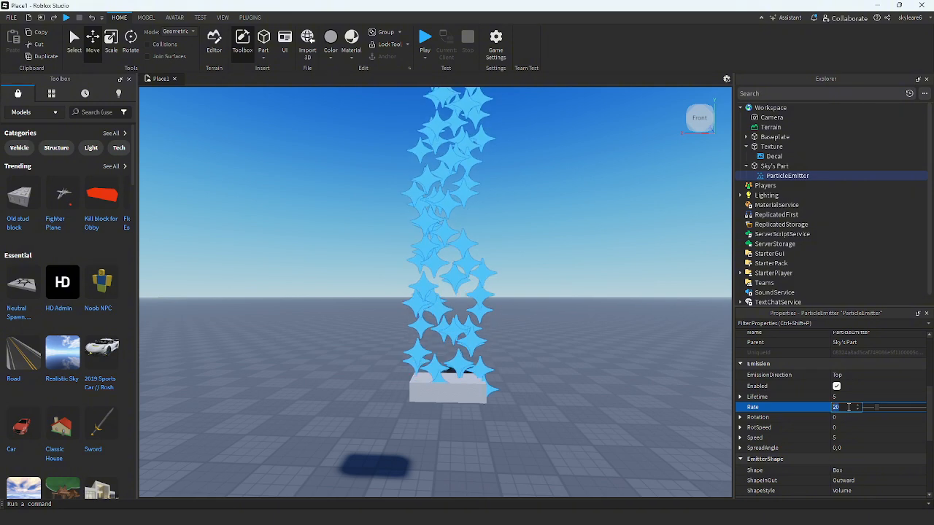
key("Return")
scroll(529, 354, "up", 4)
mouse_move(529, 354)
right_mouse_down()
mouse_move(529, 367)
mouse_move(547, 373)
mouse_move(545, 352)
right_mouse_up()
scroll(547, 386, "down", 4)
scroll(548, 386, "down", 2)
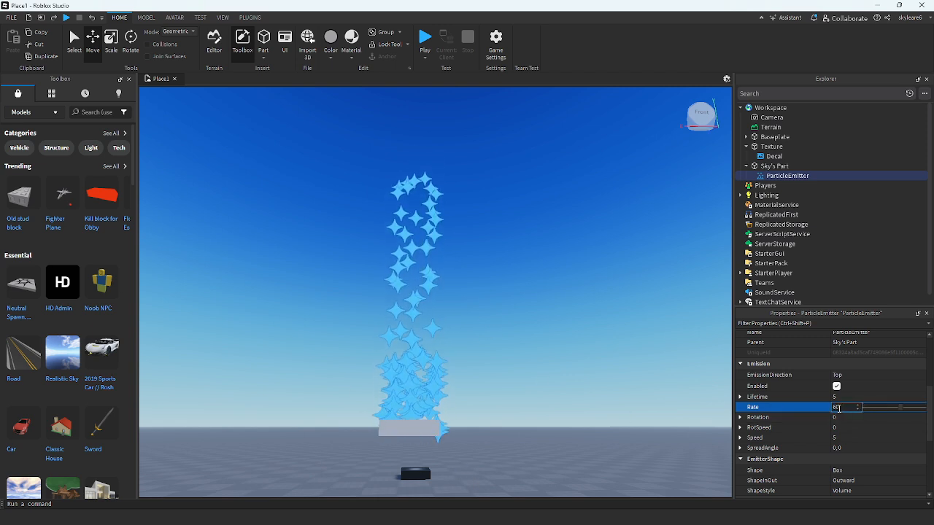
- Try ParticleEmitter Rates of 60 and 100 to compare the density of the star column
key("Return")
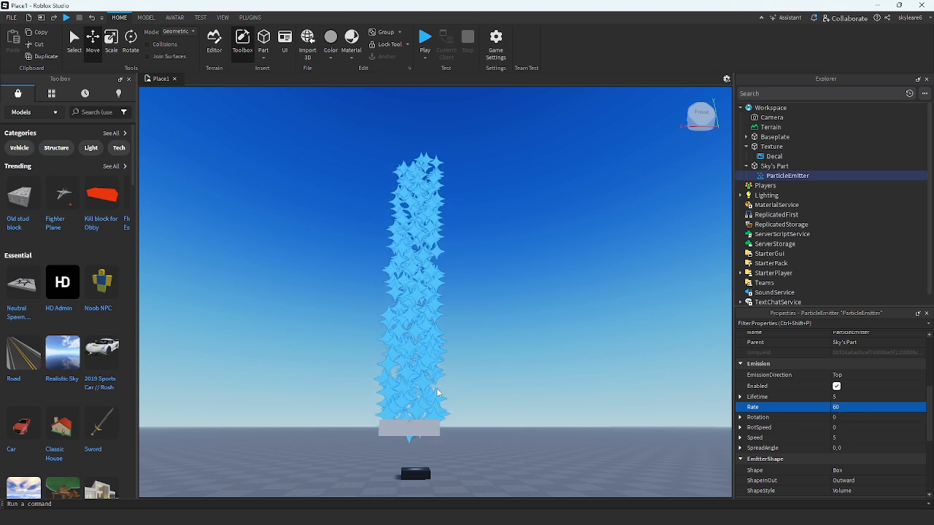
left_click(846, 417)
left_click(839, 407)
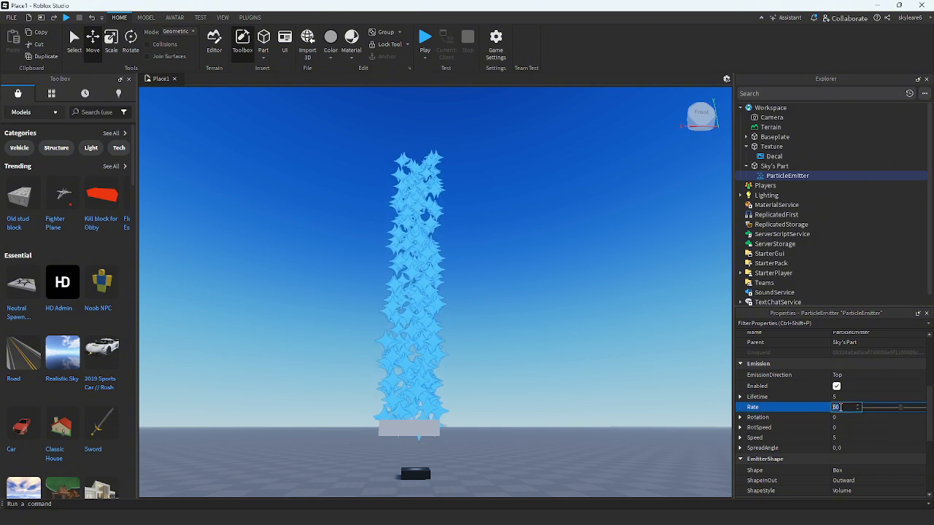
type("100")
key("Return")
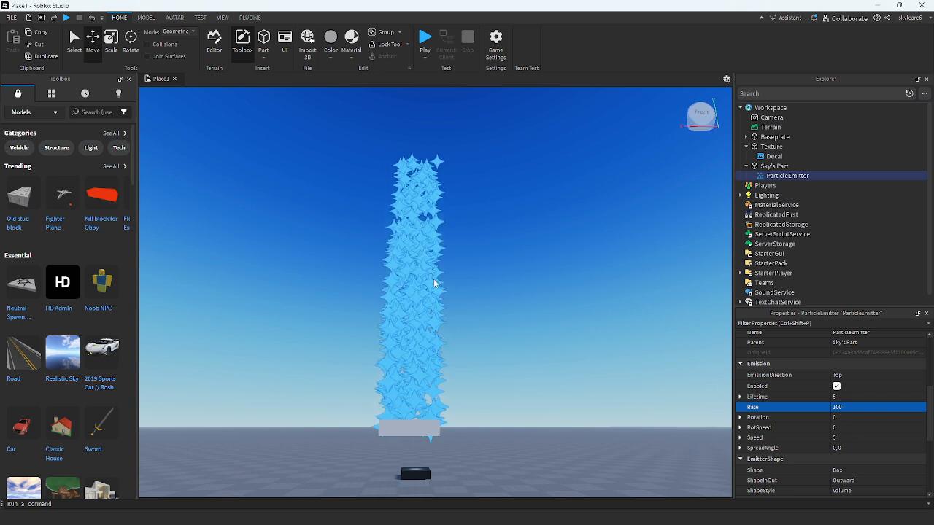
- Try a ParticleEmitter Rate of 0.1 and watch for single stars rising from the block
left_click(847, 407)
type("0.1")
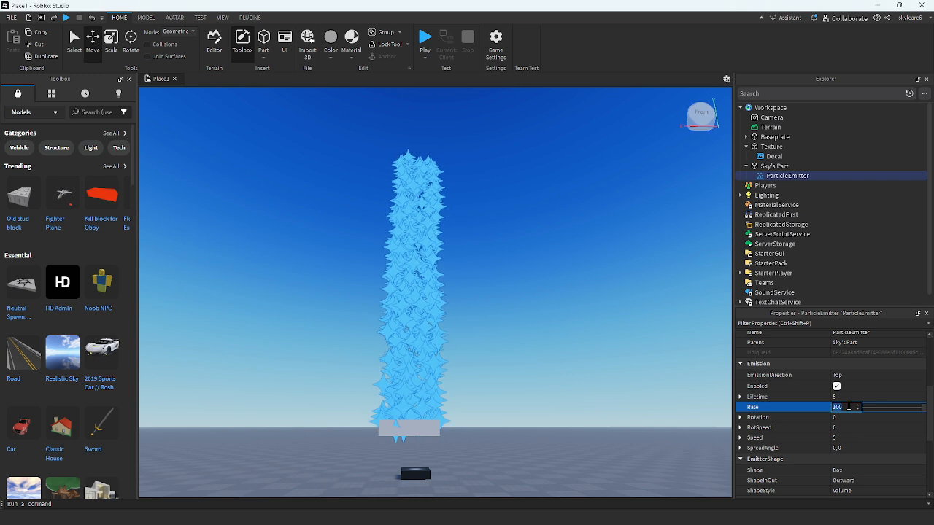
key("Return")
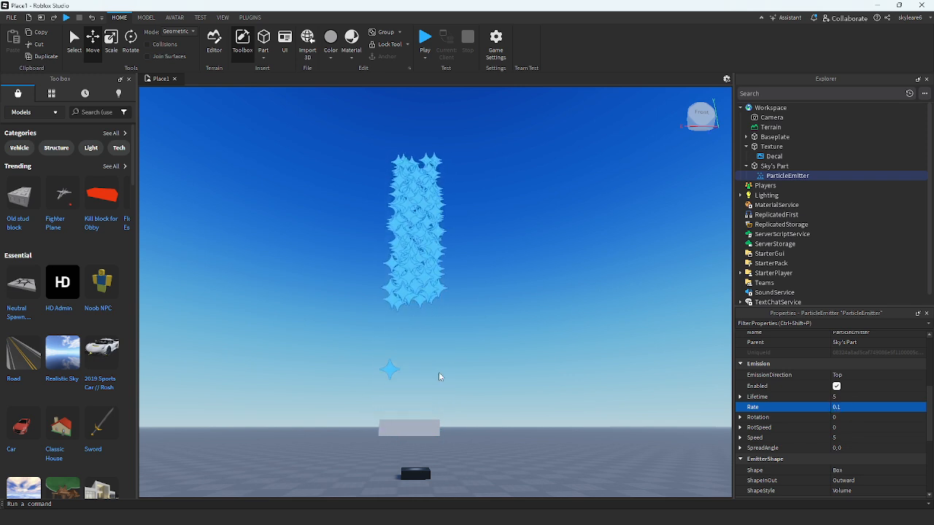
mouse_move(440, 376)
right_mouse_down()
mouse_move(452, 379)
mouse_move(448, 366)
right_mouse_up()
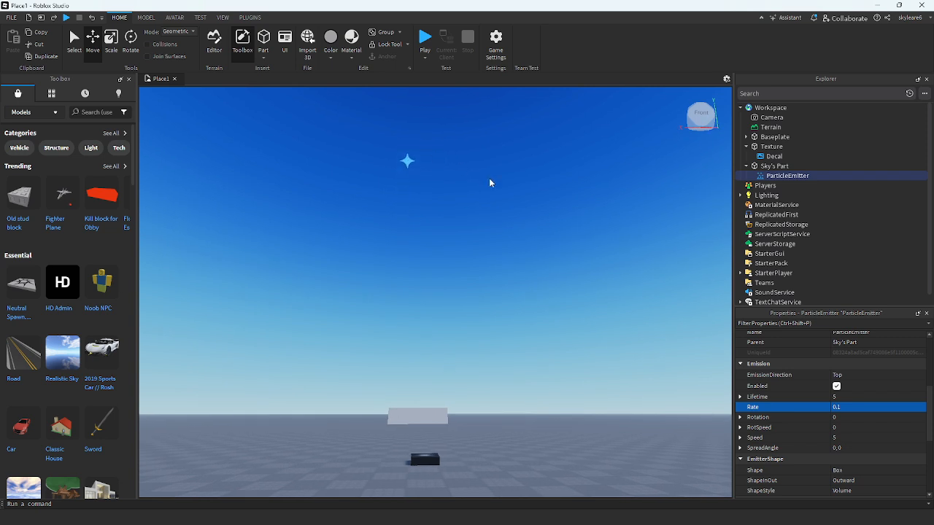
right_click_drag(489, 179, 511, 188)
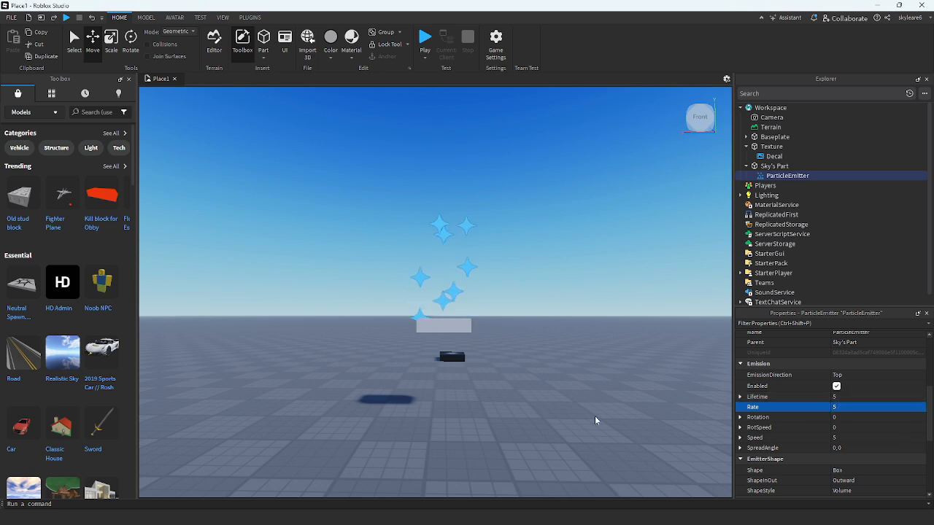
- Set the ParticleEmitter's Rate to 5 and view the rising stars close to the block
right_click_drag(596, 420, 596, 420)
scroll(596, 420, "up", 4)
scroll(596, 420, "down", 3)
scroll(638, 442, "up", 2)
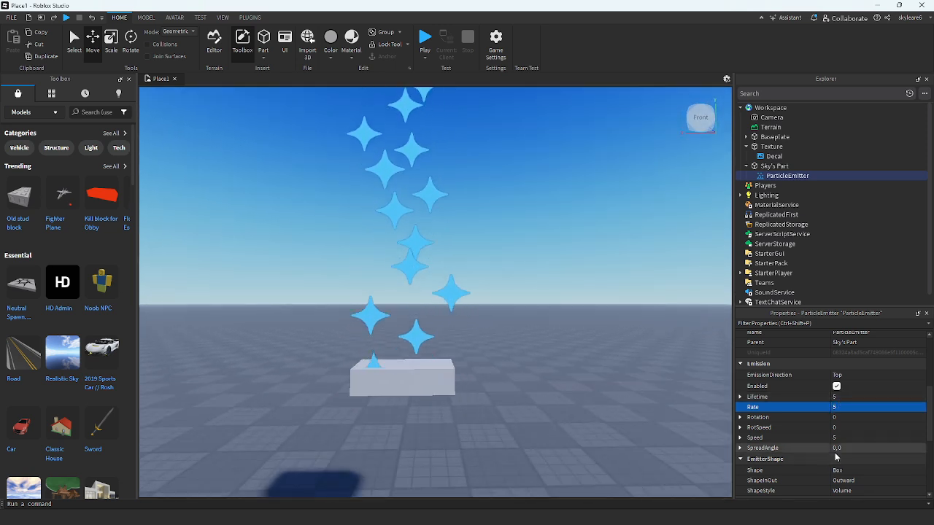
- Try a Max of 10 in the ParticleEmitter's expanded Lifetime range, and restore Lifetime to 5
left_click(835, 417)
left_click(739, 418)
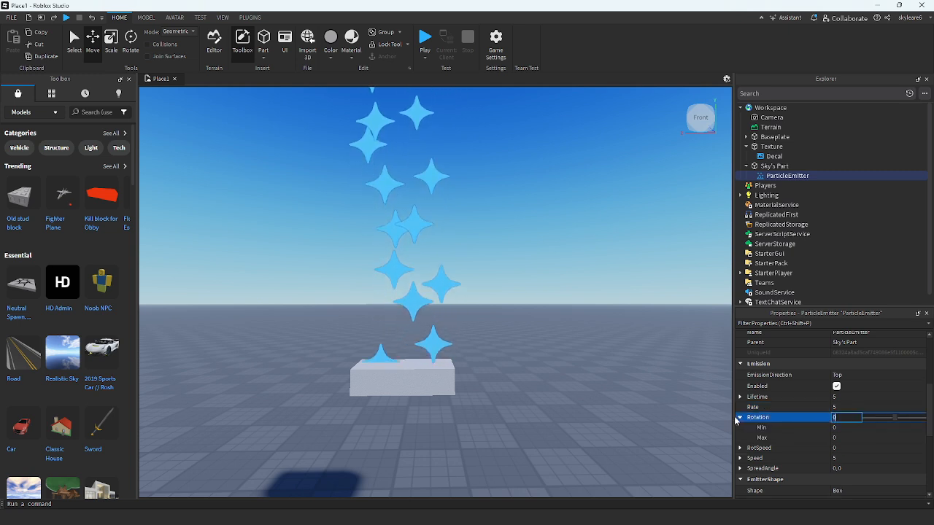
left_click(739, 417)
left_click(740, 397)
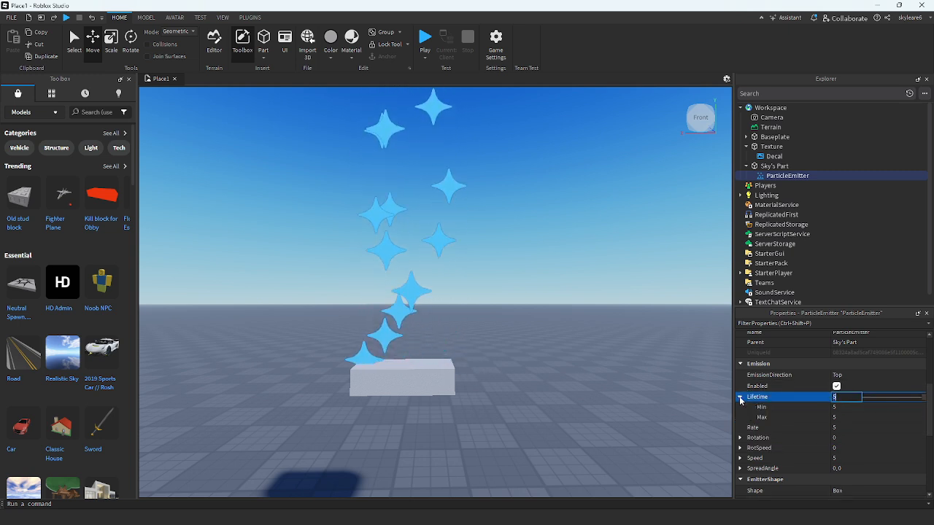
left_click(843, 419)
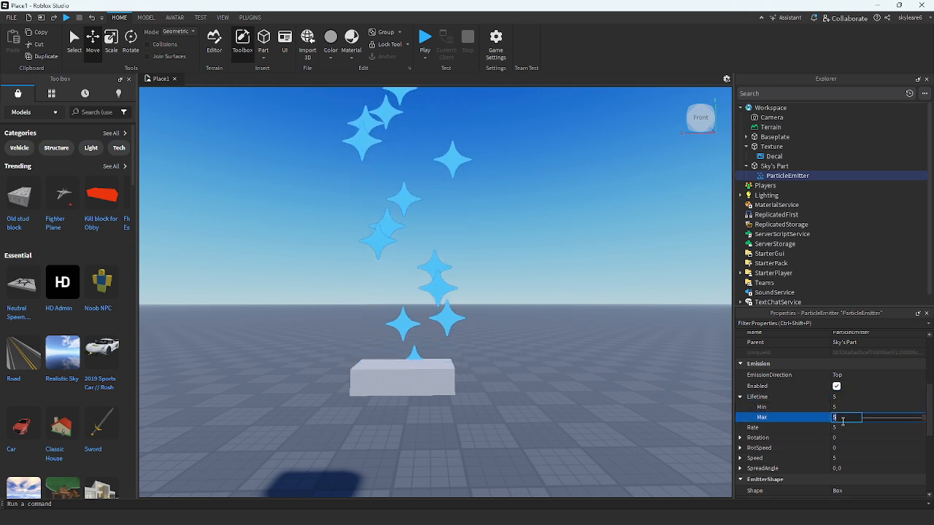
left_click(844, 397)
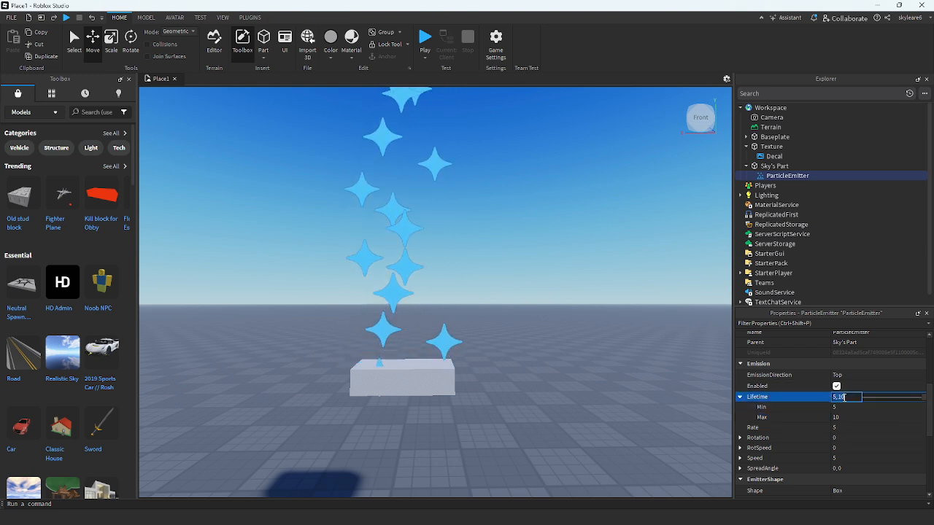
left_click(740, 398)
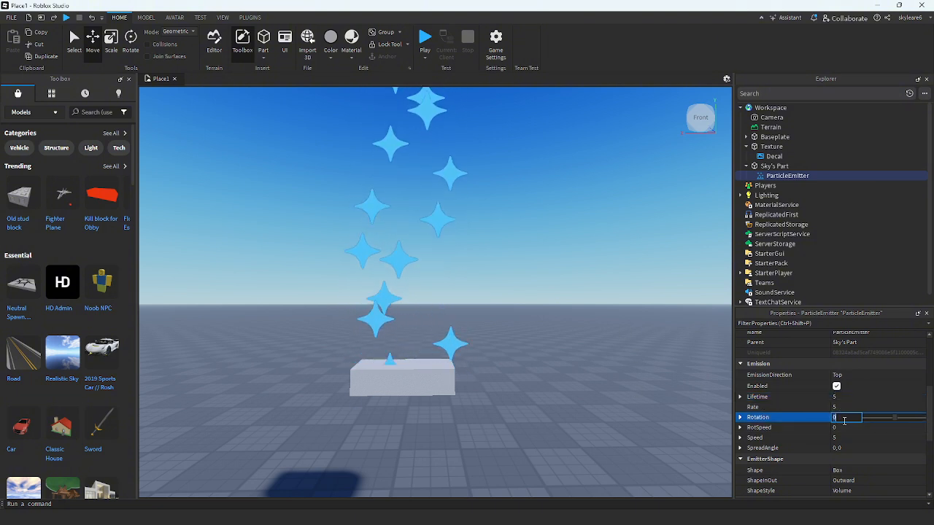
- Try ParticleEmitter Rotation values of 20 and -30, 120 to compare how the stars tilt, and restore Rotation to 0
right_click_drag(655, 388, 646, 382)
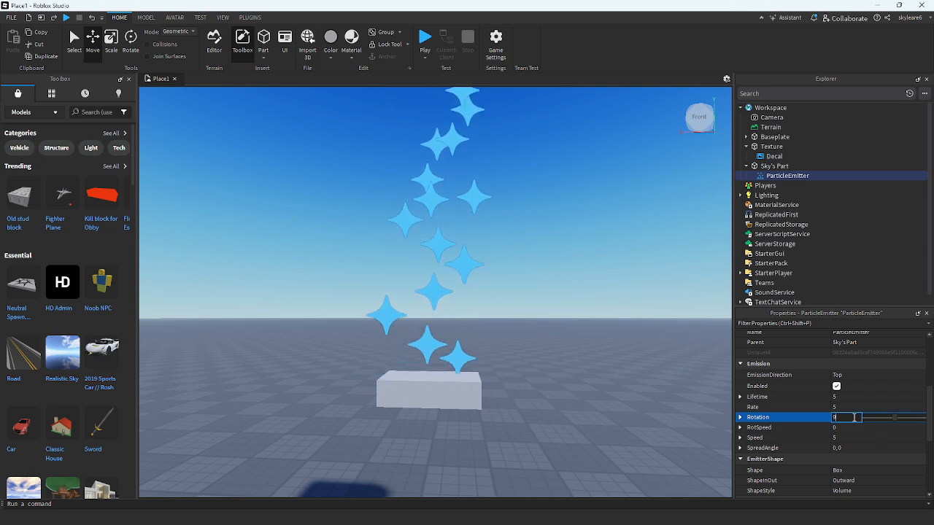
key("Return")
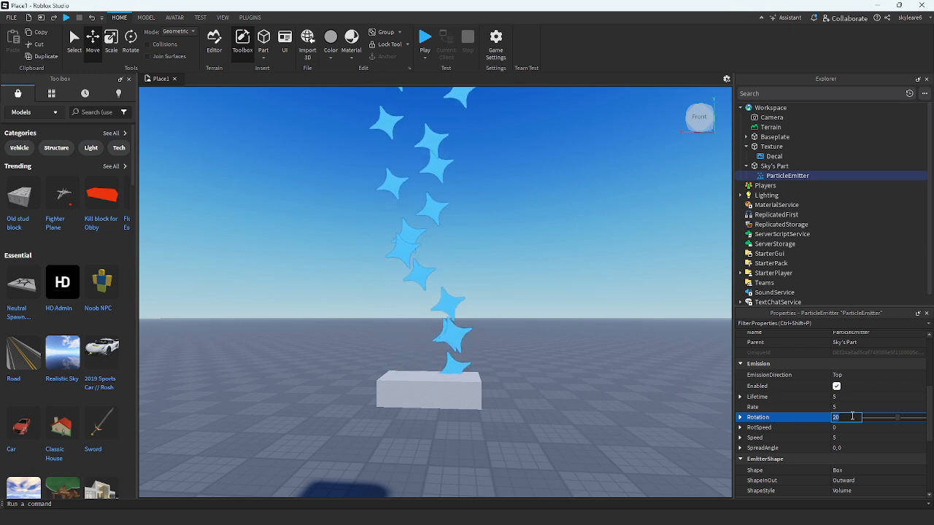
type("0, 1")
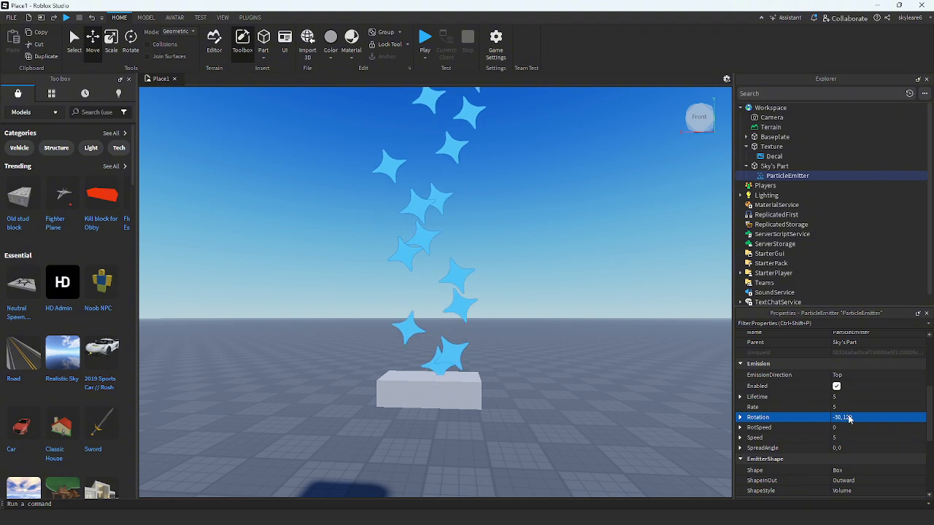
right_click_drag(560, 400, 490, 415)
scroll(490, 415, "down", 2)
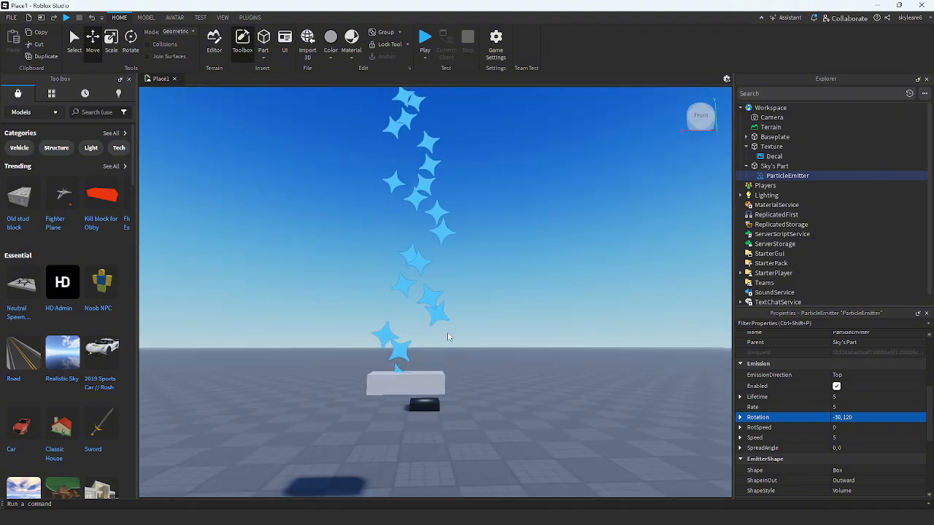
right_click_drag(448, 337, 418, 340)
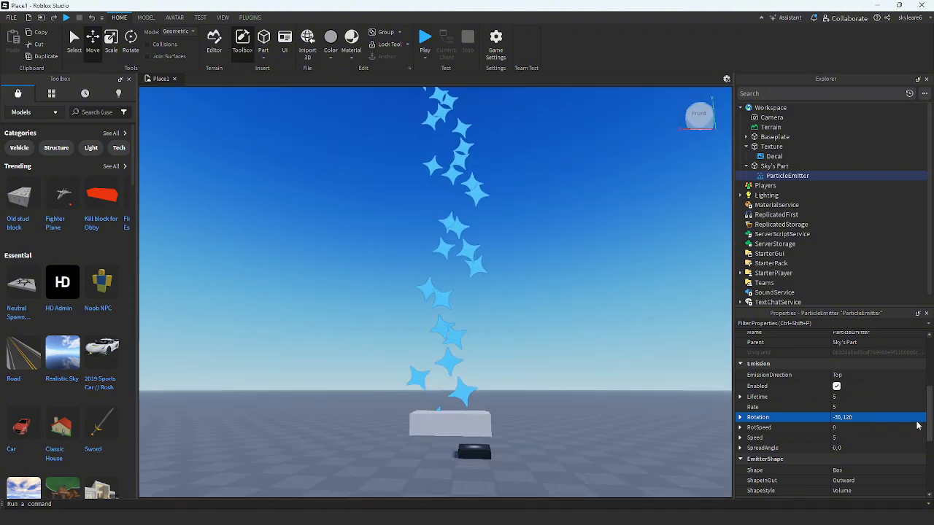
type("0")
- Try ParticleEmitter RotSpeed values of 5 and 0, 360 to compare how the stars spin, and restore RotSpeed to 0
left_click(845, 428)
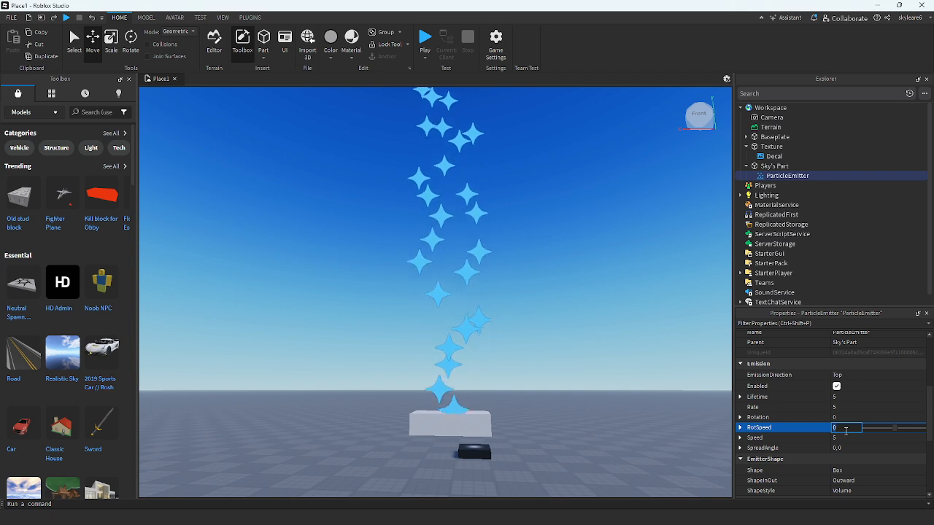
key("Return")
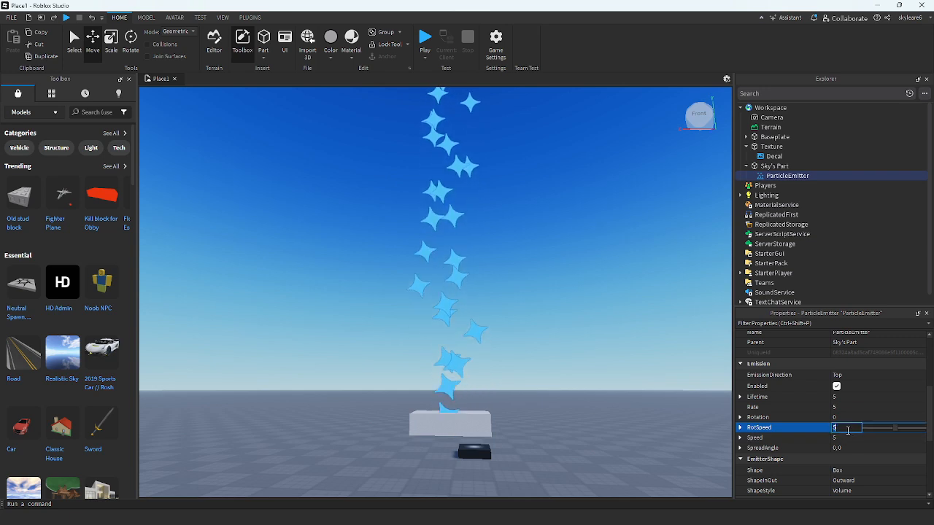
type("60")
key("Return")
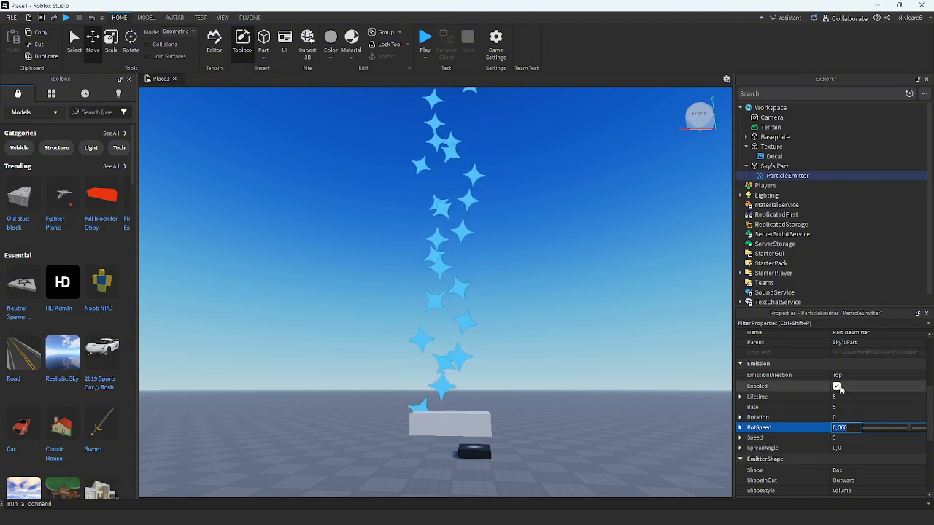
key("Return")
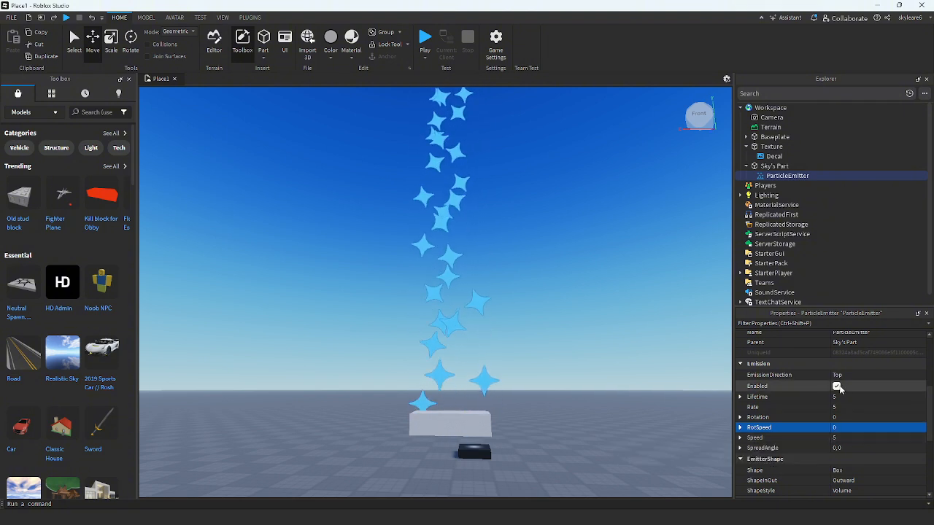
- Set the ParticleEmitter's Speed to 0 and view the stars at the block up close
right_click_drag(474, 367, 473, 367)
scroll(474, 367, "up", 3)
scroll(474, 367, "down", 5)
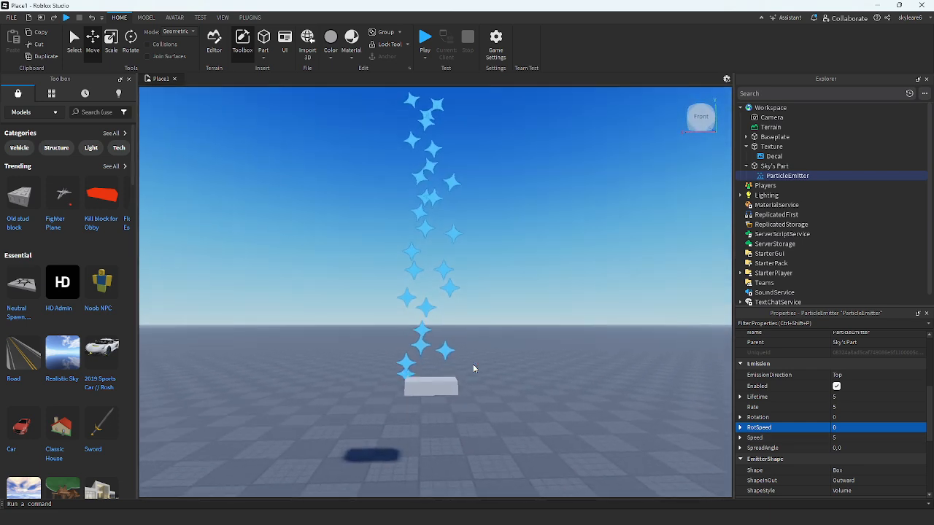
left_click(837, 438)
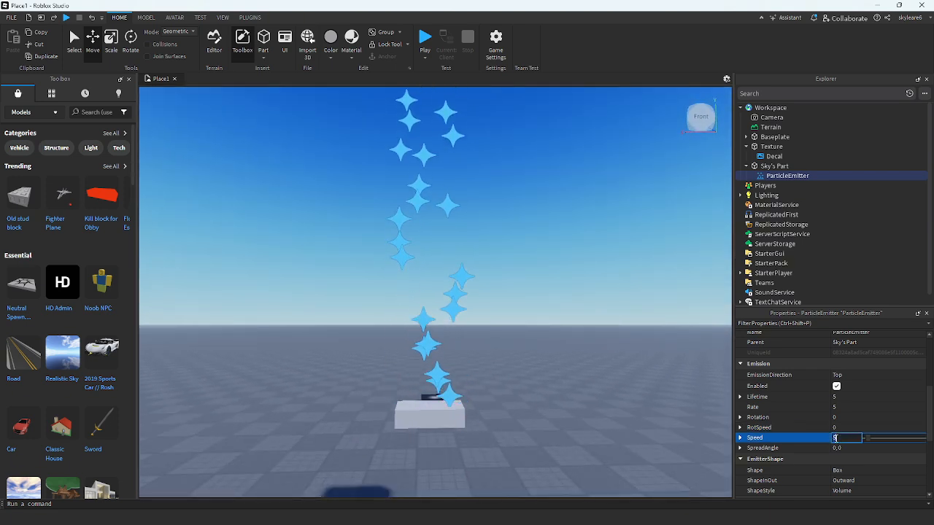
right_click_drag(668, 435, 659, 432)
scroll(659, 432, "up", 5)
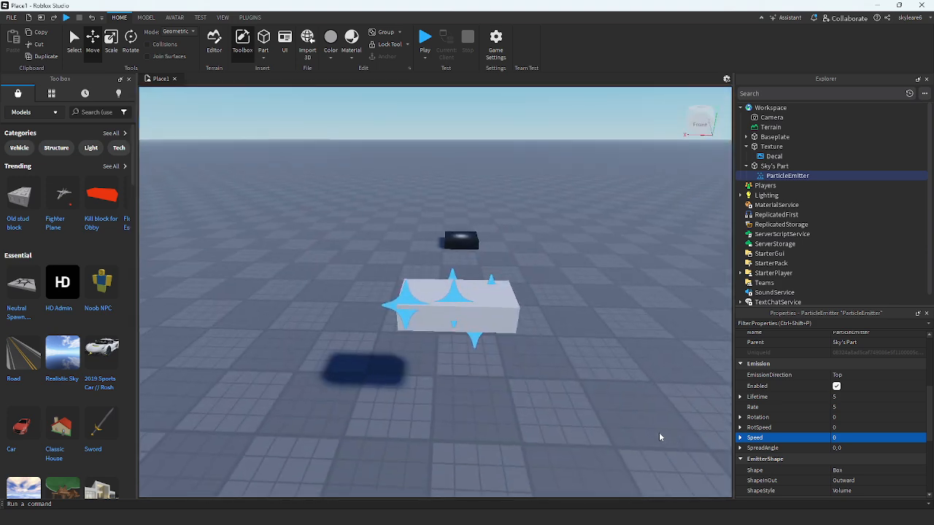
- Set the ParticleEmitter's Speed to 1
scroll(446, 280, "up", 5)
scroll(546, 417, "down", 15)
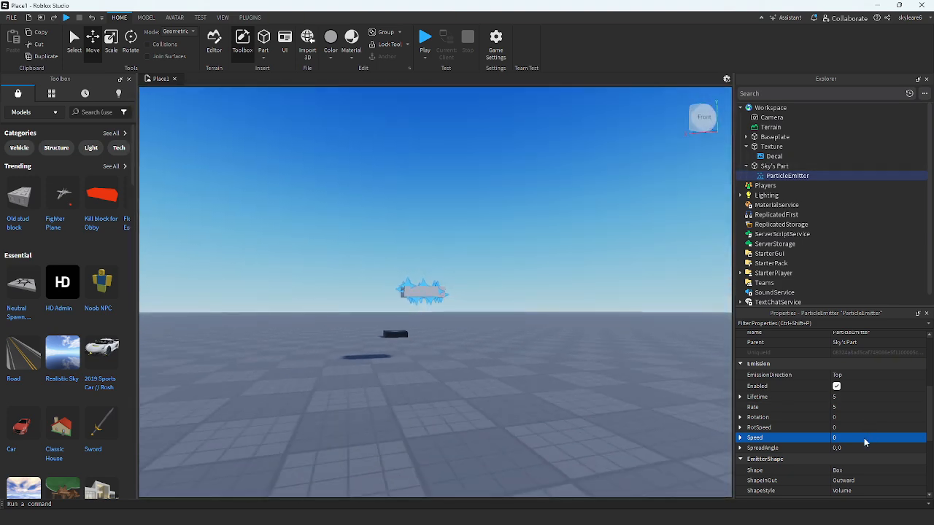
left_click(866, 439)
type("1")
key("Return")
scroll(527, 351, "up", 3)
right_click_drag(527, 351, 527, 351)
scroll(527, 351, "up", 3)
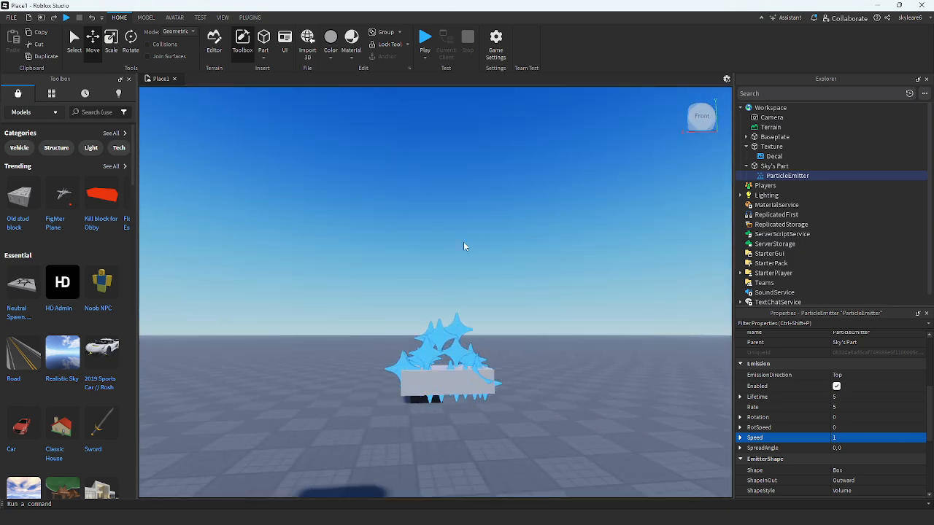
- Examine how the particles rise from the white part, from close up and from farther away
scroll(597, 434, "up", 5)
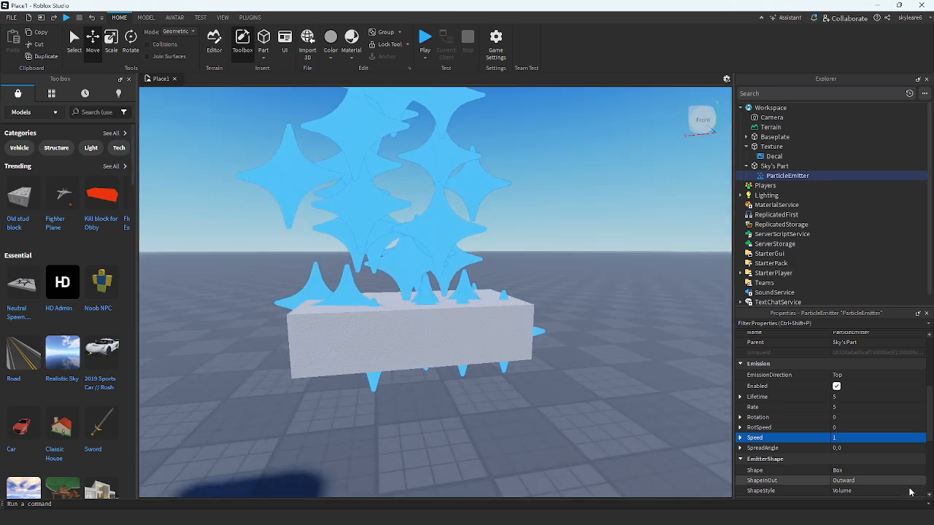
scroll(866, 467, "up", 2)
scroll(859, 376, "down", 3)
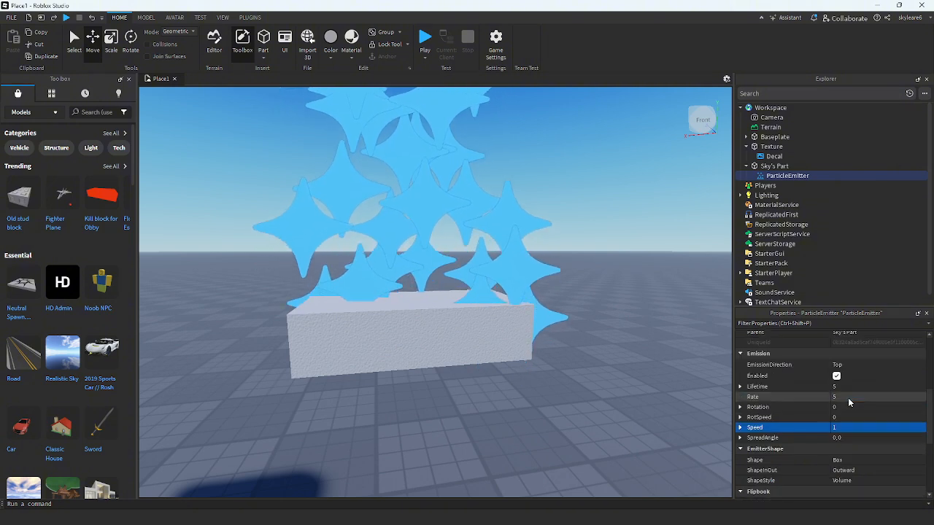
right_click_drag(540, 359, 555, 371)
right_click_drag(504, 299, 503, 292)
scroll(484, 338, "down", 3)
scroll(355, 277, "up", 5)
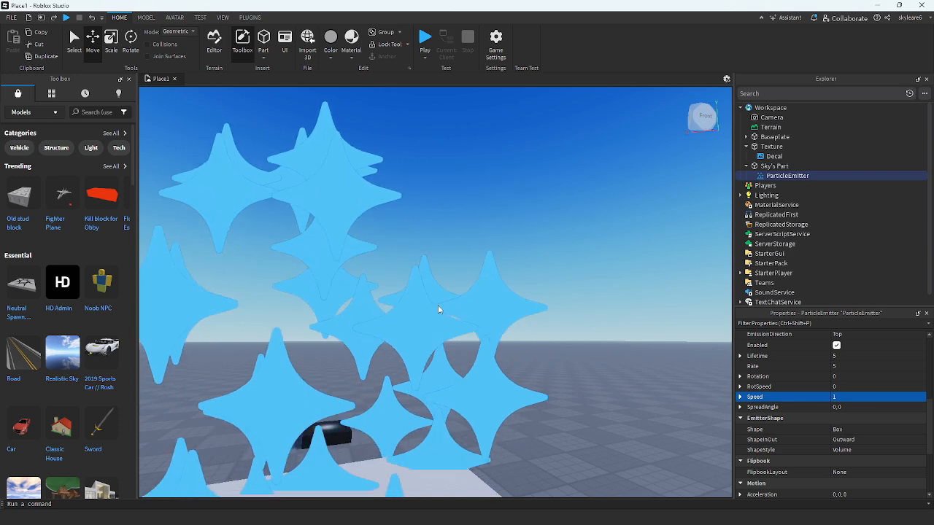
scroll(474, 215, "down", 5)
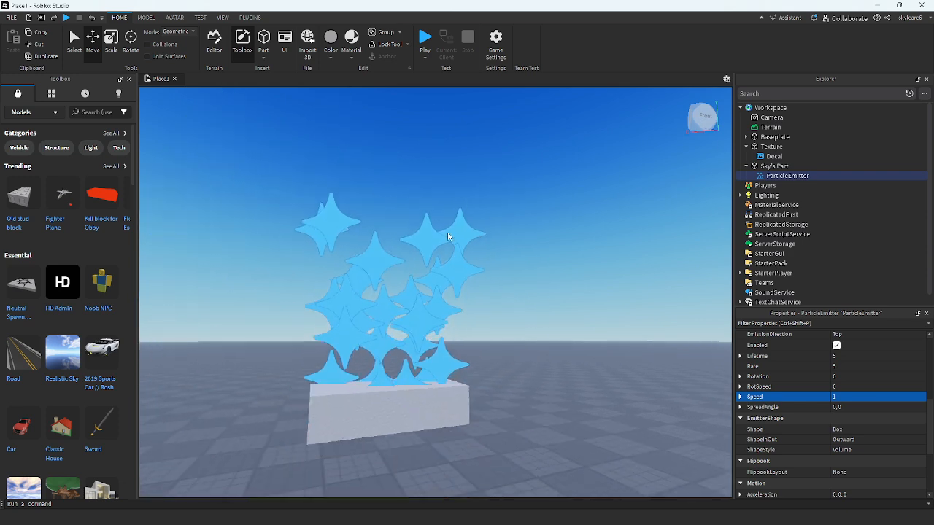
- Preview red (255, 0, 4) as the ParticleEmitter's color and cancel the change
scroll(817, 413, "up", 5)
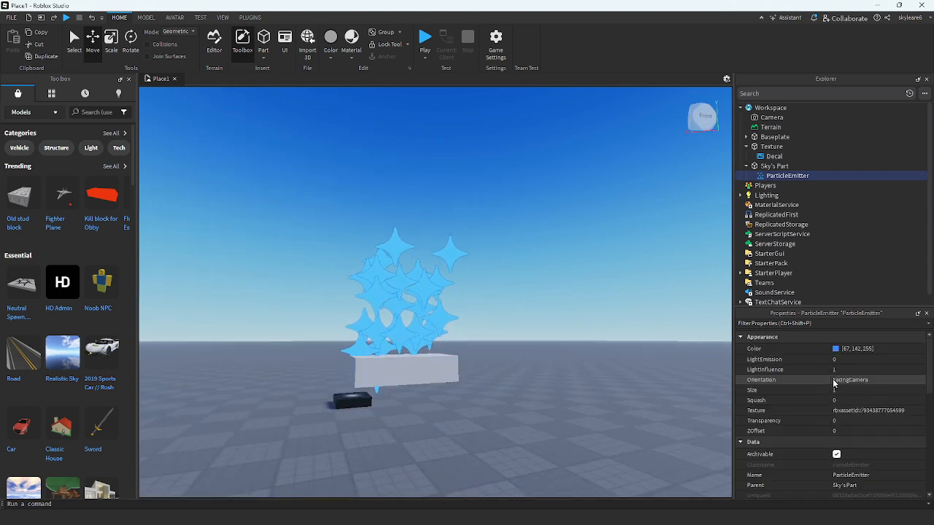
left_click(837, 350)
left_click(836, 350)
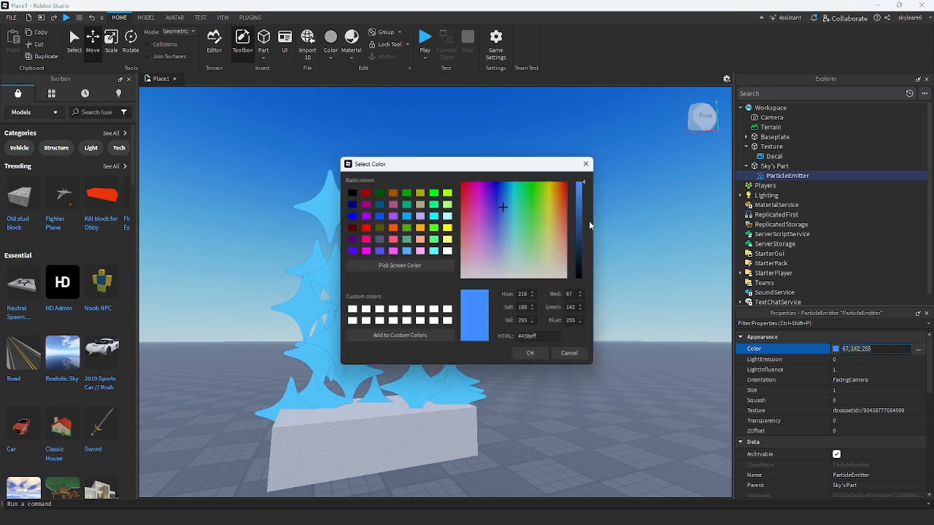
left_click_drag(494, 172, 660, 358)
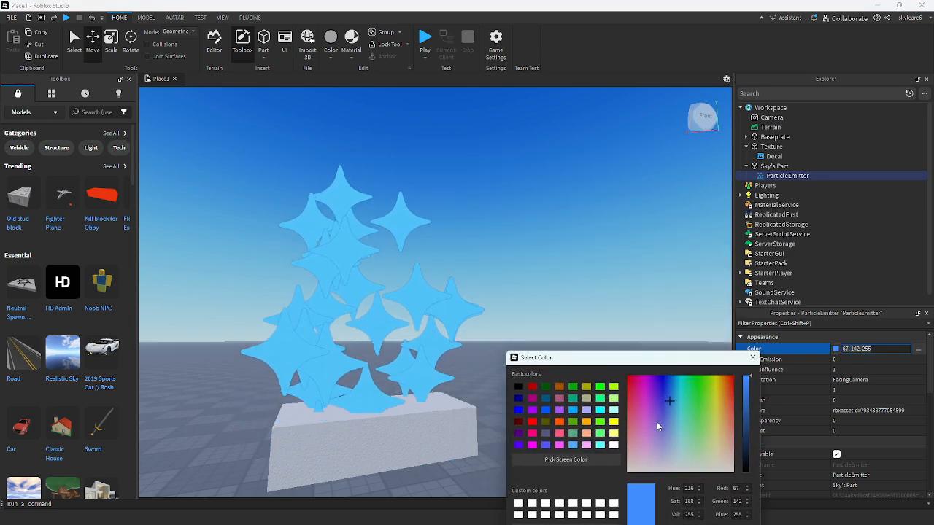
left_click_drag(658, 423, 383, 210)
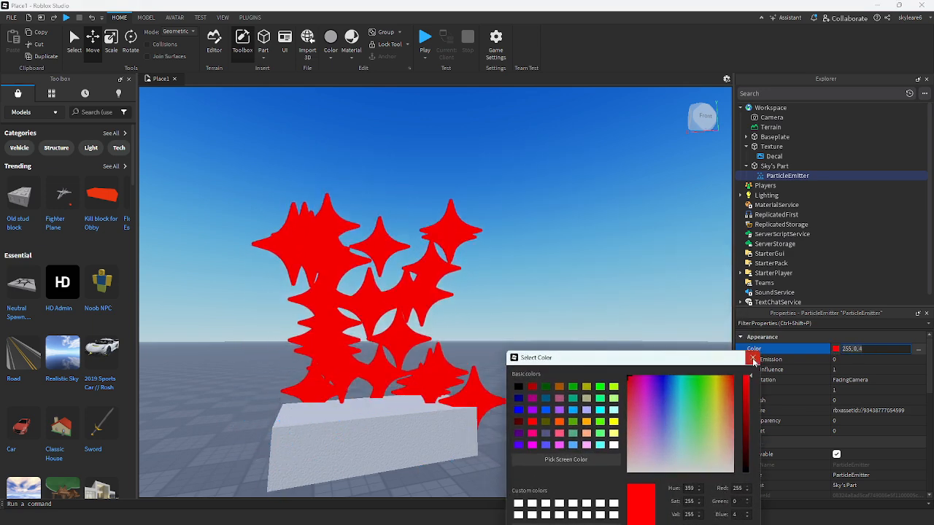
key("Escape")
- Set the ParticleEmitter's Speed to 10 and check the height of the particle stream
scroll(622, 365, "down", 5)
scroll(617, 357, "up", 5)
right_click_drag(616, 355, 617, 356)
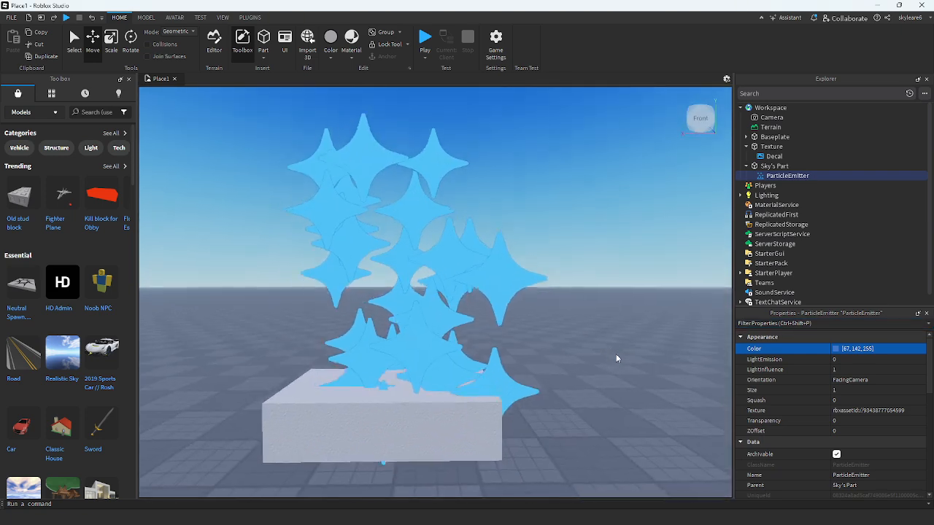
scroll(616, 356, "down", 3)
scroll(866, 450, "down", 5)
scroll(865, 438, "up", 1)
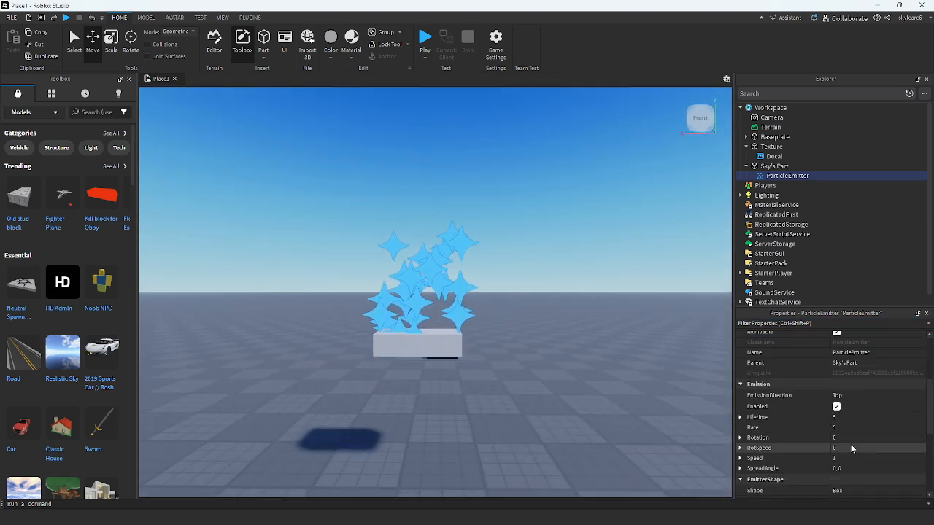
left_click(844, 457)
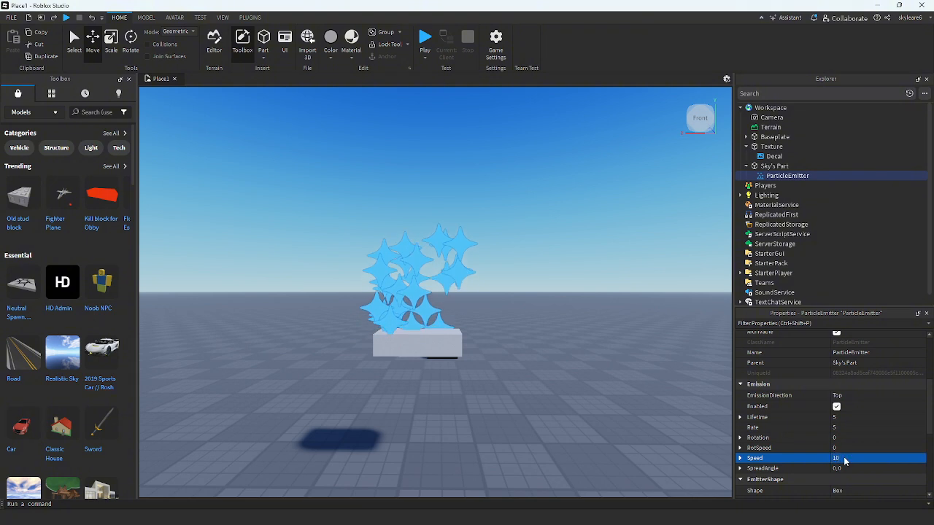
right_click_drag(417, 282, 417, 279)
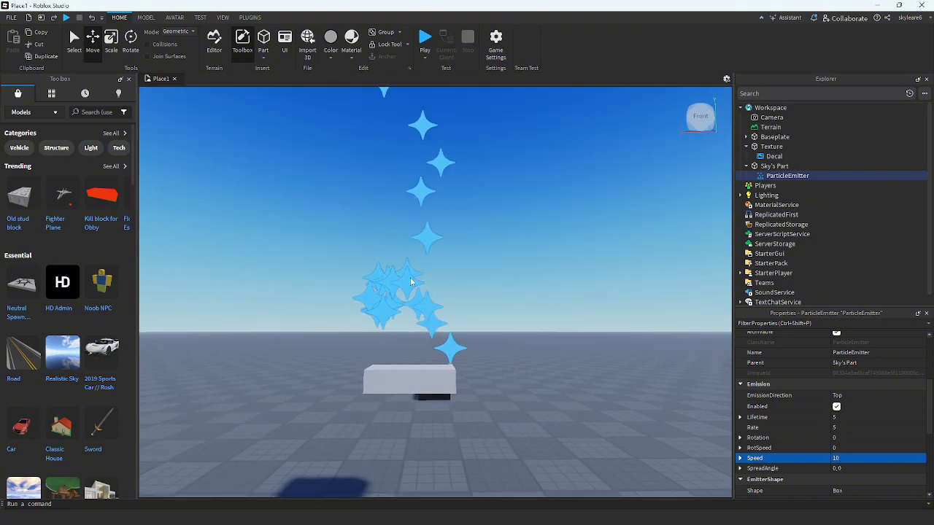
right_click_drag(524, 349, 525, 346)
scroll(525, 346, "down", 4)
right_click_drag(372, 306, 466, 262)
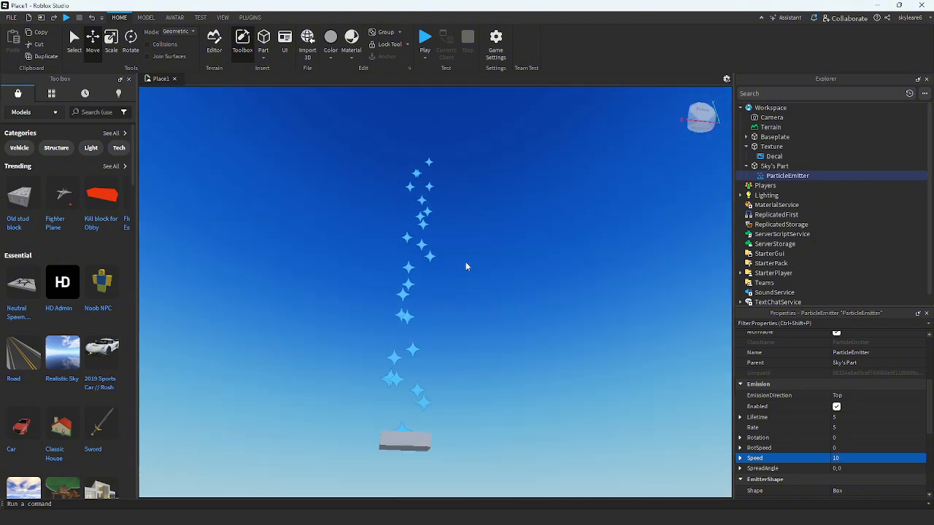
- Set the ParticleEmitter's Speed to 100 and look up along the particle stream
left_click(847, 458)
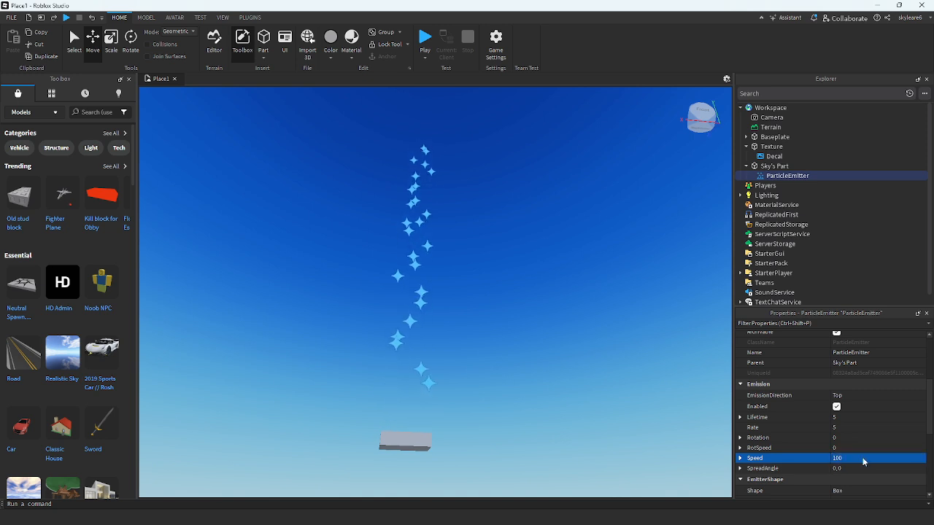
right_click_drag(412, 376, 402, 325)
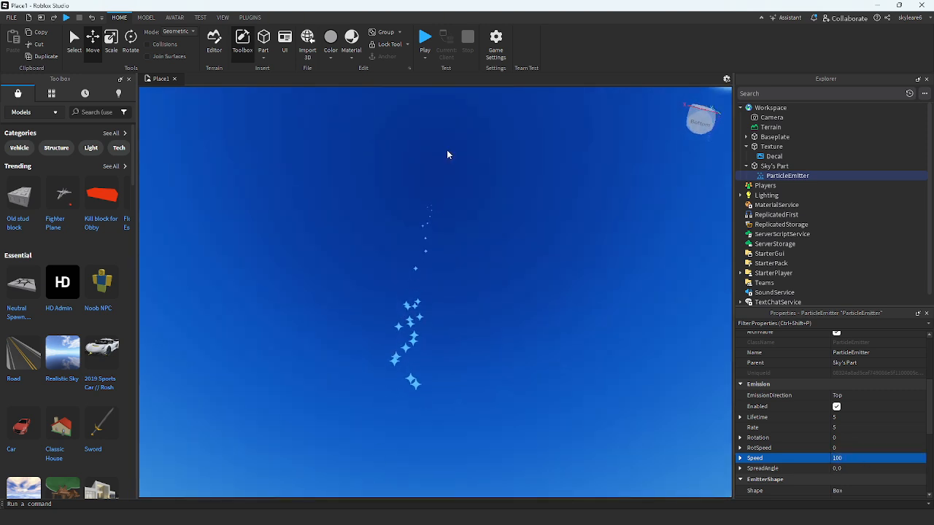
- Set the ParticleEmitter's Speed to 5 and check the stream above the white part
right_click_drag(550, 285, 549, 285)
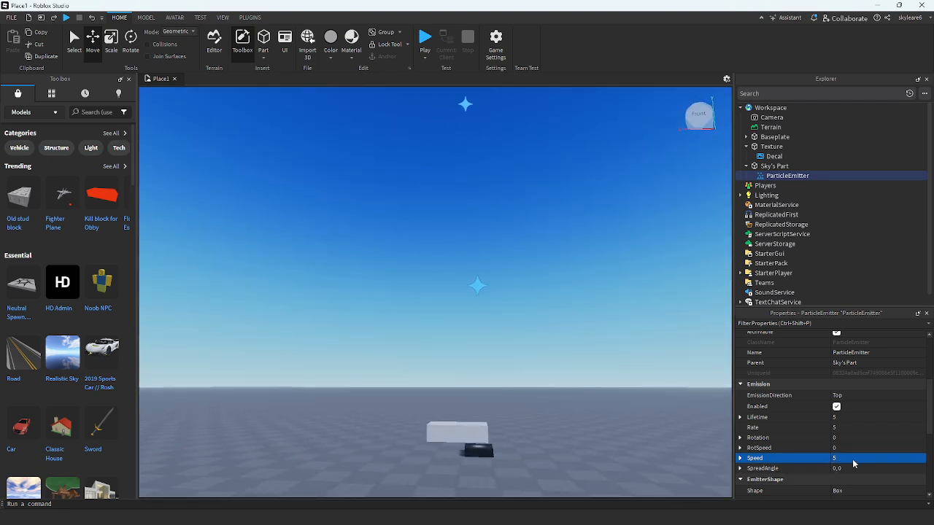
right_click_drag(484, 352, 508, 371)
key("w")
key("a")
key("a")
key("d")
key("s")
key("s")
key("s")
- Try Back as the ParticleEmitter's EmissionDirection and return it to Top
scroll(892, 447, "up", 2)
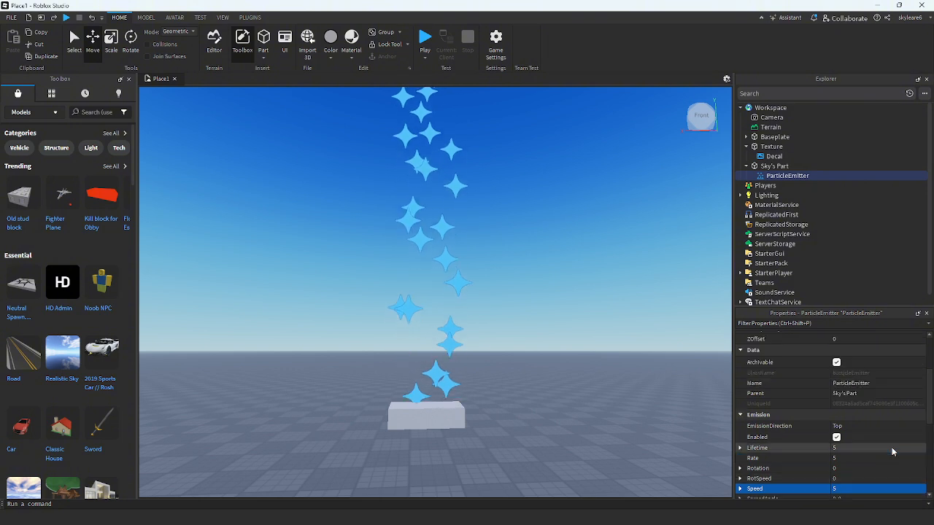
left_click(887, 426)
left_click(857, 438)
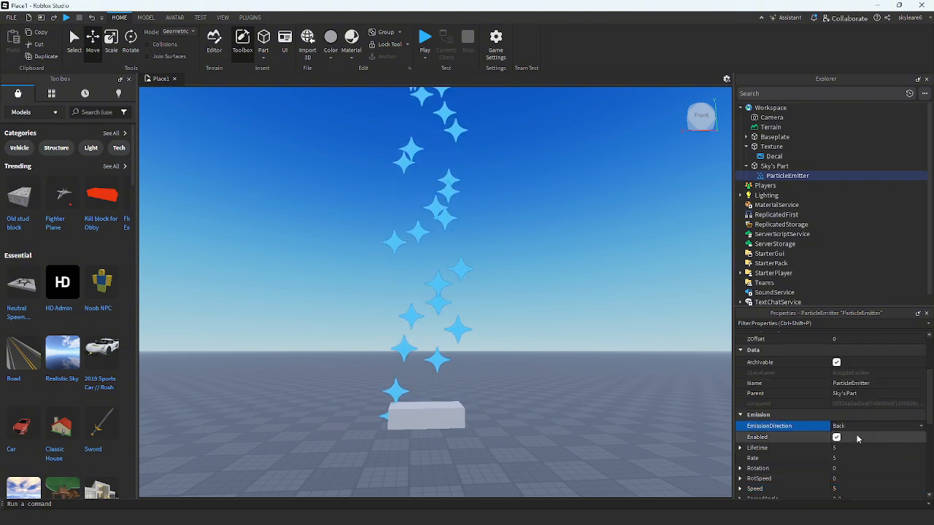
left_click(872, 429)
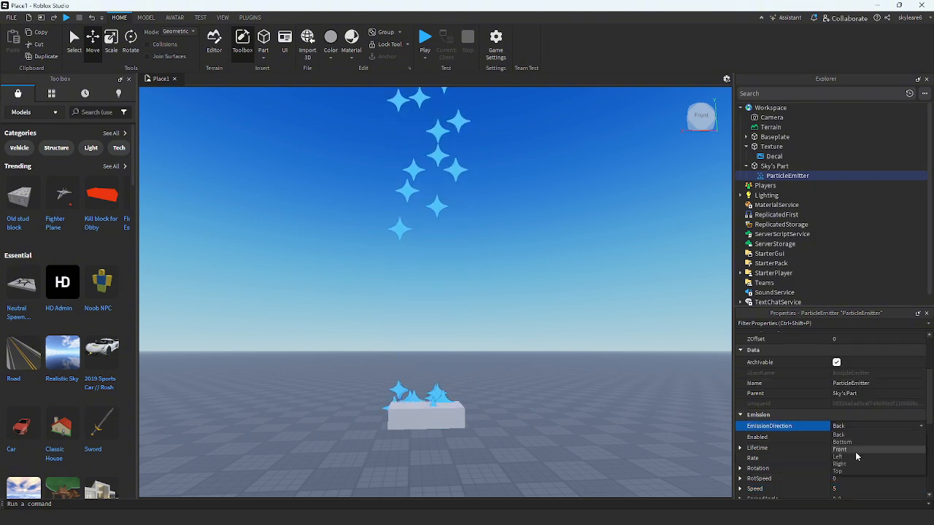
right_click_drag(569, 401, 568, 402)
scroll(568, 401, "up", 2)
scroll(568, 401, "down", 2)
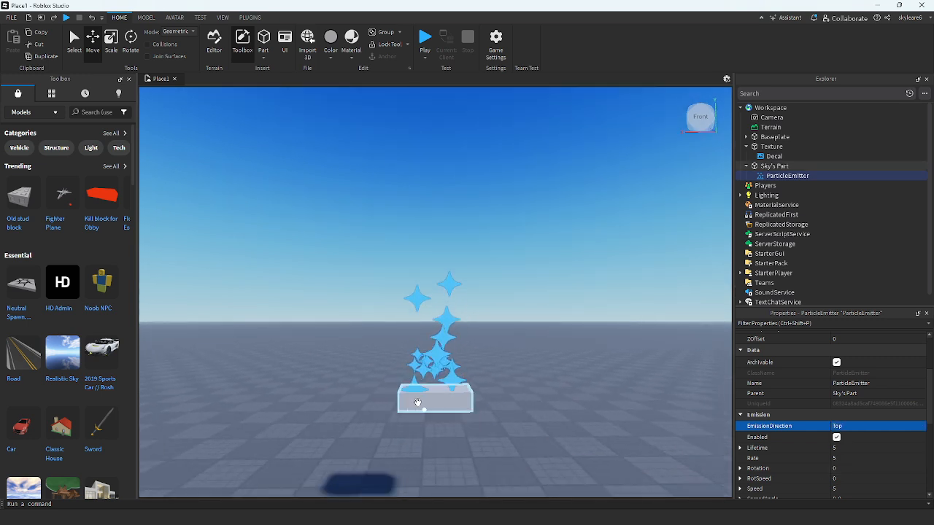
- Set the ParticleEmitter's SpreadAngle to -20, 20 and check how the particles fan out
scroll(467, 292, "down", 2)
scroll(865, 449, "down", 2)
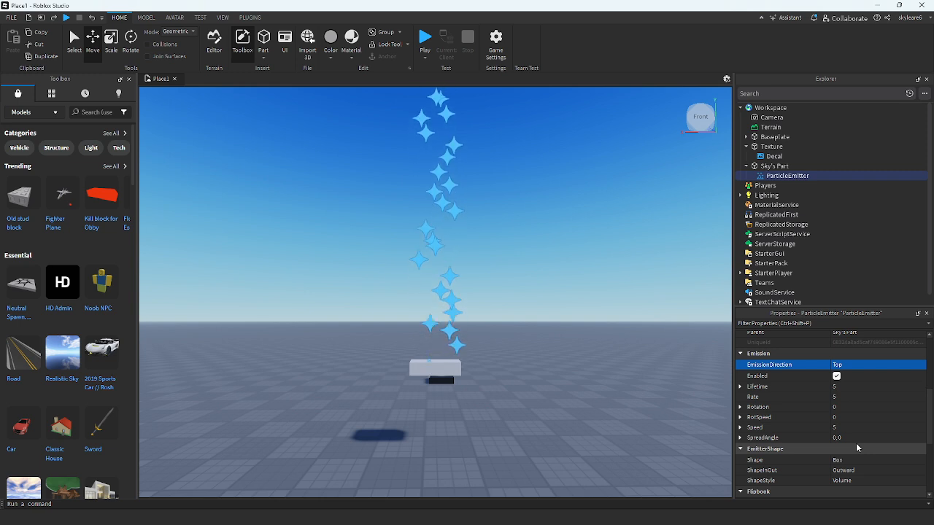
left_click(883, 438)
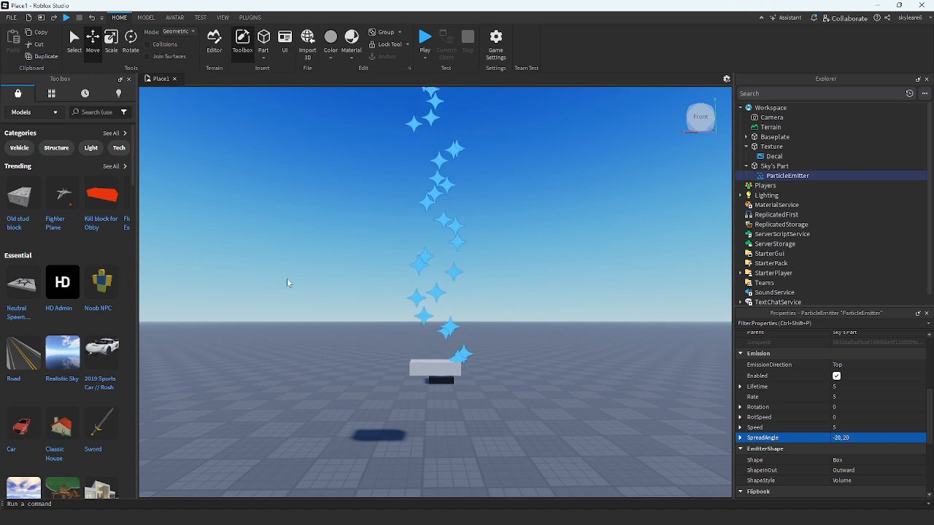
scroll(506, 341, "up", 2)
scroll(452, 374, "down", 4)
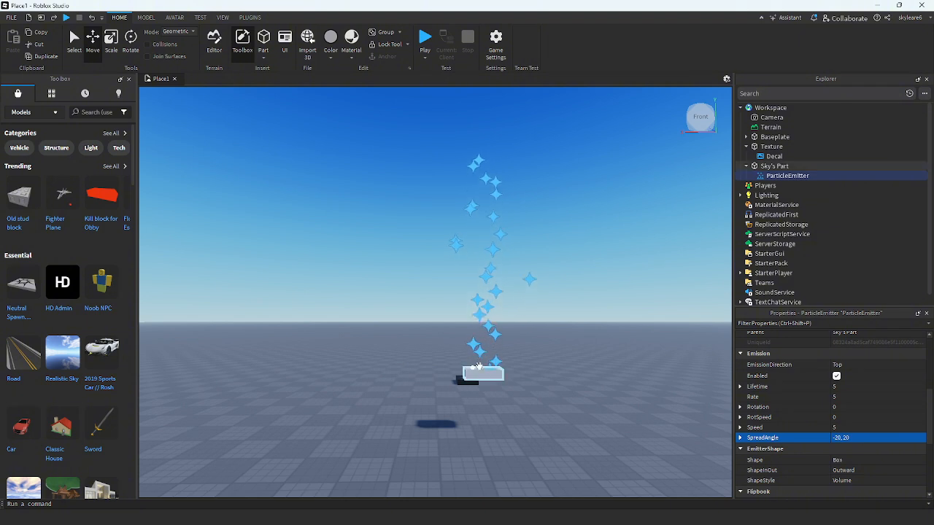
scroll(467, 365, "up", 3)
- Set the ParticleEmitter's SpreadAngle to -45, 45
left_click(850, 438)
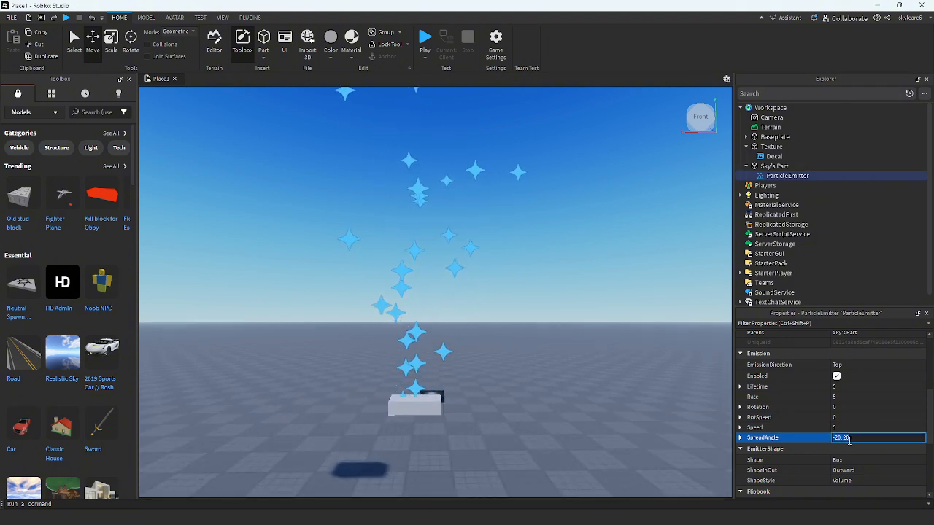
type("-45,4")
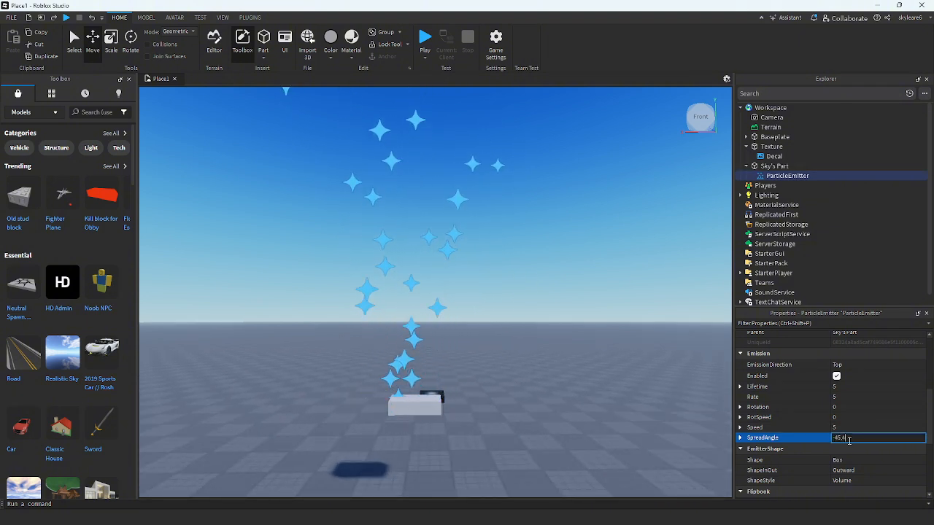
type("5")
key("Return")
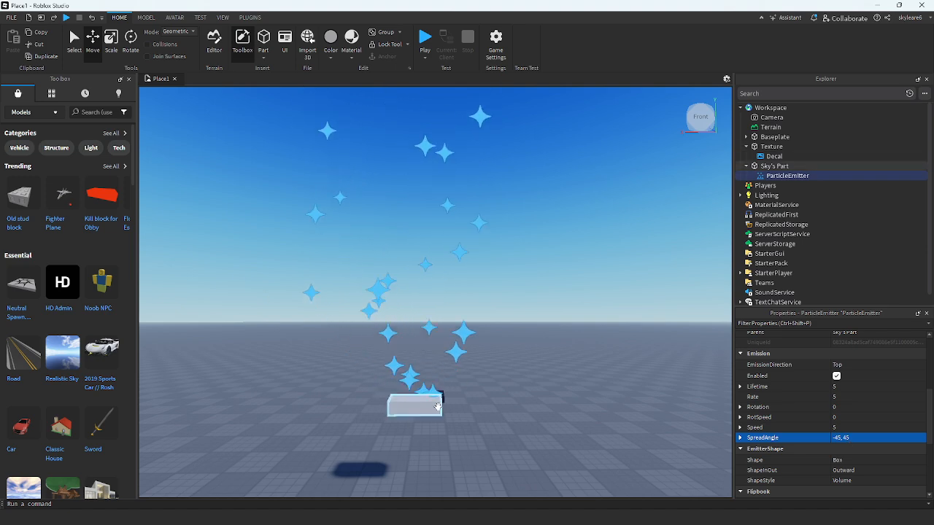
- Examine the spread of the particles around the white part from the front and from the side
right_click_drag(434, 378, 435, 376)
scroll(433, 376, "up", 3)
scroll(435, 376, "down", 3)
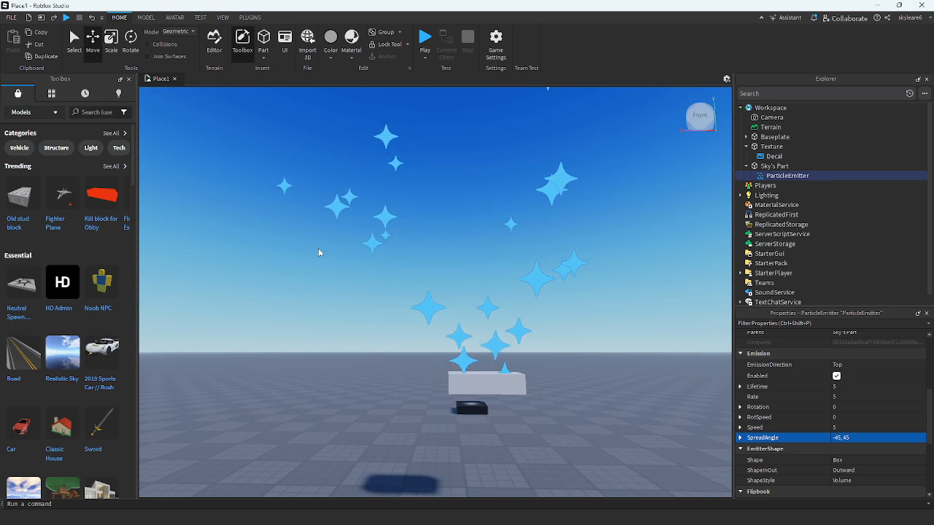
key("d")
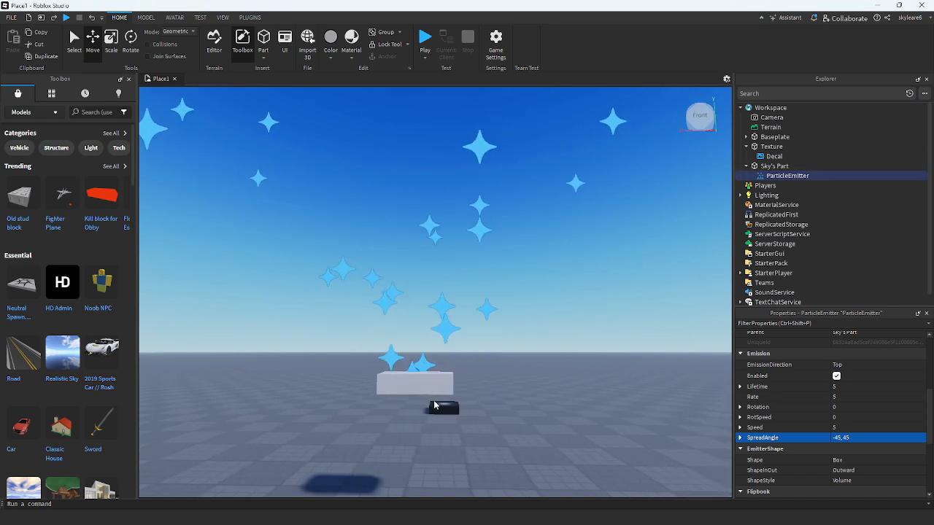
key("d")
right_click_drag(490, 382, 459, 383)
key("s")
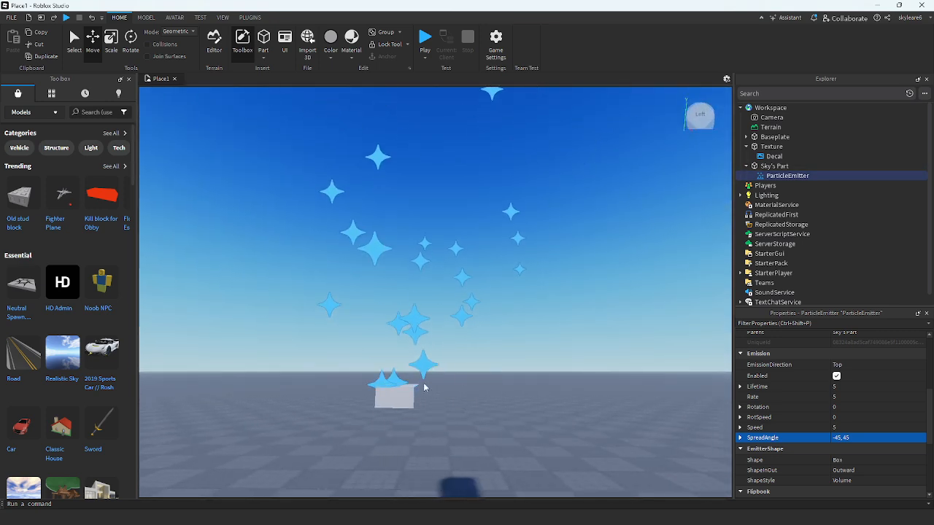
key("w")
right_click_drag(531, 367, 532, 367)
key("s")
right_click_drag(510, 297, 511, 301)
key("s")
key("d")
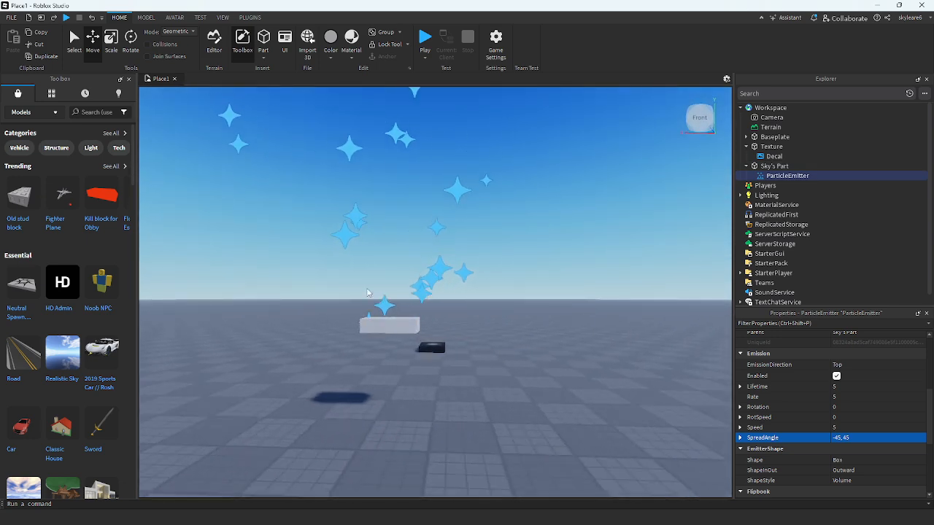
key("a")
key("d")
right_click_drag(429, 312, 429, 313)
key("a")
key("a")
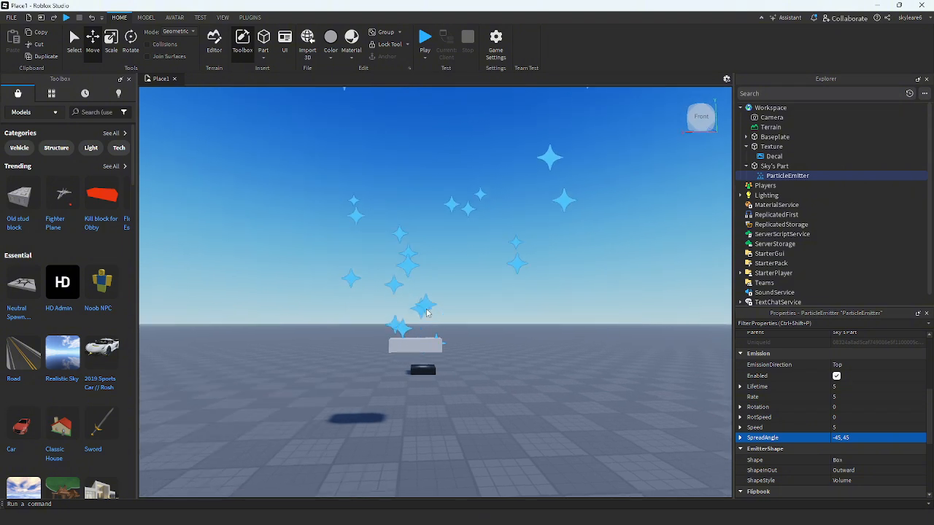
- Set the ParticleEmitter's SpreadAngle to -360, 360
key("s")
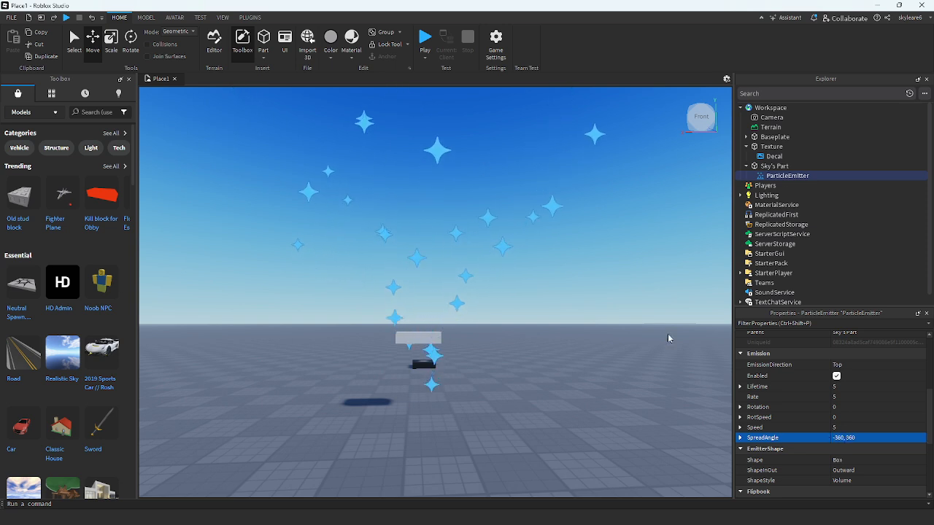
- Set the ParticleEmitter's SpreadAngle to -1000, 1000
left_click(888, 439)
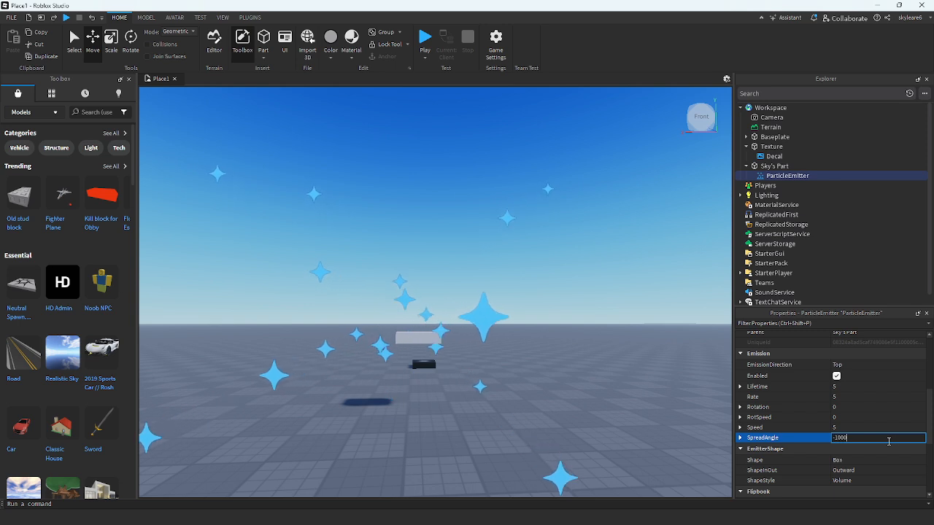
type("-1000, 1000")
key("Return")
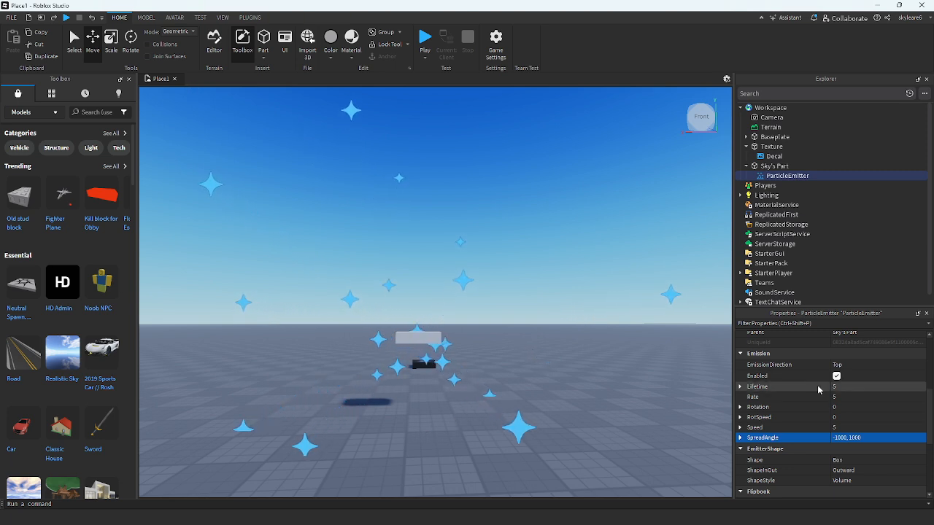
- Reset the ParticleEmitter's SpreadAngle to 0, 0
scroll(818, 390, "down", 3)
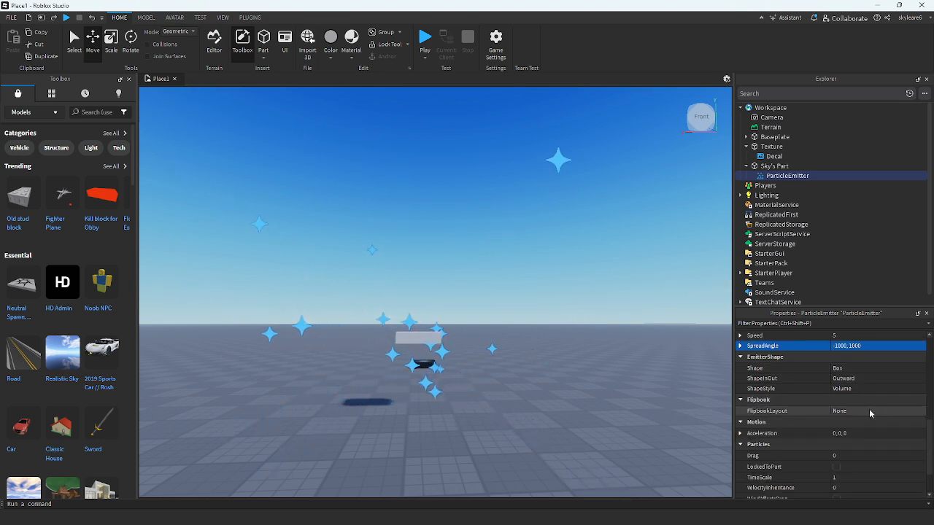
scroll(869, 423, "up", 1)
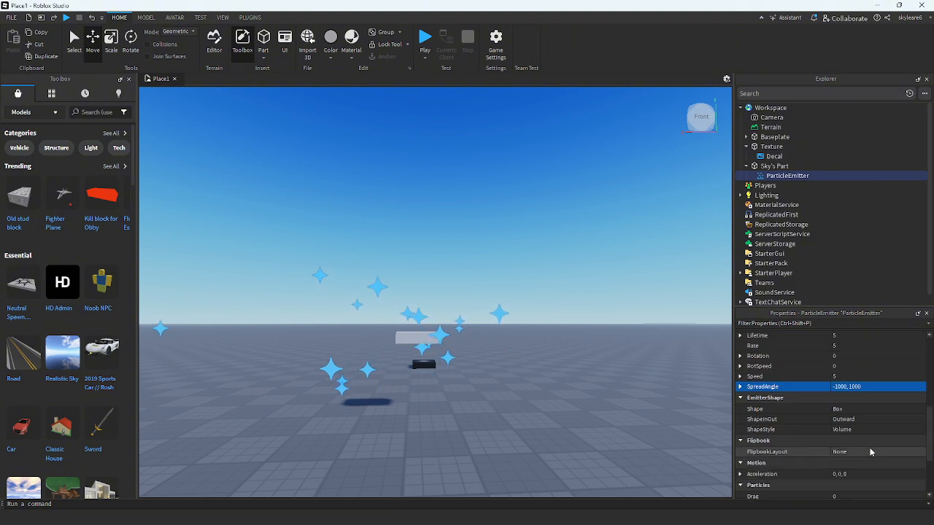
scroll(869, 445, "up", 1)
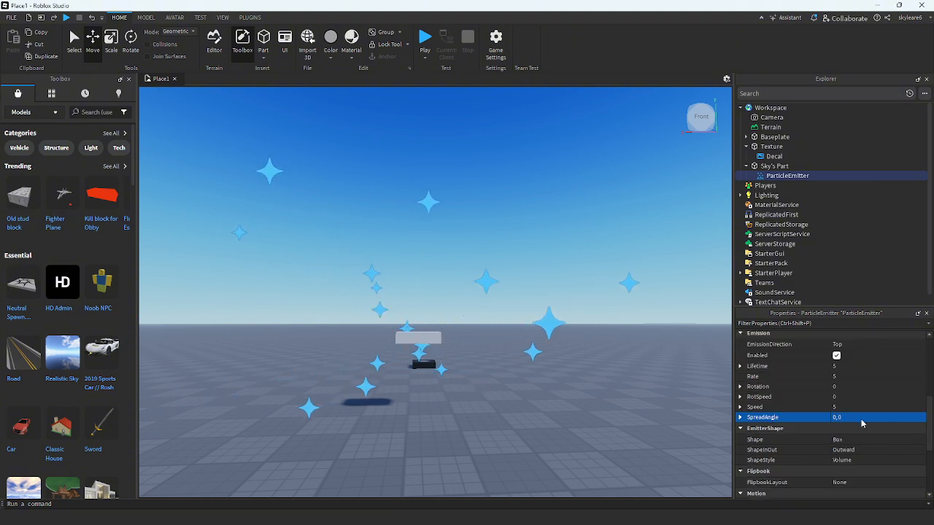
scroll(832, 442, "up", 2)
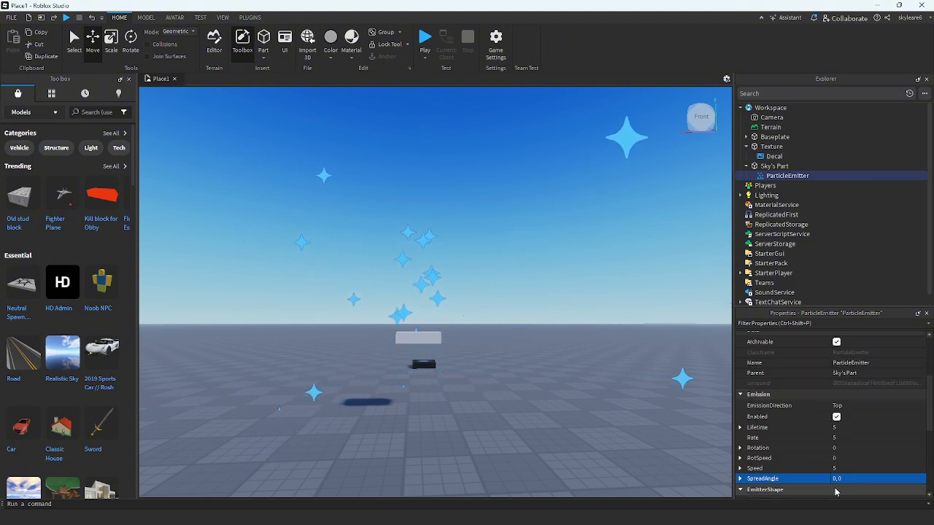
scroll(836, 443, "down", 4)
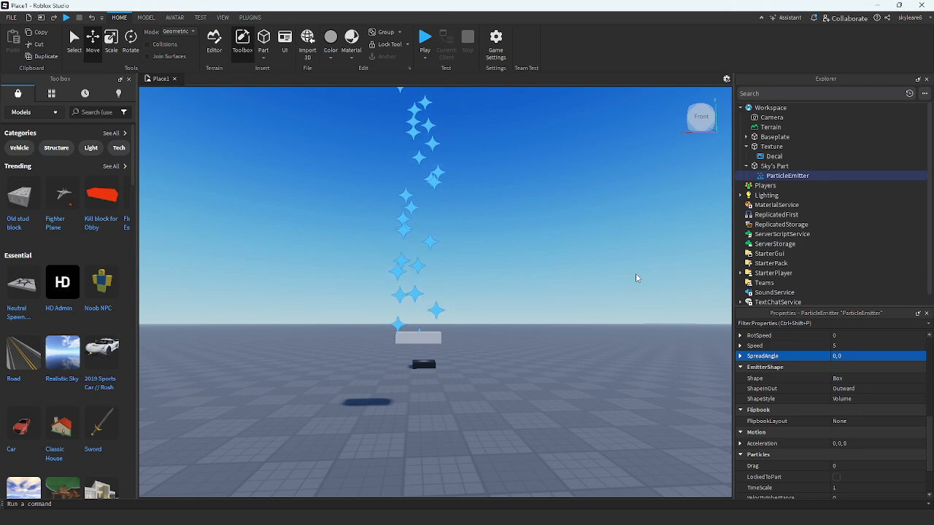
- Examine up close where the particles emerge from the white block
key("w")
right_click_drag(635, 274, 635, 275)
key("s")
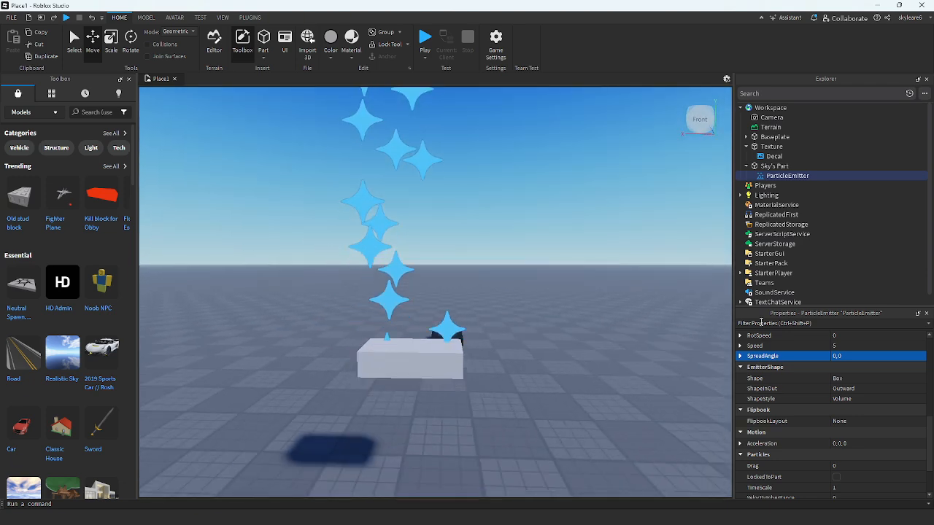
key("w")
key("s")
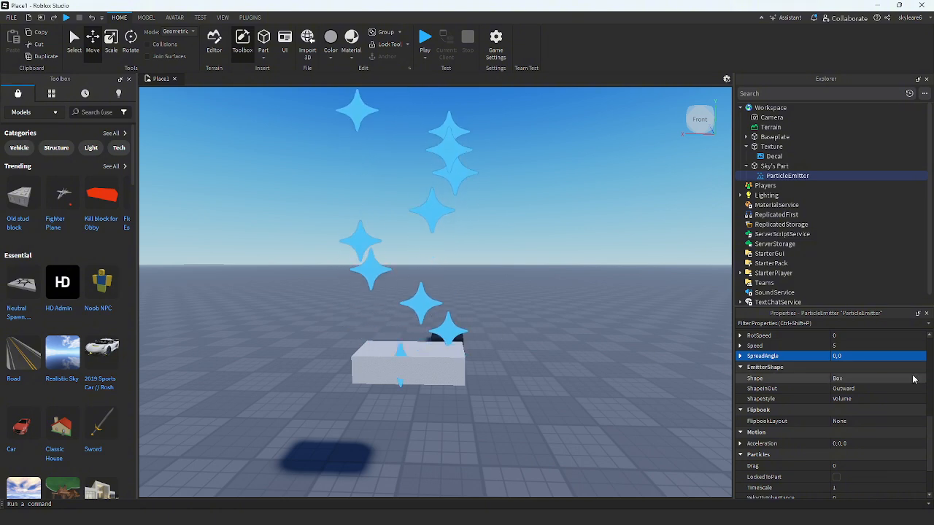
left_click(400, 362)
left_click(691, 341)
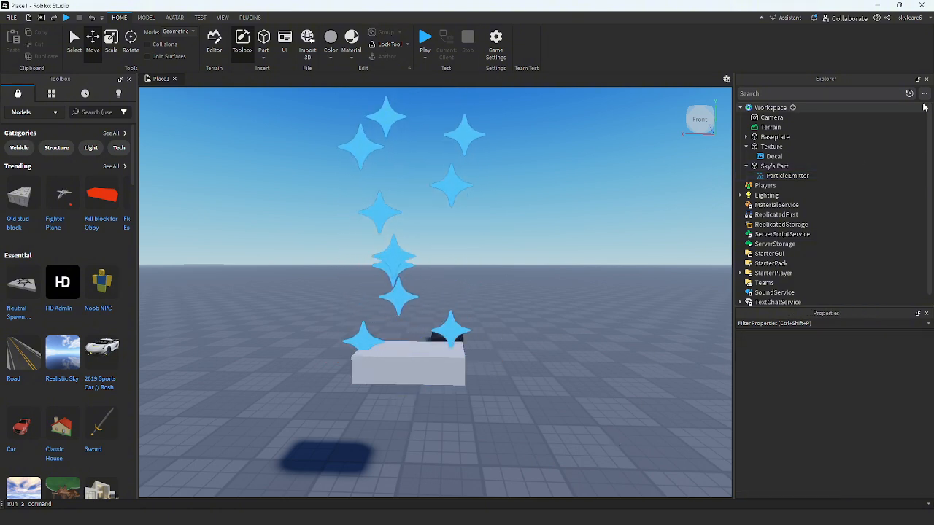
- Look through the options for the ParticleEmitter's Shape property under EmitterShape without changing it
left_click(796, 176)
scroll(851, 393, "down", 10)
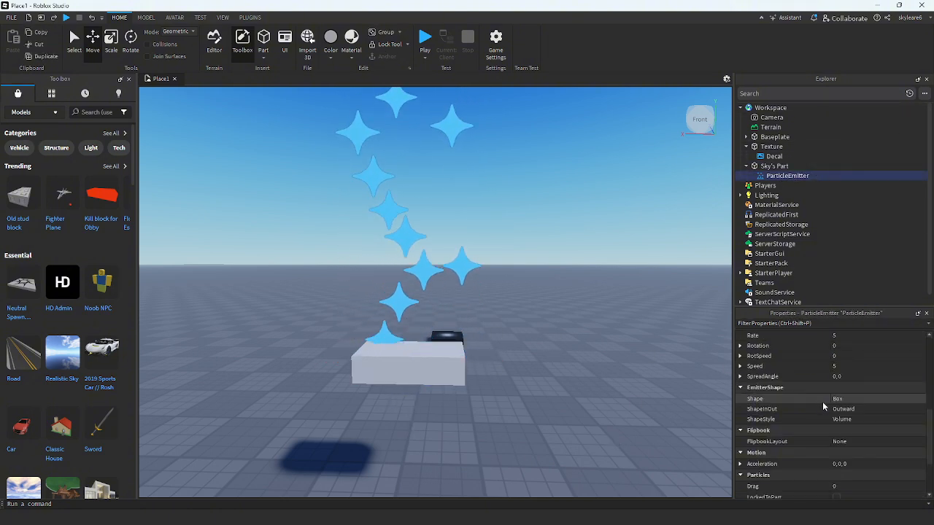
left_click(861, 402)
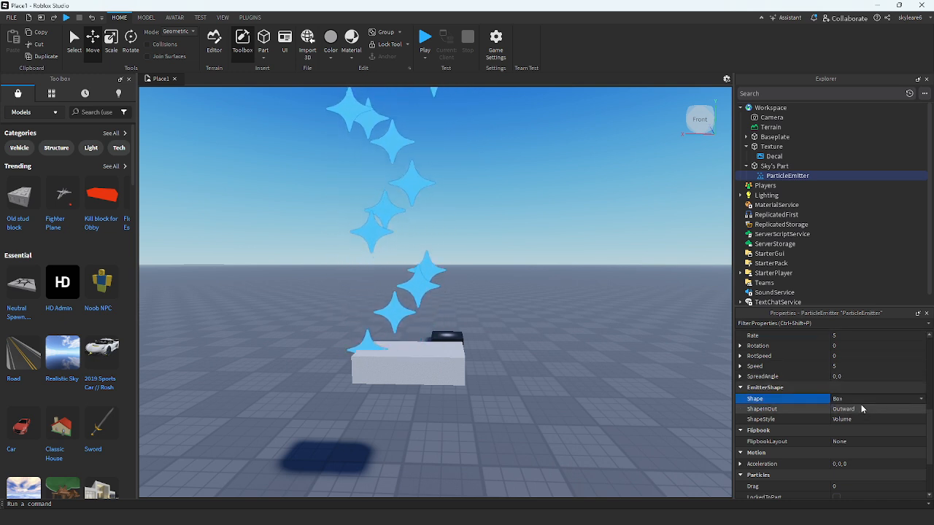
left_click(861, 400)
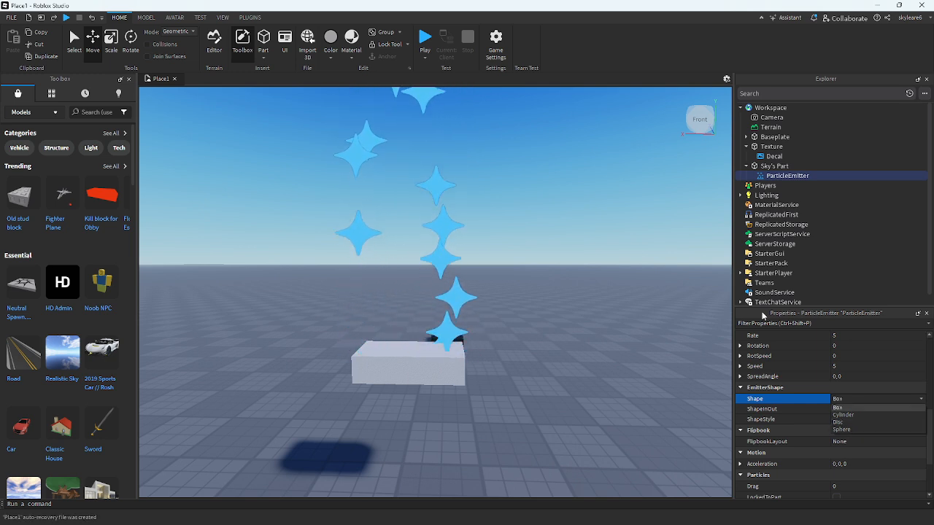
left_click(510, 322)
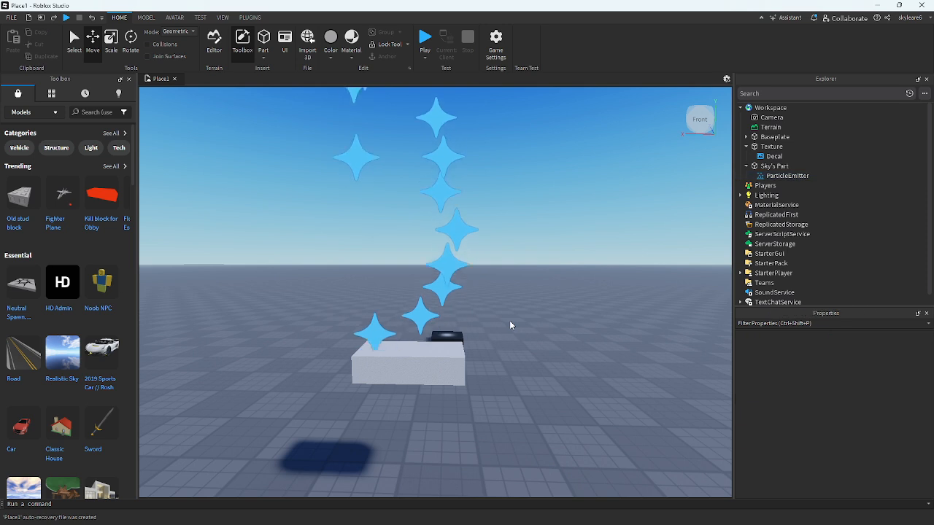
left_click(775, 176)
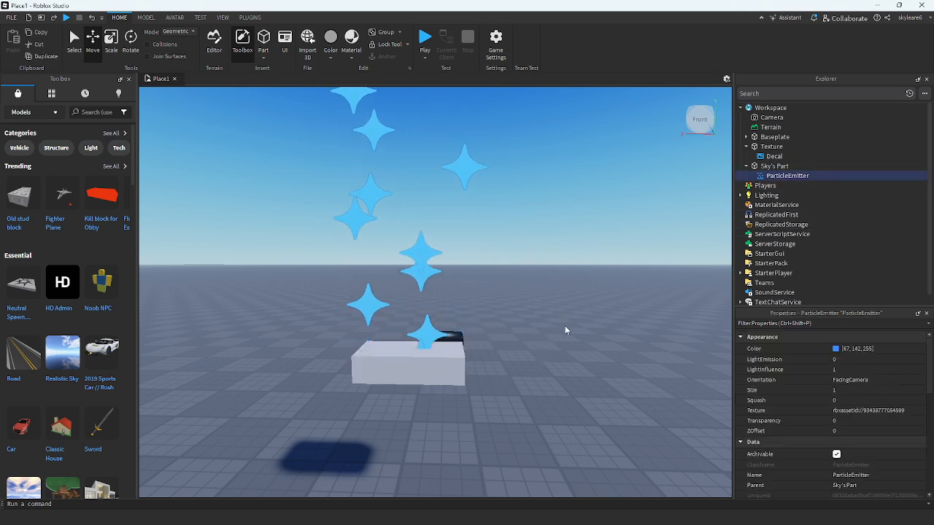
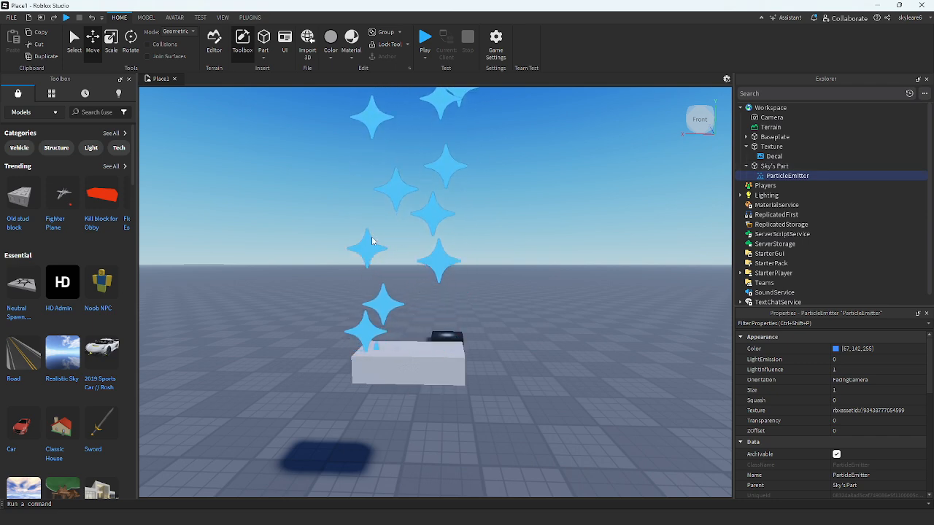
- Set the white block's Transparency to 1 and look at the particles without the block showing
right_click_drag(372, 237, 142, 4)
right_click_drag(354, 99, 250, 369)
left_click_drag(250, 369, 297, 349)
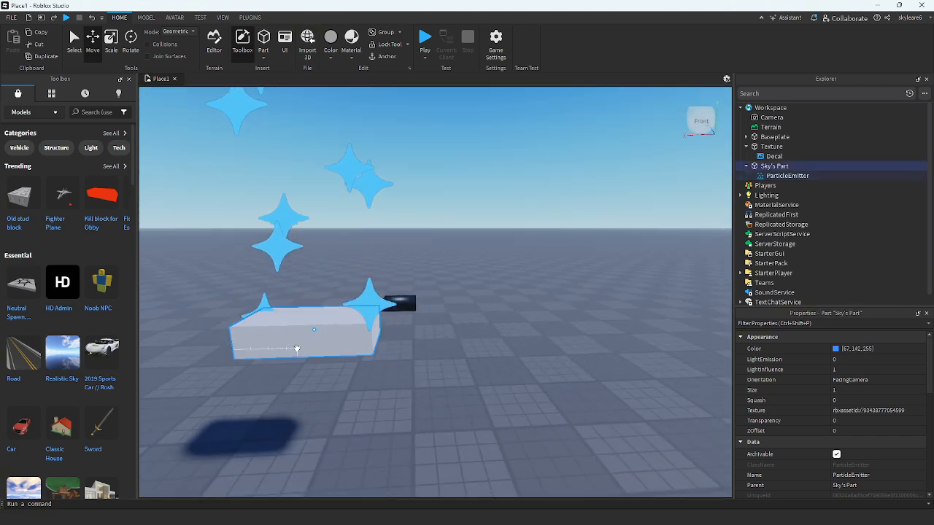
scroll(864, 449, "down", 3)
left_click(846, 351)
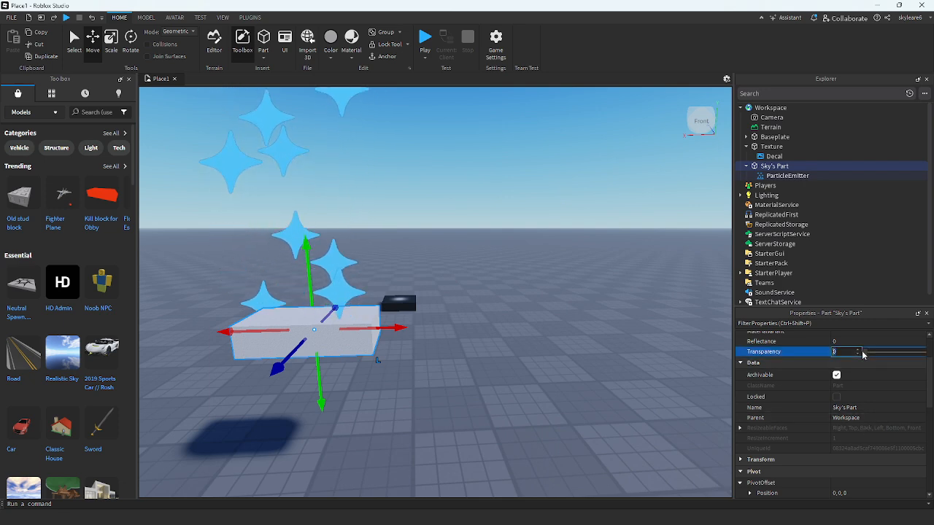
type("1")
key("Return")
left_click(526, 363)
right_click_drag(525, 366, 525, 362)
key("w")
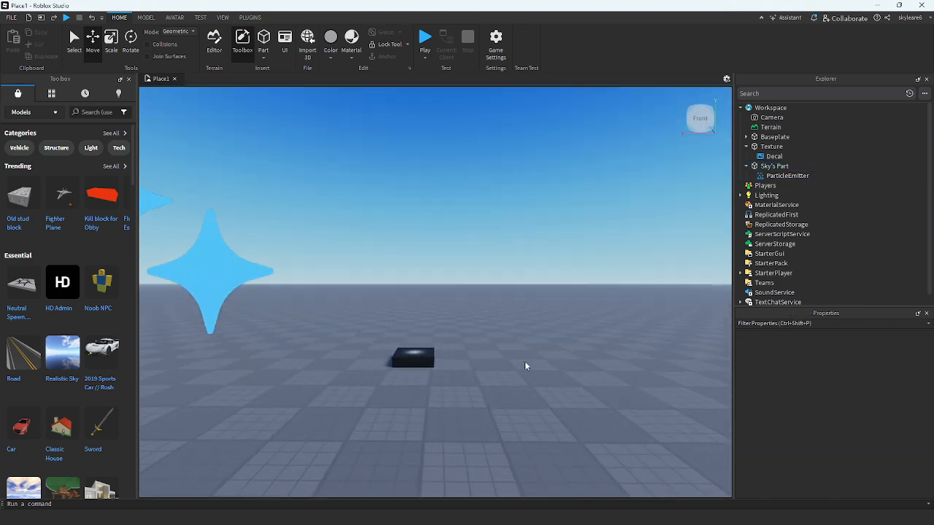
key("s")
key("d")
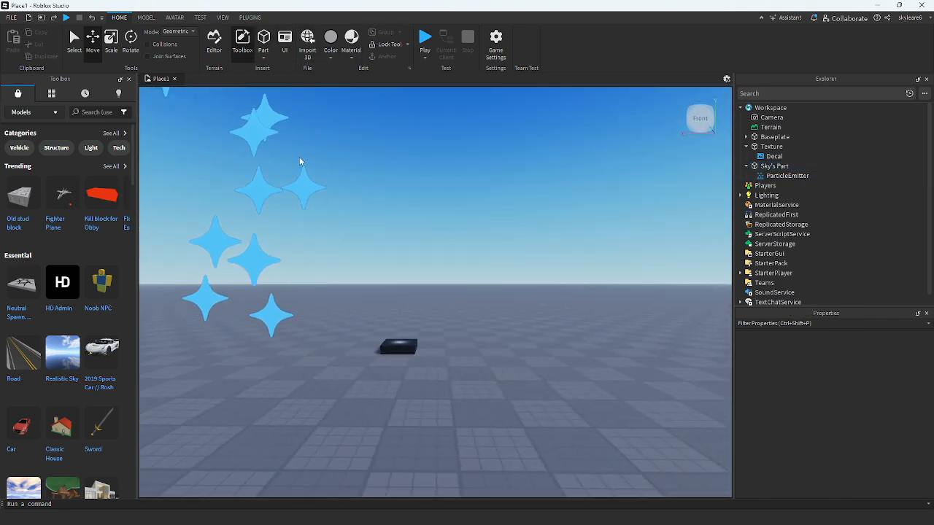
- Set the white block's Transparency to 0.8
left_click(264, 348)
left_click(847, 413)
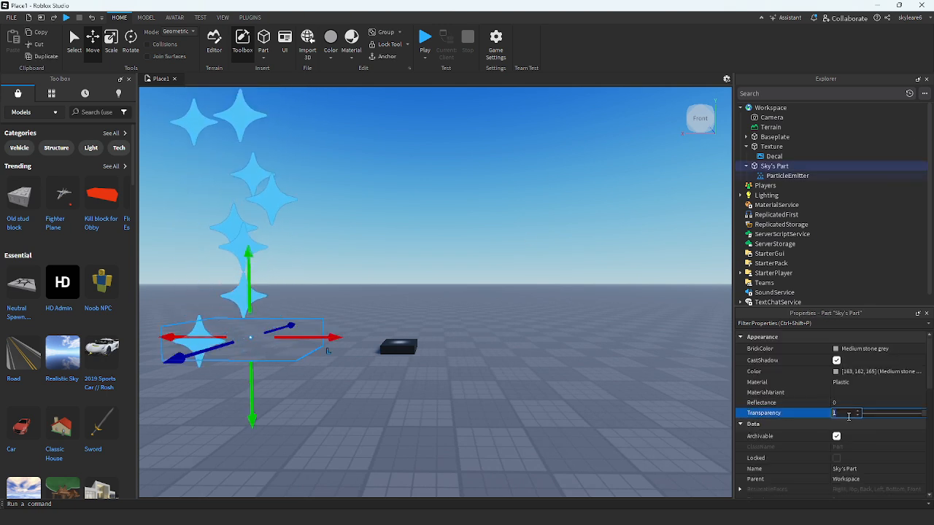
type(".8")
left_click(481, 368)
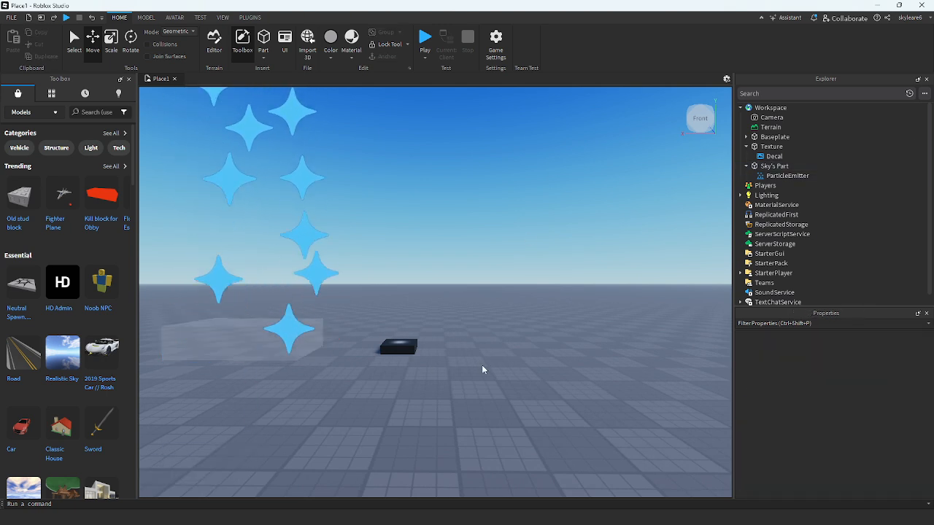
key("a")
key("d")
key("a")
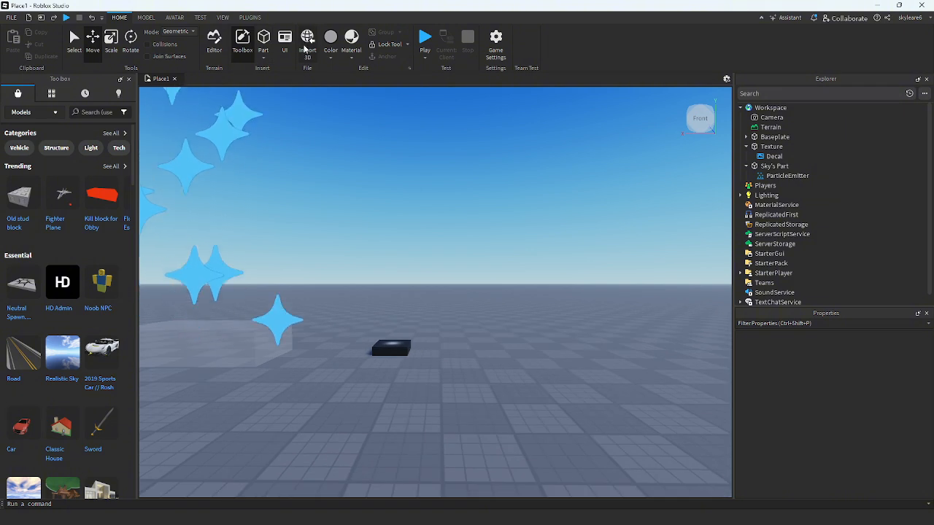
- Insert a sphere part and place it beside the translucent block, raised about 3.8 studs
left_click(264, 40)
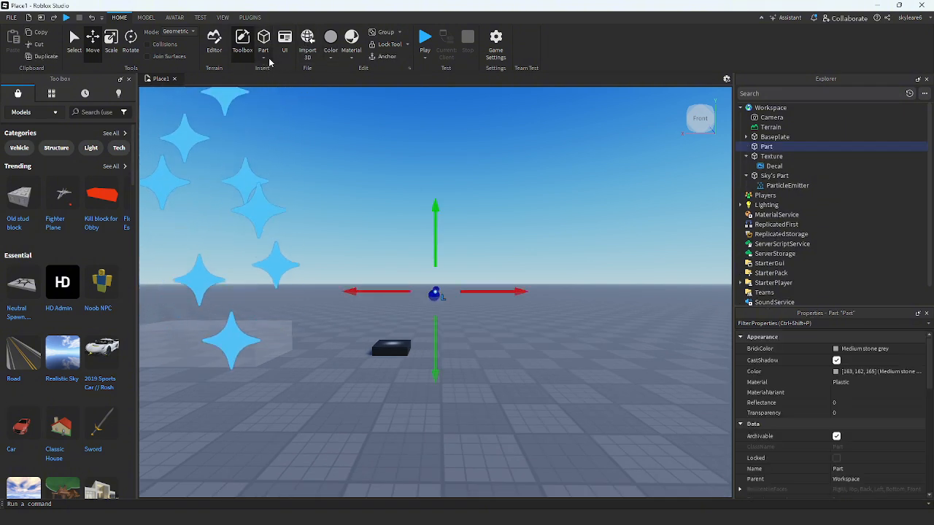
key("ctrl+z")
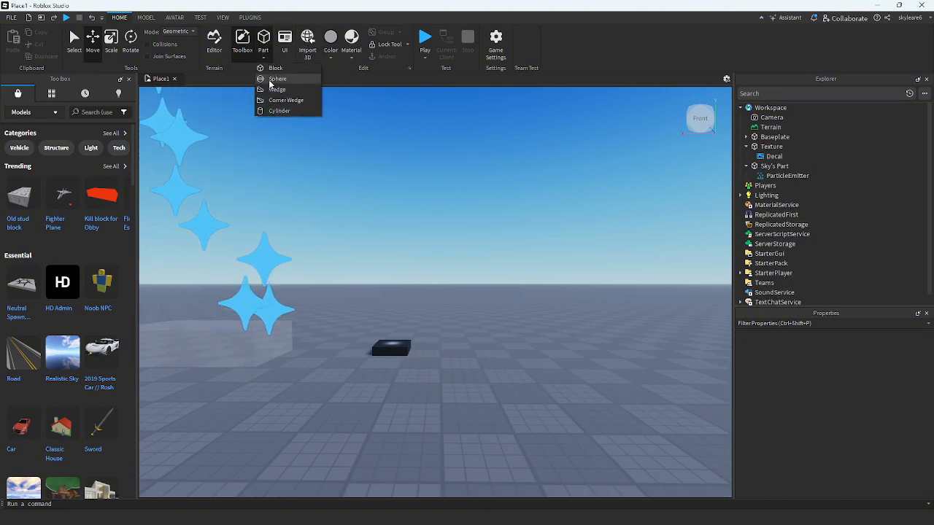
left_click(270, 80)
left_click_drag(433, 292, 352, 472)
left_click_drag(380, 341, 381, 281)
key("a")
key("d")
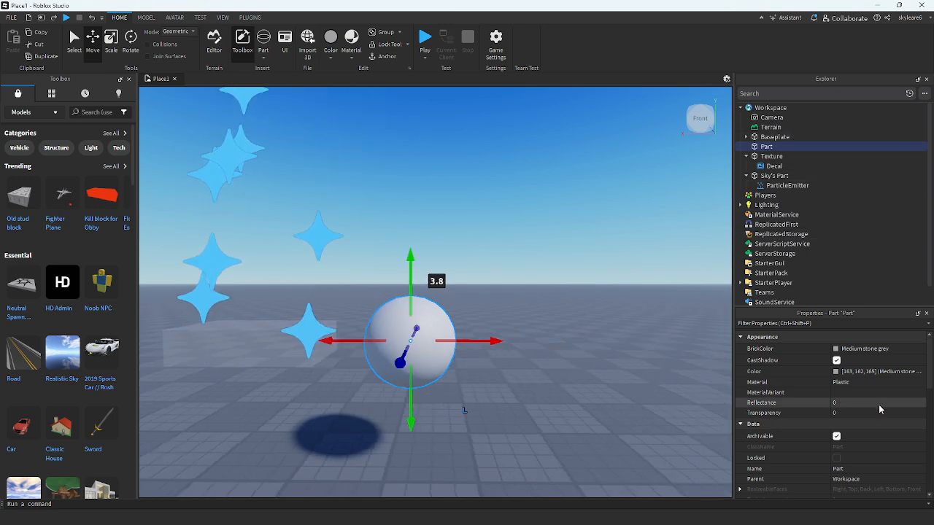
- Set the sphere's Transparency to 0.8
left_click(864, 413)
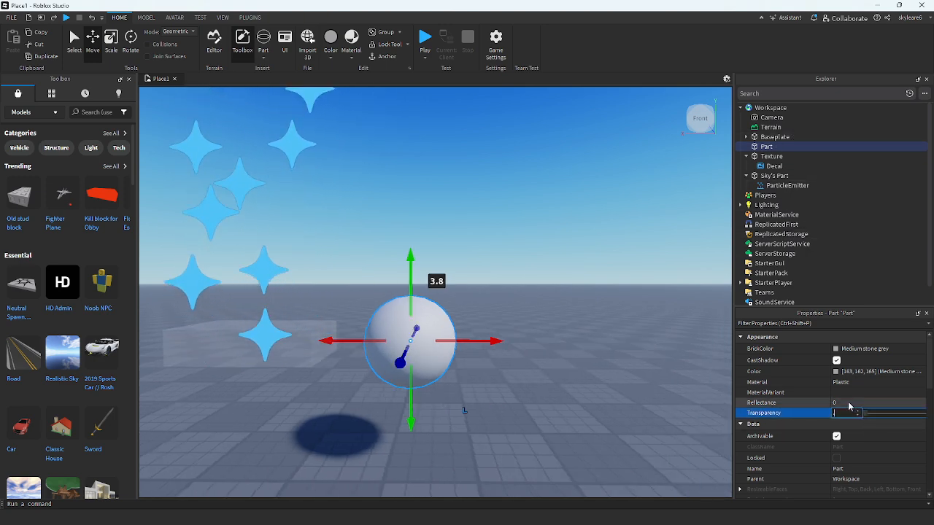
type("0.8")
key("Return")
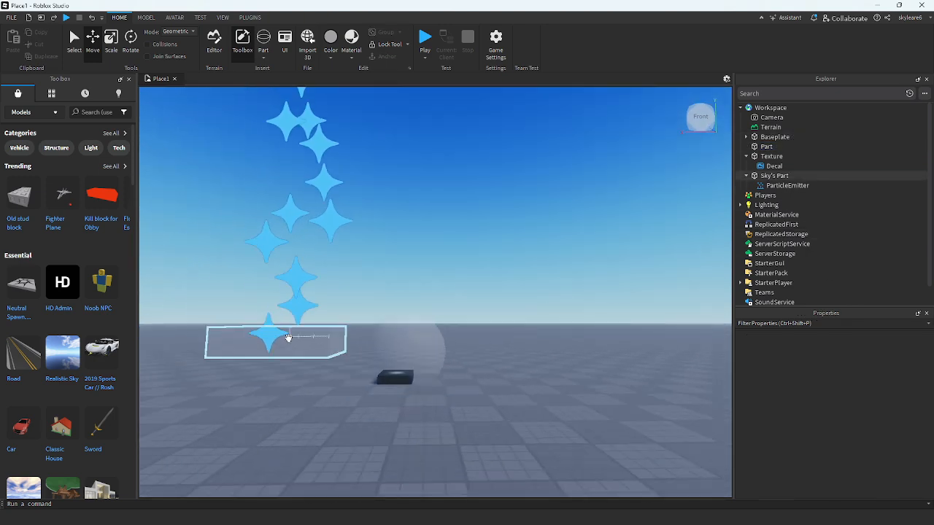
- Copy the translucent block's ParticleEmitter and paste it into the sphere part
left_click(294, 333)
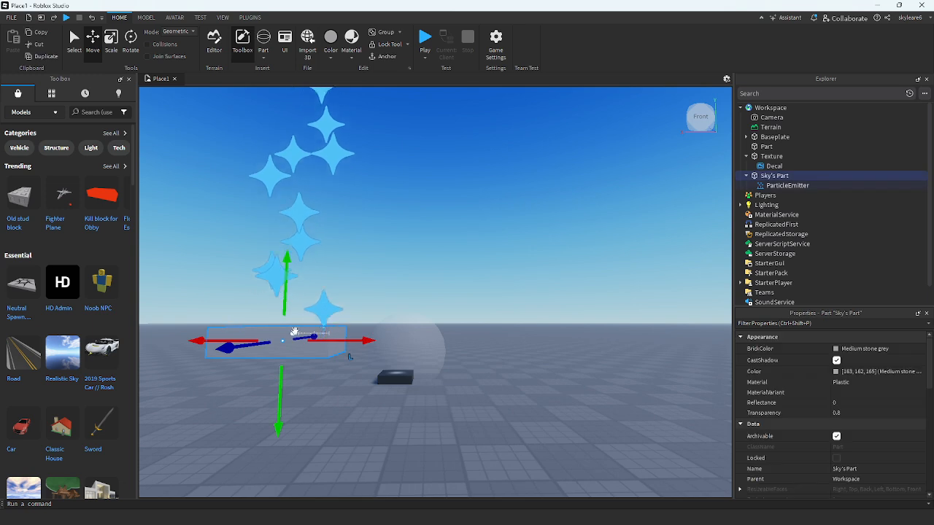
right_click(778, 187)
left_click(805, 200)
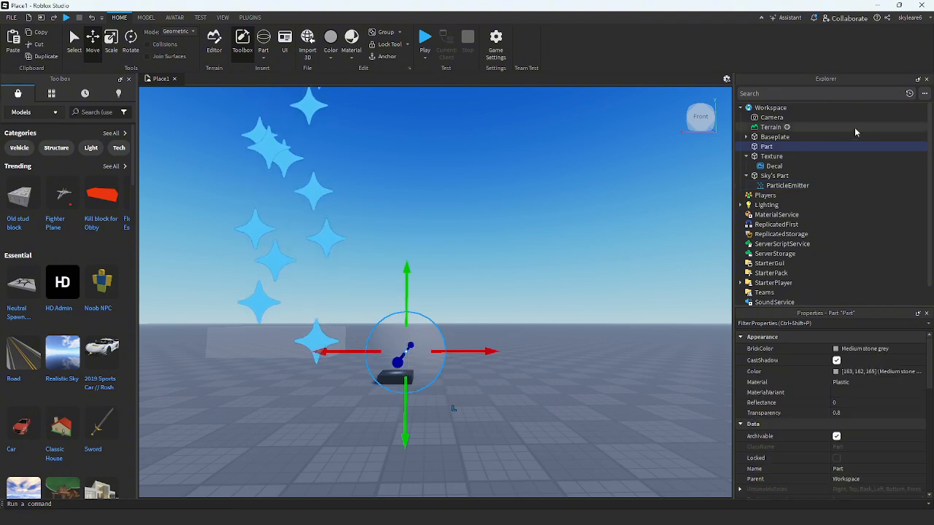
left_click(809, 174)
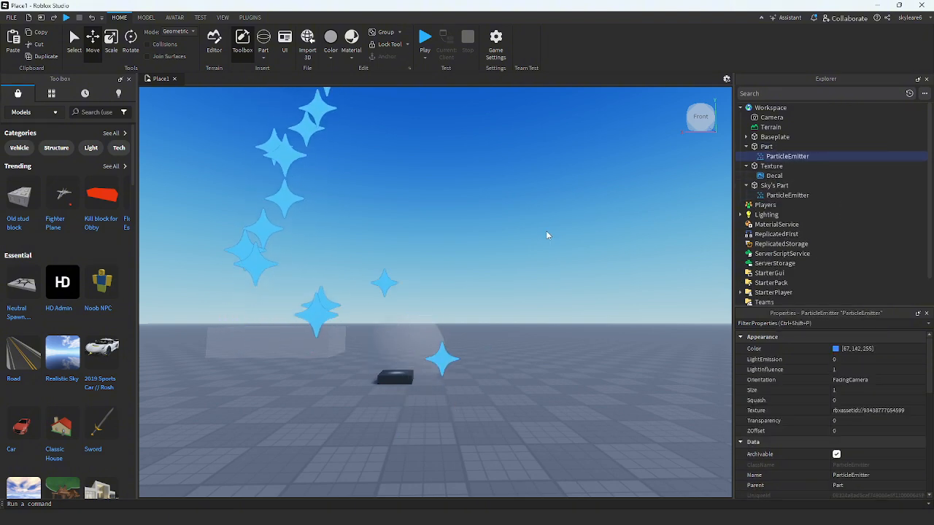
- Move the sphere about 7.7 studs sideways, away from the translucent block
left_click(410, 359)
left_click_drag(486, 351, 629, 323)
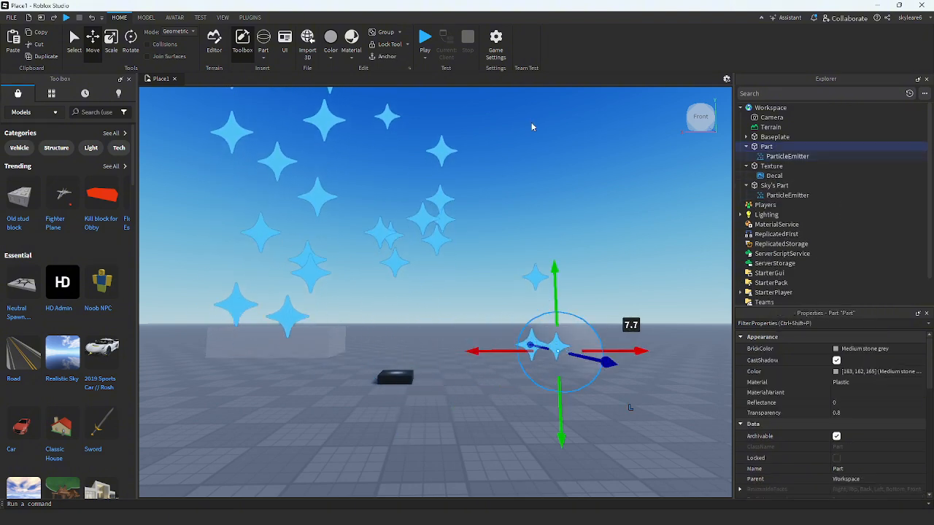
left_click(531, 123)
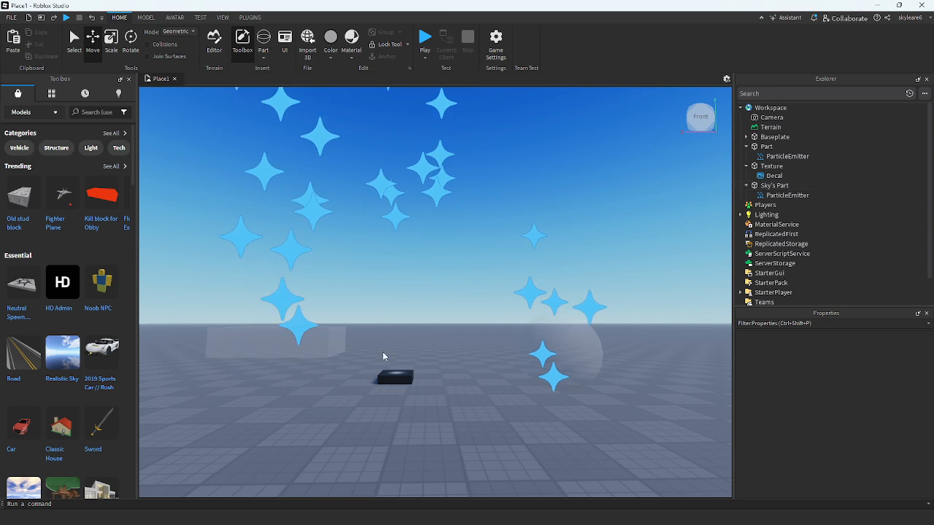
- Set the Shape property of the sphere part's ParticleEmitter to Sphere
left_click(561, 353)
scroll(876, 416, "down", 8)
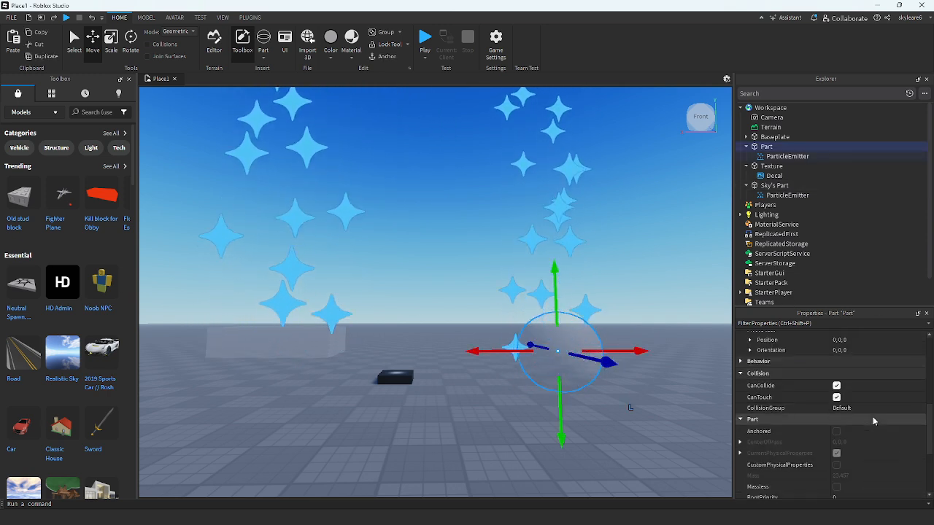
left_click(787, 157)
scroll(859, 410, "down", 10)
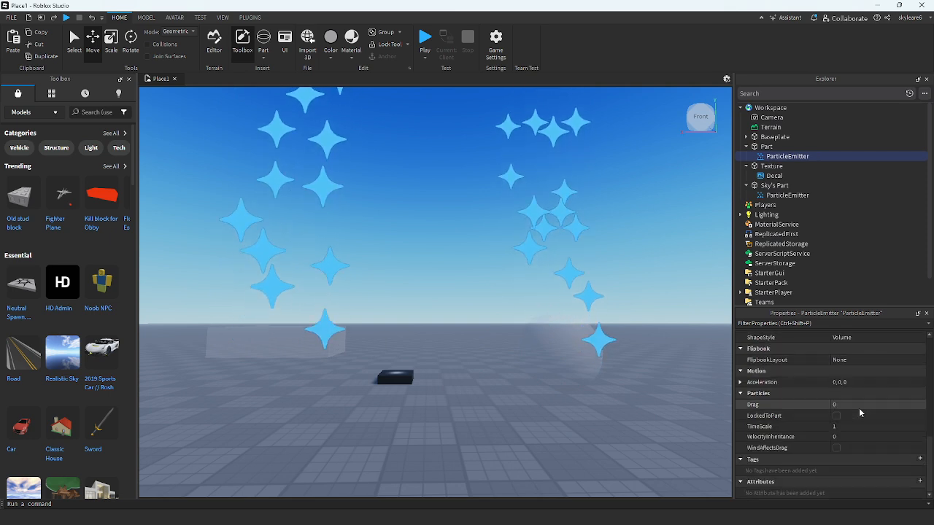
scroll(857, 412, "up", 4)
left_click(858, 410)
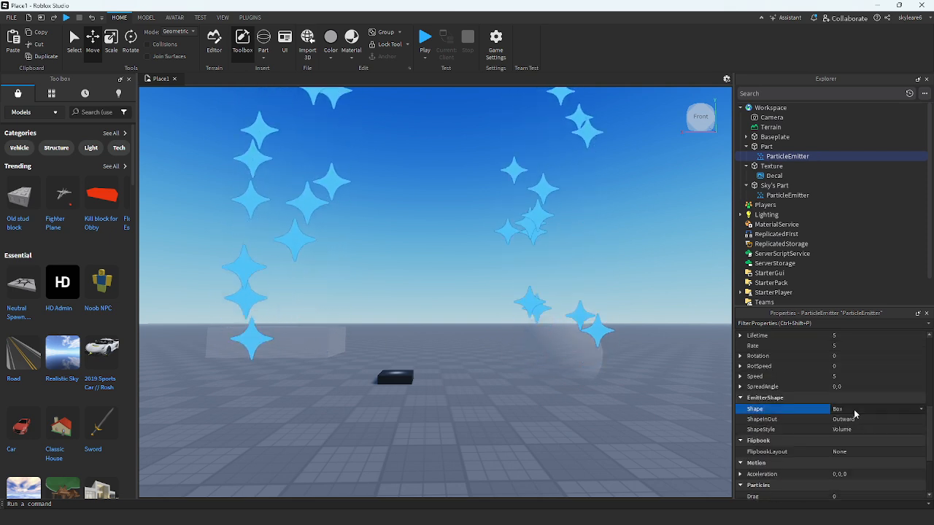
left_click(844, 440)
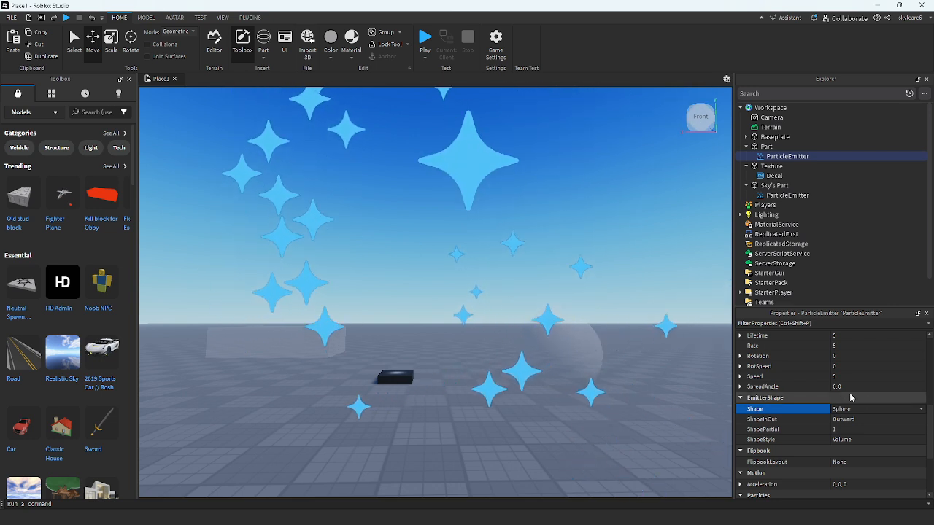
- Move the sphere part farther away from the translucent block and delete it together with its emitter
left_click(551, 350)
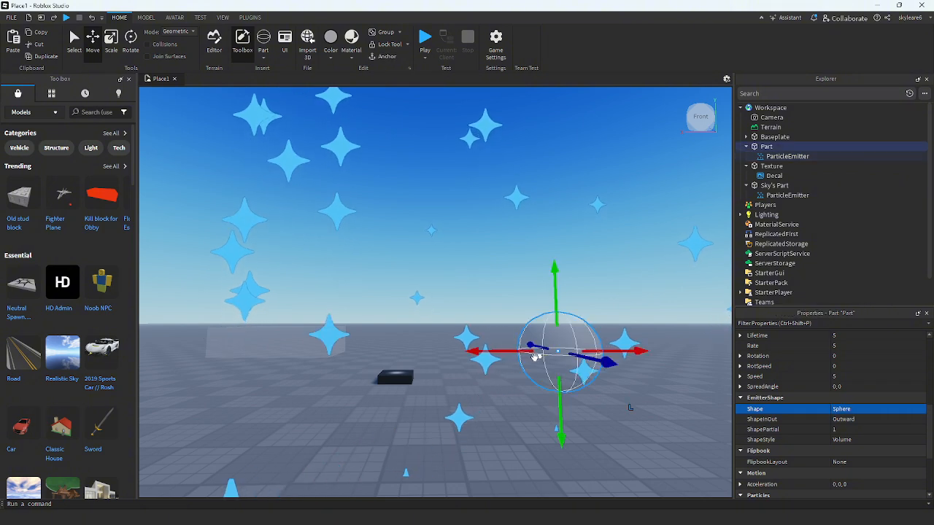
left_click_drag(504, 350, 639, 351)
left_click(566, 332)
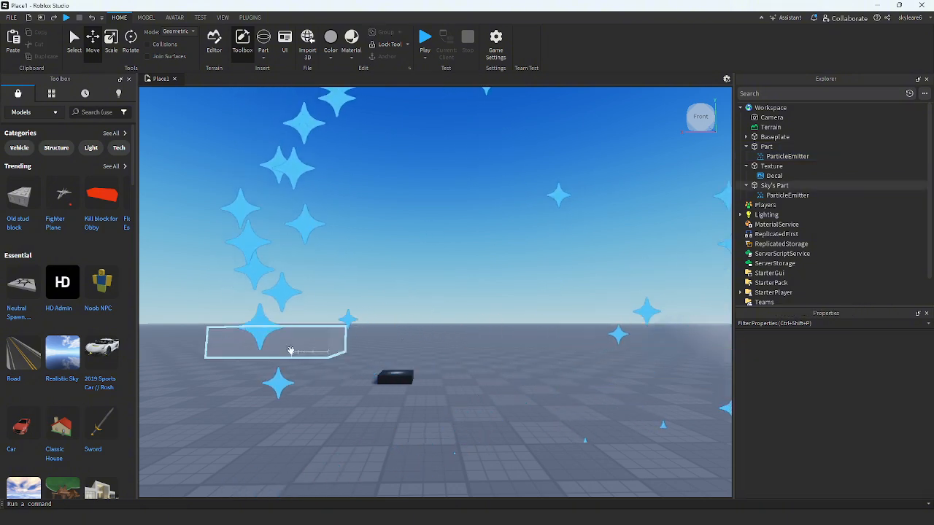
left_click(701, 341)
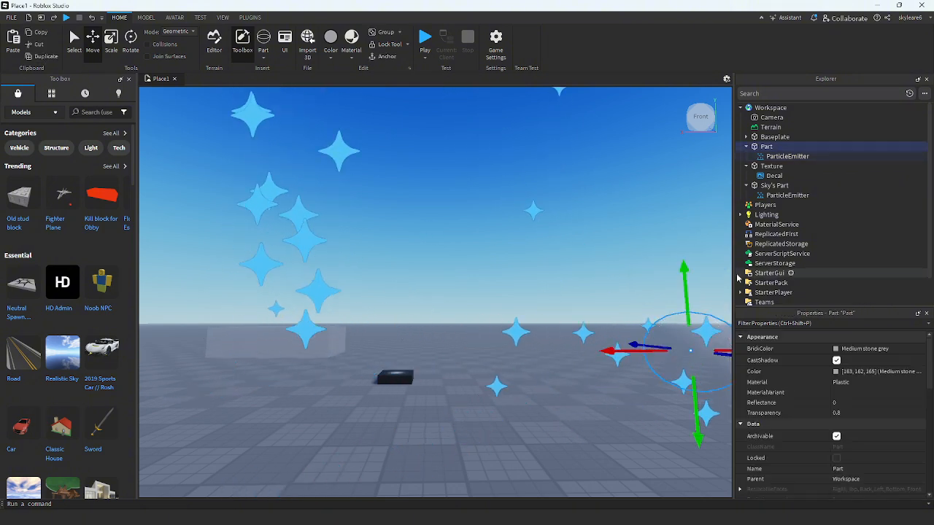
key("Delete")
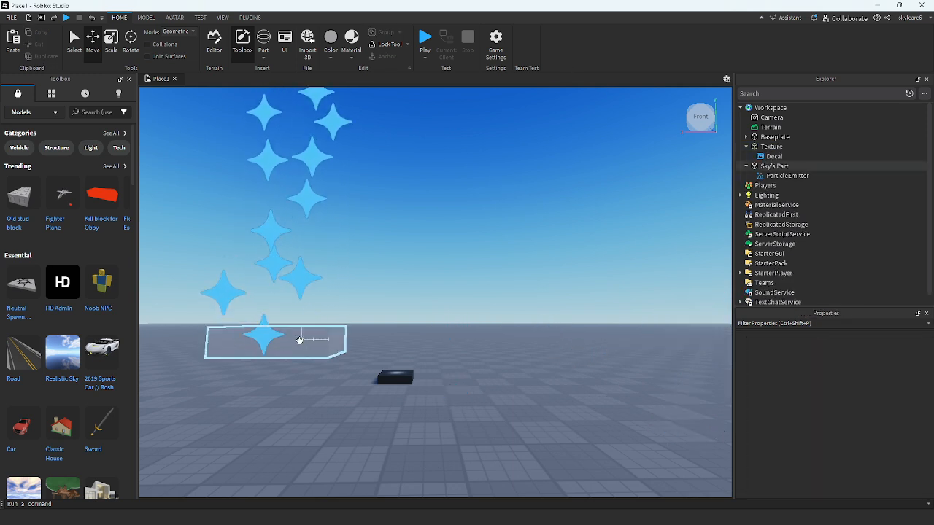
- Set ShapeInOut of the translucent block's ParticleEmitter to Inward
left_click(302, 339)
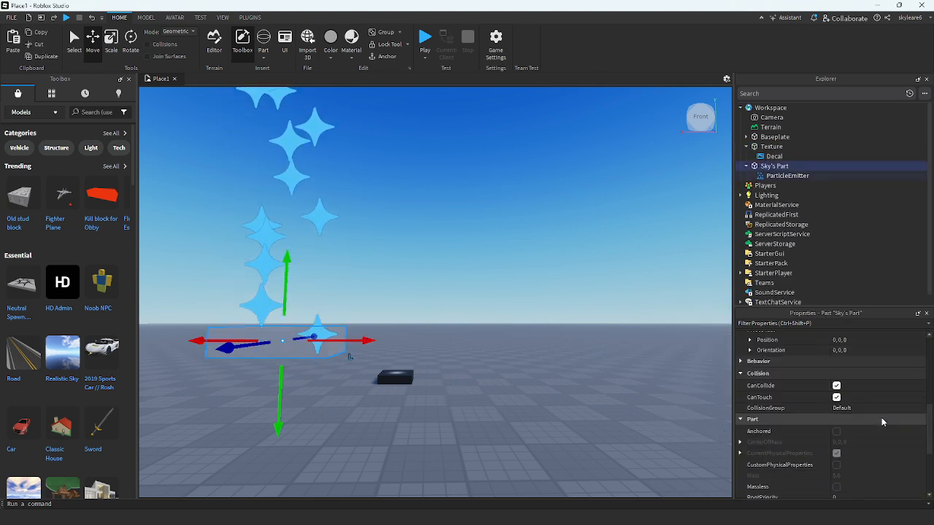
left_click(803, 176)
scroll(868, 415, "up", 3)
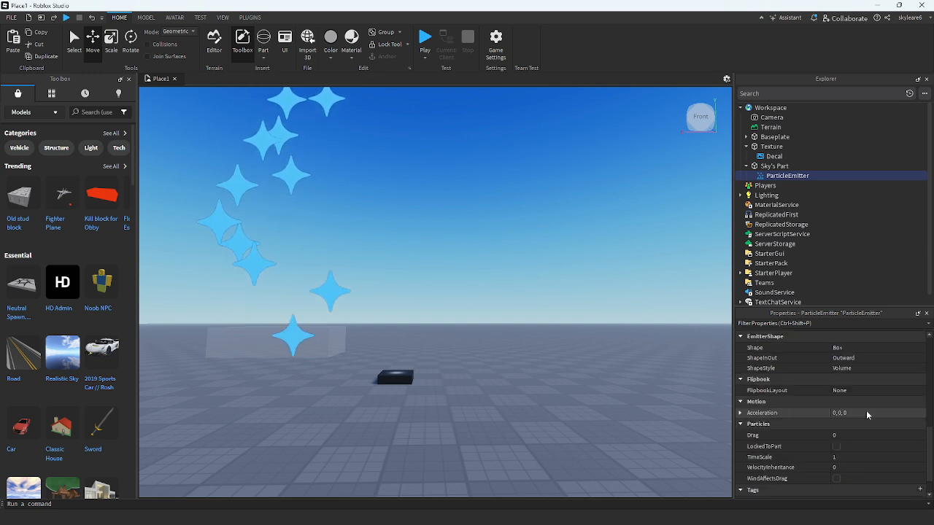
left_click(854, 389)
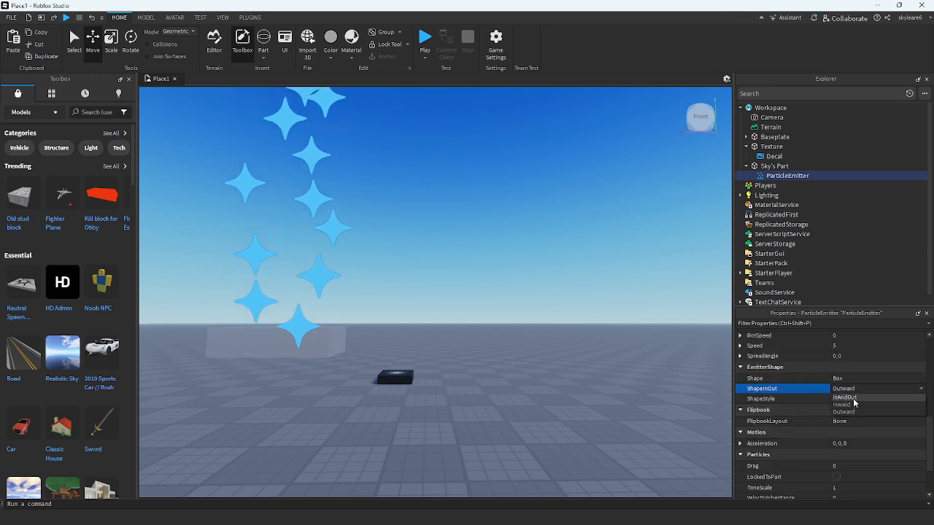
left_click(842, 399)
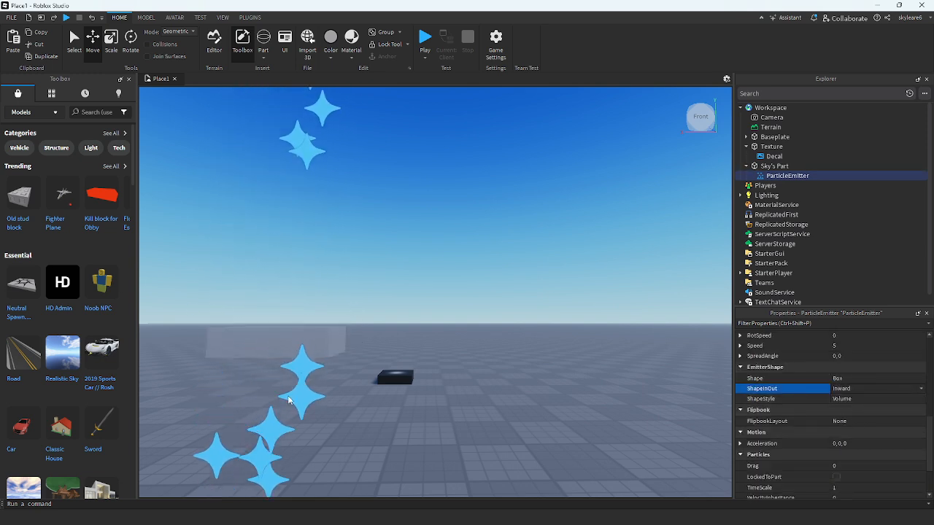
- Scale the translucent block deeper and much taller so it forms a large upright volume
left_click(267, 360)
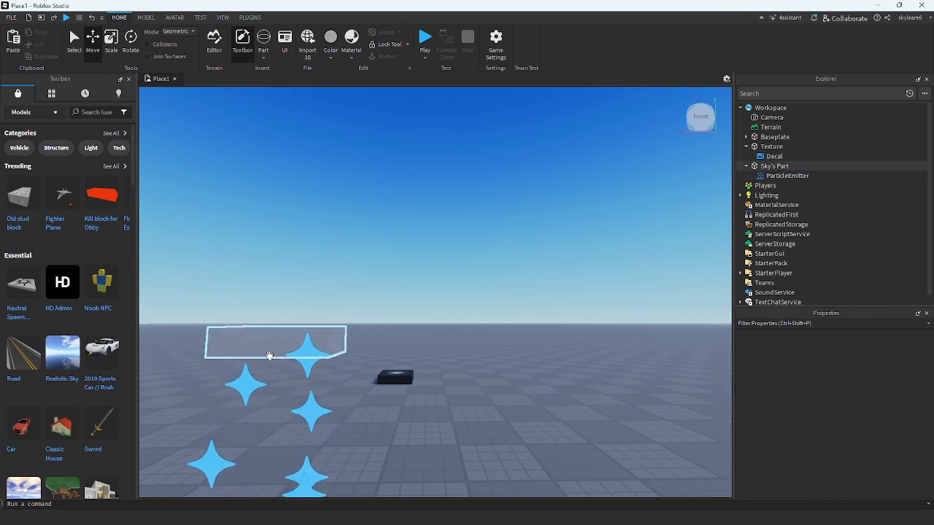
left_click(302, 355)
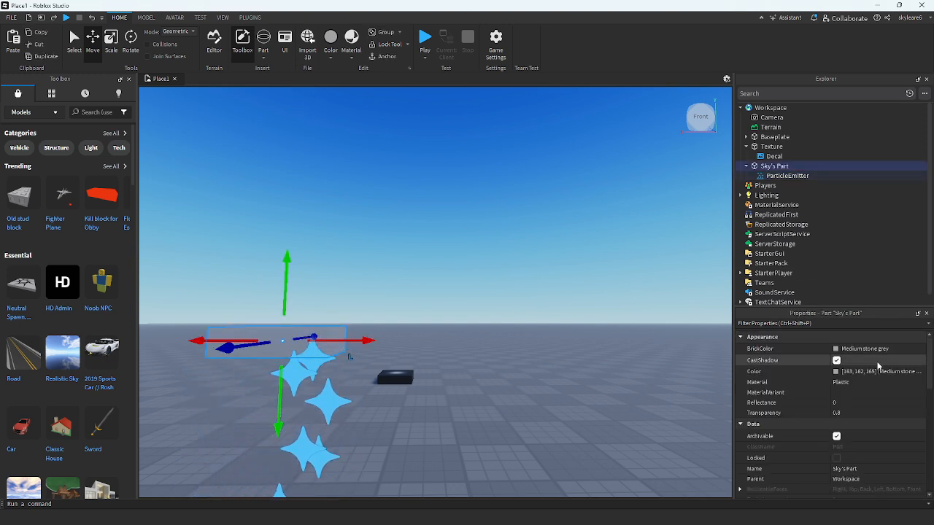
right_click_drag(384, 150, 384, 150)
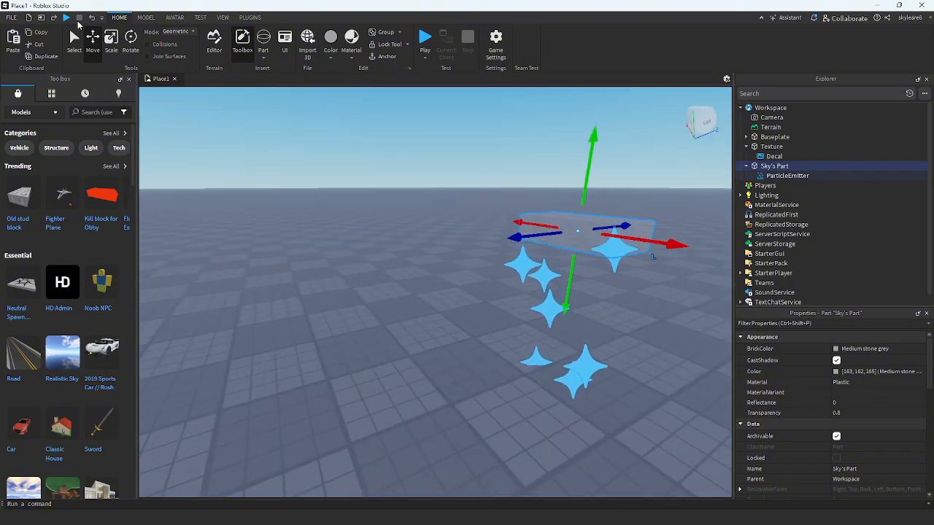
key("ctrl+3")
left_click_drag(543, 236, 539, 244)
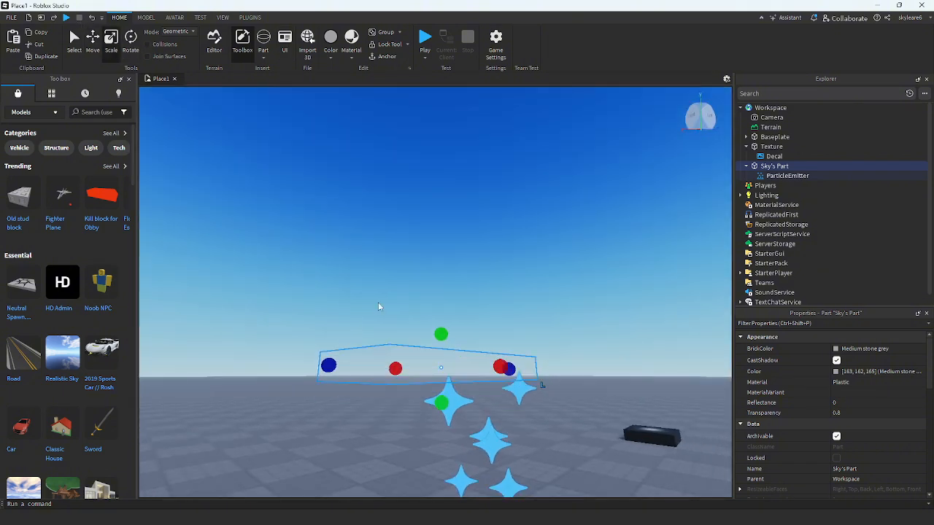
scroll(380, 304, "down", 2)
scroll(456, 202, "up", 3)
right_click_drag(473, 224, 473, 224)
scroll(475, 227, "down", 1)
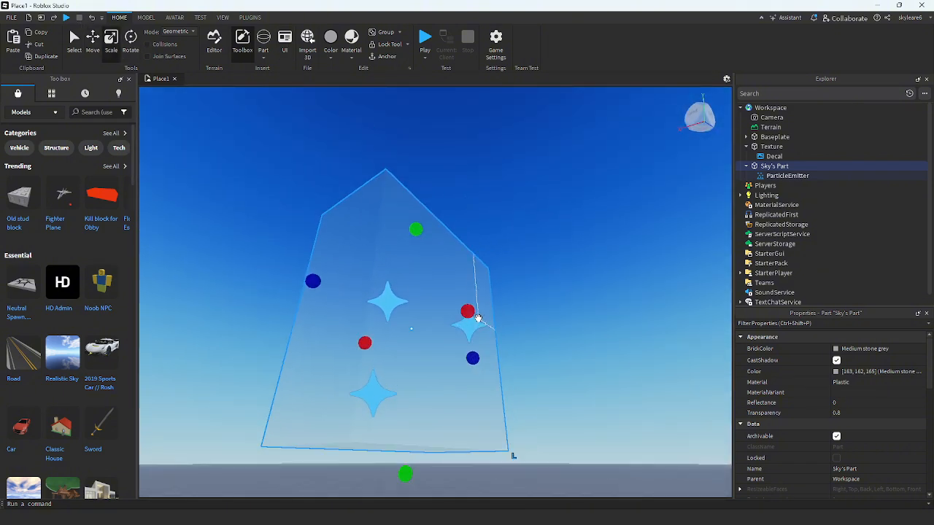
- Scale the enlarged translucent block wider along its red axis
left_click_drag(475, 316, 659, 303)
right_click_drag(659, 304, 659, 304)
scroll(659, 304, "down", 3)
scroll(411, 248, "up", 3)
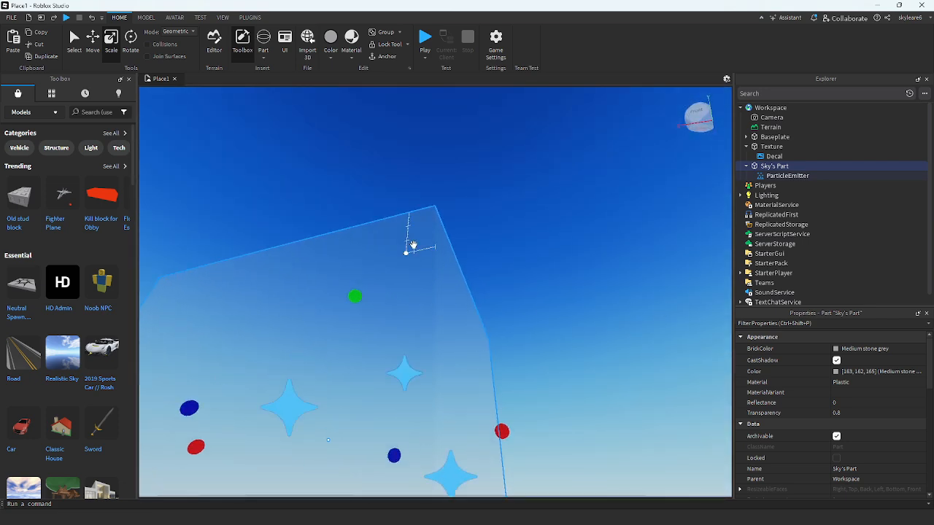
right_click_drag(411, 248, 411, 248)
scroll(410, 282, "down", 3)
right_click_drag(385, 346, 385, 347)
scroll(385, 347, "up", 3)
scroll(385, 346, "down", 1)
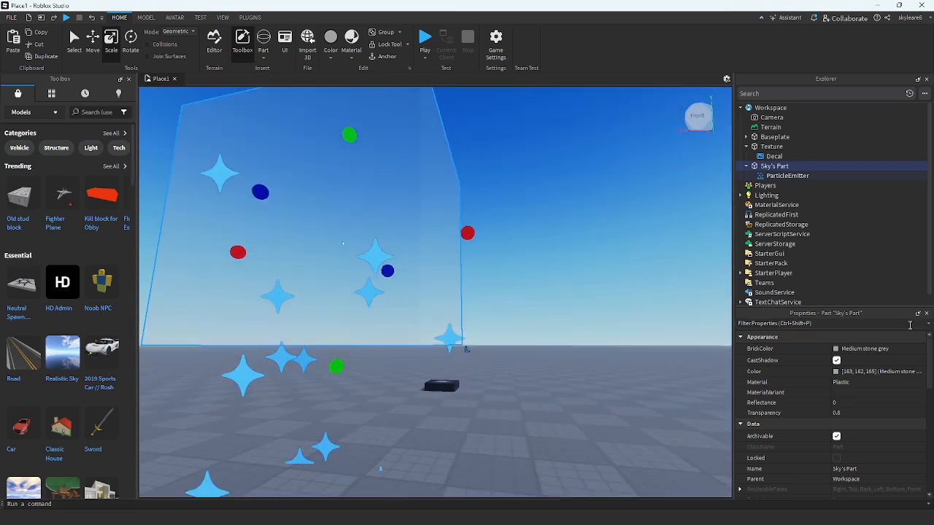
- Set the EmissionDirection of the block's ParticleEmitter to Bottom
left_click(787, 176)
scroll(891, 395, "down", 5)
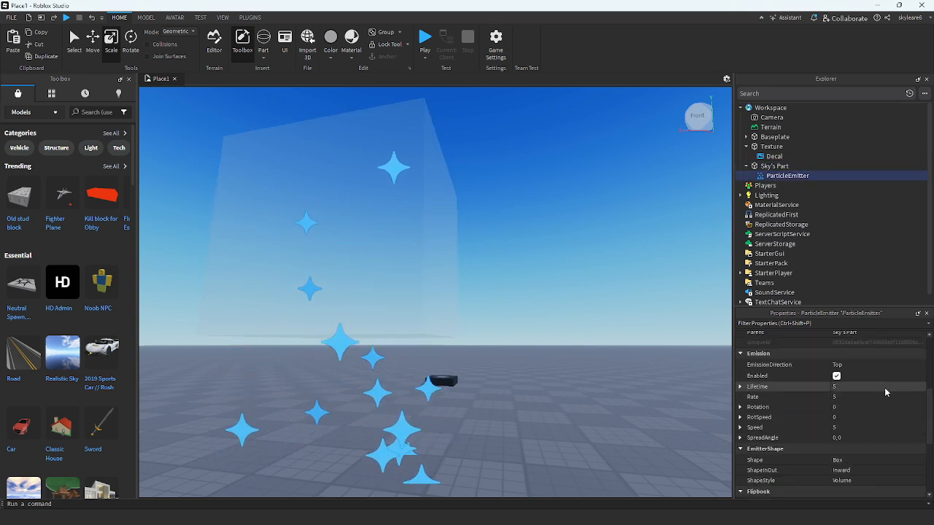
scroll(885, 387, "up", 1)
left_click(863, 367)
left_click(843, 382)
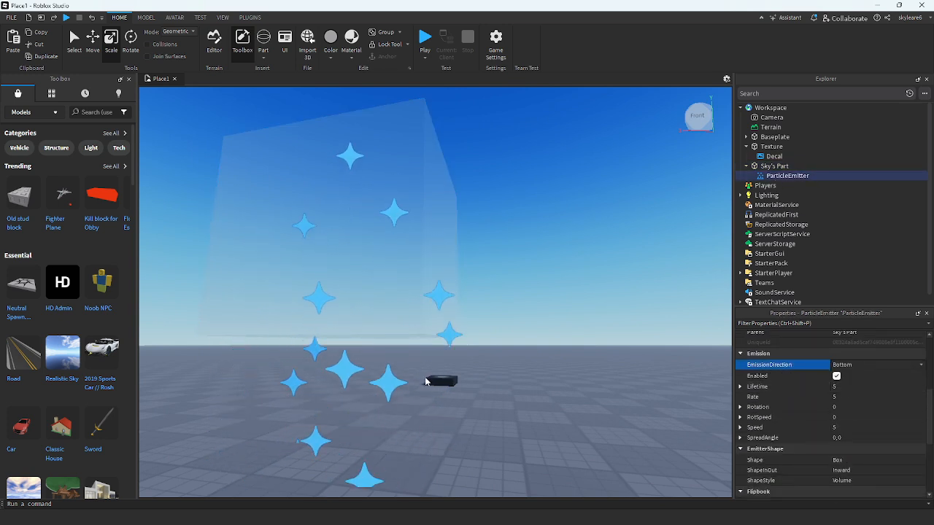
right_click_drag(363, 278, 544, 307)
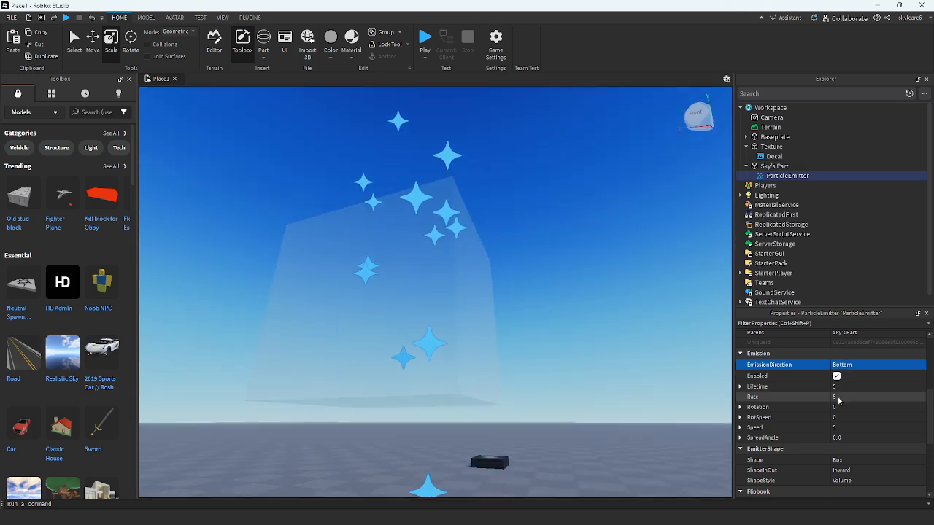
- Set ShapeInOut of the block's ParticleEmitter to InAndOut
scroll(907, 438, "down", 2)
left_click(899, 420)
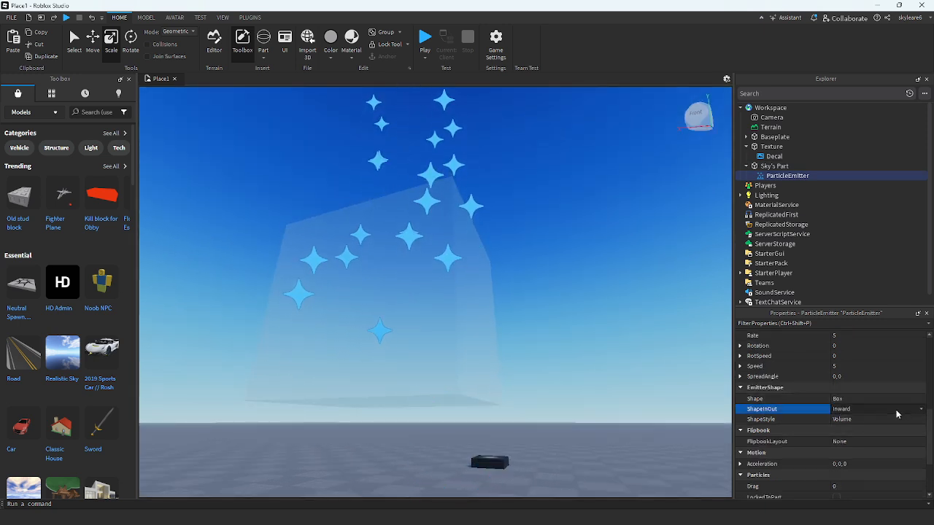
left_click(861, 418)
scroll(858, 431, "up", 5)
scroll(872, 407, "up", 2)
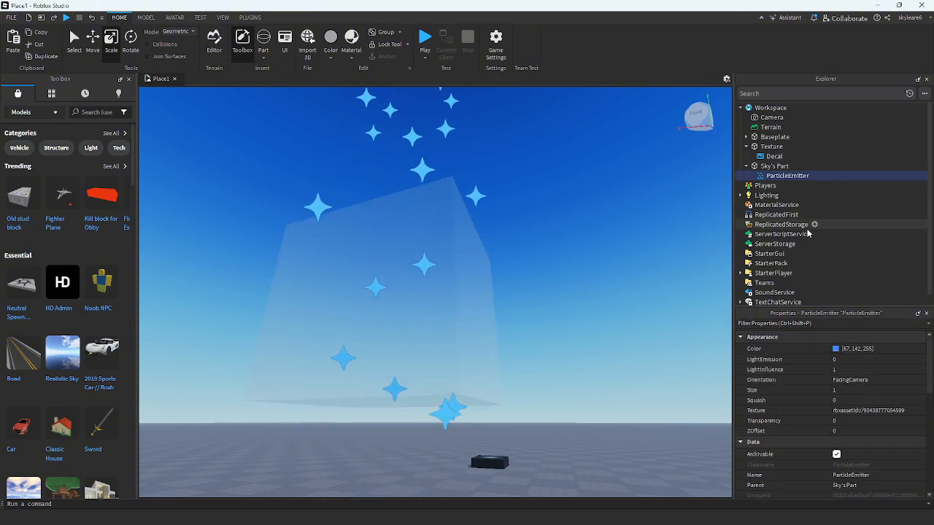
- Set the EmissionDirection of the block's ParticleEmitter back to Top
scroll(912, 423, "down", 4)
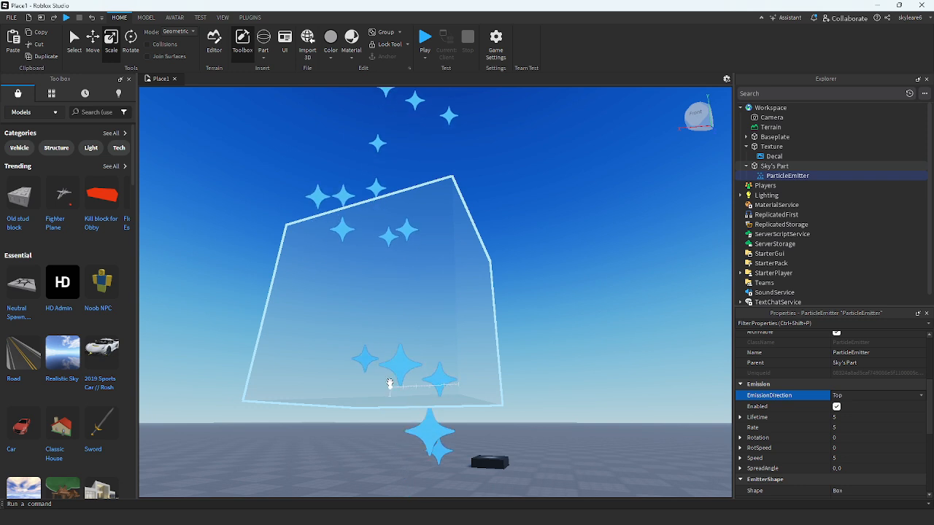
scroll(528, 324, "up", 3)
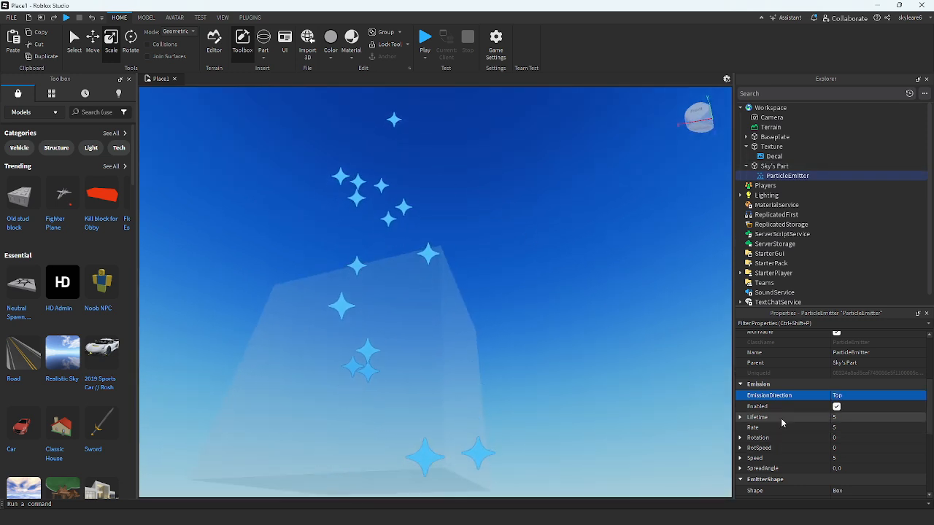
scroll(834, 440, "down", 3)
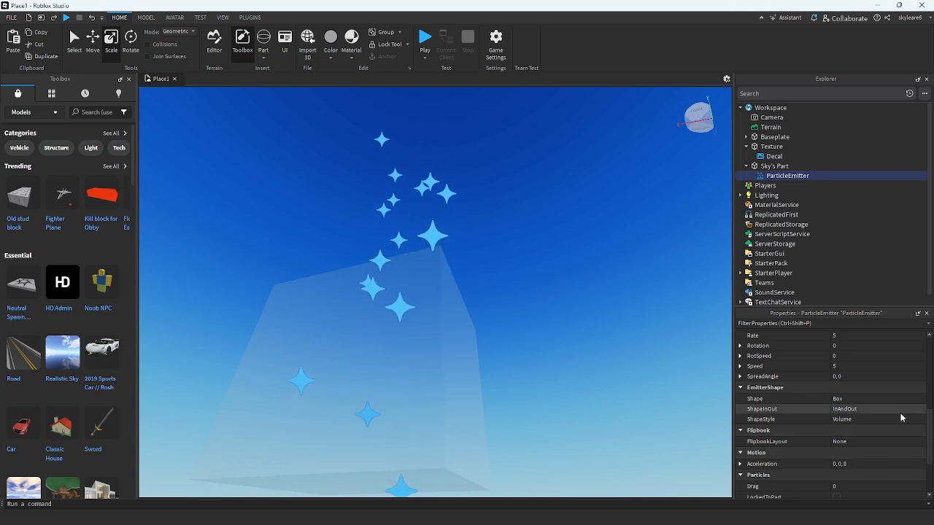
left_click(875, 411)
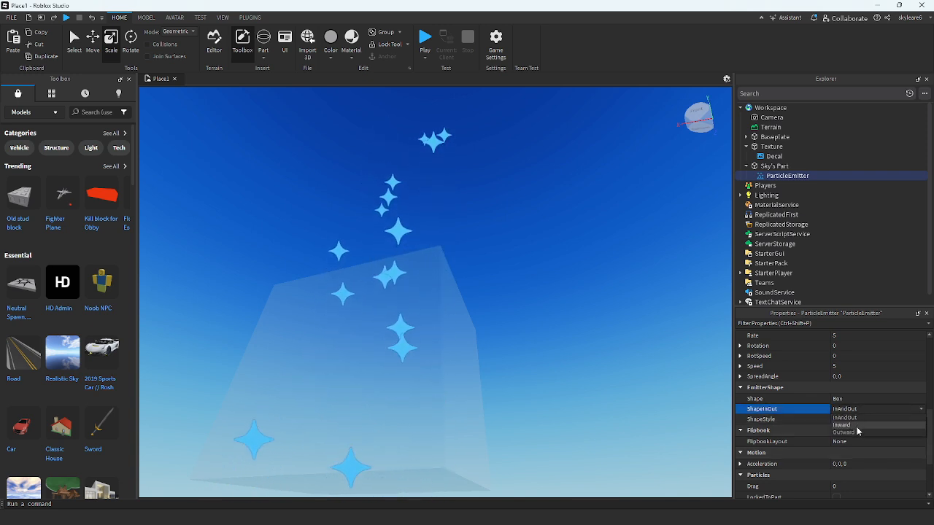
right_click_drag(700, 423, 595, 317)
- Undo the latest emitter direction and shape changes along with the scaling of the translucent block
key("ctrl+z")
key("ctrl+z")
key("ctrl+z")
key("ctrl+z")
key("ctrl+z")
right_click_drag(613, 283, 612, 283)
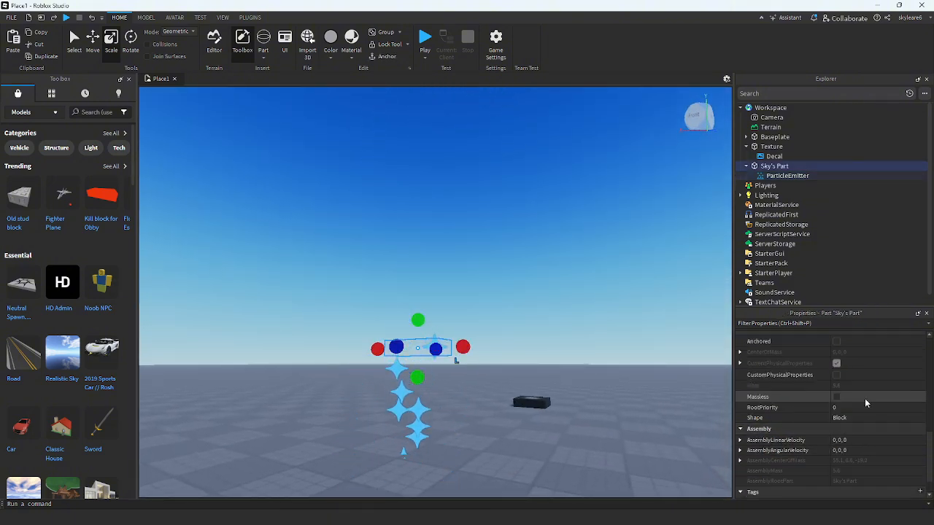
- Set the block emitter's ShapeInOut to Outward and its ShapeStyle to Surface
left_click(818, 176)
scroll(901, 416, "down", 3)
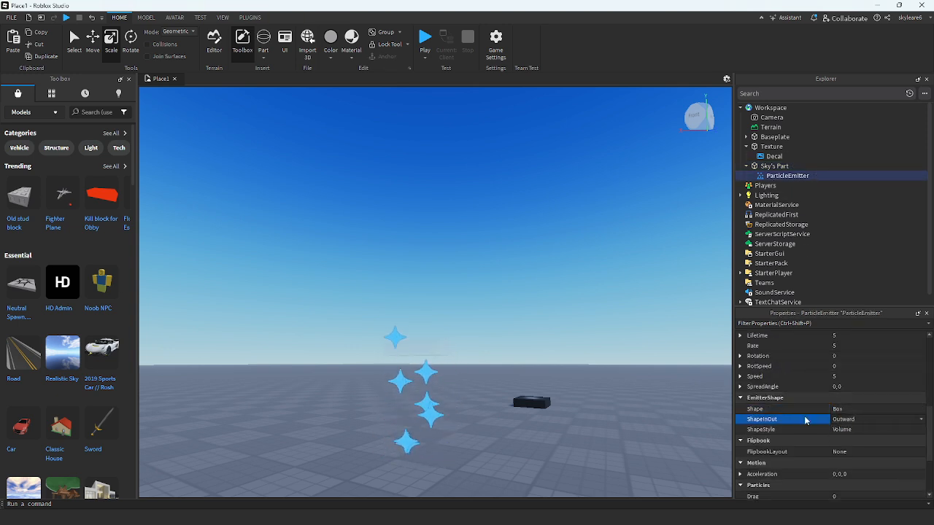
right_click_drag(619, 359, 619, 359)
key("w")
key("s")
left_click(861, 430)
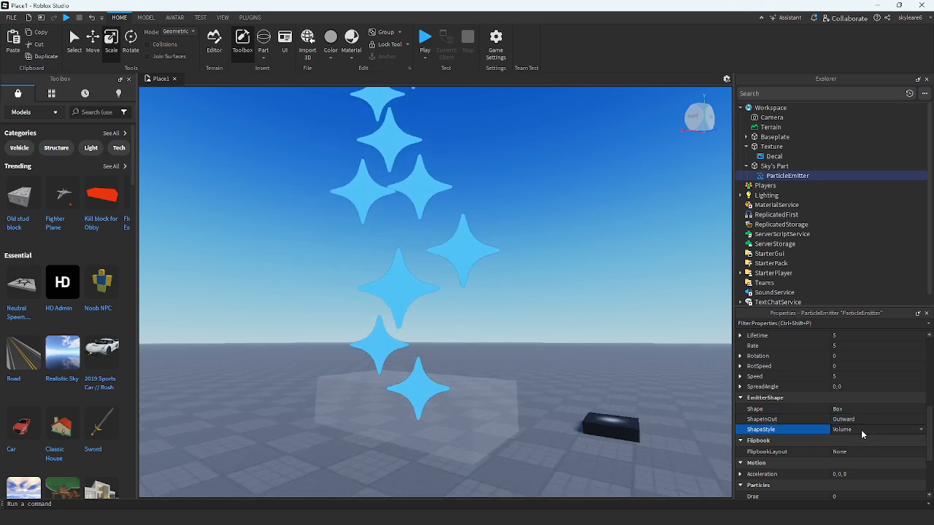
left_click(861, 430)
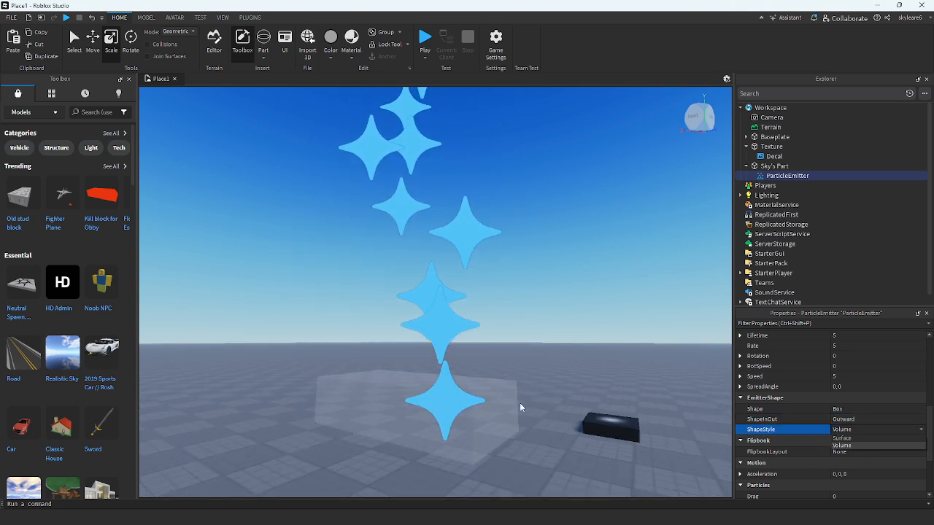
left_click(842, 438)
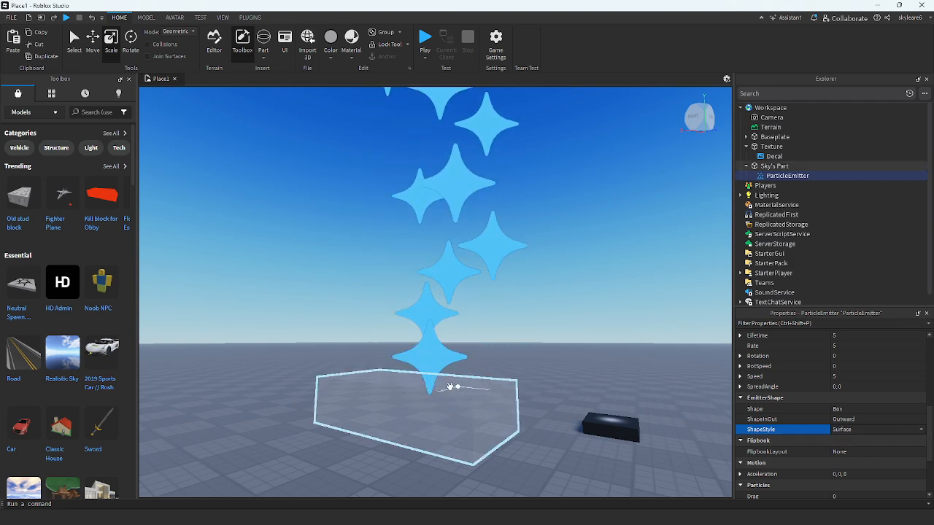
- Scale the translucent block taller along its green axis
right_click_drag(407, 382, 406, 382)
scroll(407, 383, "up", 3)
scroll(405, 379, "down", 5)
left_click(388, 291)
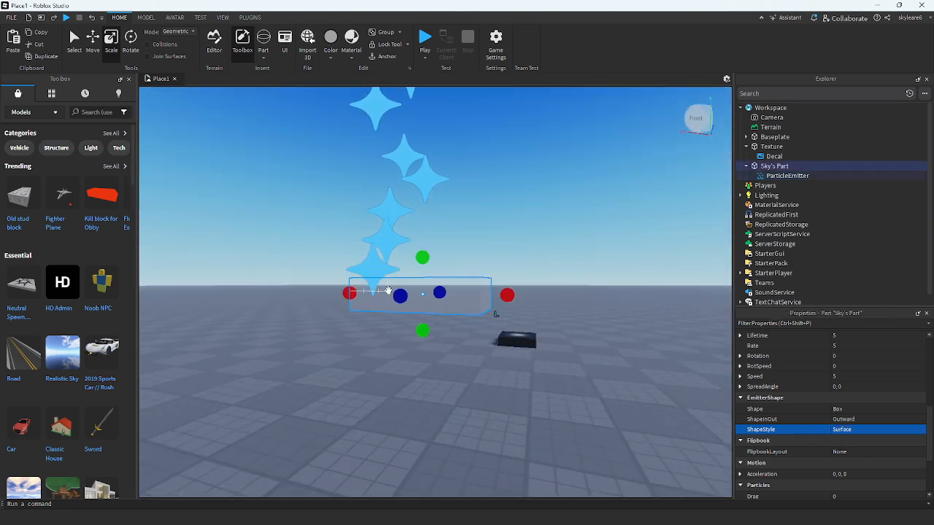
key("e")
left_click_drag(422, 427, 421, 472)
key("d")
right_click_drag(579, 343, 579, 344)
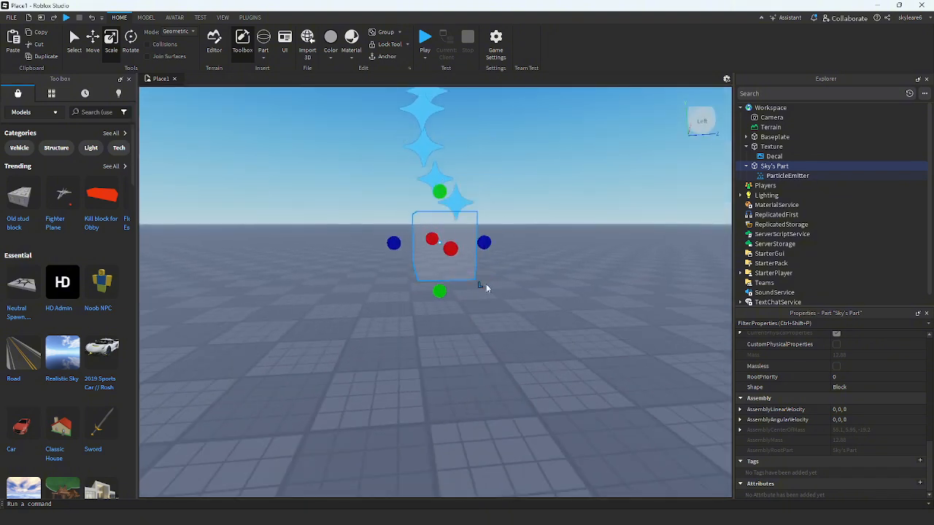
- Scale the translucent block much larger along its blue and red axes
left_click_drag(396, 276, 239, 290)
key("a")
right_click_drag(377, 292, 377, 292)
left_click_drag(396, 316, 528, 326)
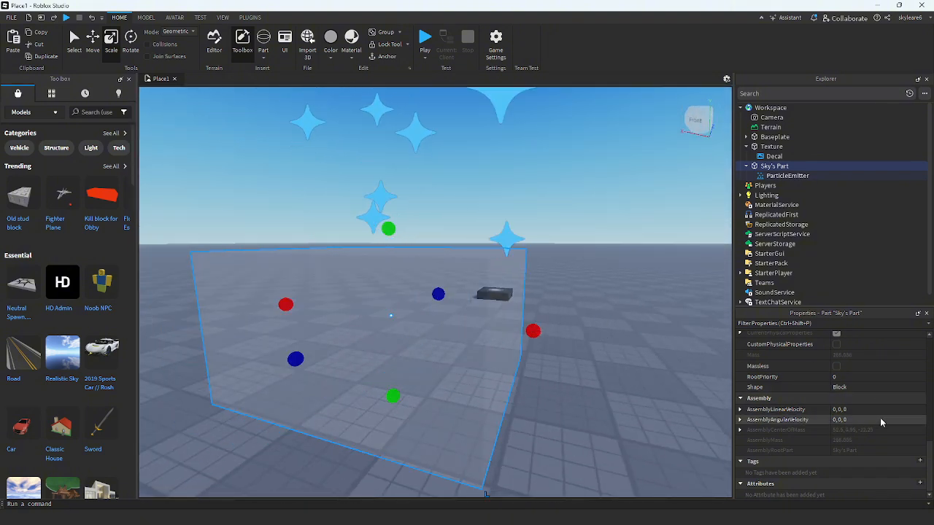
- Set the block's ParticleEmitter Speed to 0 and its ShapeStyle to Volume
scroll(879, 415, "up", 10)
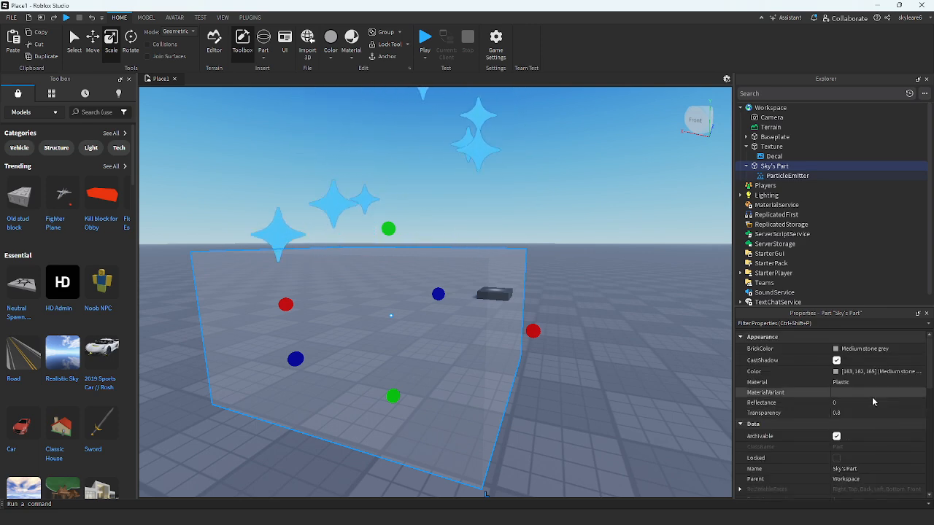
left_click(787, 176)
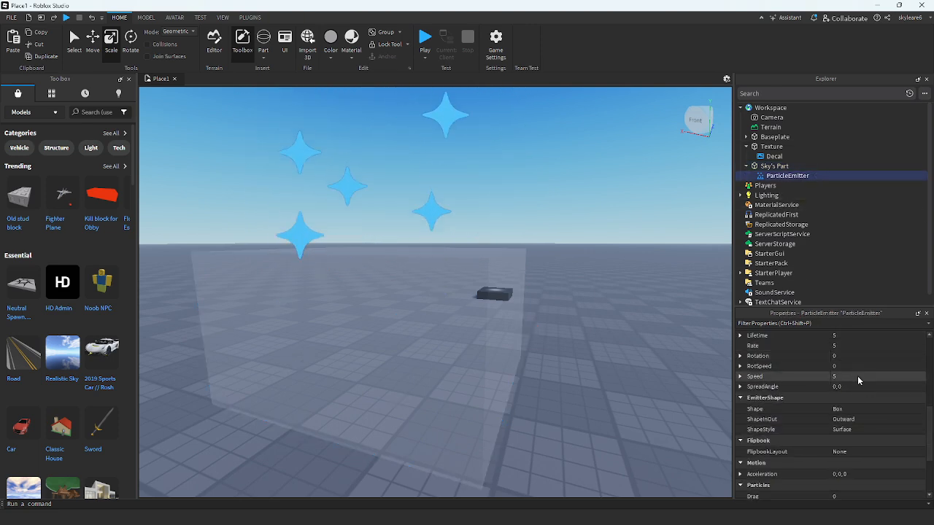
left_click(852, 376)
scroll(777, 268, "down", 1)
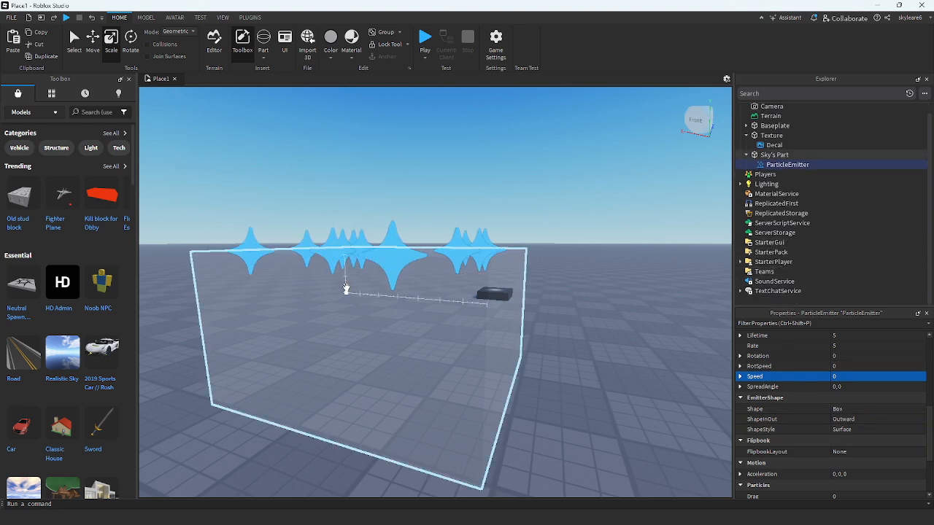
right_click_drag(631, 357, 630, 357)
key("s")
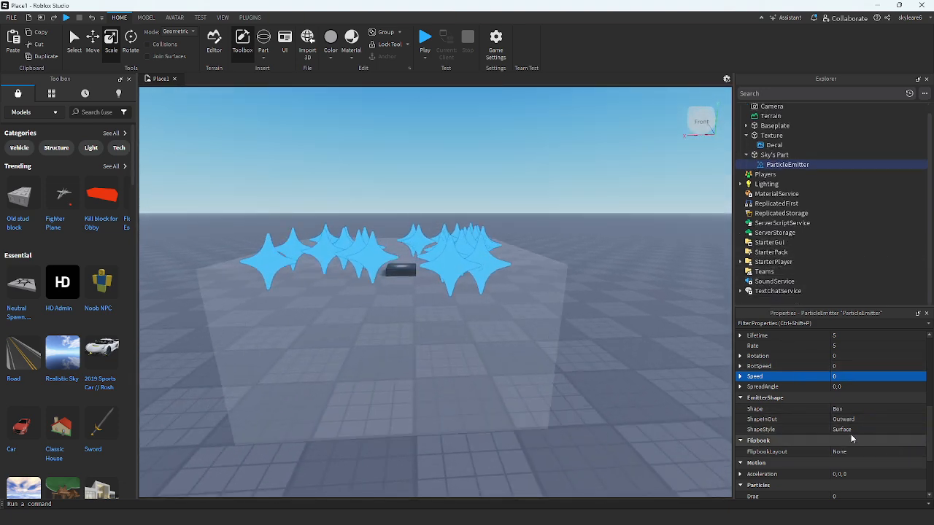
left_click(853, 430)
left_click(847, 446)
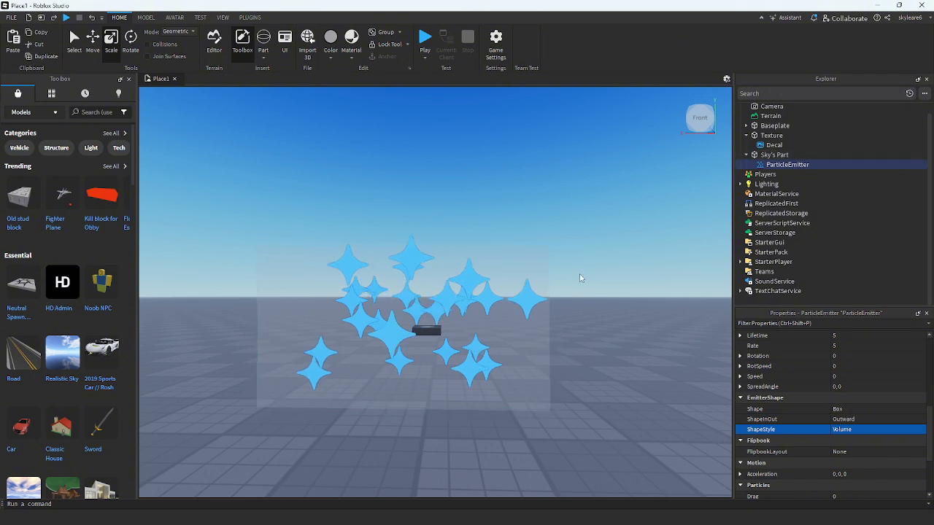
- Undo the emitter's ShapeStyle and Speed changes along with the latest scaling of the translucent block
key("ctrl+z")
key("ctrl+z")
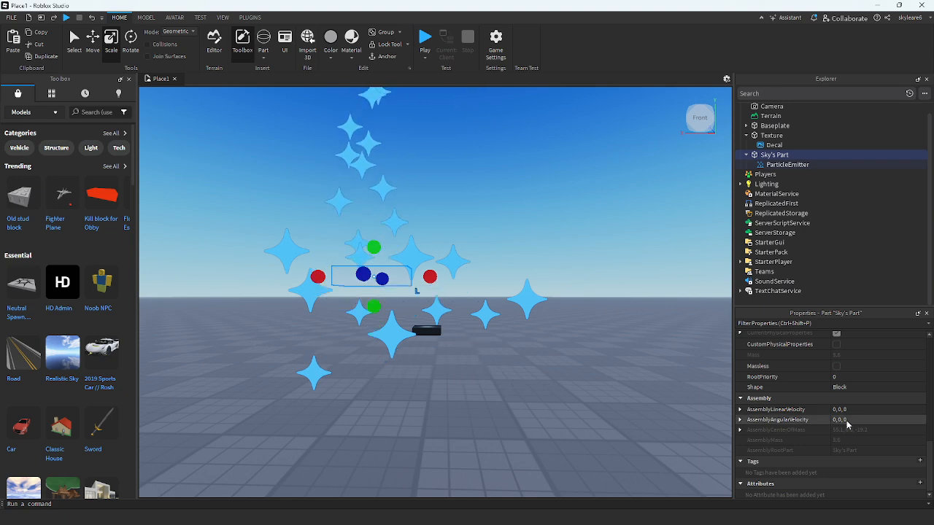
scroll(846, 420, "up", 1)
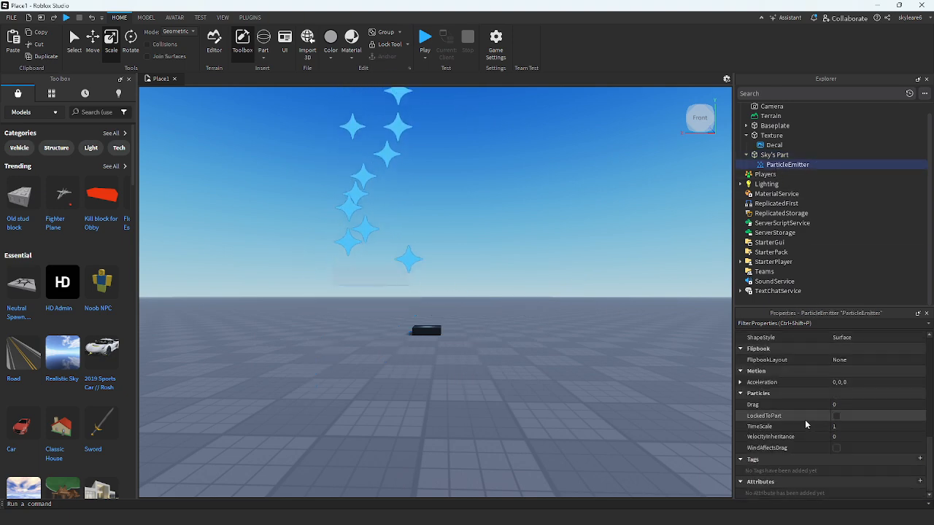
key("w")
right_click_drag(430, 391, 430, 391)
- Examine the ParticleEmitter's Acceleration property and the surrounding Emission, EmitterShape, Flipbook and Particles settings
scroll(825, 401, "up", 1)
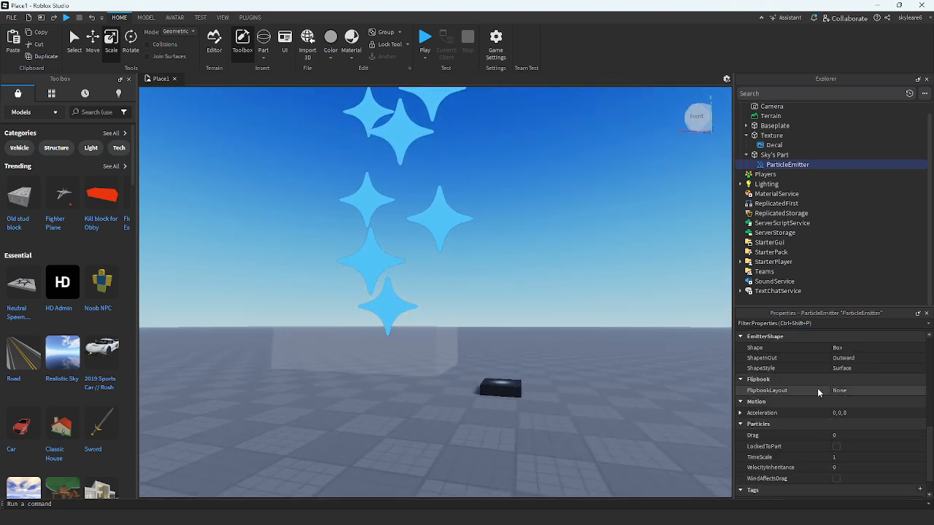
left_click(810, 413)
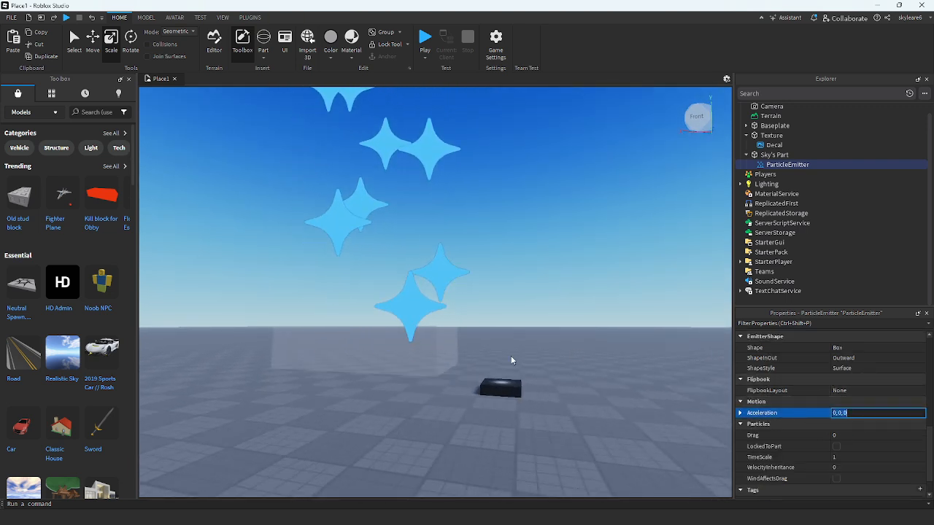
mouse_move(163, 520)
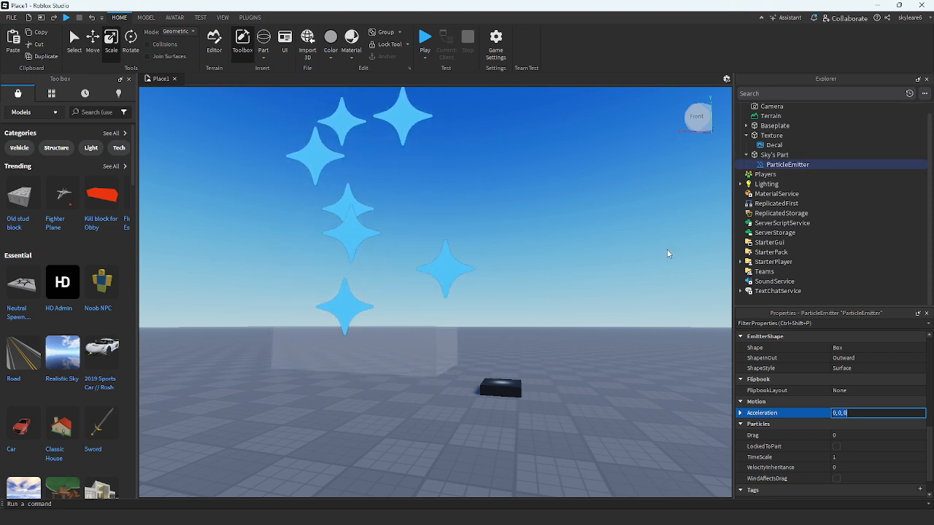
scroll(843, 387, "down", 1)
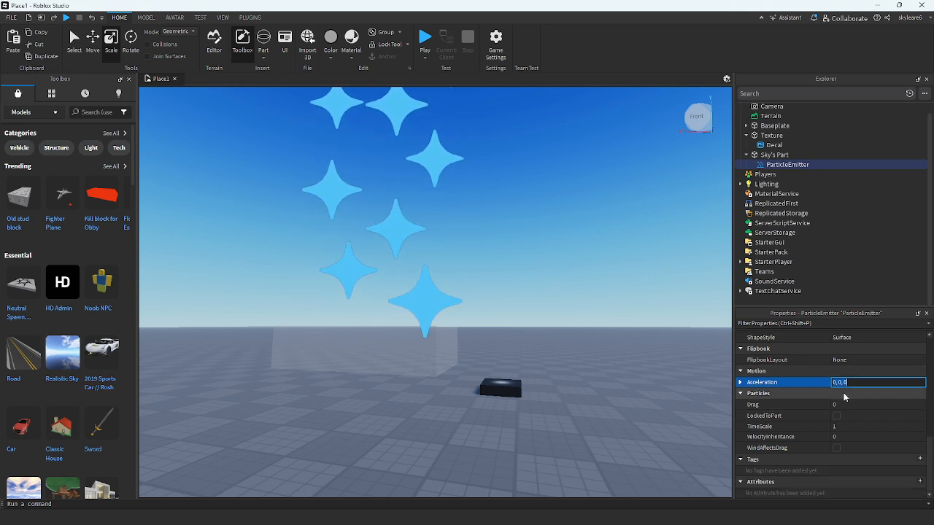
scroll(804, 431, "up", 3)
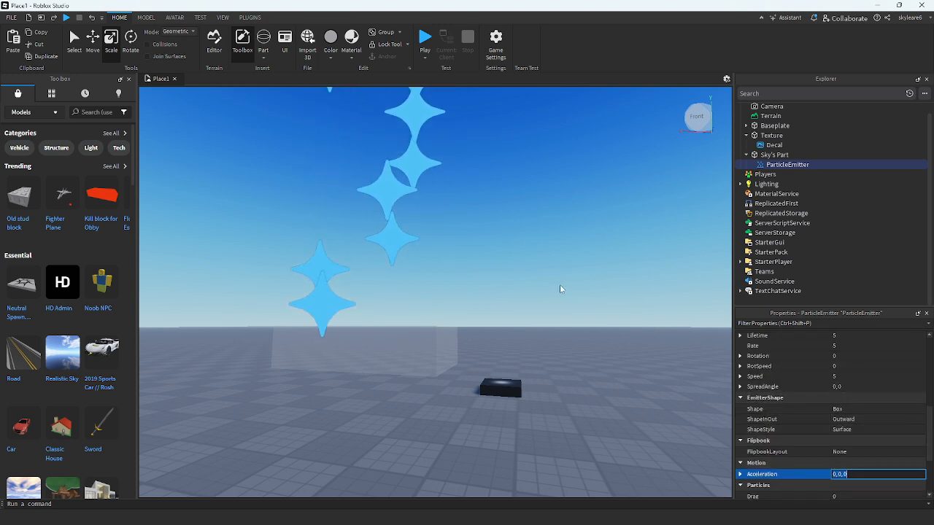
scroll(873, 436, "down", 3)
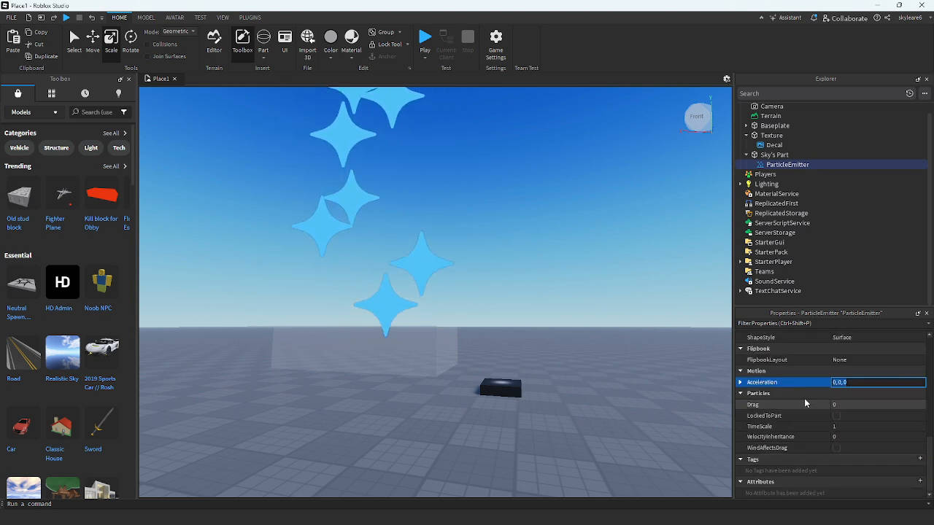
scroll(835, 402, "up", 1)
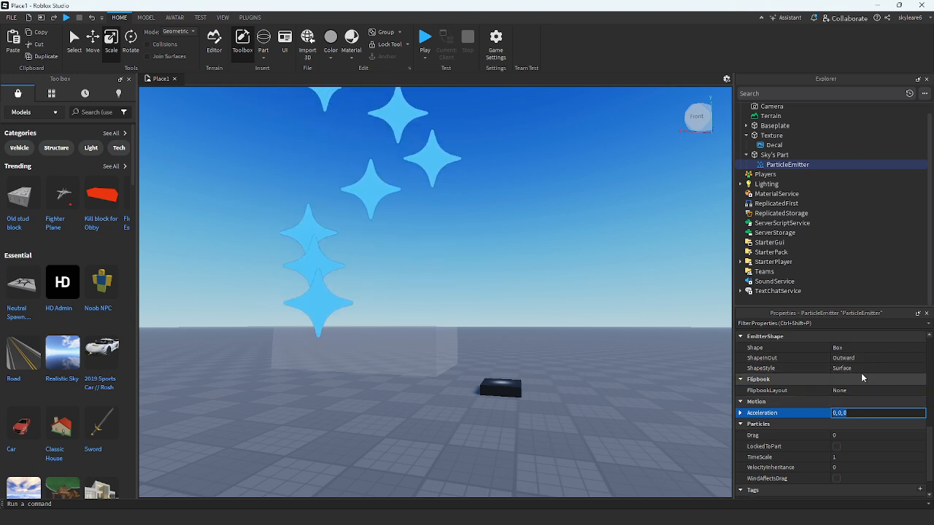
scroll(868, 372, "up", 4)
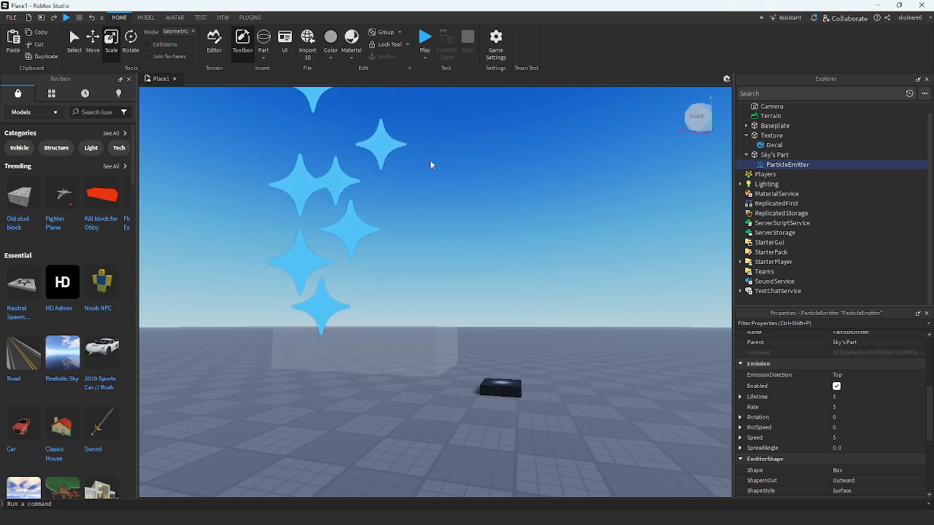
- Set the ParticleEmitter's Speed to 10 and view the whole particle stream above the block
left_click(843, 438)
type("10")
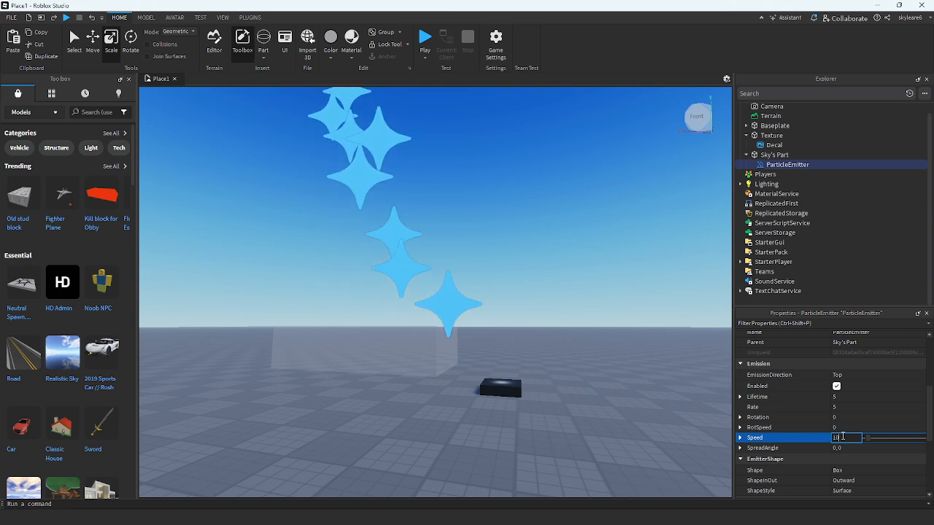
key("Return")
right_click_drag(613, 373, 614, 376)
key("w")
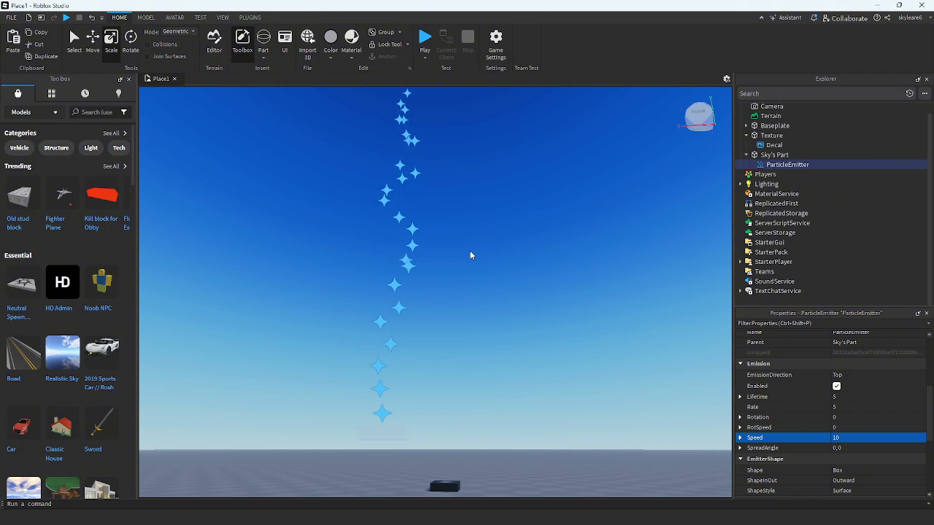
- Set the ParticleEmitter's Drag to 1, raise it to 10, and view the particles around the block
scroll(873, 410, "down", 5)
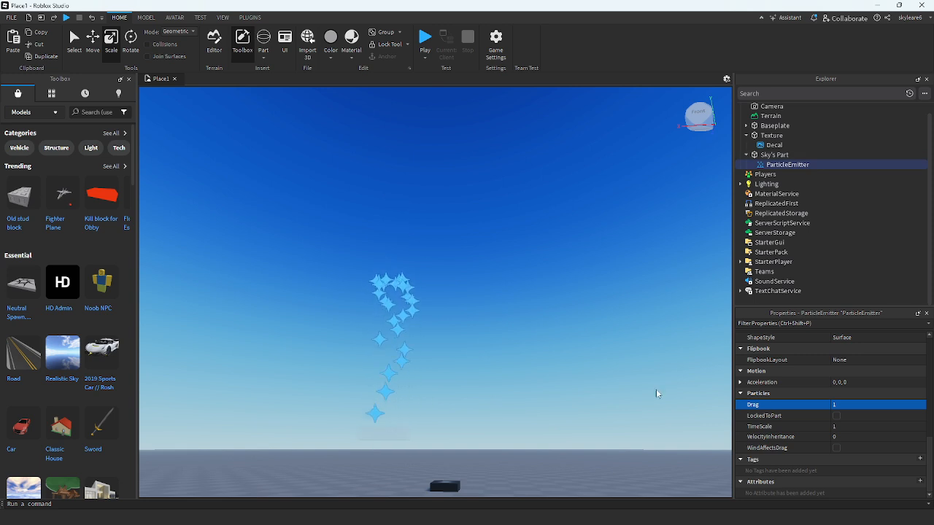
left_click(846, 406)
type("10")
key("Return")
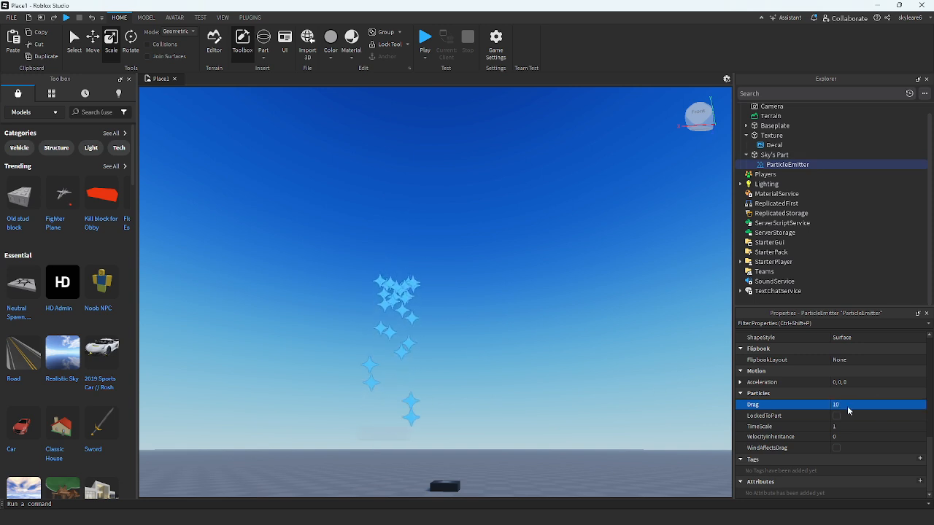
key("w")
right_click_drag(640, 353, 586, 394)
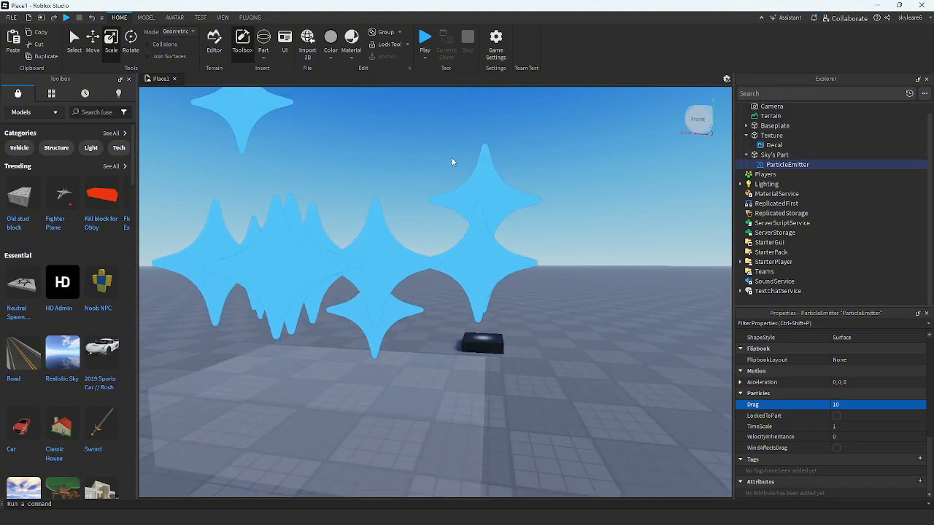
key("s")
key("s")
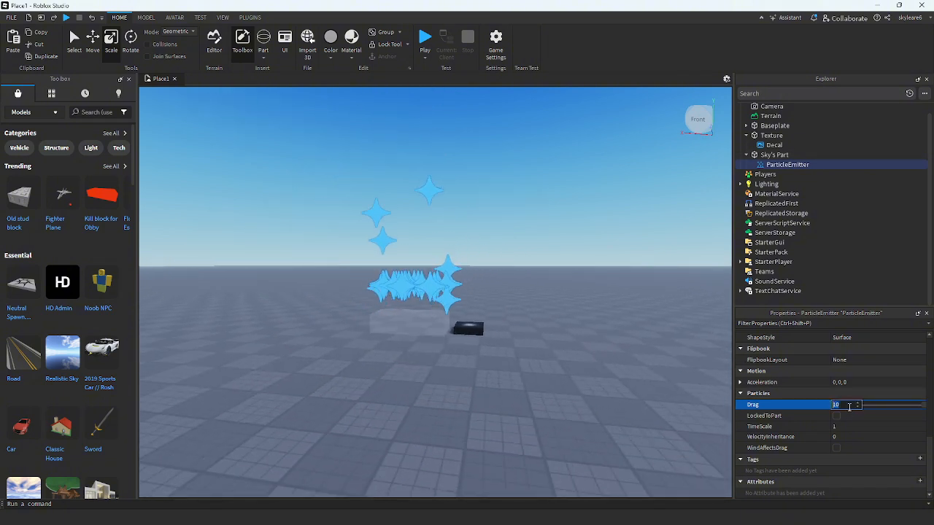
- Set the ParticleEmitter's Drag to 0.2 and look up at the particle stream
key("Return")
key("s")
right_click_drag(539, 316, 563, 321)
key("s")
left_click(563, 326)
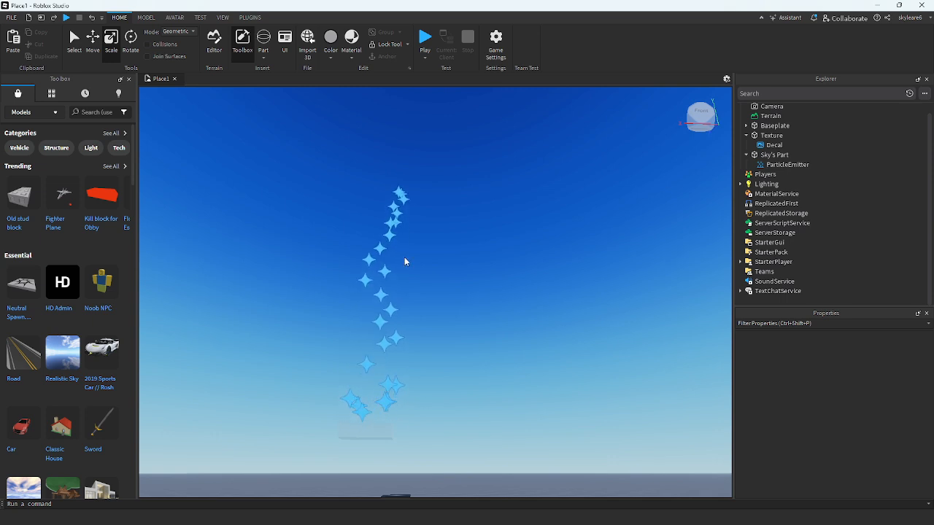
right_click_drag(407, 225, 406, 211)
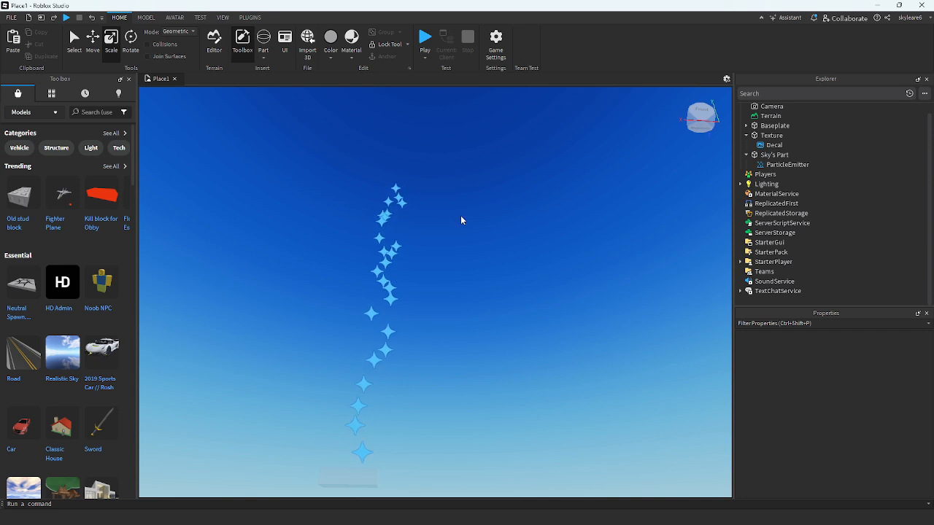
right_click_drag(570, 260, 570, 277)
- Select the translucent block's ParticleEmitter and reset its Drag to 0
left_click(375, 392)
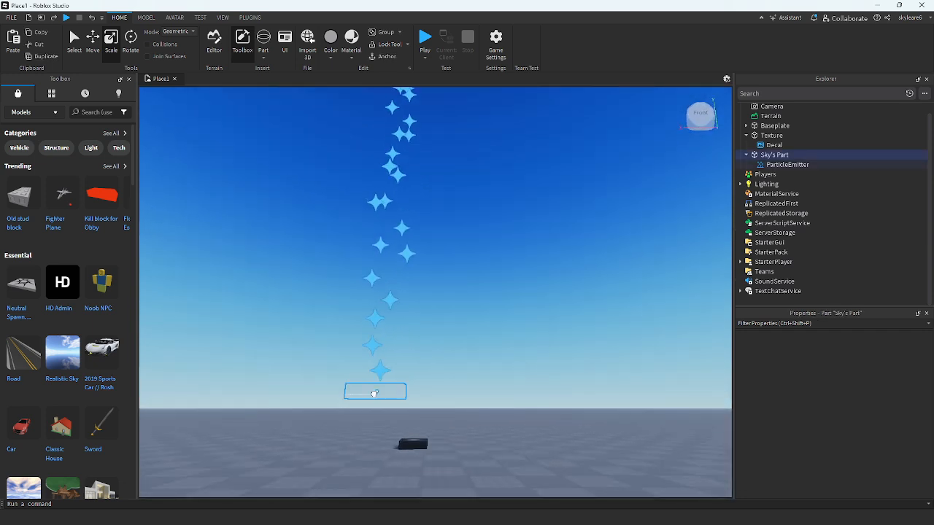
scroll(916, 386, "down", 5)
left_click(786, 166)
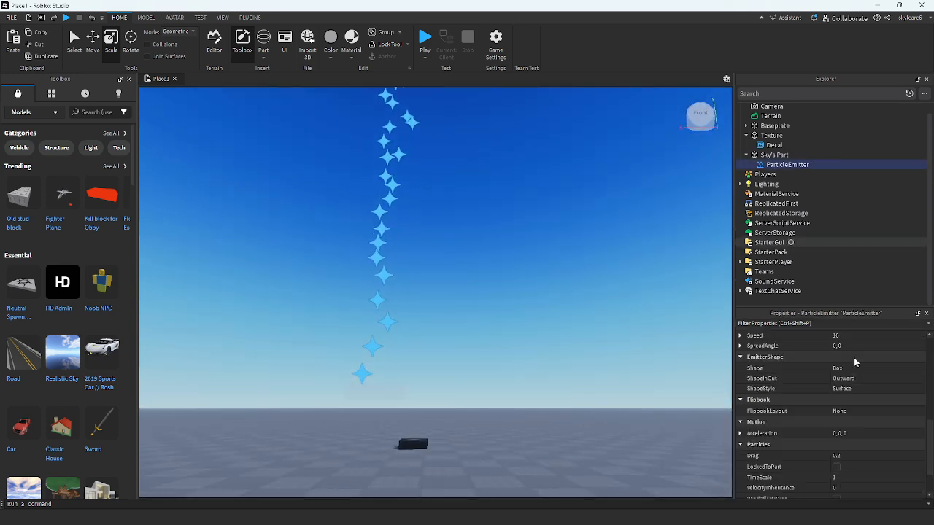
scroll(864, 416, "down", 2)
left_click(849, 405)
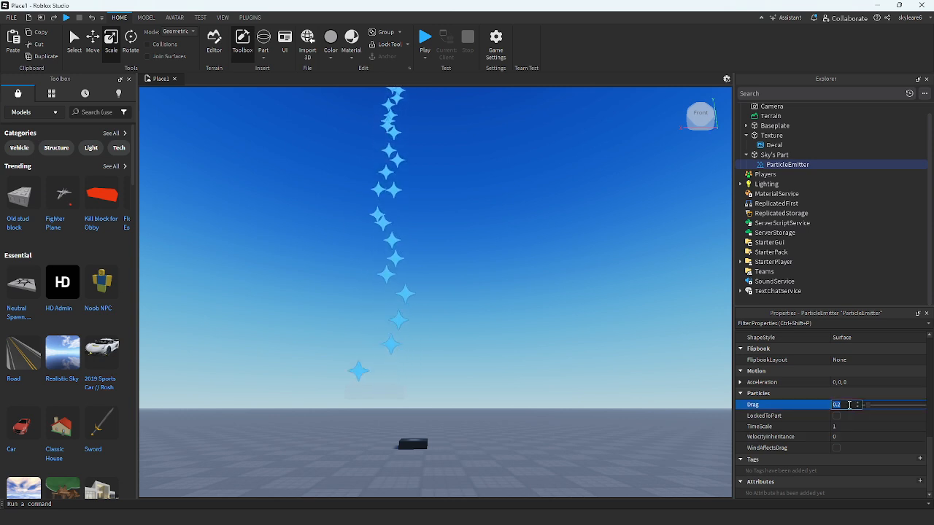
type("0")
key("Return")
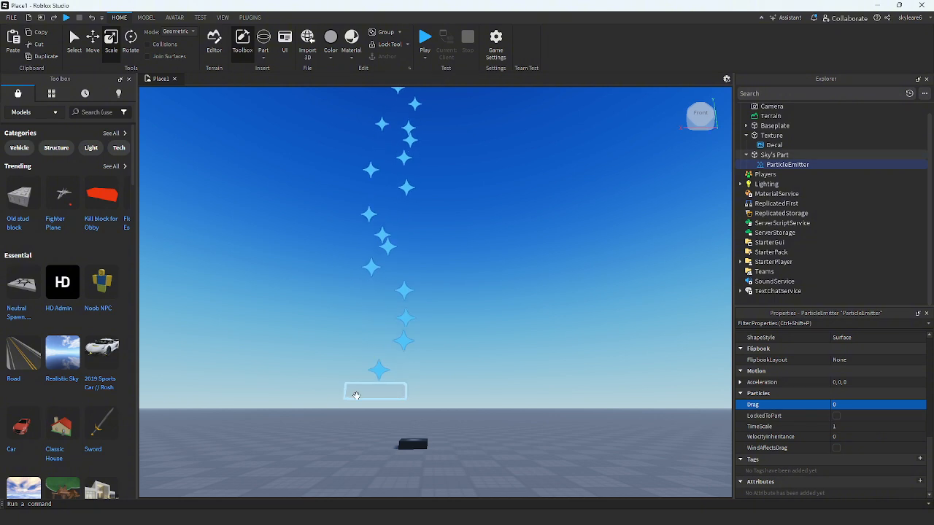
- Move the translucent block about 5.3 studs along its red axis
left_click(394, 393)
left_click(93, 40)
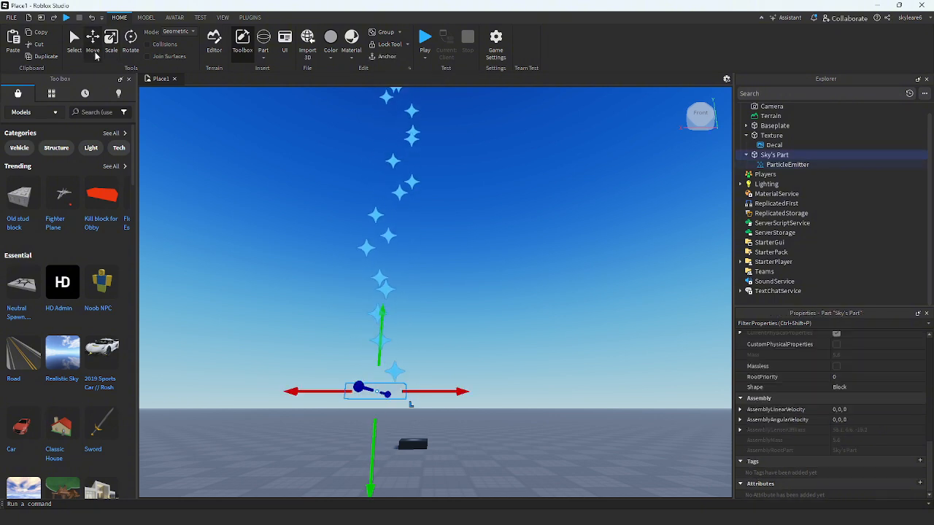
left_click_drag(442, 391, 513, 381)
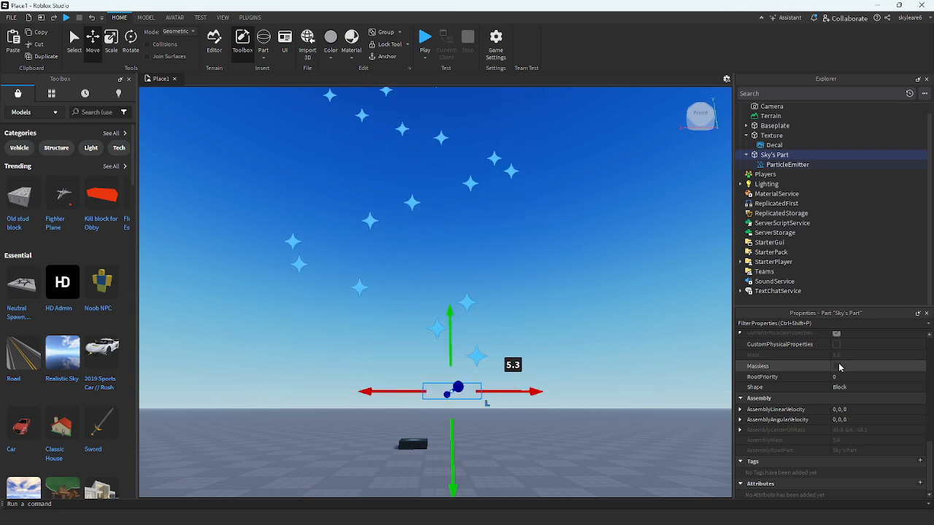
- Enable LockedToPart on the ParticleEmitter and move the translucent block back along its red axis
left_click(773, 165)
left_click(836, 416)
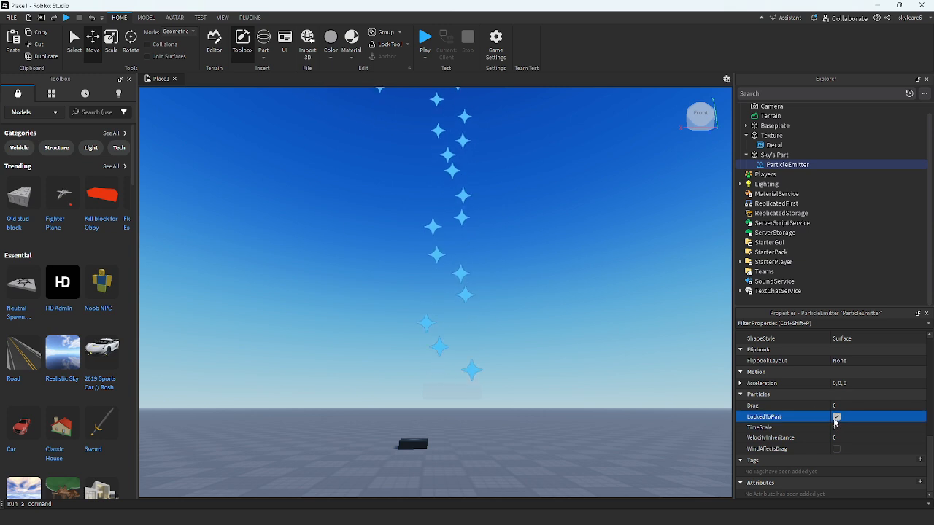
left_click(469, 388)
left_click_drag(538, 392, 502, 413)
- Turn off LockedToPart on the block's ParticleEmitter
left_click(788, 165)
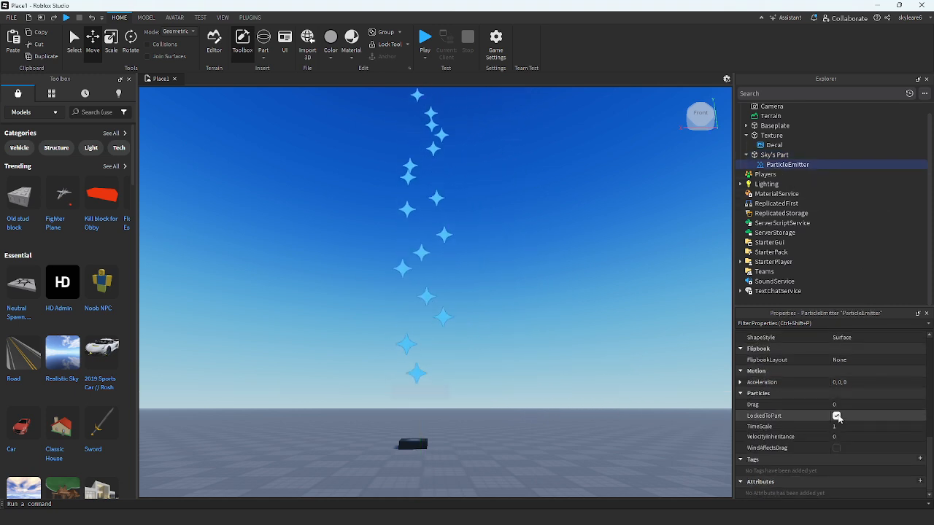
left_click(836, 416)
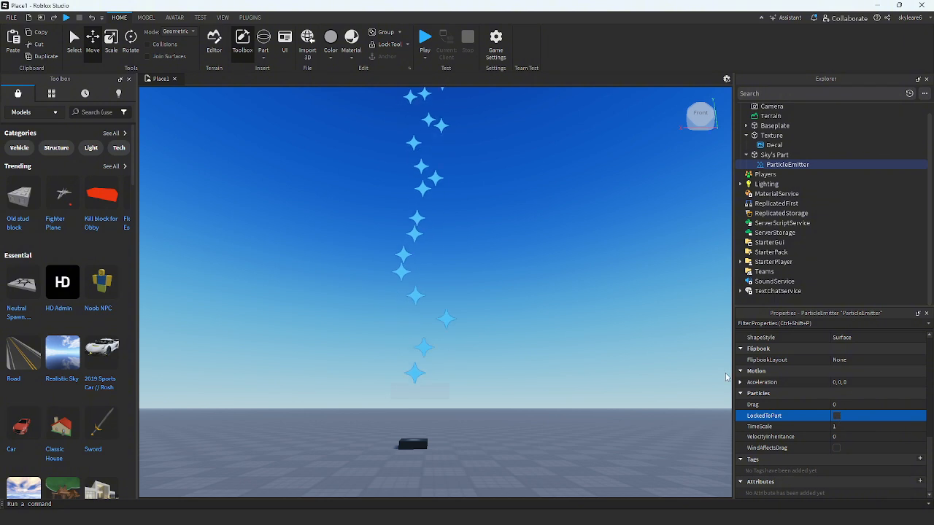
- Open the ParticleEmitter's Color gradient and set its start keypoint to black
scroll(827, 465, "up", 5)
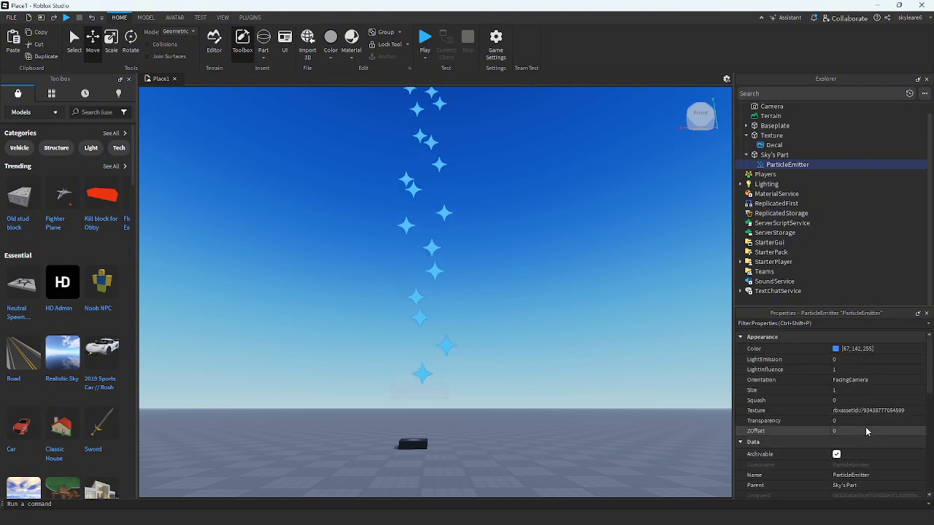
left_click(892, 349)
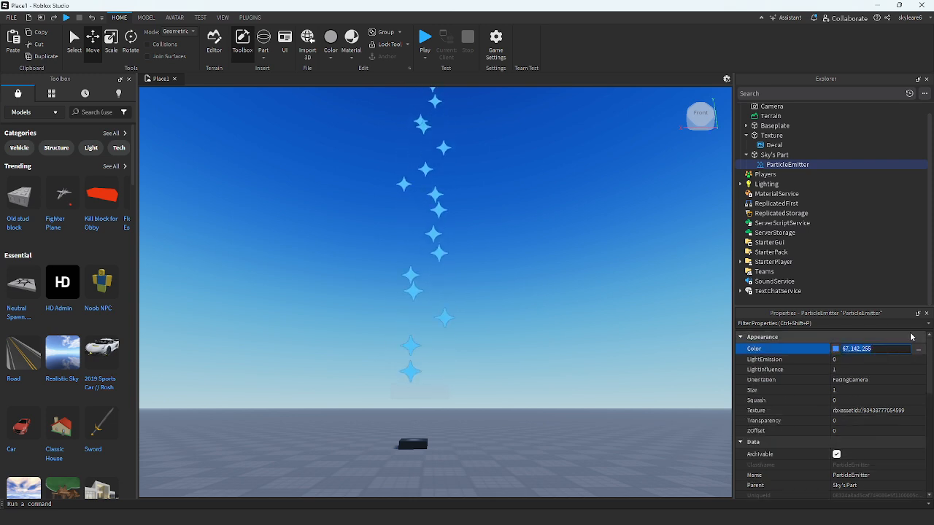
left_click(918, 350)
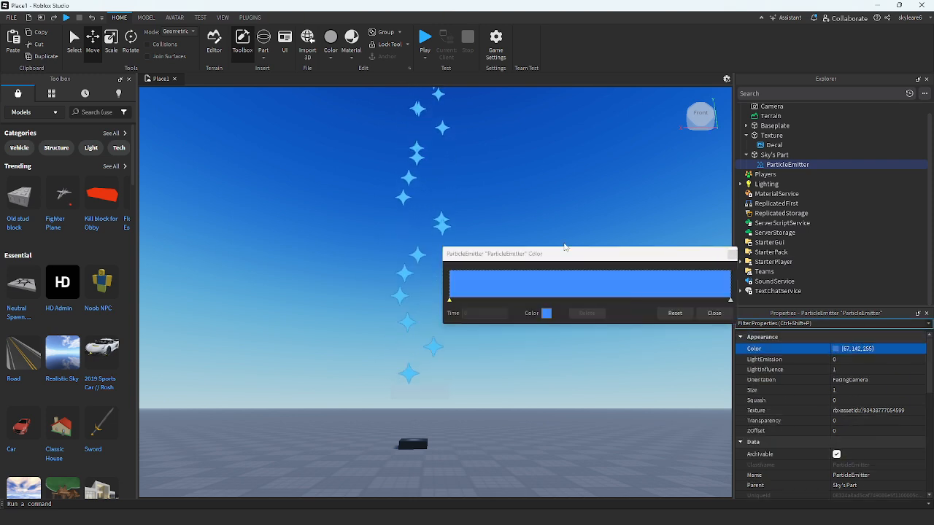
left_click_drag(566, 248, 422, 397)
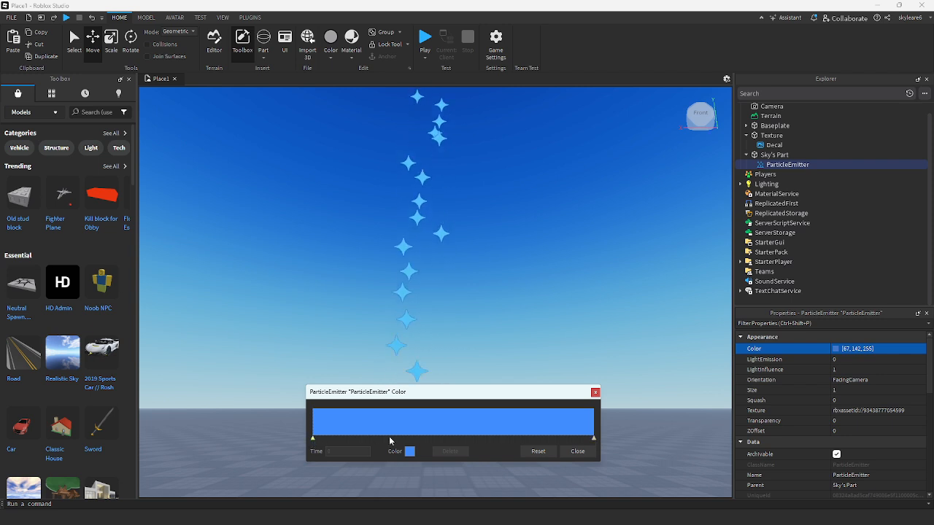
left_click(410, 451)
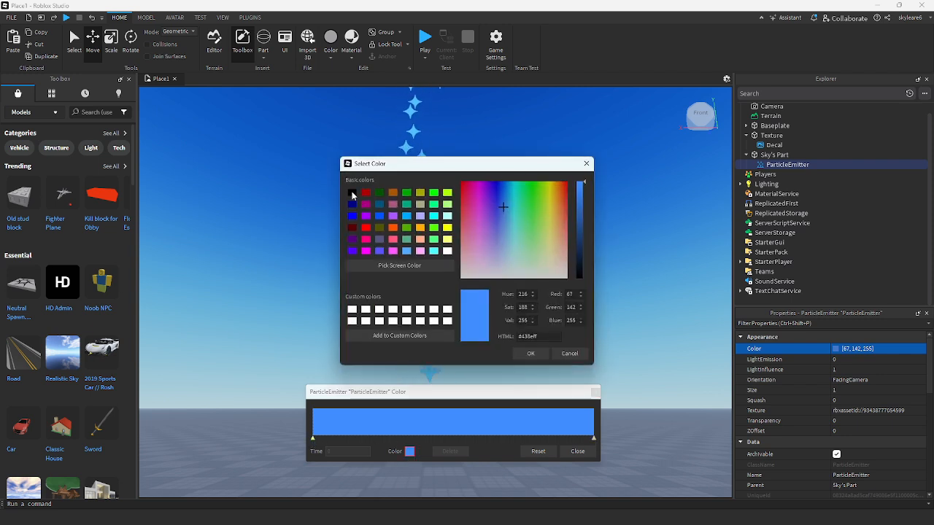
left_click(353, 193)
left_click(531, 353)
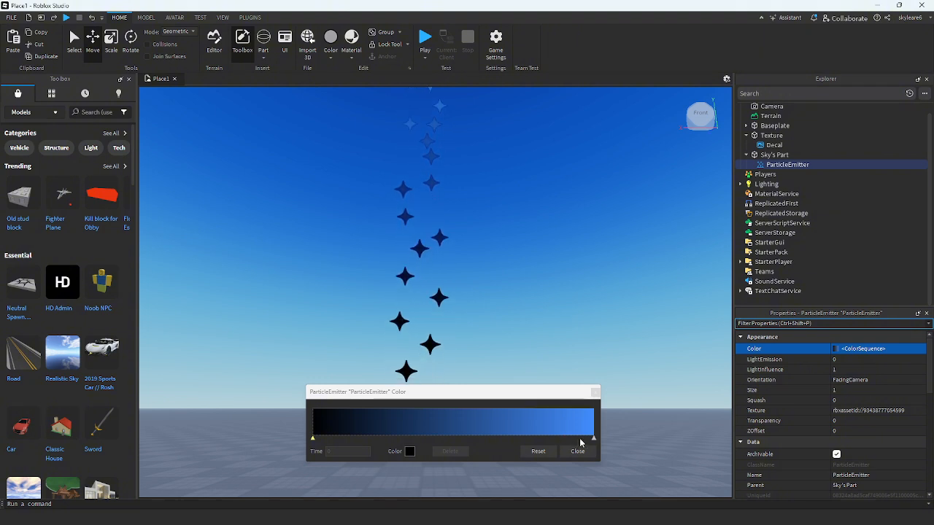
- Set the Color gradient's end keypoint to bright green (#6fff01) and view the particle stream from different angles
left_click(593, 439)
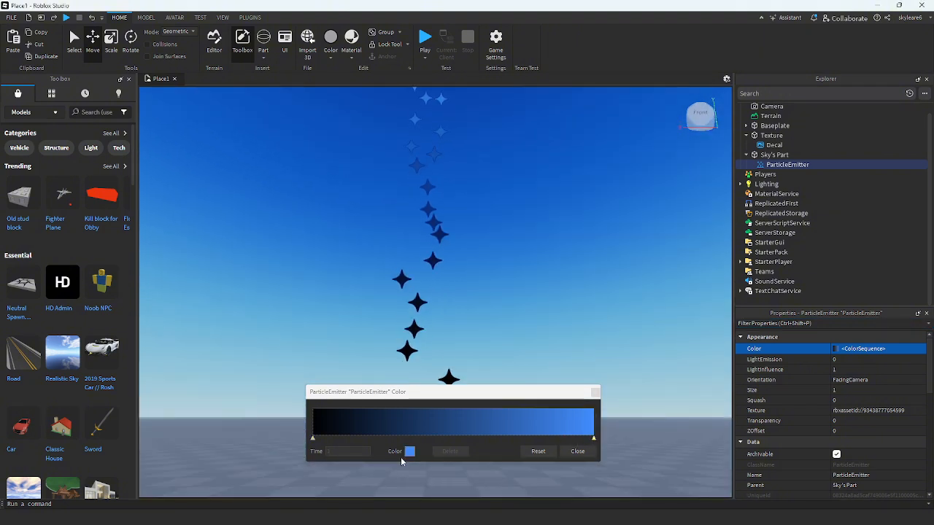
left_click(409, 452)
left_click(540, 186)
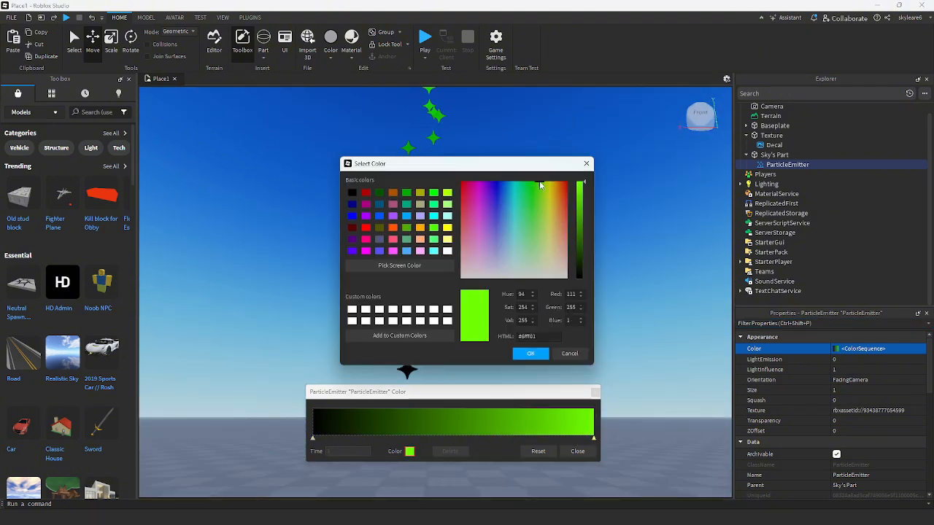
left_click(524, 353)
right_click_drag(524, 296, 524, 296)
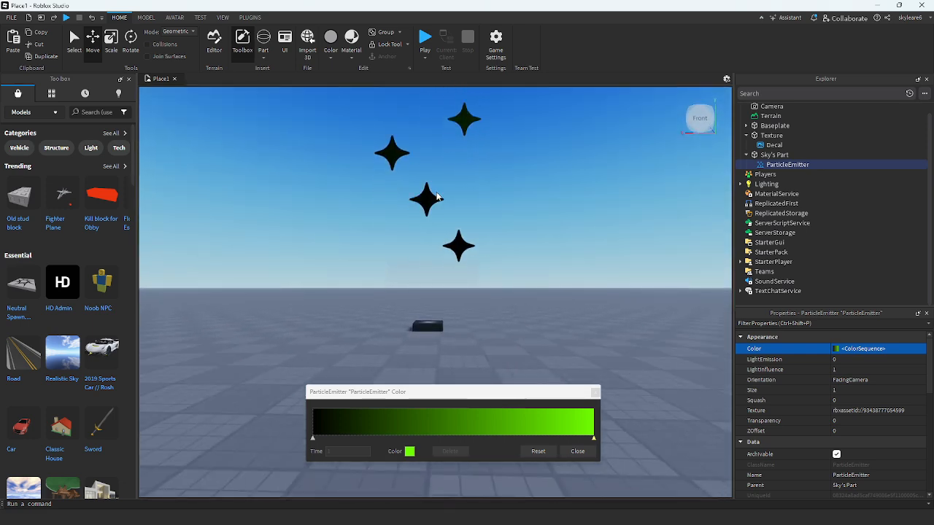
right_click_drag(438, 197, 489, 248)
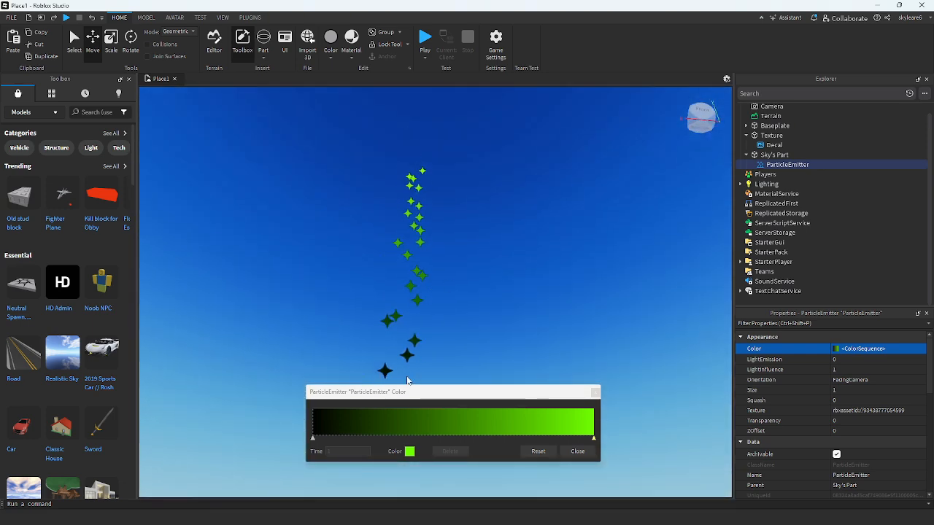
right_click_drag(430, 167, 430, 167)
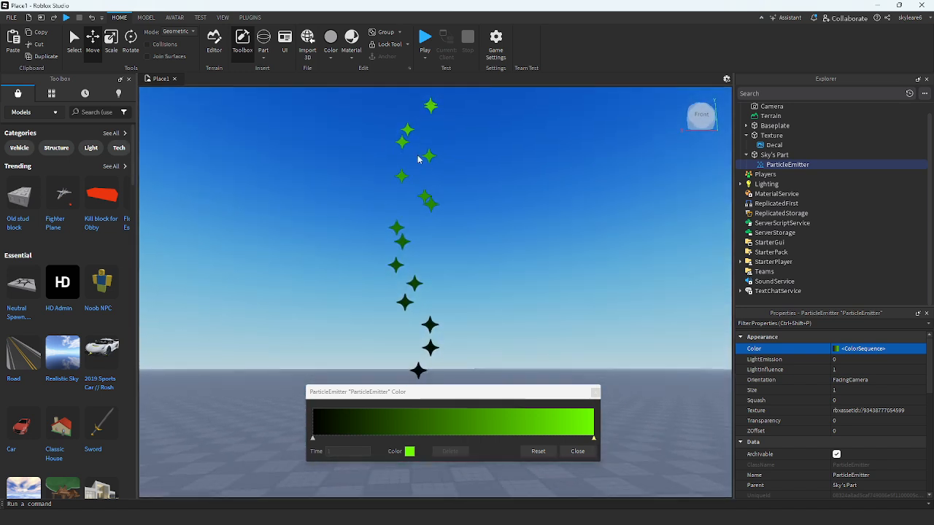
- Add a middle keypoint to the Color gradient at time 0.5
left_click(453, 427)
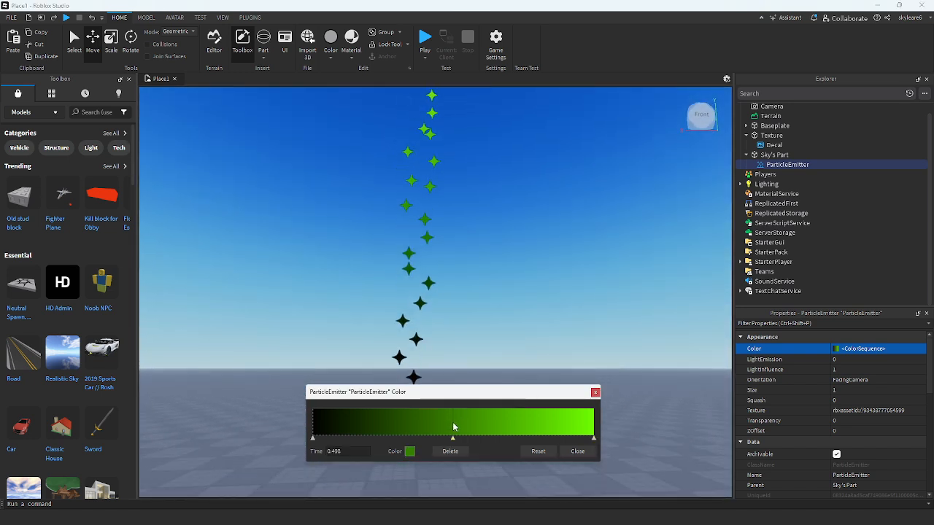
type("0.5")
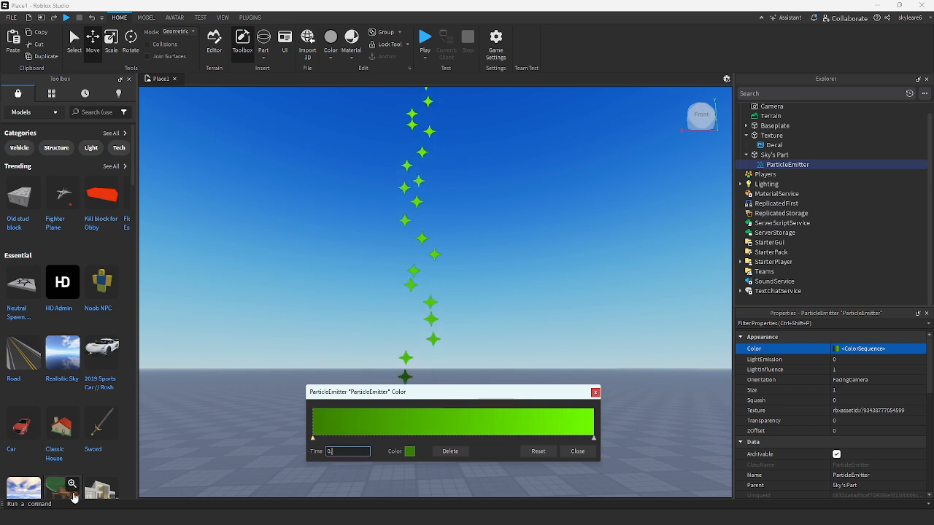
left_click(408, 452)
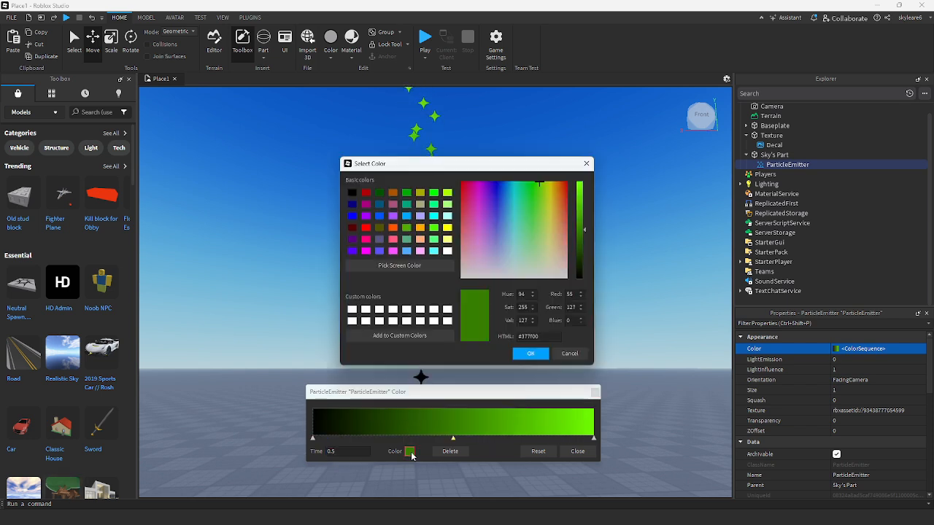
left_click(573, 356)
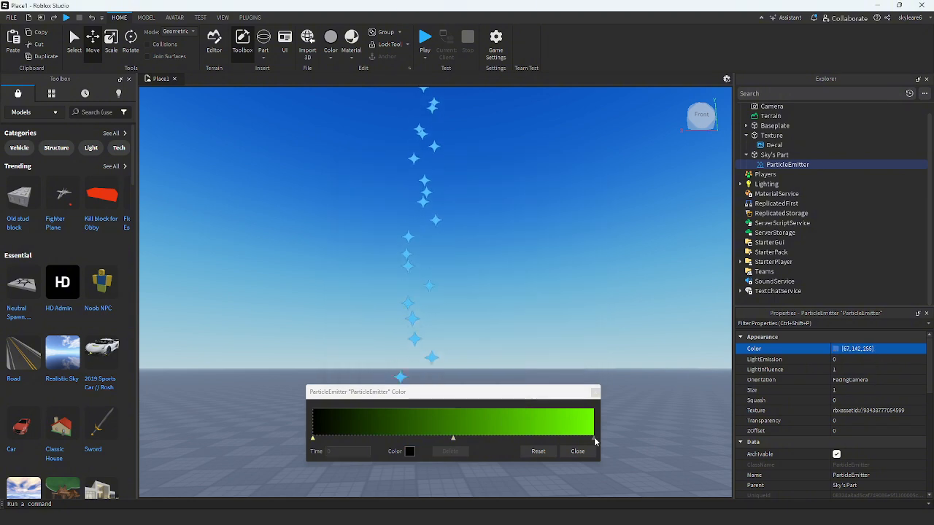
- Set the Color gradient's end keypoint to black
left_click(595, 440)
left_click(454, 440)
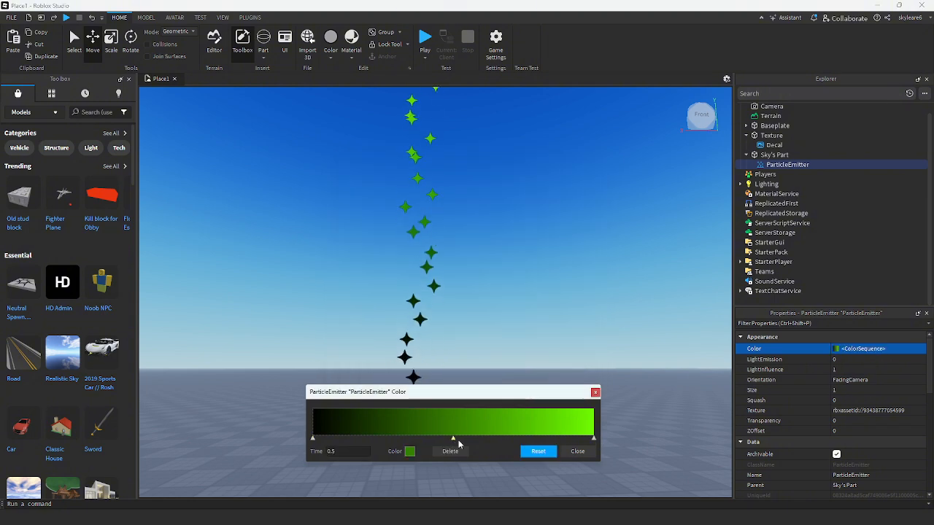
left_click(594, 440)
left_click(410, 452)
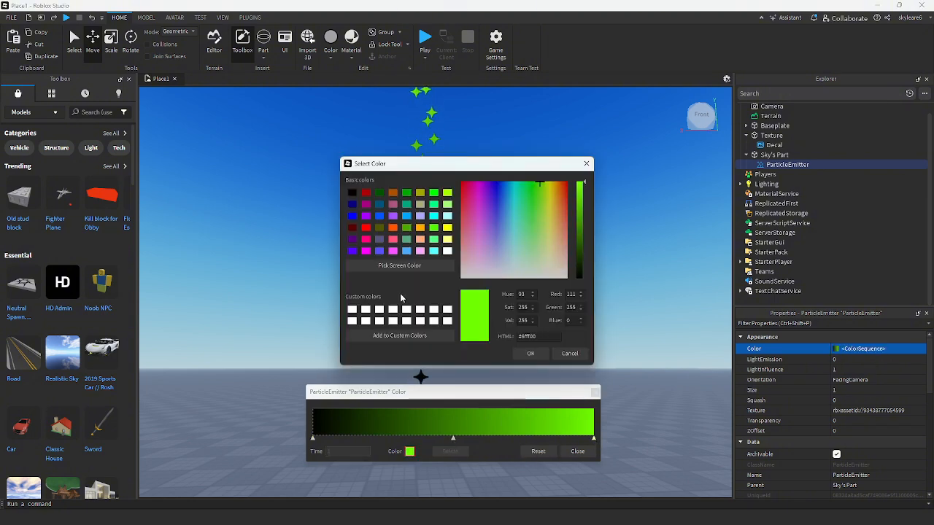
left_click(571, 279)
left_click(532, 354)
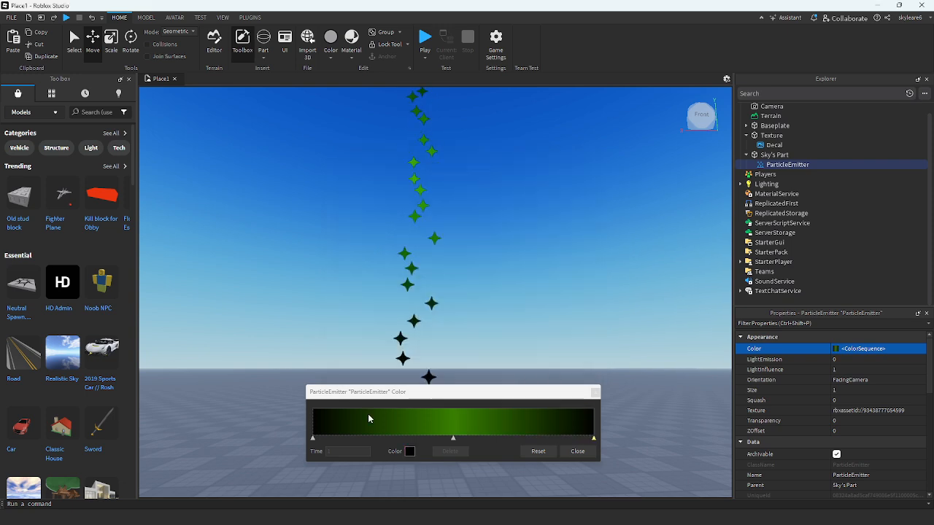
right_click_drag(560, 290, 560, 294)
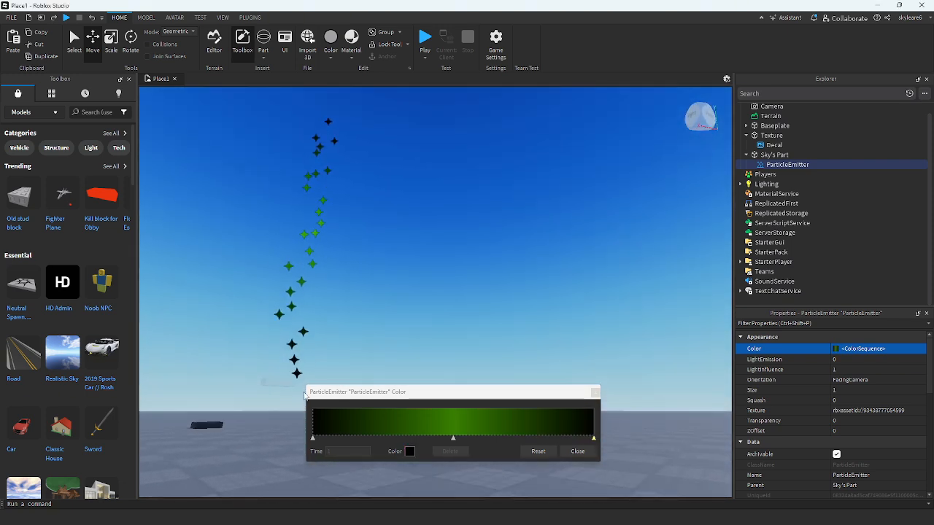
- Set the Color gradient's keypoint at time 0.5 to purple and close the gradient editor
left_click(453, 438)
left_click(408, 452)
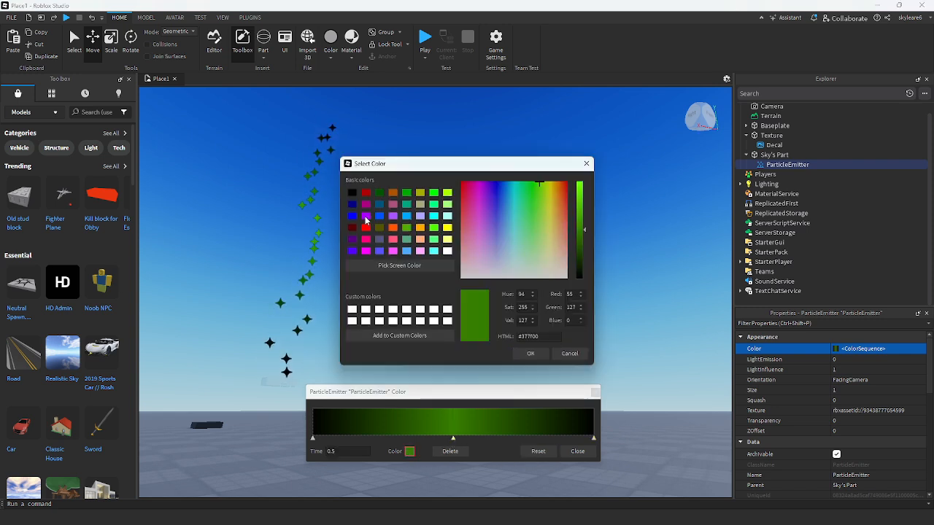
left_click(366, 251)
left_click(531, 354)
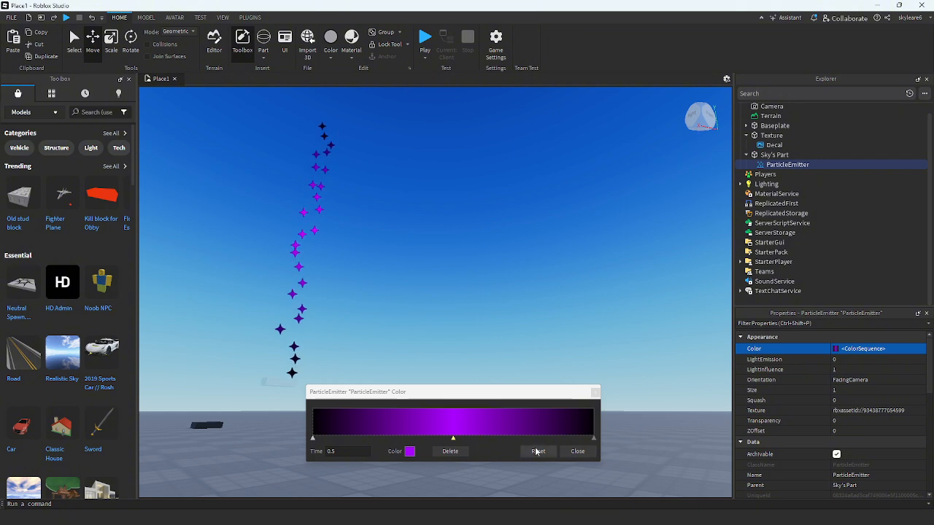
left_click(582, 453)
- Try a LightEmission of 1 on the ParticleEmitter, inspect the particles up close, and set it back to 0
right_click_drag(499, 285, 516, 305)
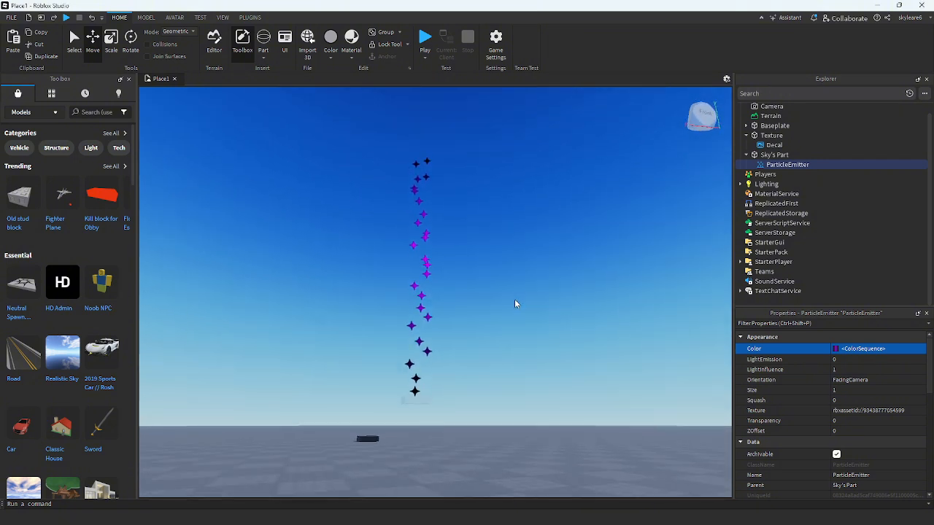
key("w")
right_click_drag(690, 375, 690, 375)
left_click(876, 362)
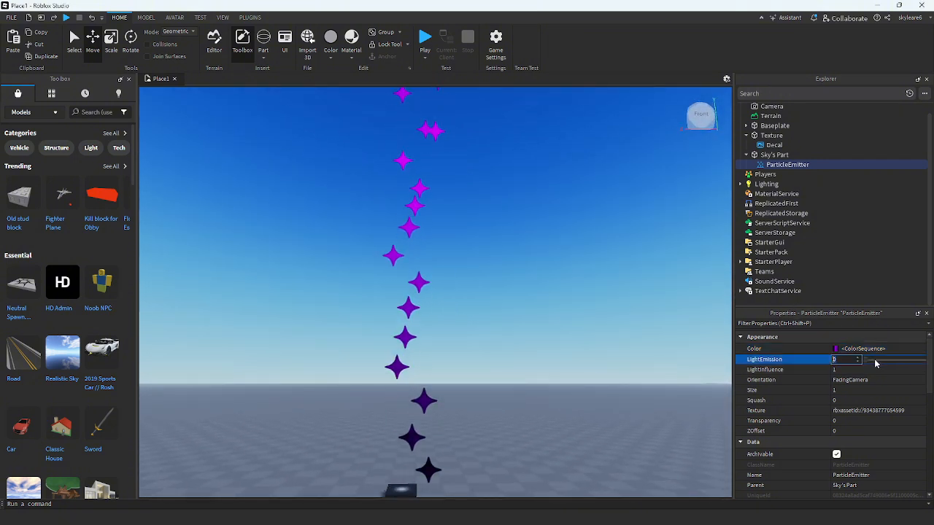
type("1")
key("Return")
right_click_drag(477, 343, 504, 328)
key("s")
key("w")
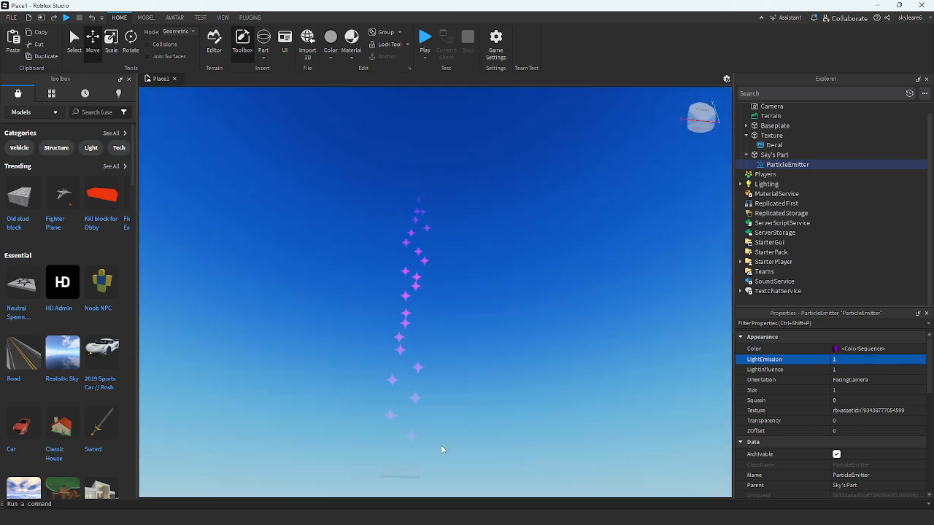
left_click(848, 360)
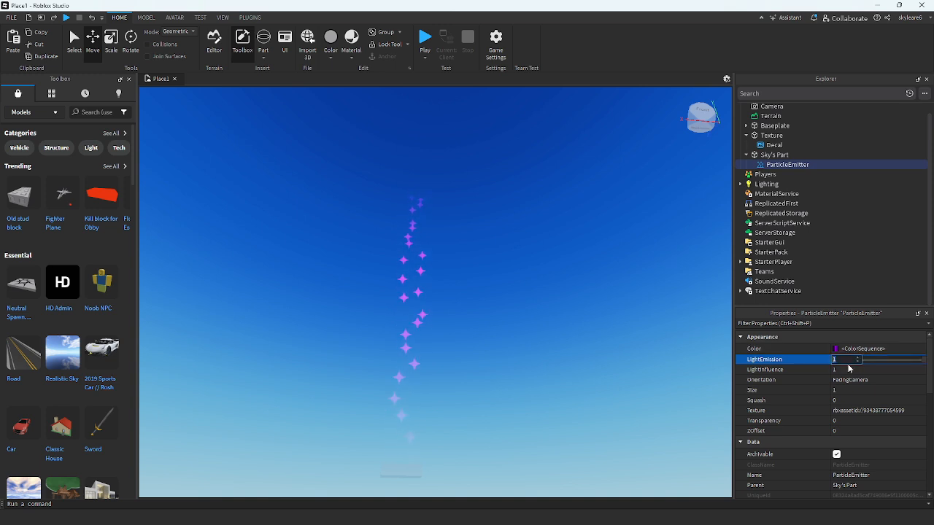
type("0")
key("Return")
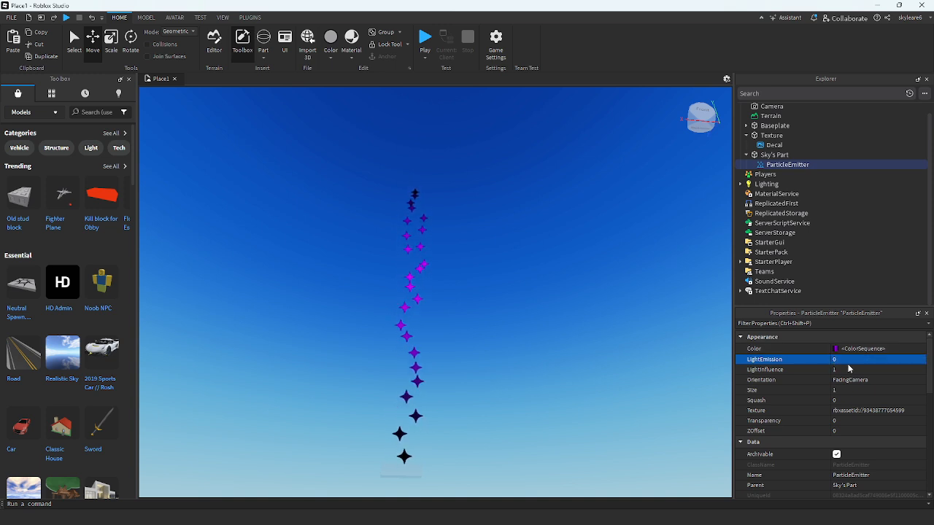
- Open the ParticleEmitter's Size curve and lower its start keypoint to 0
left_click(876, 390)
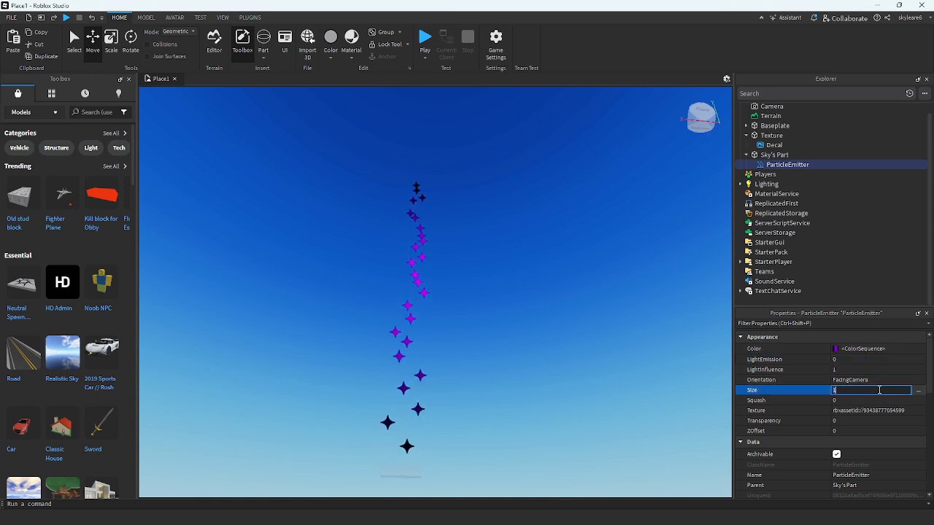
left_click(921, 391)
left_click_drag(538, 256, 641, 255)
right_click_drag(464, 279, 464, 280)
left_click_drag(553, 344, 553, 354)
left_click_drag(628, 253, 447, 250)
left_click_drag(373, 351, 373, 366)
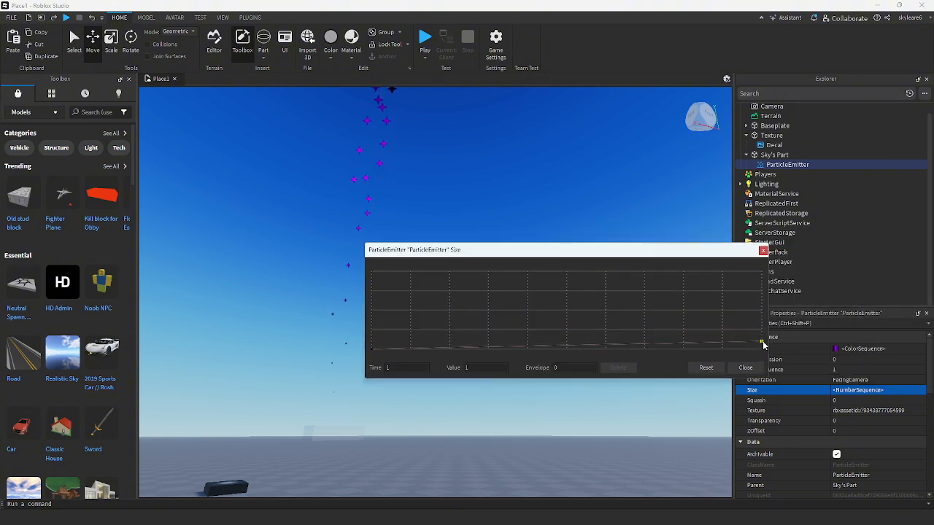
- Raise the end keypoint of the Size curve to 10 and view the growing particles
left_click_drag(764, 344, 761, 271)
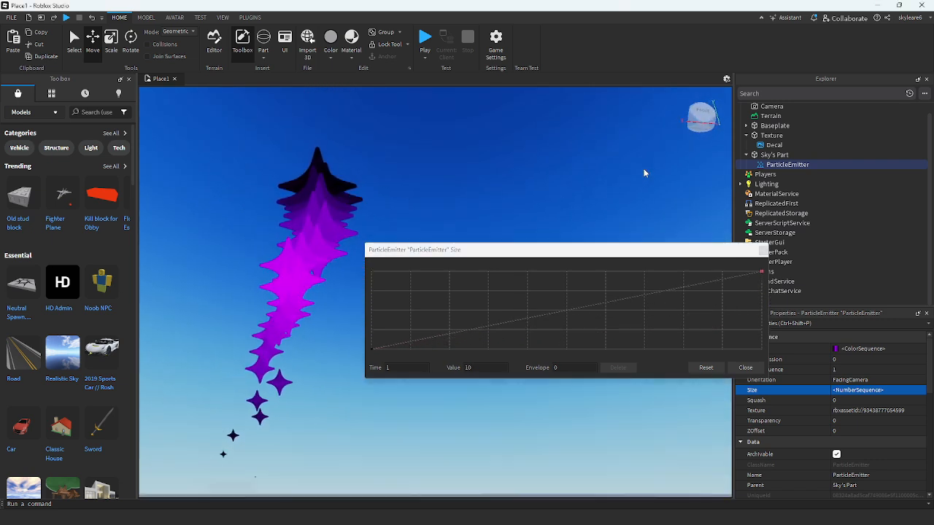
right_click_drag(644, 173, 643, 173)
key("w")
key("a")
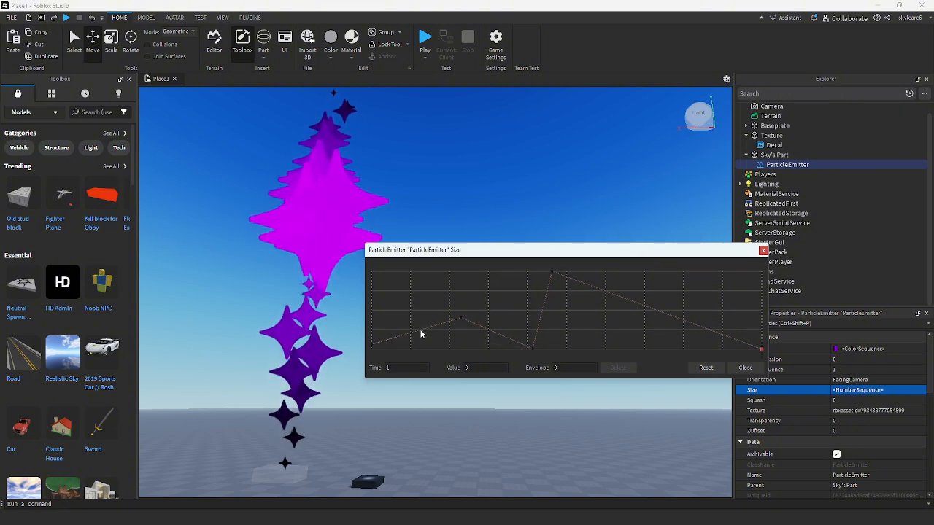
- Reshape the Size curve with keypoints of 2.87 at time 0.0885, 1 at time 0.318 and 3.75 at the end
left_click_drag(415, 243, 465, 229)
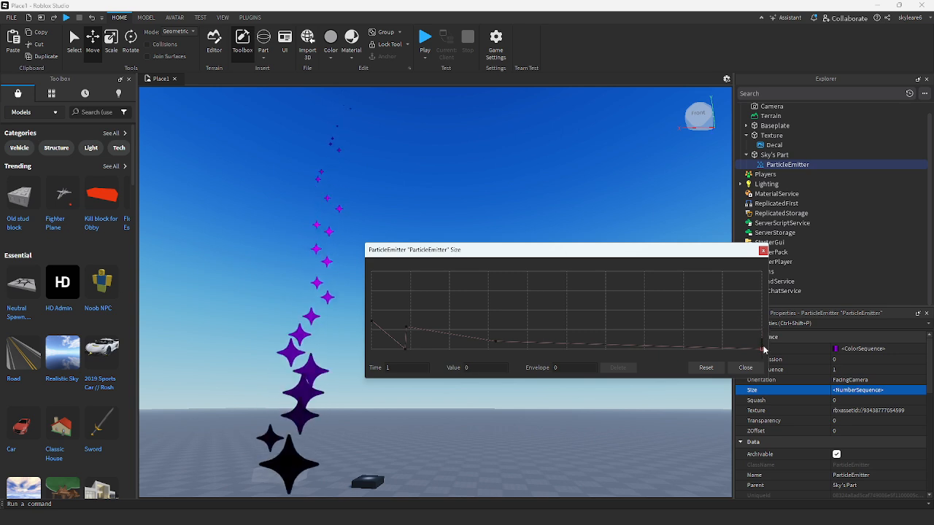
left_click_drag(762, 350, 763, 320)
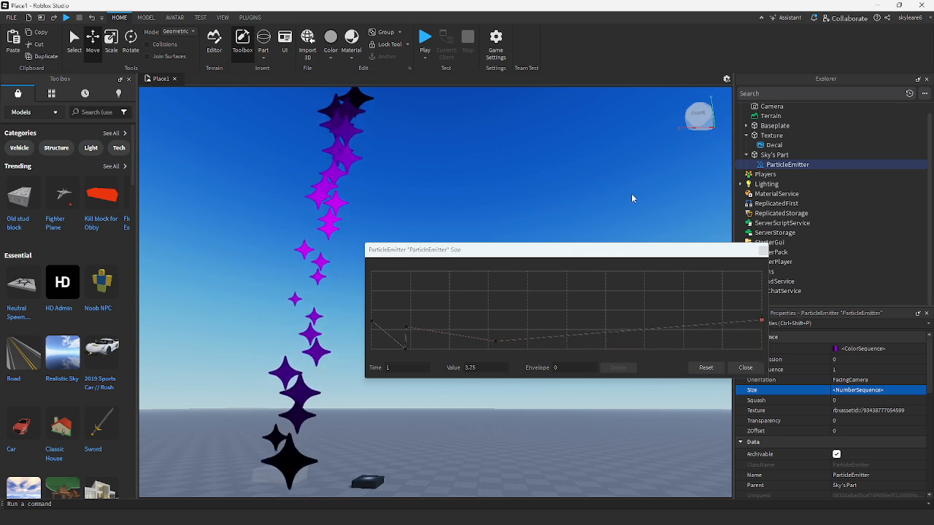
right_click_drag(631, 193, 630, 195)
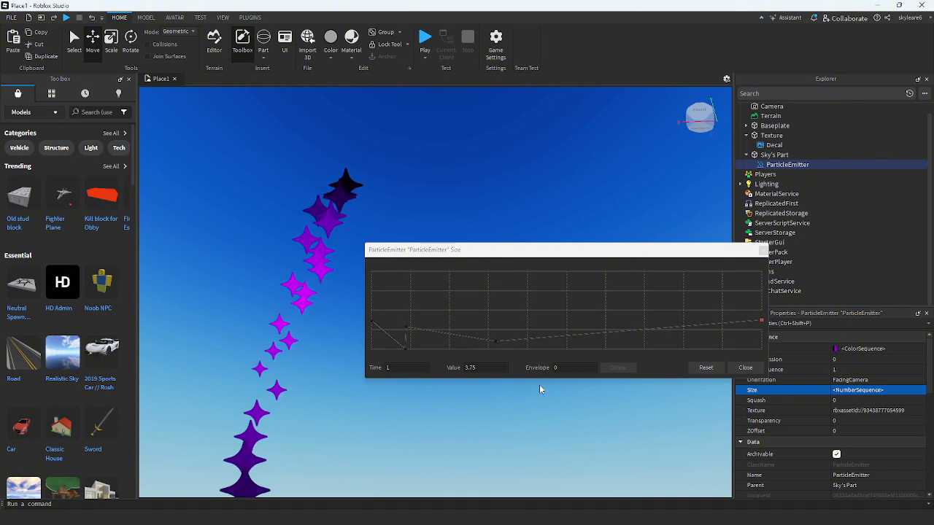
left_click(495, 341)
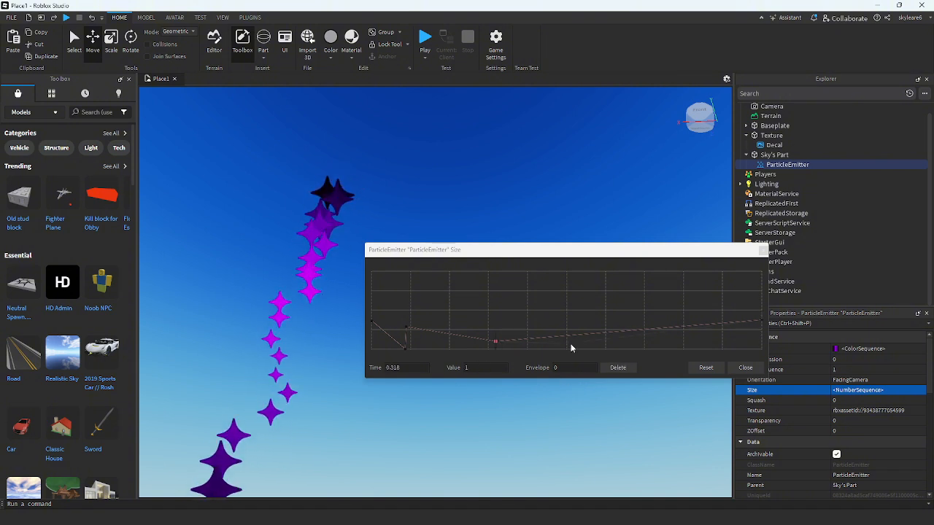
left_click(405, 329)
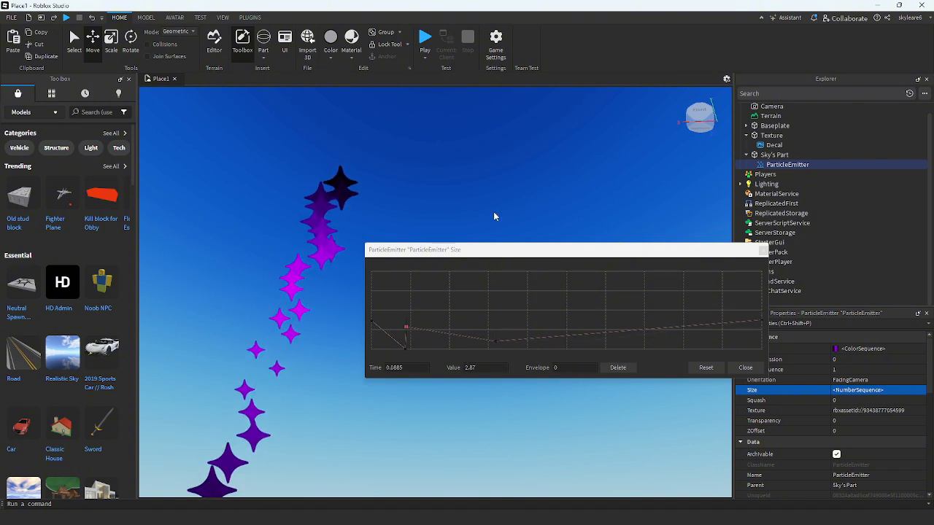
- Reset the ParticleEmitter's Size curve to a constant 1 and close the curve editor
right_click_drag(494, 214, 504, 206)
key("d")
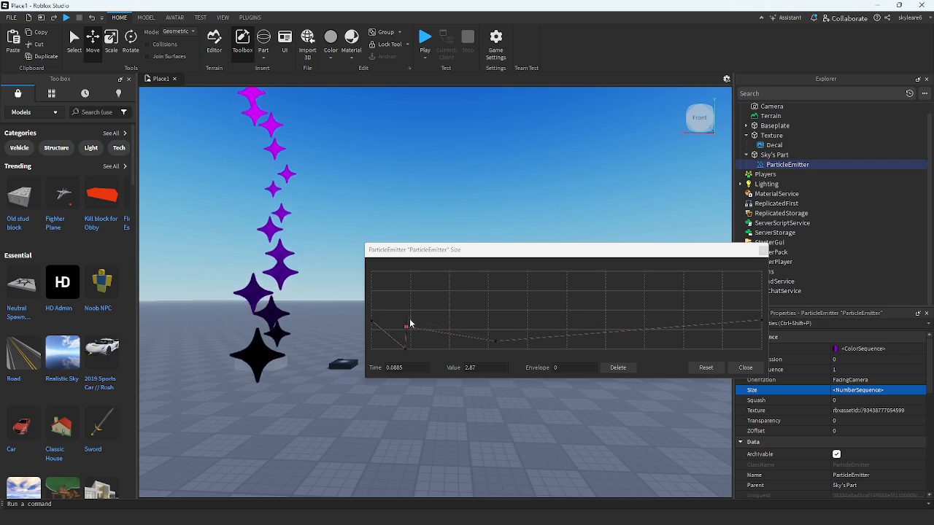
left_click(526, 326)
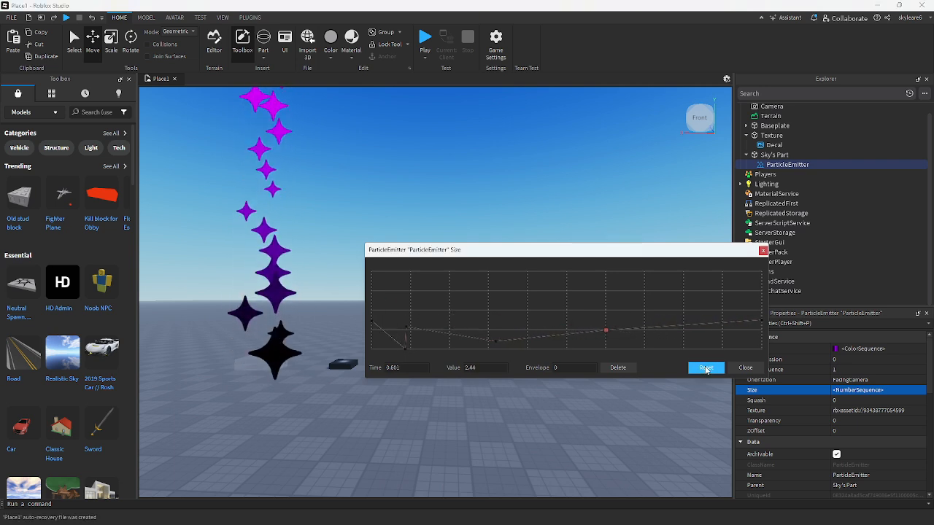
left_click(706, 367)
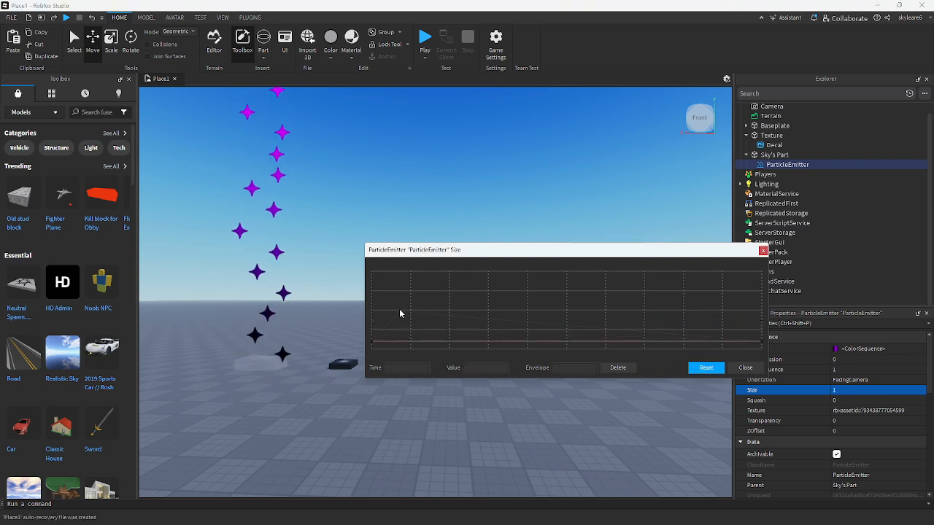
right_click_drag(262, 250, 262, 250)
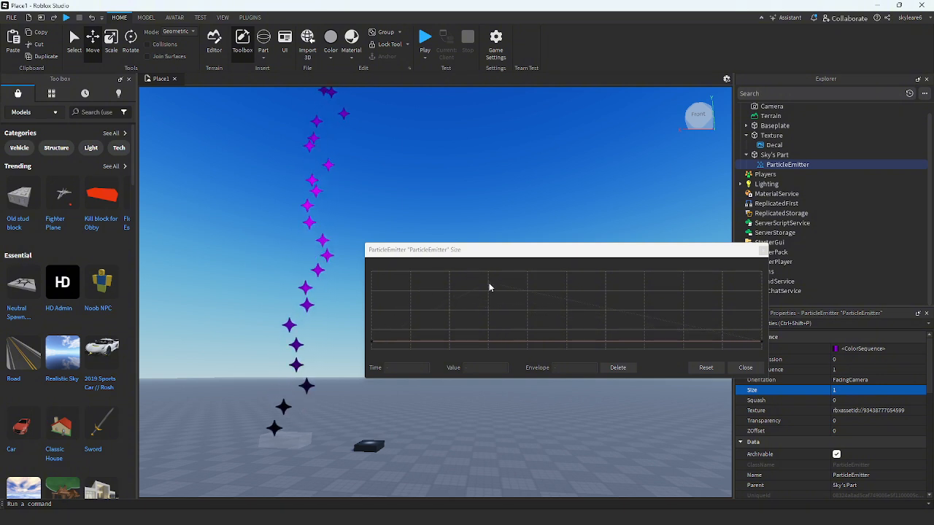
left_click(745, 367)
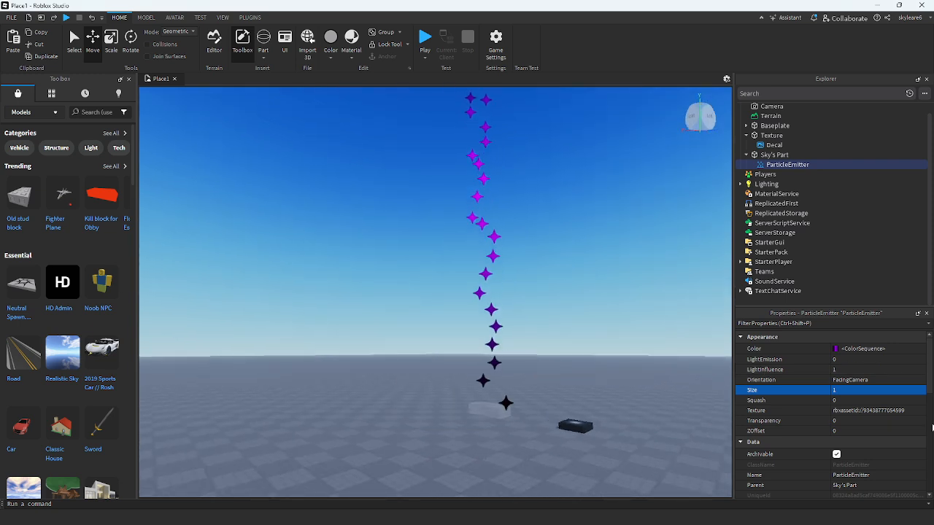
- Open the ParticleEmitter's Transparency curve, raise its start keypoint to 1 and view the particles
left_click(876, 421)
left_click(921, 421)
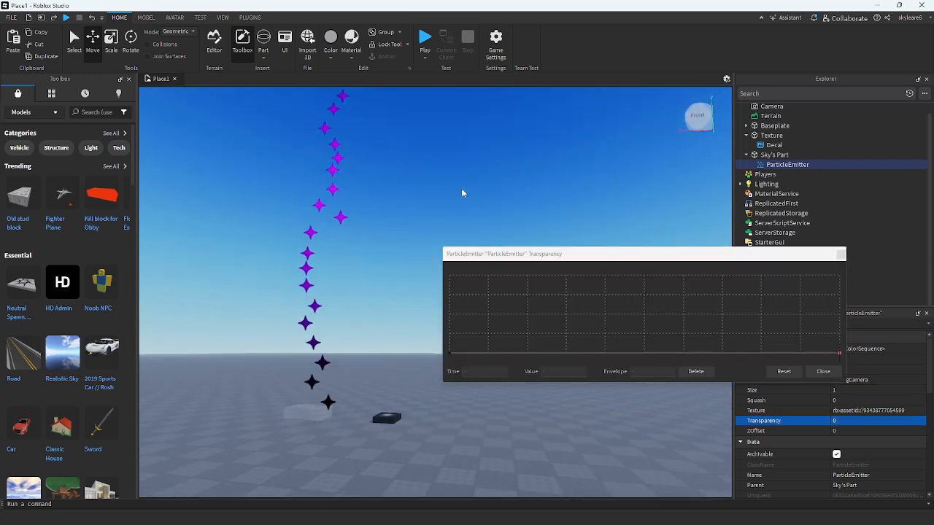
left_click_drag(450, 355, 450, 248)
right_click_drag(338, 249, 338, 249)
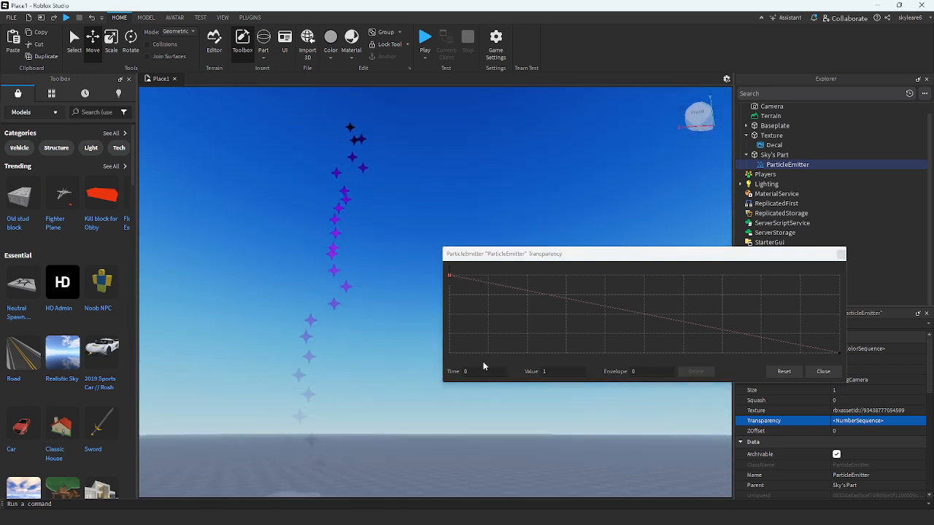
- Reset the Transparency curve and raise its end and start keypoints to 1
left_click_drag(837, 355, 837, 281)
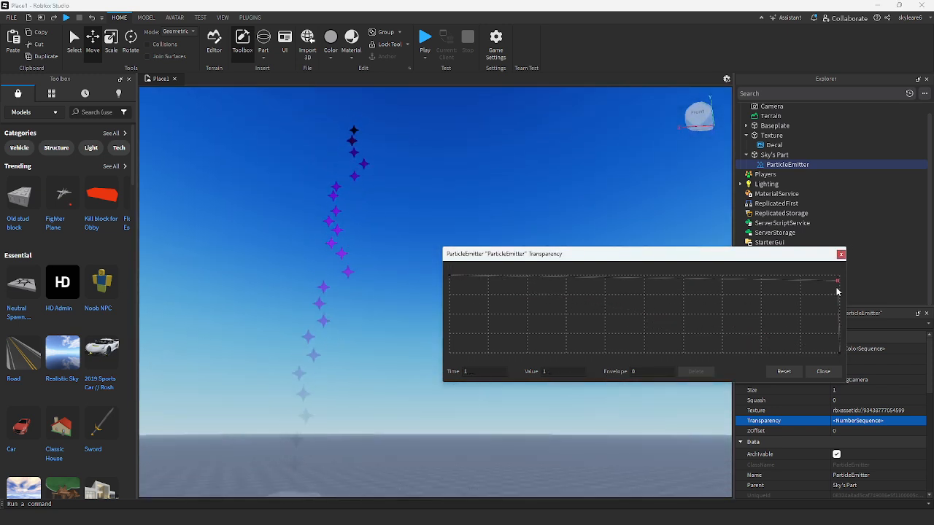
left_click(788, 374)
left_click_drag(839, 355, 843, 261)
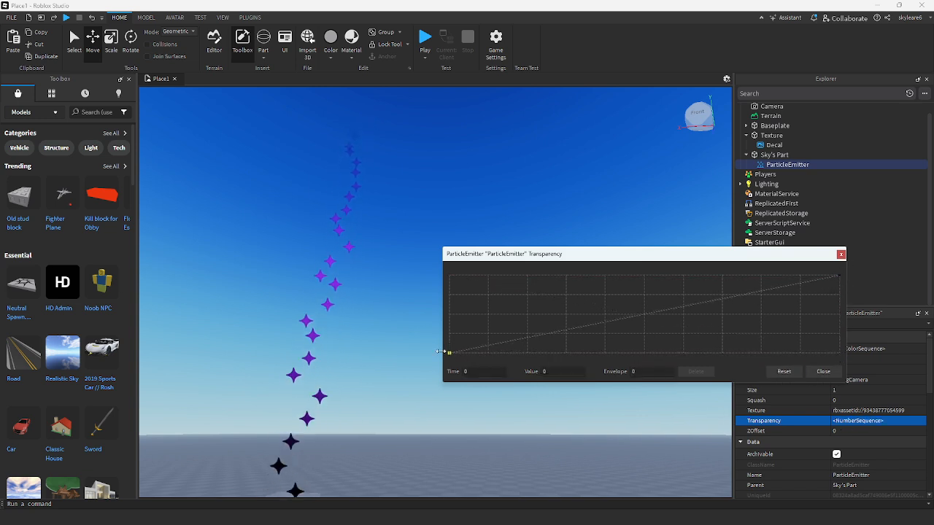
left_click_drag(448, 353, 444, 256)
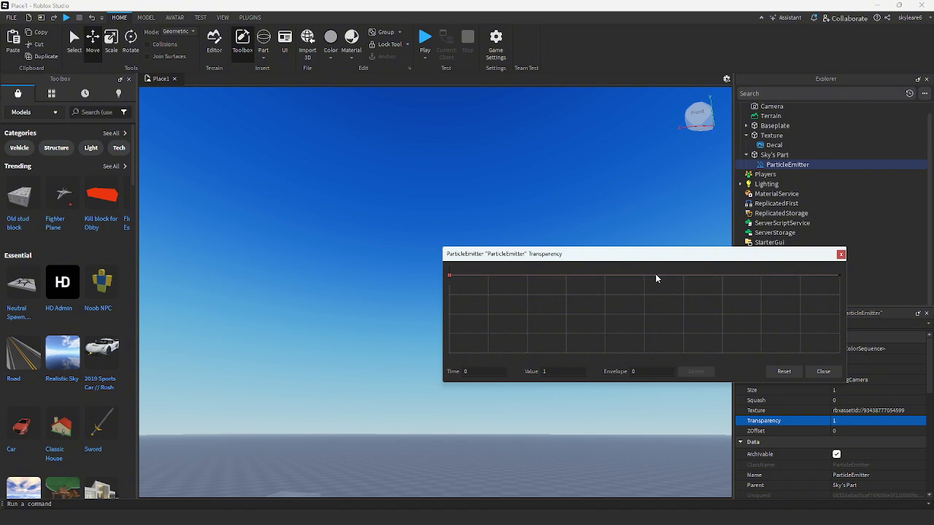
- Add a middle keypoint of 0 at time 0.521 to the Transparency curve, then narrow the dip around time 0.495
left_click_drag(649, 277, 655, 361)
right_click_drag(506, 216, 442, 242)
right_click_drag(334, 445, 293, 481)
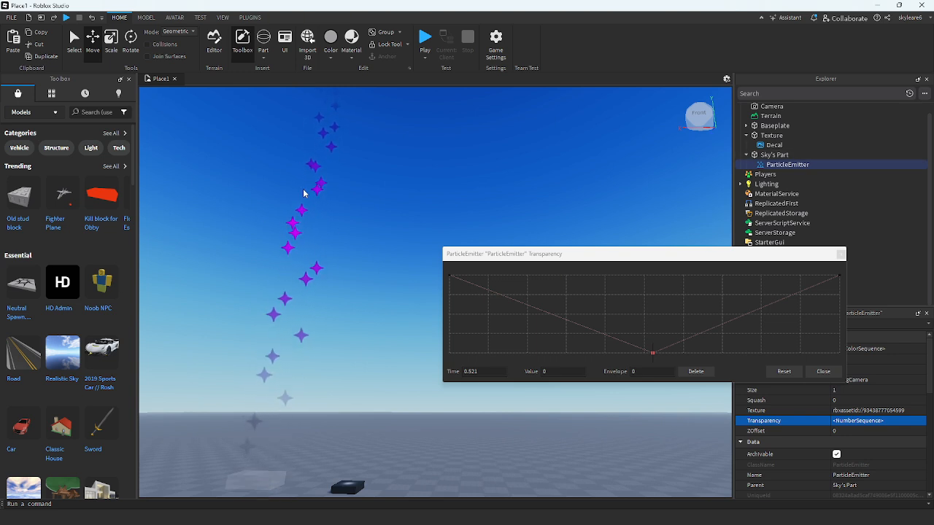
right_click_drag(292, 194, 381, 273)
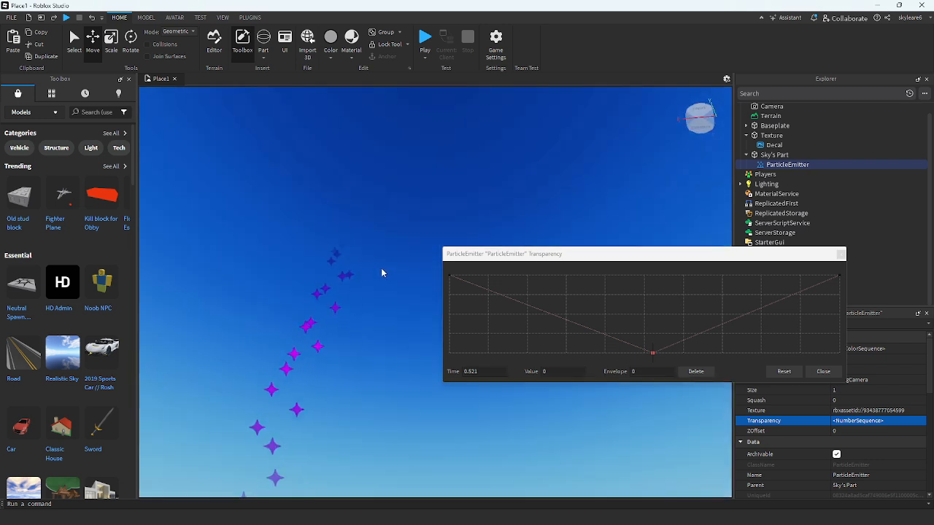
left_click(604, 302)
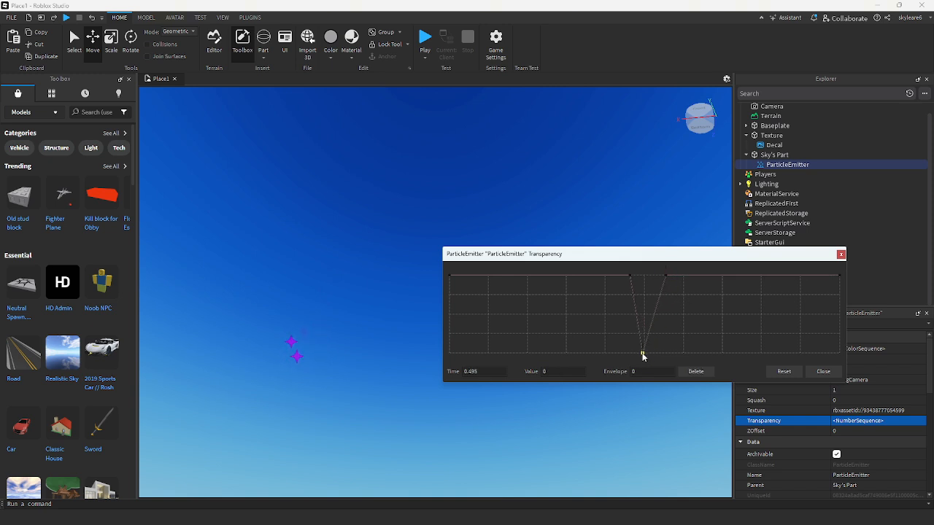
right_click_drag(415, 481, 416, 486)
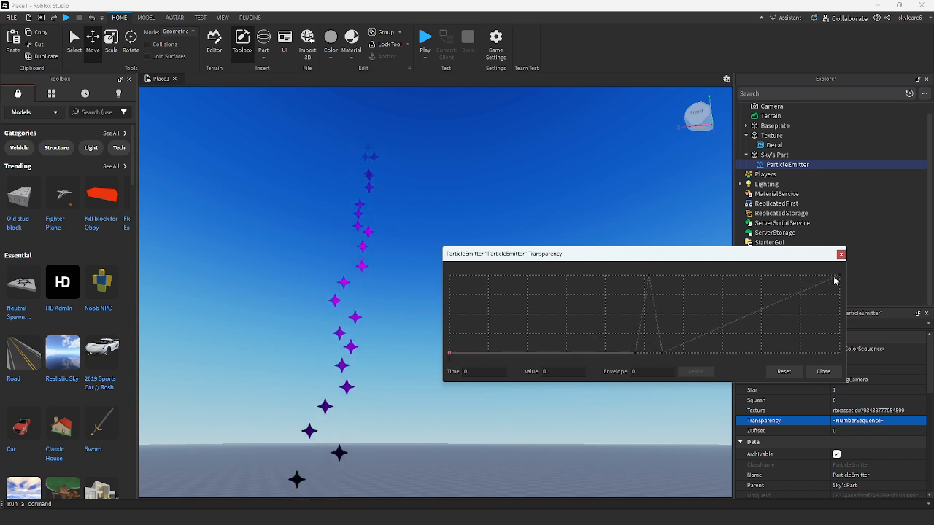
- Shape the Transparency curve with 0 at both ends and a middle plateau of 1 ending at time 0.596, then close it
right_click_drag(513, 444, 504, 411)
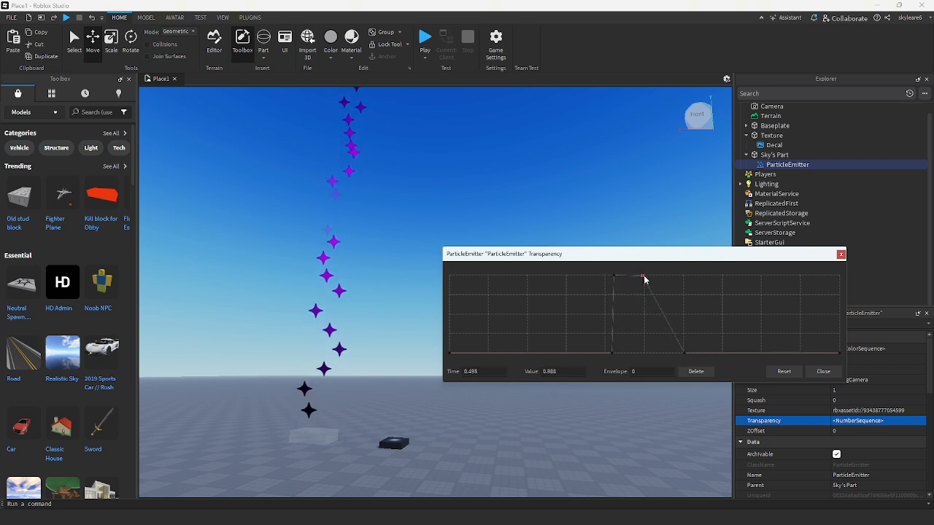
right_click_drag(561, 200, 561, 191)
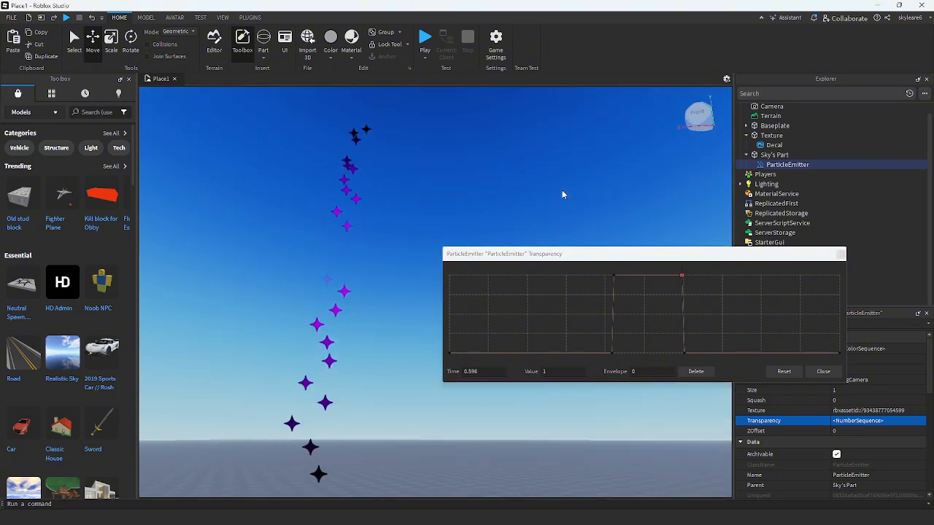
left_click(822, 372)
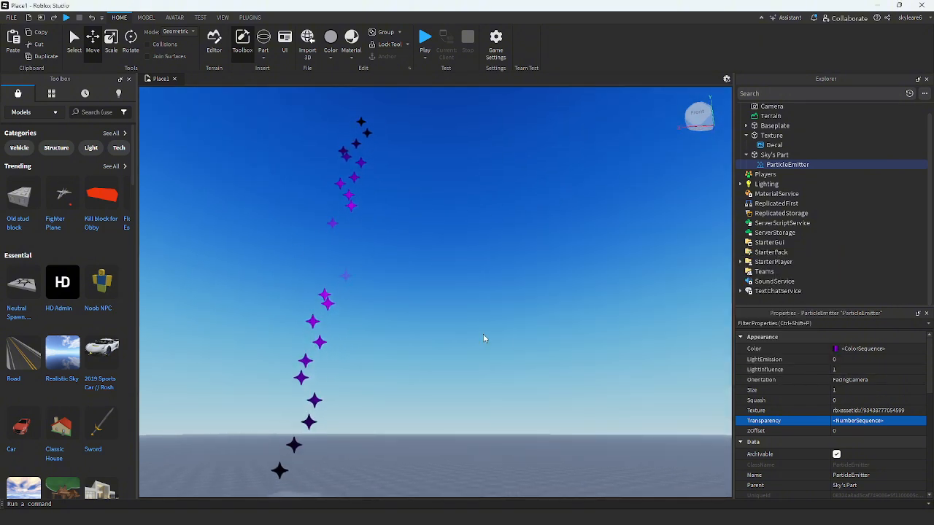
right_click_drag(484, 338, 479, 336)
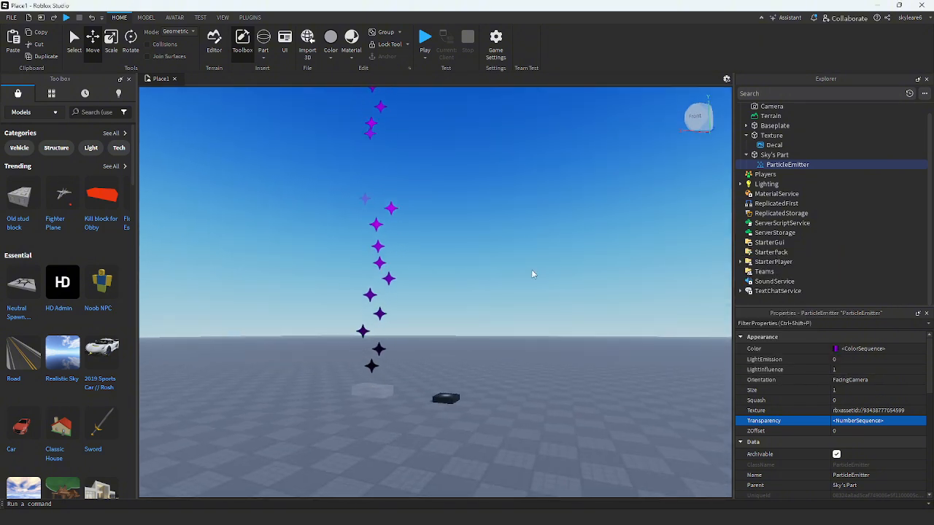
- Set the ParticleEmitter's Transparency to a constant 0 and clear the selection
left_click(884, 422)
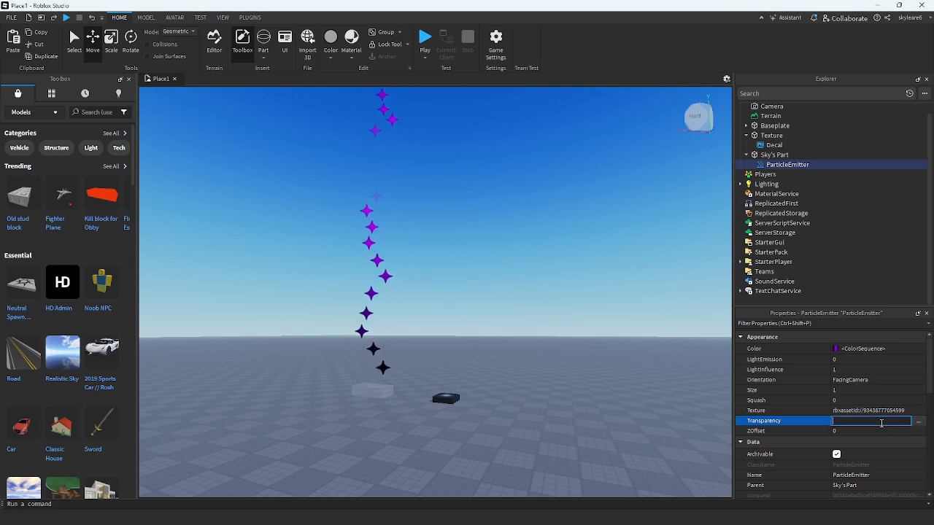
key("Return")
key("super")
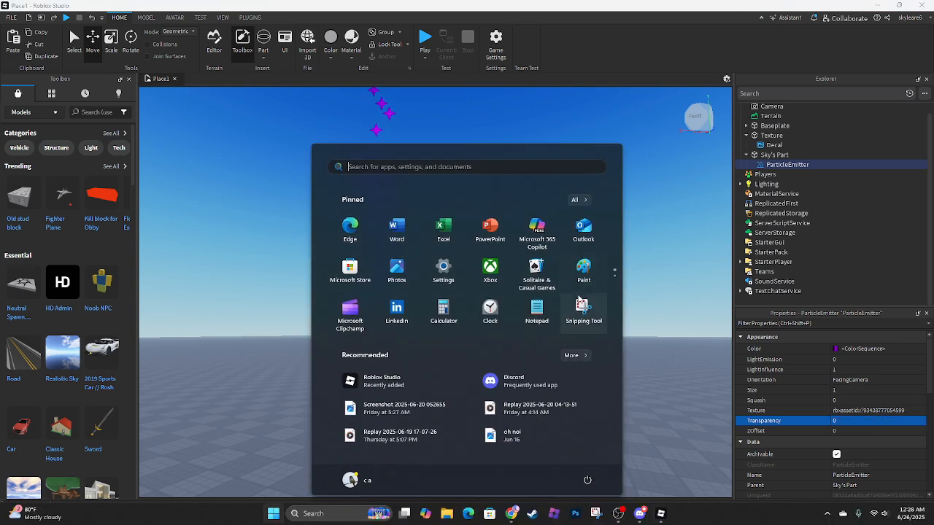
left_click(667, 340)
right_click_drag(663, 344, 567, 346)
scroll(513, 300, "up", 2)
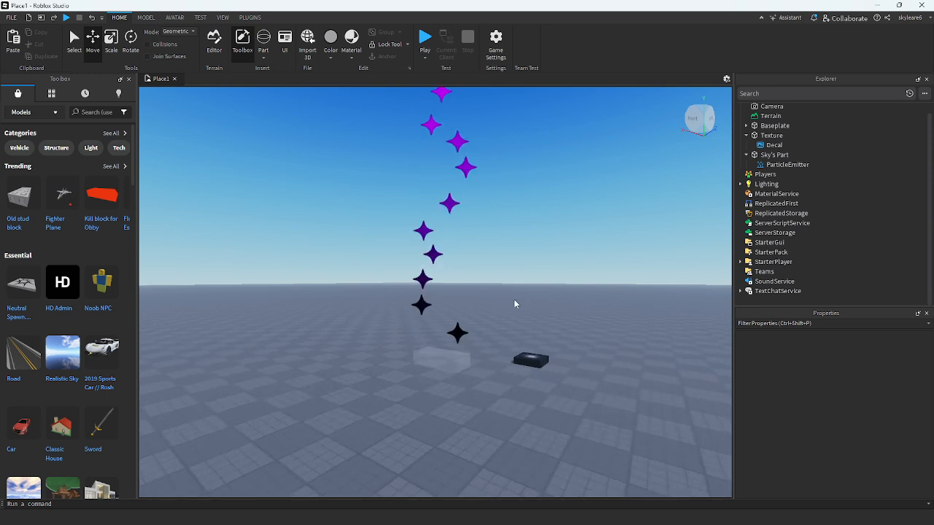
- Select the ParticleEmitter under Sky's Part and set its Color to solid red (255, 0, 4)
right_click_drag(513, 300, 534, 339)
scroll(440, 317, "up", 3)
left_click(439, 319)
left_click(602, 368)
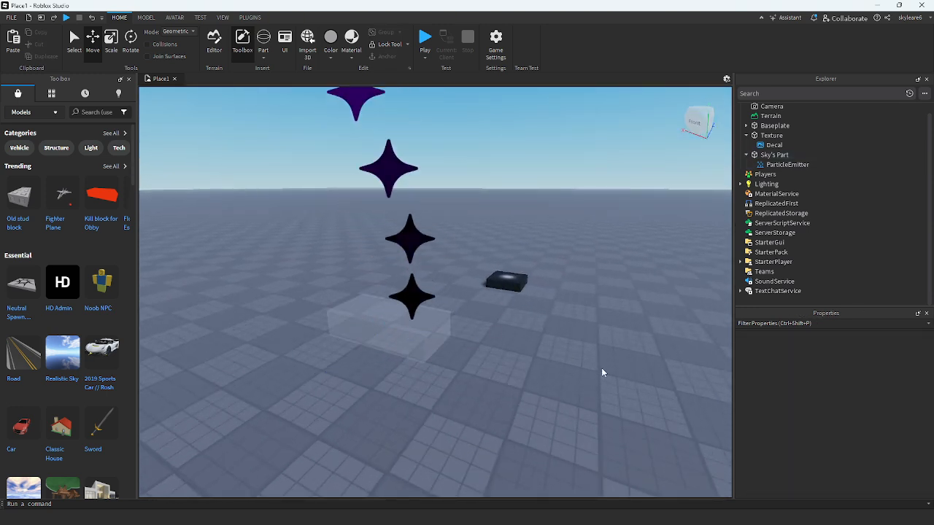
left_click(431, 328)
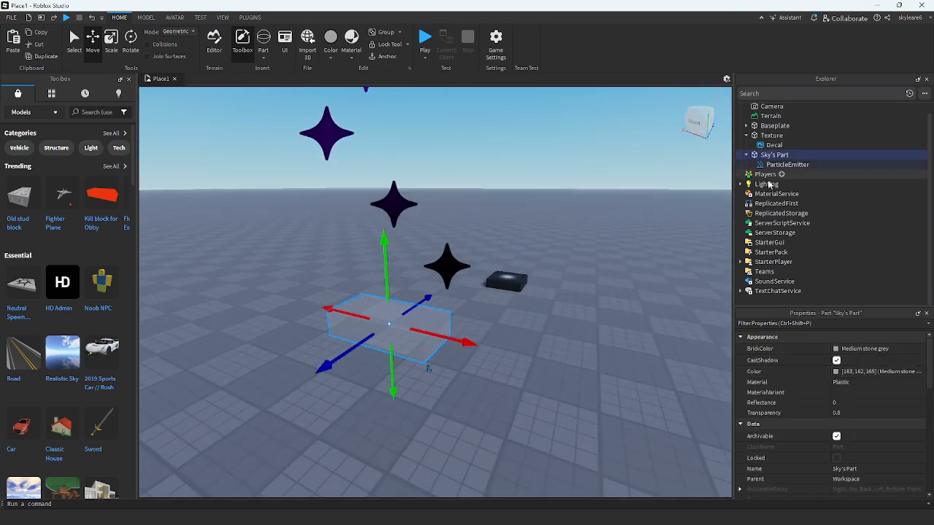
left_click(784, 164)
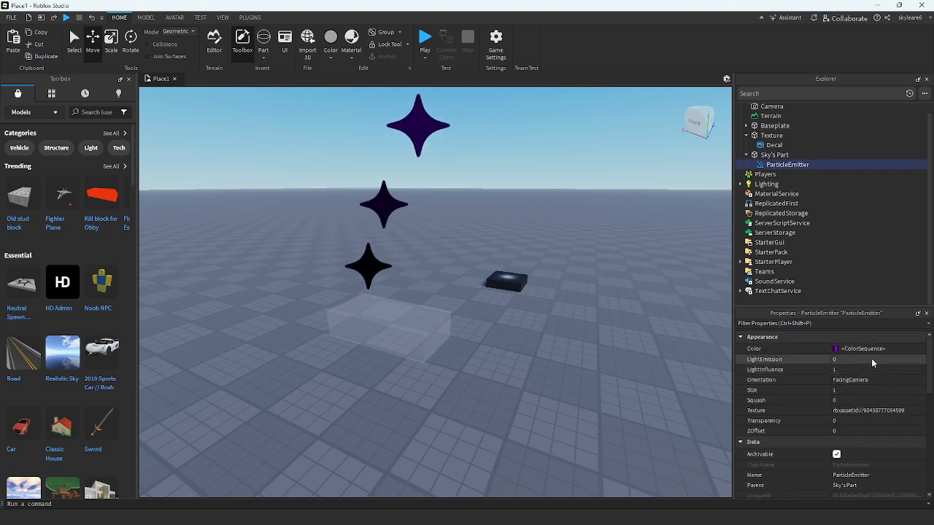
left_click(862, 348)
left_click(657, 342)
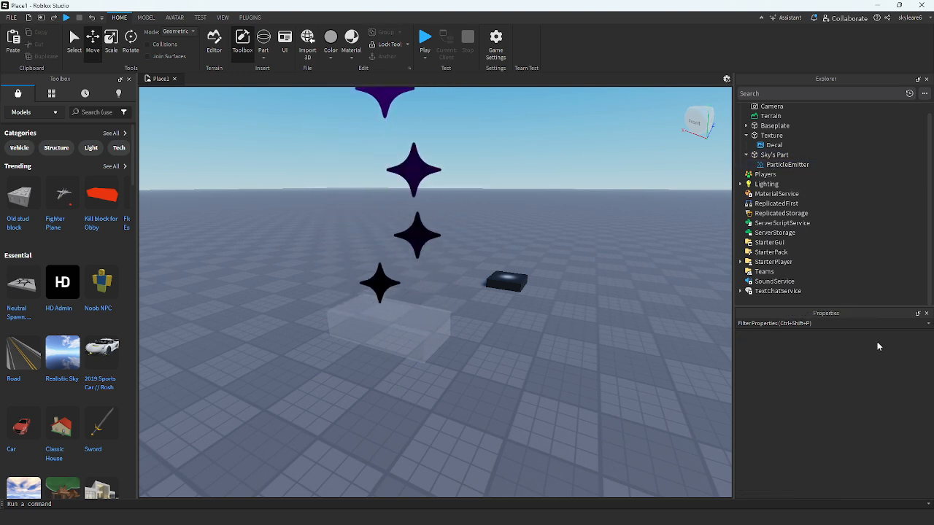
left_click(439, 329)
left_click(786, 164)
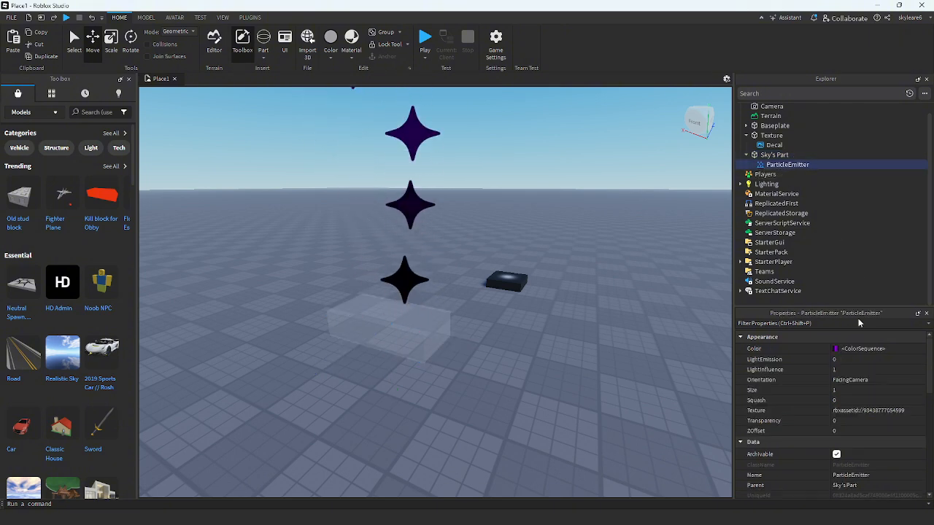
left_click(835, 349)
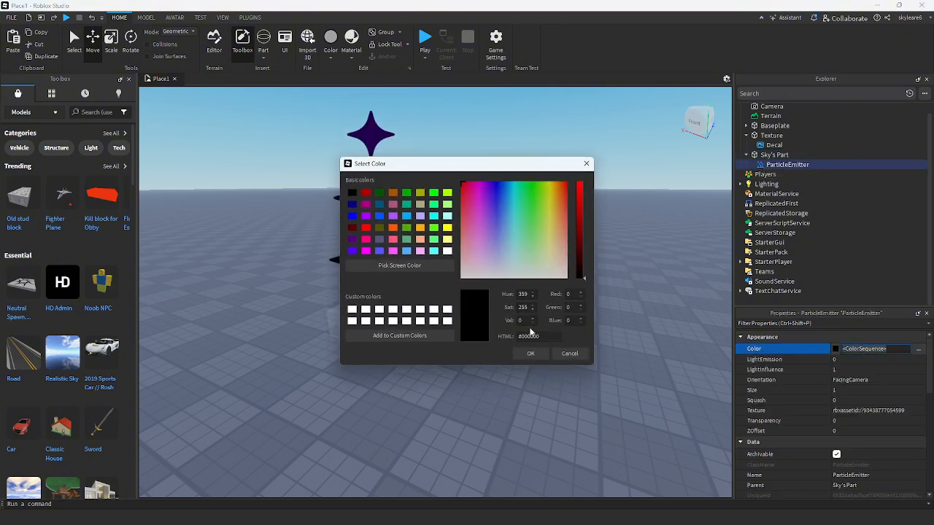
left_click(544, 355)
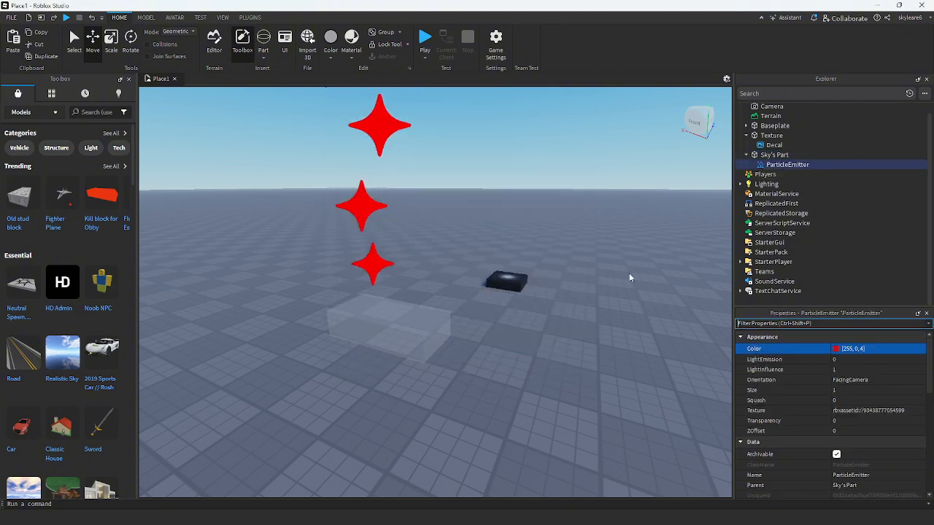
- Examine the red particles and the block they rise from at several angles and distances
right_click_drag(631, 273, 631, 273)
scroll(631, 273, "down", 4)
scroll(424, 339, "up", 5)
right_click_drag(424, 339, 424, 340)
scroll(605, 353, "down", 4)
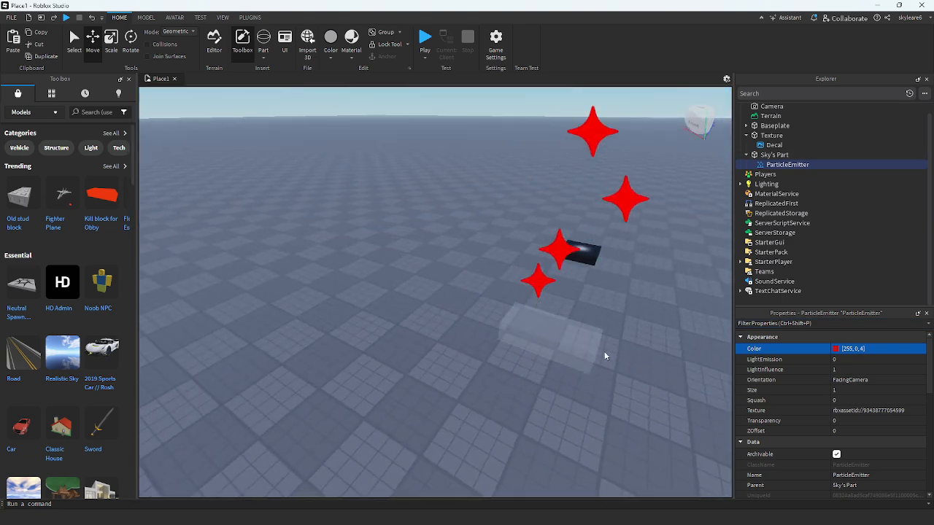
right_click_drag(576, 338, 577, 337)
scroll(577, 338, "up", 4)
scroll(576, 337, "down", 4)
scroll(576, 341, "up", 2)
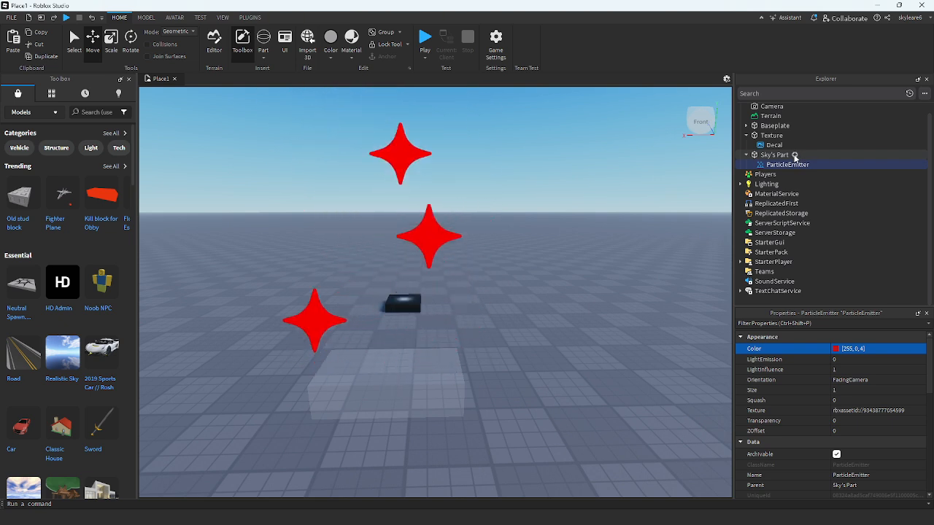
- Insert an Attachment into Sky's Part
left_click(795, 156)
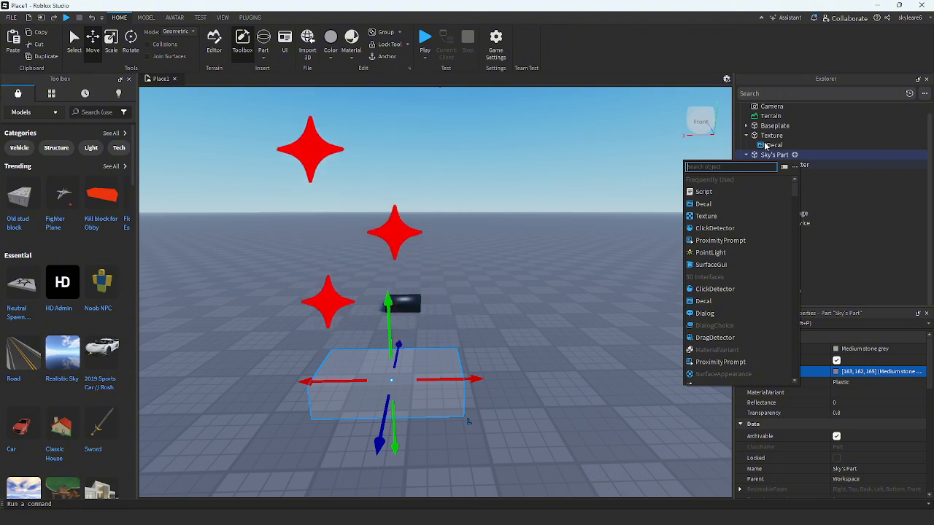
type("att")
left_click(712, 179)
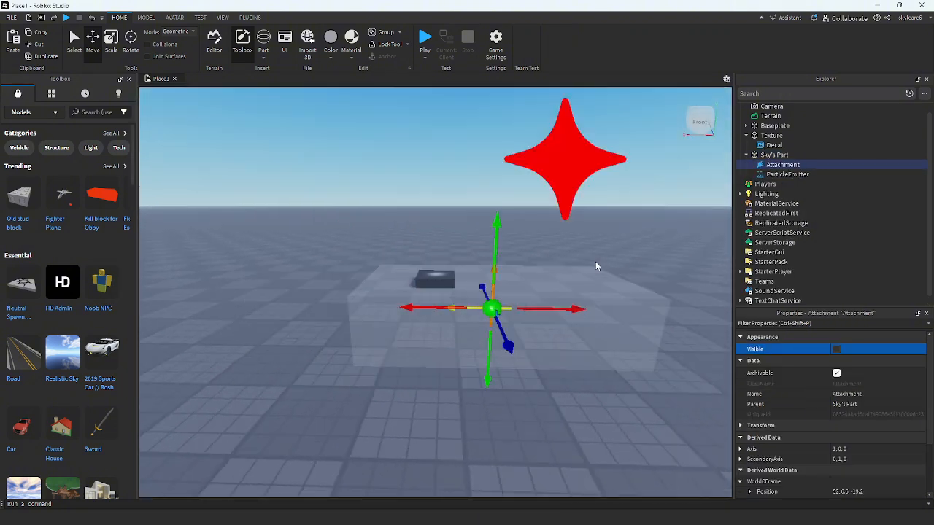
- Nudge the Attachment along the block's X axis to an X position of about 51.9, then deselect it
right_click_drag(596, 264, 597, 264)
mouse_move(500, 340)
left_mouse_down()
mouse_move(624, 313)
mouse_move(313, 316)
mouse_move(544, 318)
mouse_move(440, 315)
mouse_move(511, 340)
mouse_move(479, 347)
mouse_move(507, 343)
left_mouse_up()
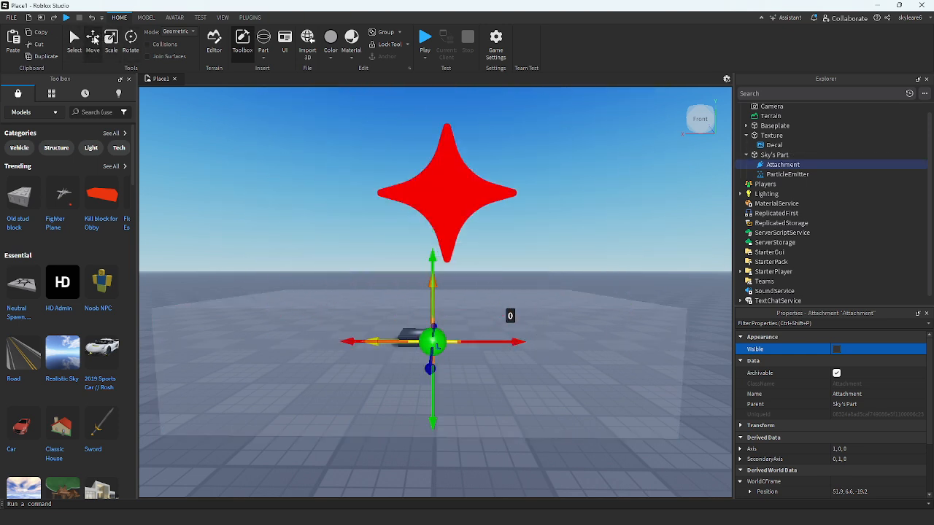
left_click_drag(512, 343, 513, 349)
scroll(542, 227, "down", 3)
scroll(570, 229, "up", 5)
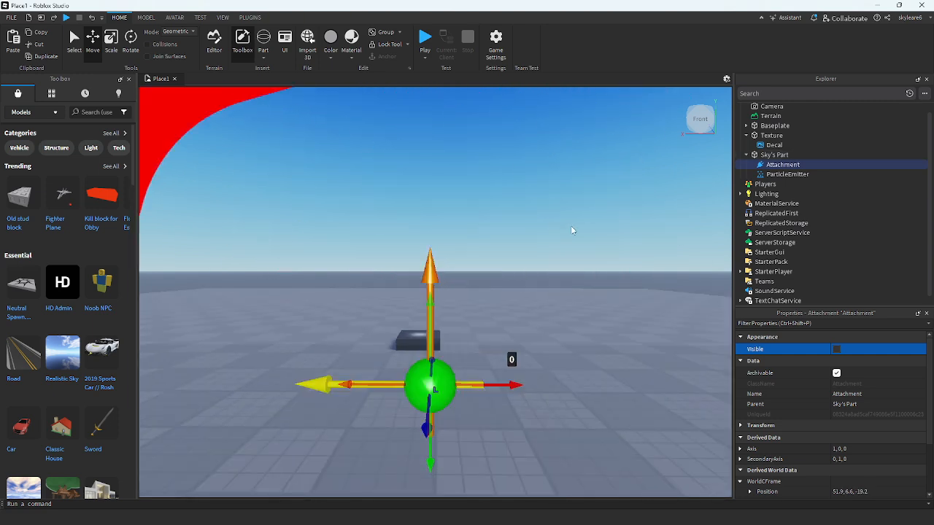
left_click(572, 227)
scroll(576, 222, "down", 5)
right_click_drag(576, 222, 576, 222)
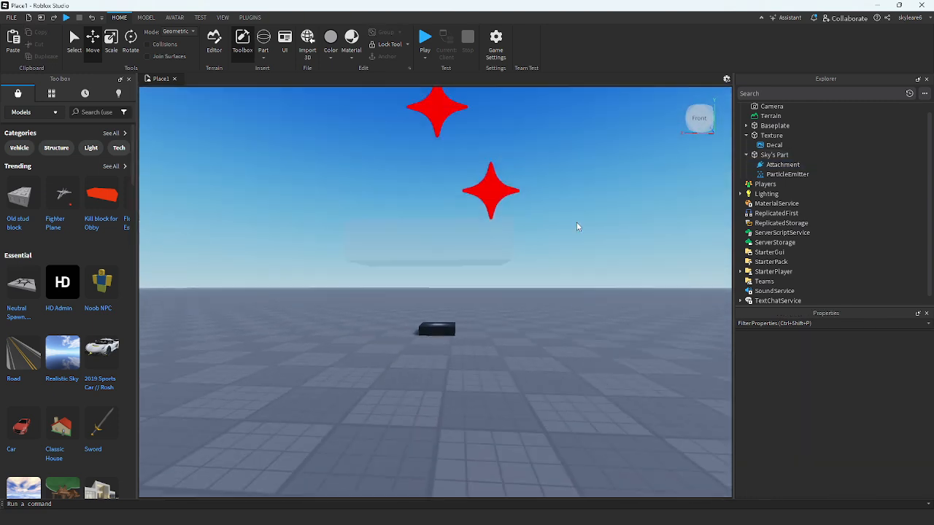
- Move the ParticleEmitter from Sky's Part into the Attachment, then clear the selection
scroll(577, 222, "up", 2)
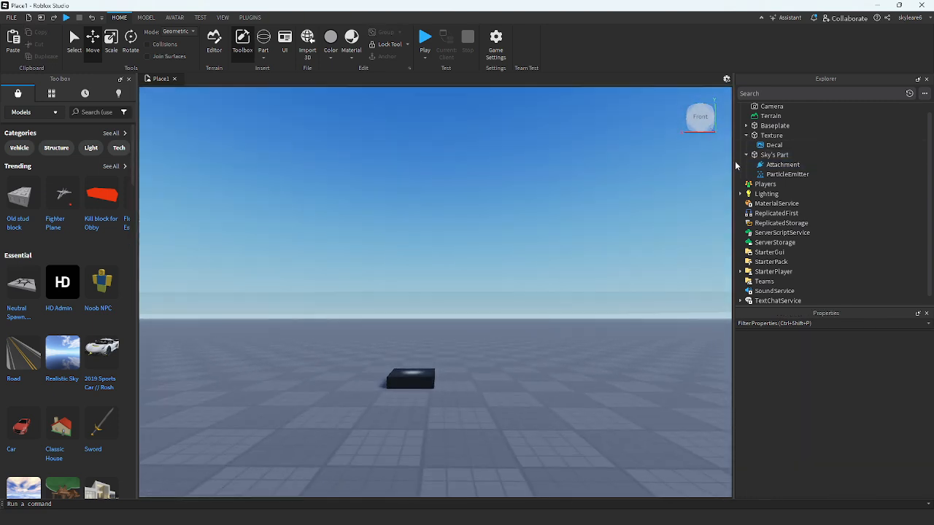
scroll(578, 290, "down", 5)
right_click_drag(578, 290, 578, 291)
scroll(630, 247, "up", 2)
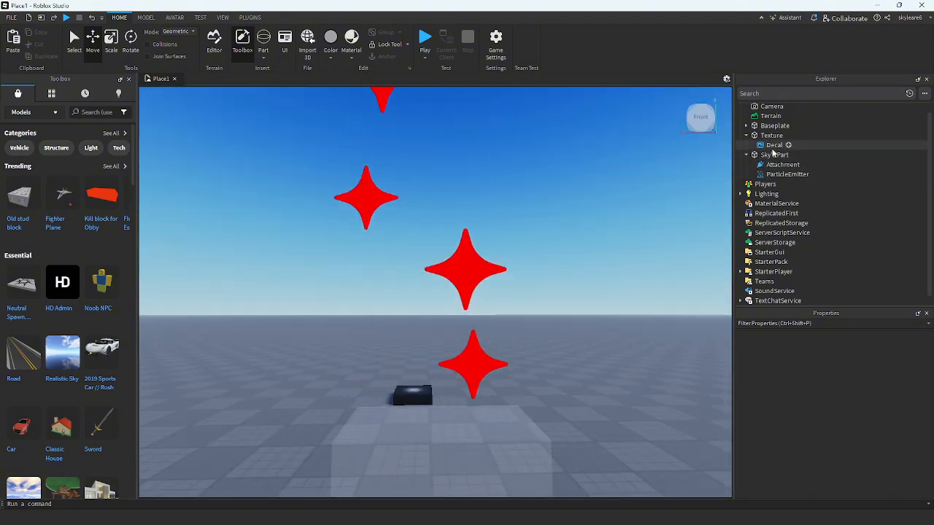
left_click(774, 174)
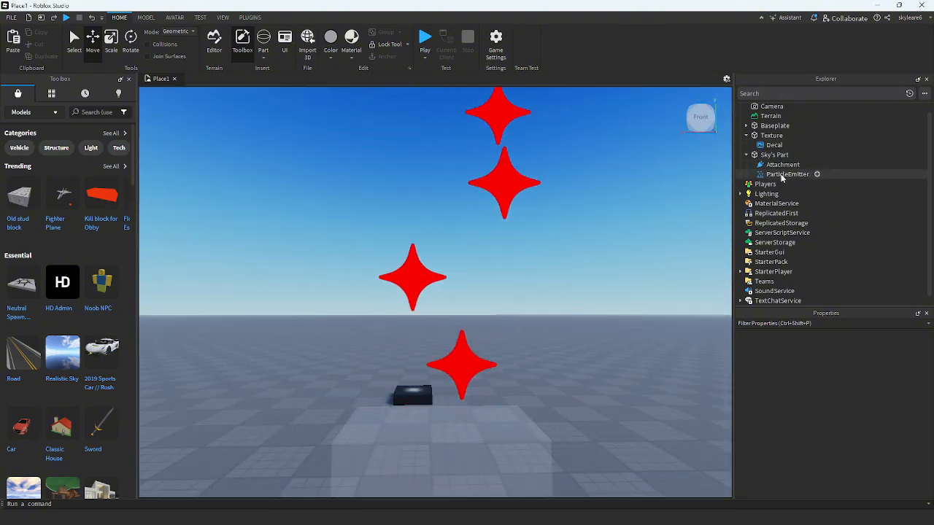
left_click_drag(790, 182, 778, 167)
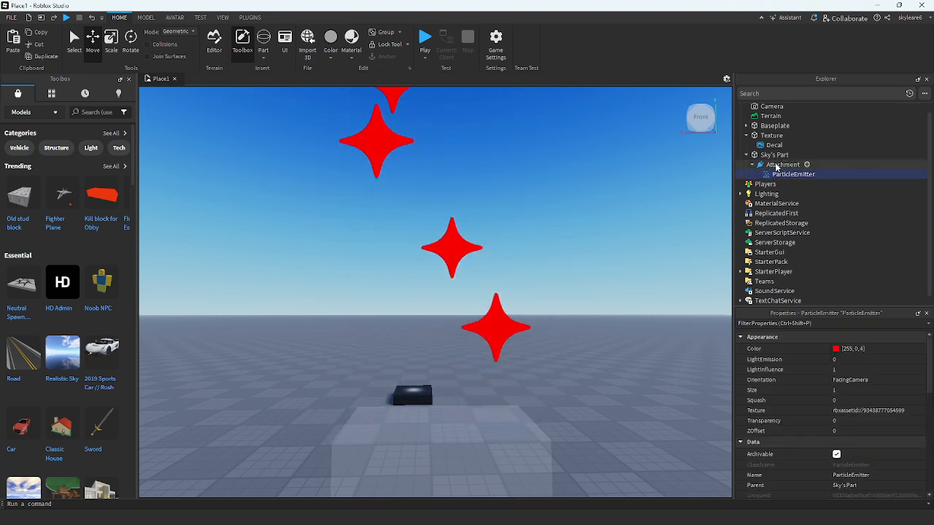
left_click(639, 244)
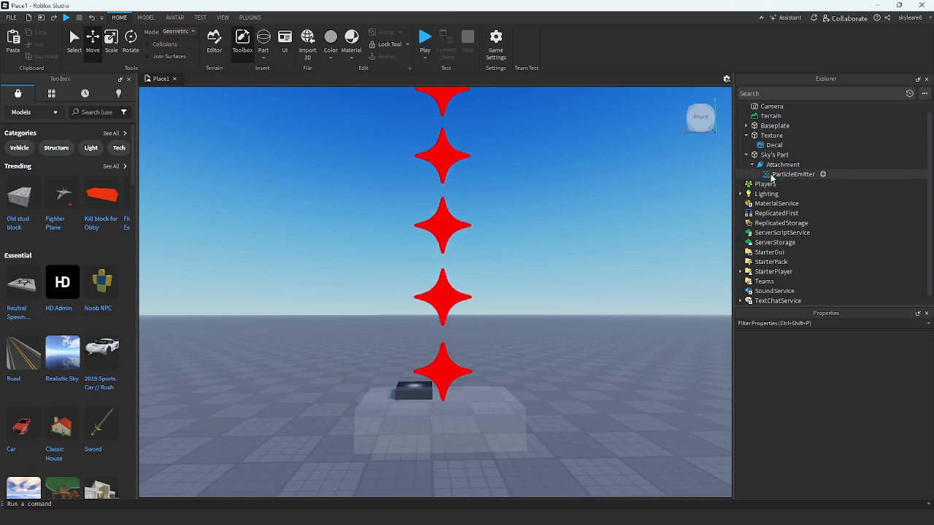
- Set the ParticleEmitter's emission Rate to 20 and view the particle stream from farther away
left_click(817, 175)
scroll(849, 425, "down", 3)
scroll(849, 424, "down", 5)
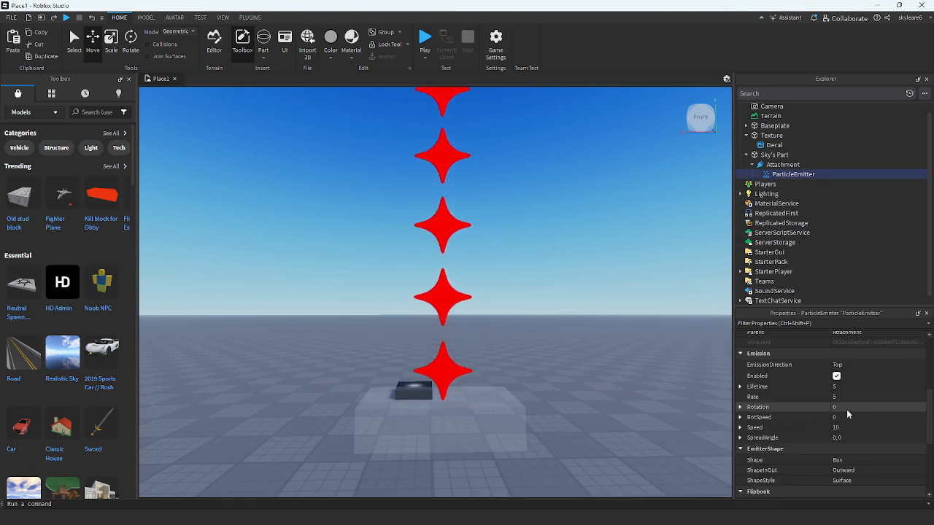
scroll(851, 416, "up", 3)
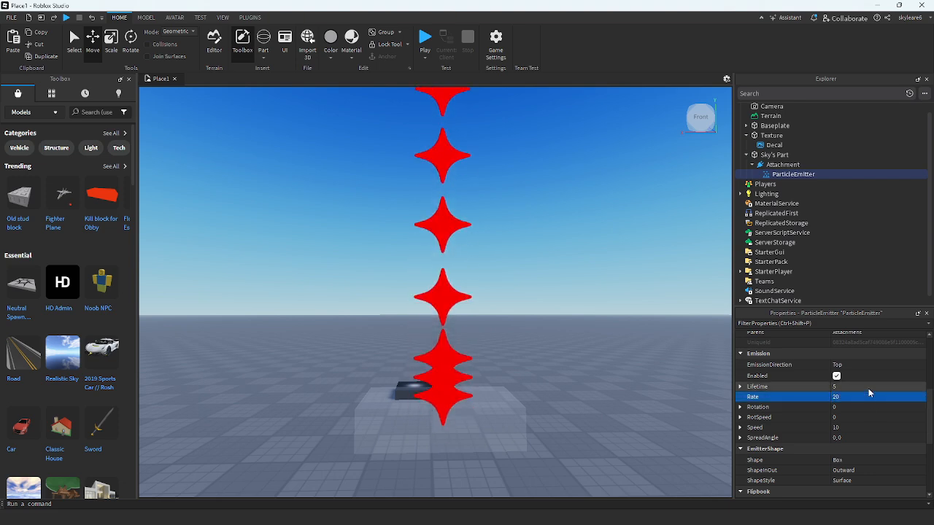
scroll(602, 328, "down", 4)
right_click_drag(602, 328, 598, 324)
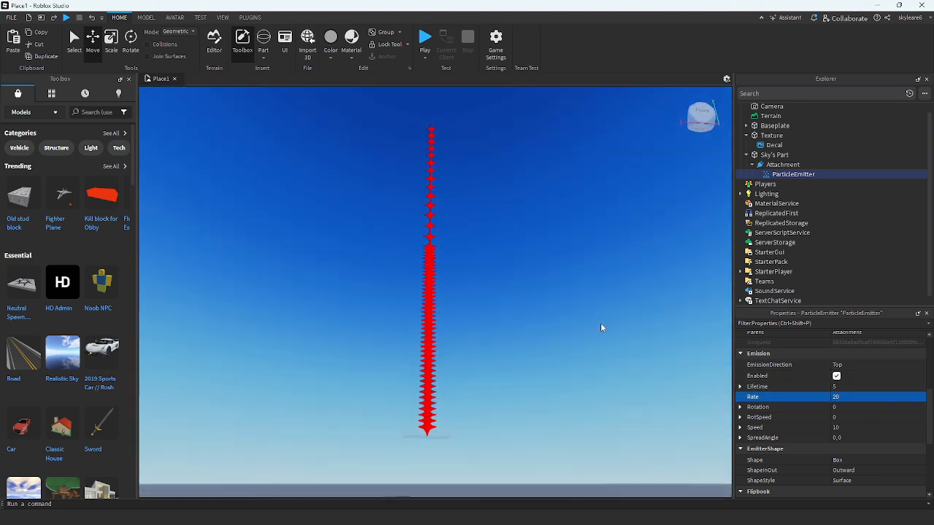
key("w")
key("s")
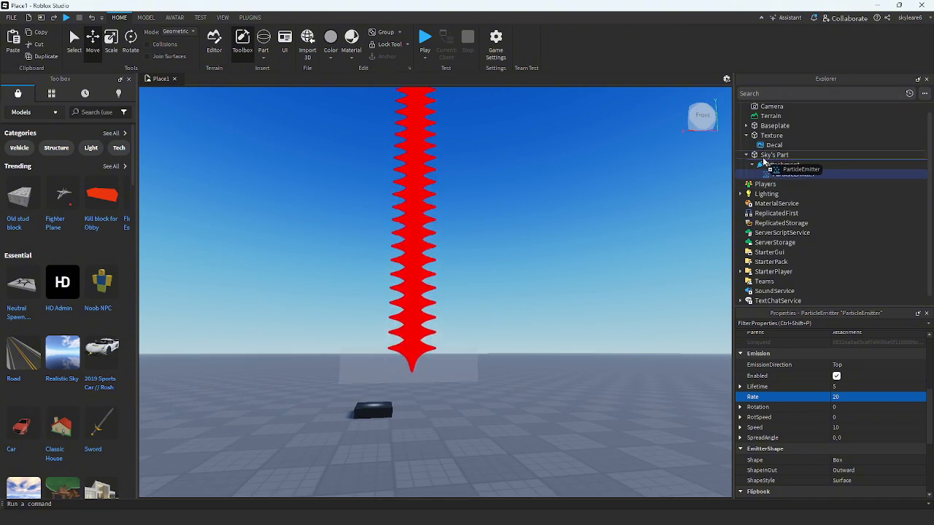
- Keep the ParticleEmitter inside the Attachment and rotate the Attachment to an orientation of 0, 0, -30
left_click_drag(772, 157, 778, 167)
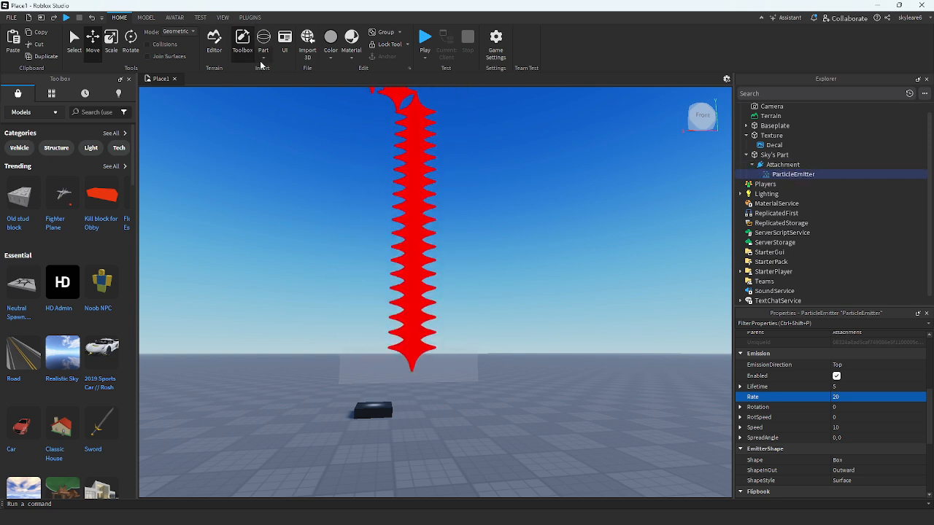
left_click(779, 165)
mouse_move(373, 312)
left_mouse_down()
mouse_move(332, 357)
mouse_move(354, 396)
mouse_move(410, 423)
mouse_move(387, 426)
mouse_move(394, 438)
mouse_move(460, 329)
mouse_move(390, 438)
mouse_move(424, 339)
mouse_move(471, 343)
mouse_move(376, 314)
mouse_move(354, 365)
mouse_move(365, 413)
mouse_move(444, 359)
mouse_move(394, 302)
mouse_move(324, 334)
left_mouse_up()
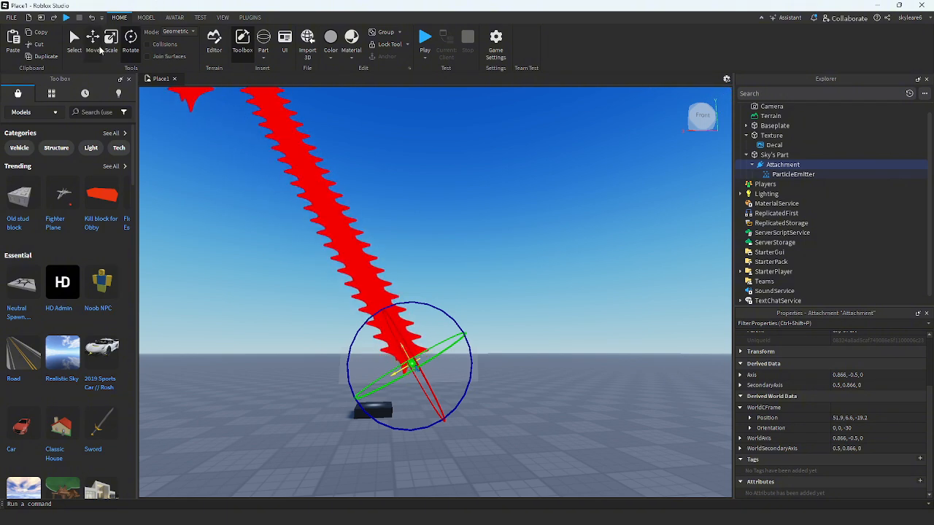
- Move the Attachment diagonally upward along its tilted X axis until it is well outside the block, then deselect it
left_click(92, 40)
left_click_drag(475, 327, 621, 219)
left_click(549, 397)
key("d")
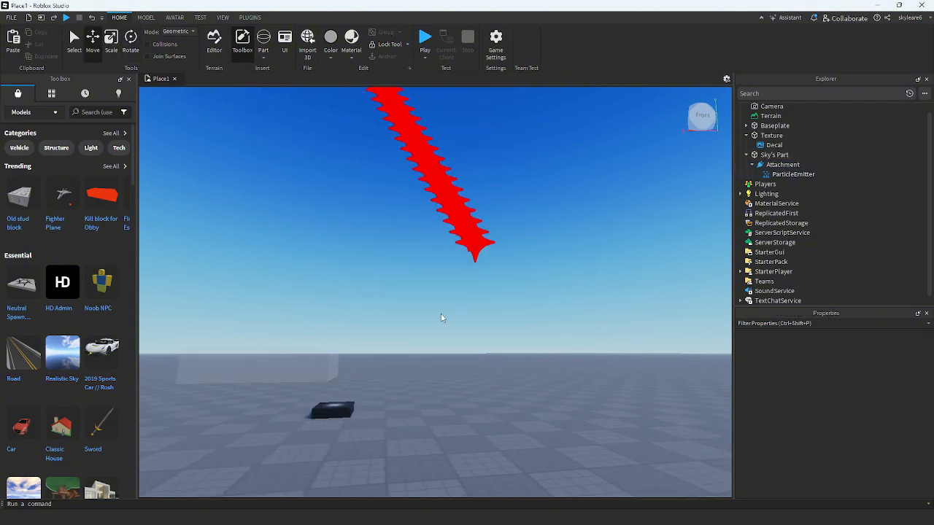
- View the tilted particle stream from the back of the block, then delete Sky's Part with its Attachment and ParticleEmitter
key("a")
key("s")
right_click_drag(413, 372, 413, 373)
right_click_drag(535, 278, 535, 278)
left_click(410, 384)
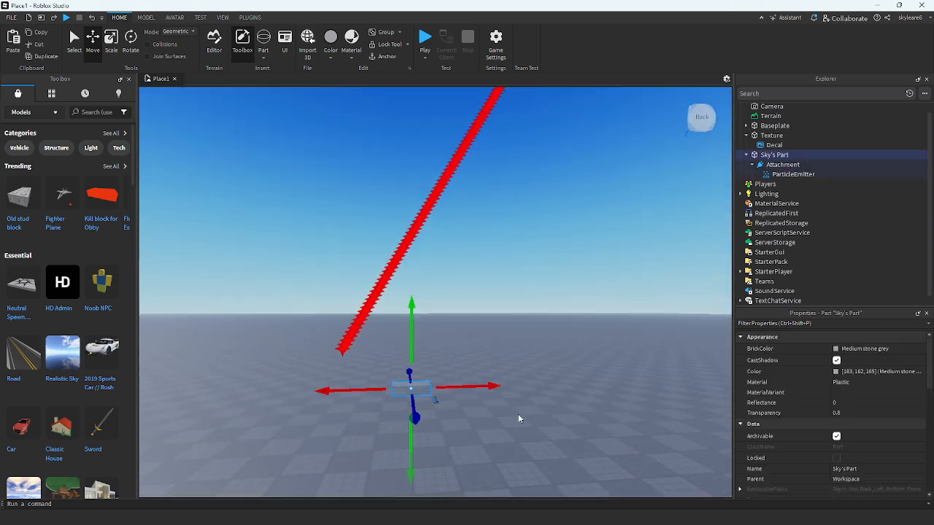
key("Delete")
right_click_drag(546, 346, 547, 346)
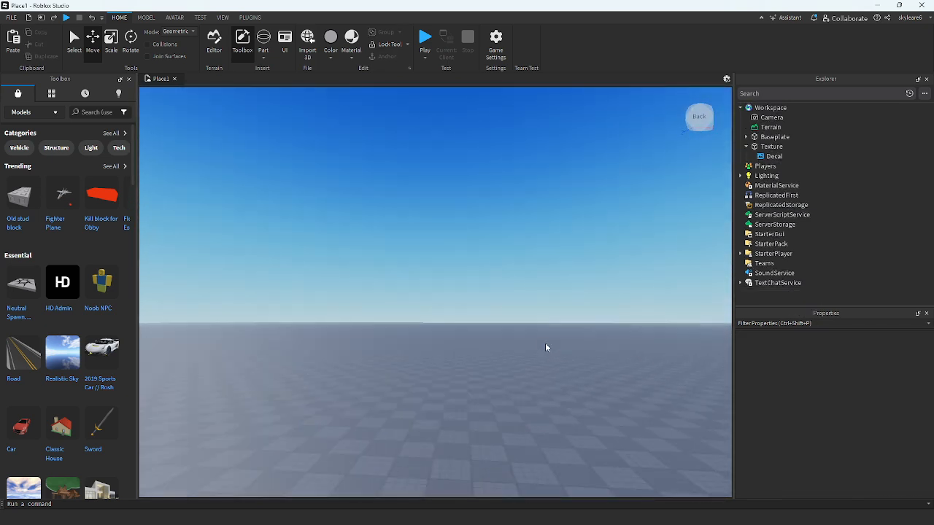